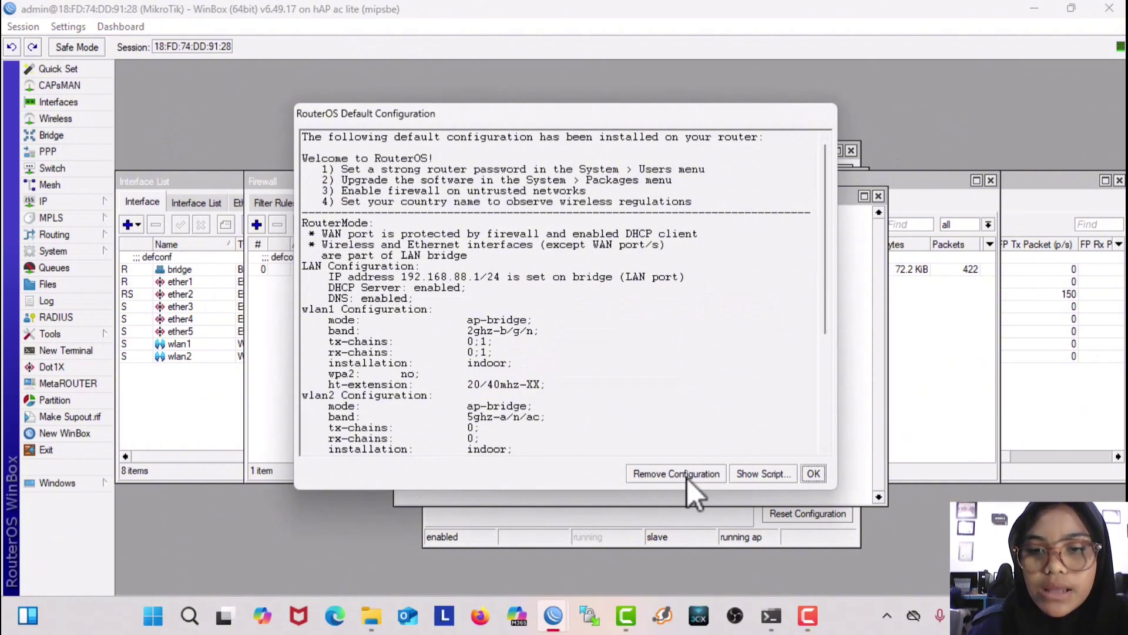
Step: Discard the RouterOS factory default configuration with Remove Configuration
{"action": "left_click", "coordinate": [686, 476]}
Step: Close the leftover Terminal and replace the MikroTik identity with the chosen router name
{"action": "left_click", "coordinate": [878, 196]}
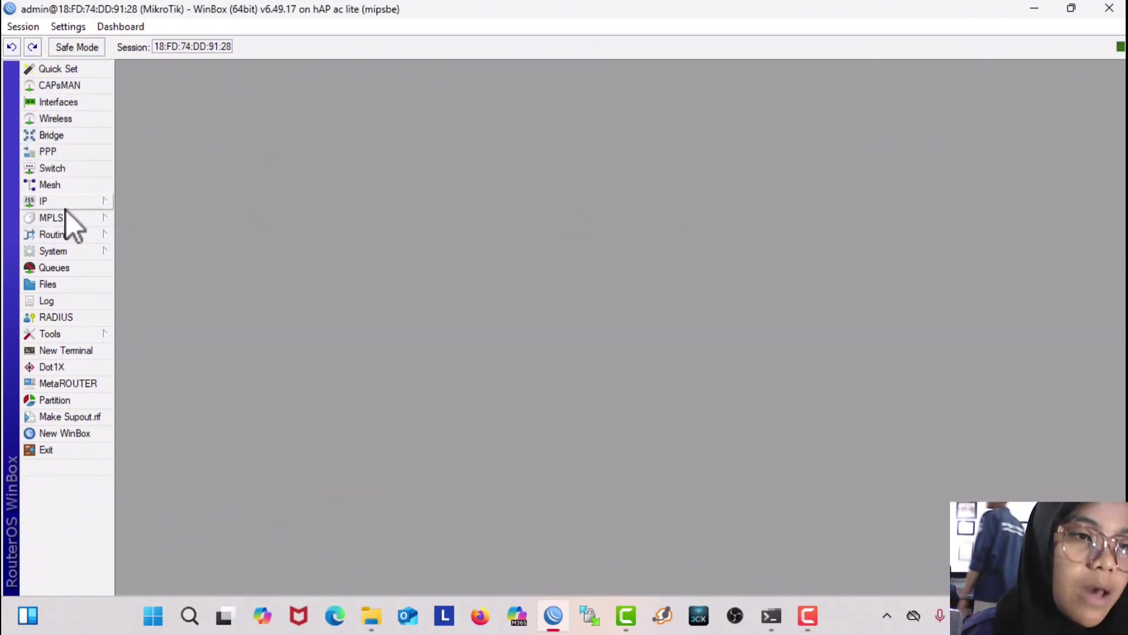
{"action": "left_click", "coordinate": [85, 251]}
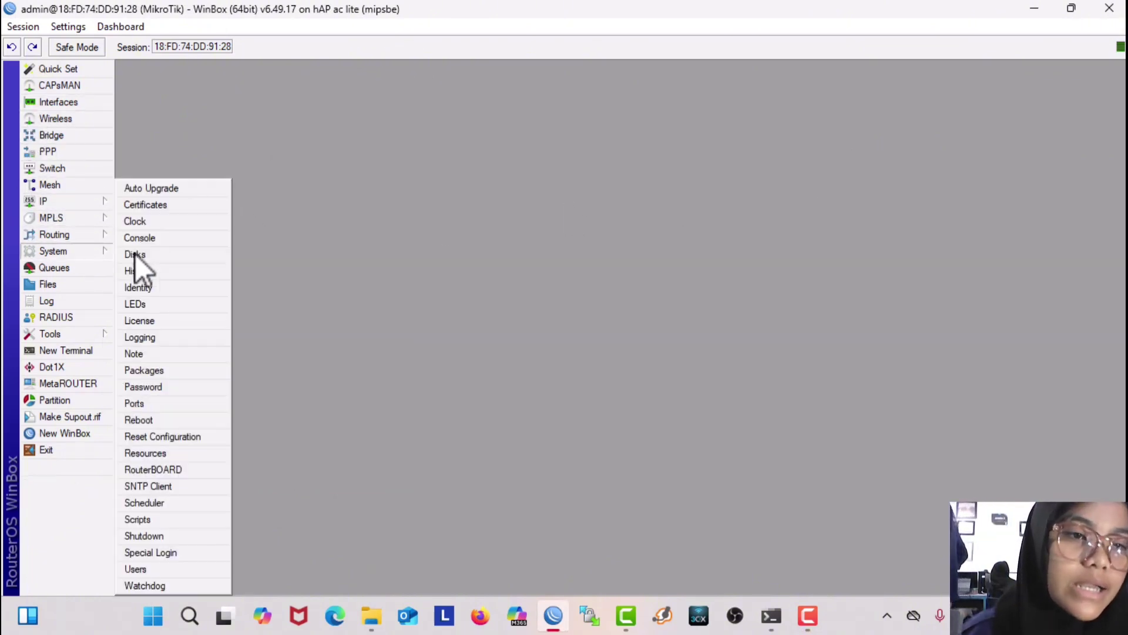
{"action": "left_click", "coordinate": [178, 288]}
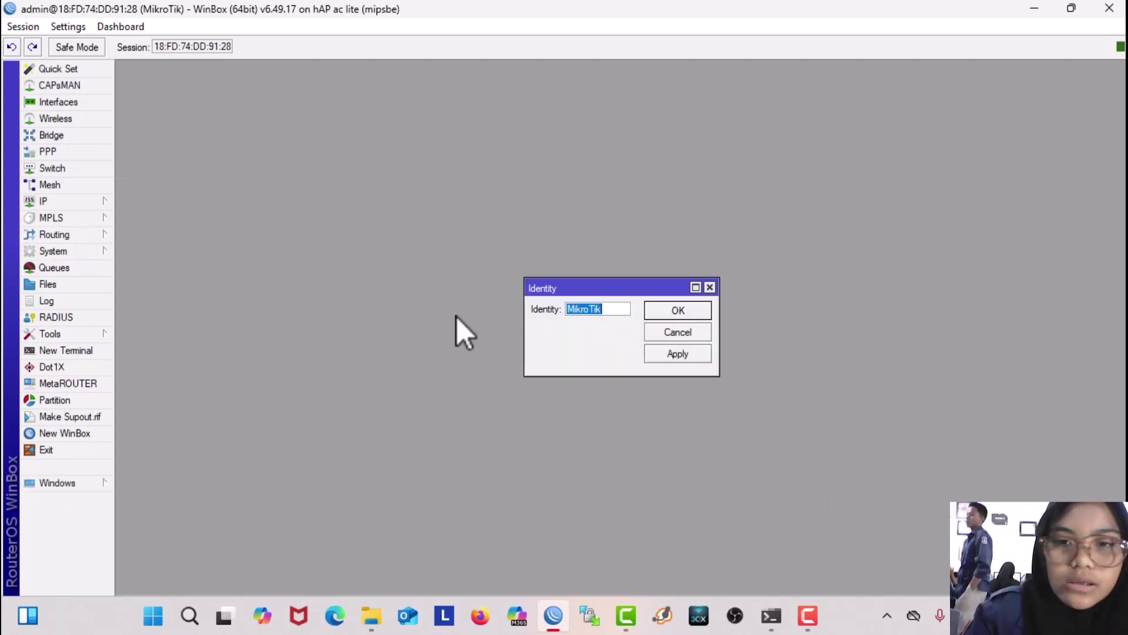
{"action": "key", "text": "BackSpace"}
{"action": "type", "text": "ainun"}
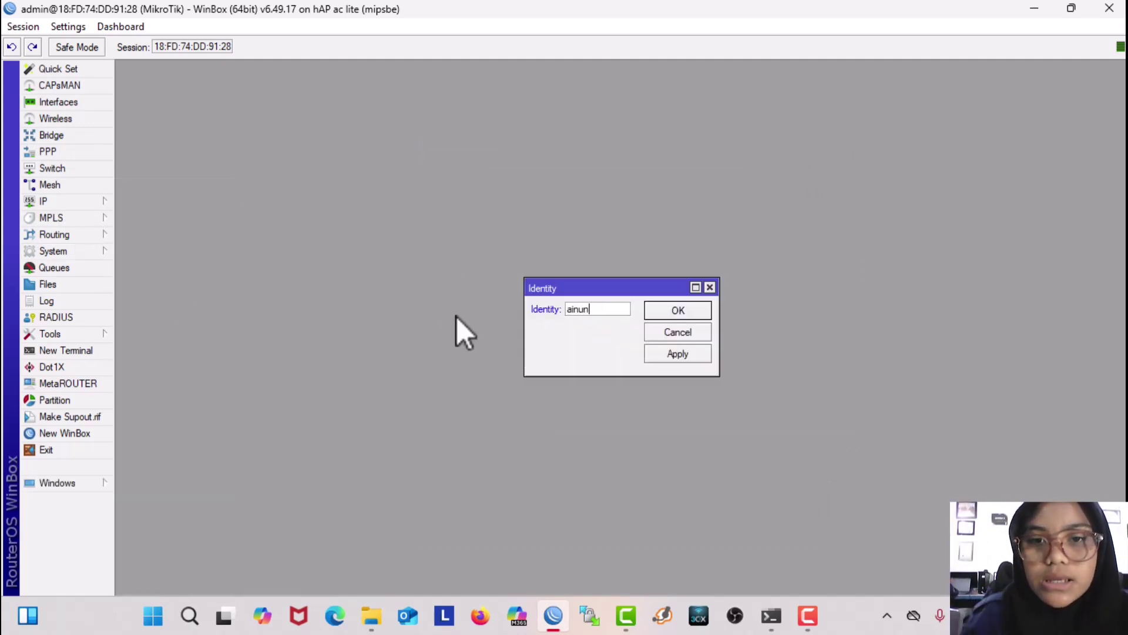
{"action": "left_click", "coordinate": [677, 354]}
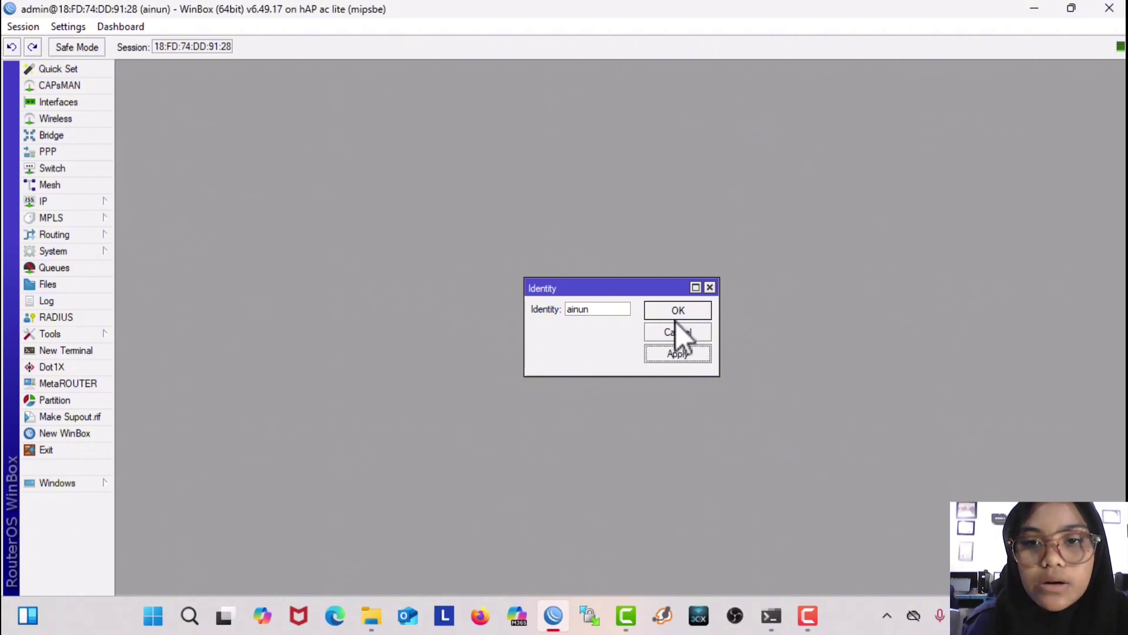
{"action": "left_click", "coordinate": [677, 310]}
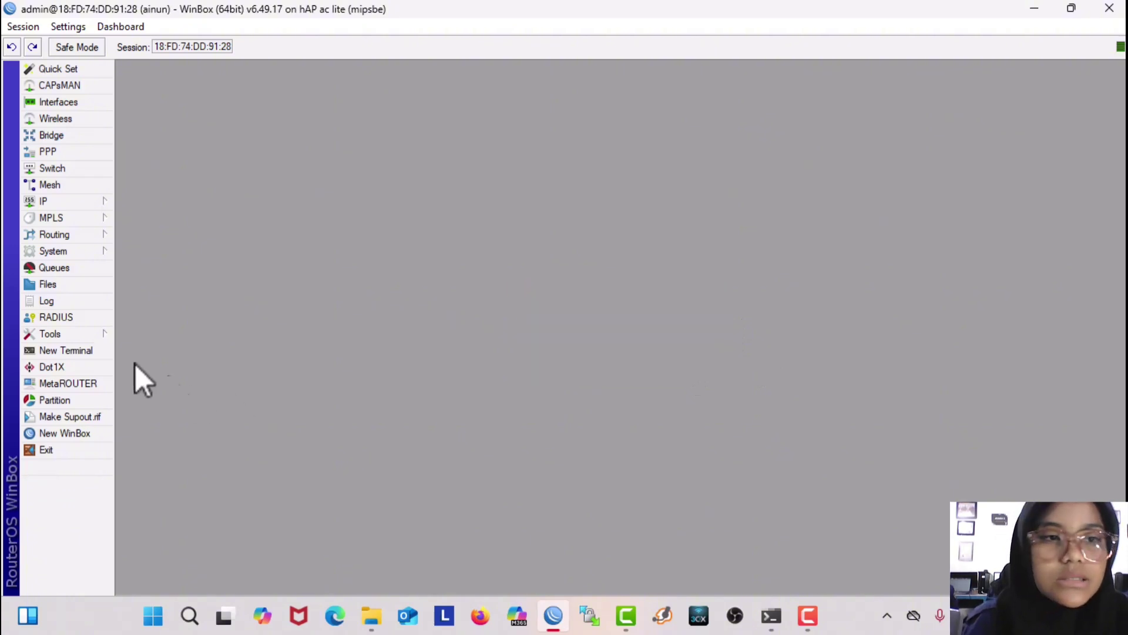
Step: Open the admin account from the System Users list
{"action": "left_click", "coordinate": [83, 250]}
{"action": "left_click", "coordinate": [179, 574]}
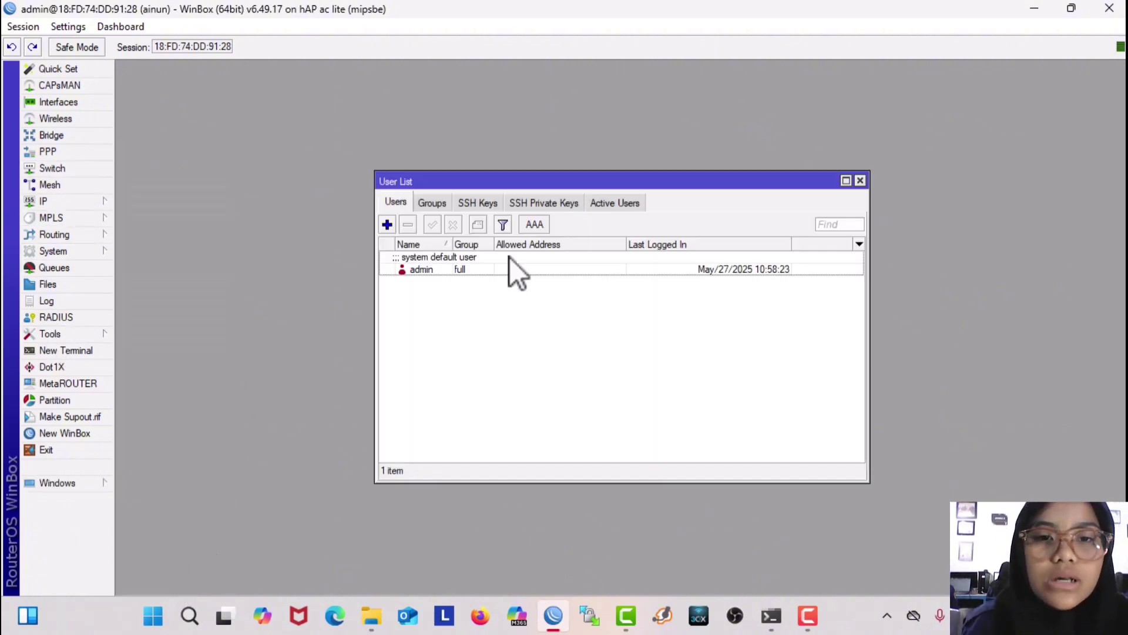
{"action": "double_click", "coordinate": [459, 269]}
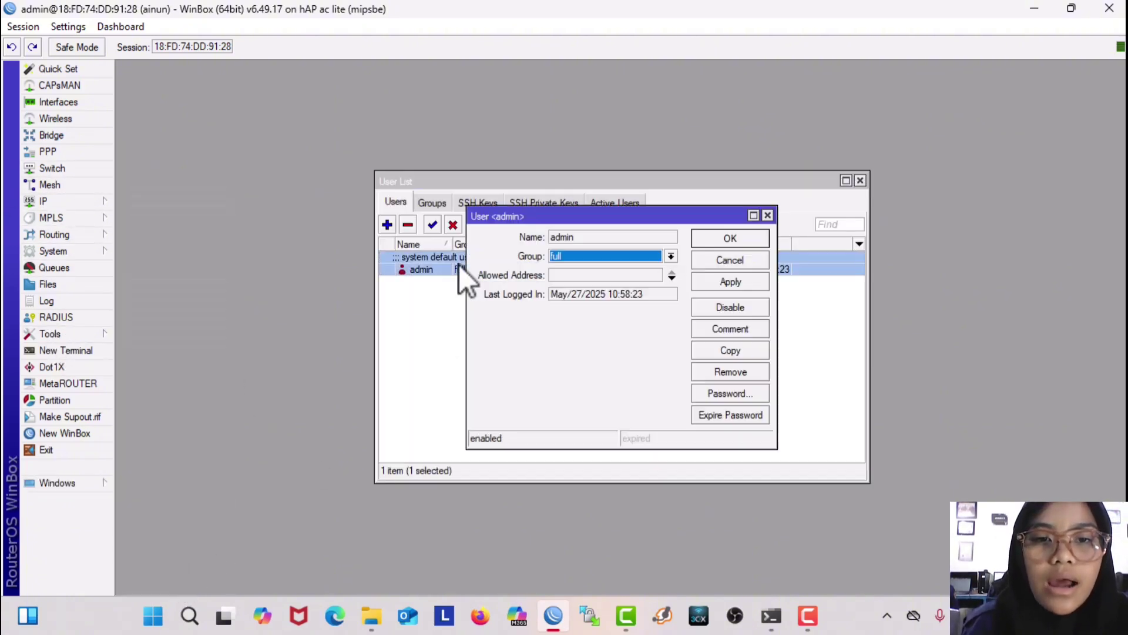
Step: Enter and confirm a new admin password, dismiss the same-password error, and close the dialogs
{"action": "left_click", "coordinate": [718, 393]}
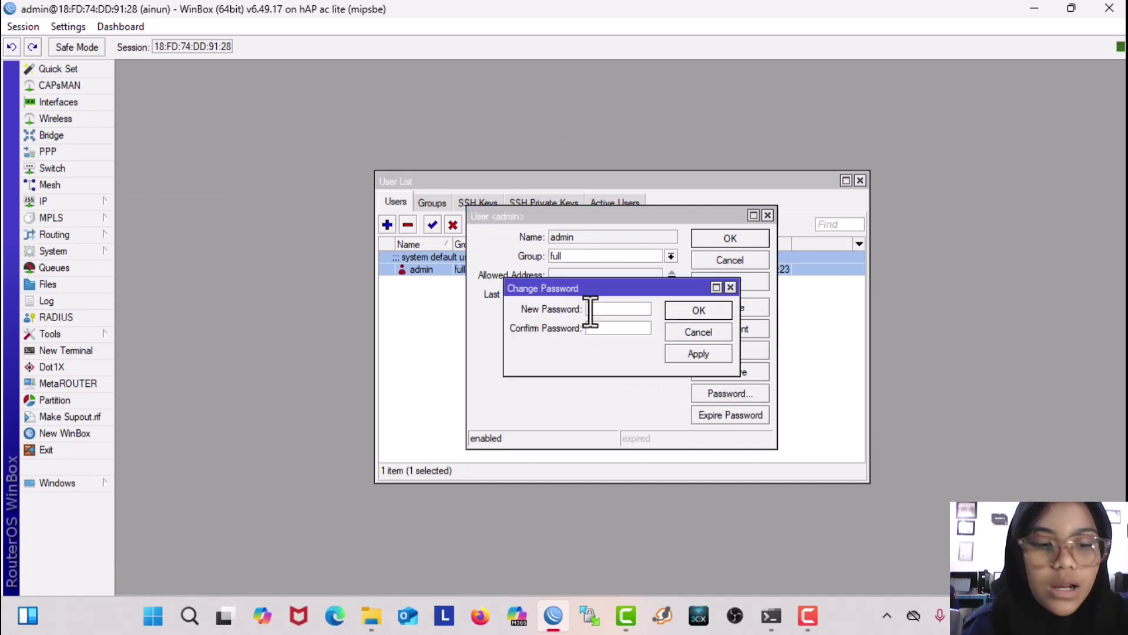
{"action": "type", "text": "*"}
{"action": "left_click", "coordinate": [605, 329]}
{"action": "type", "text": "*"}
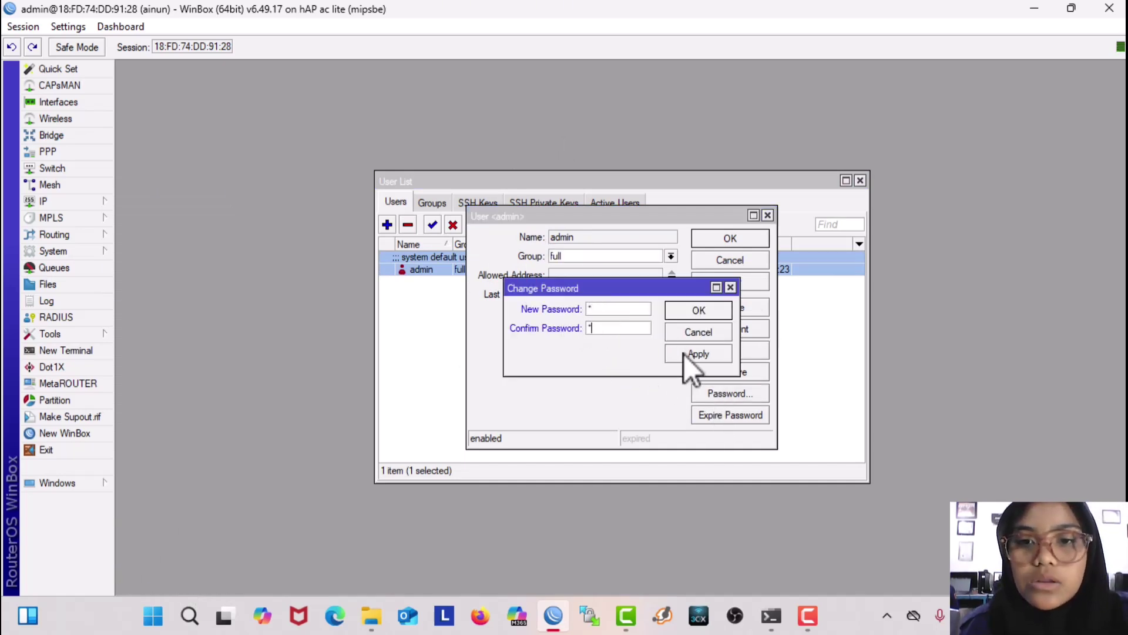
{"action": "left_click", "coordinate": [699, 310]}
{"action": "left_click", "coordinate": [710, 322]}
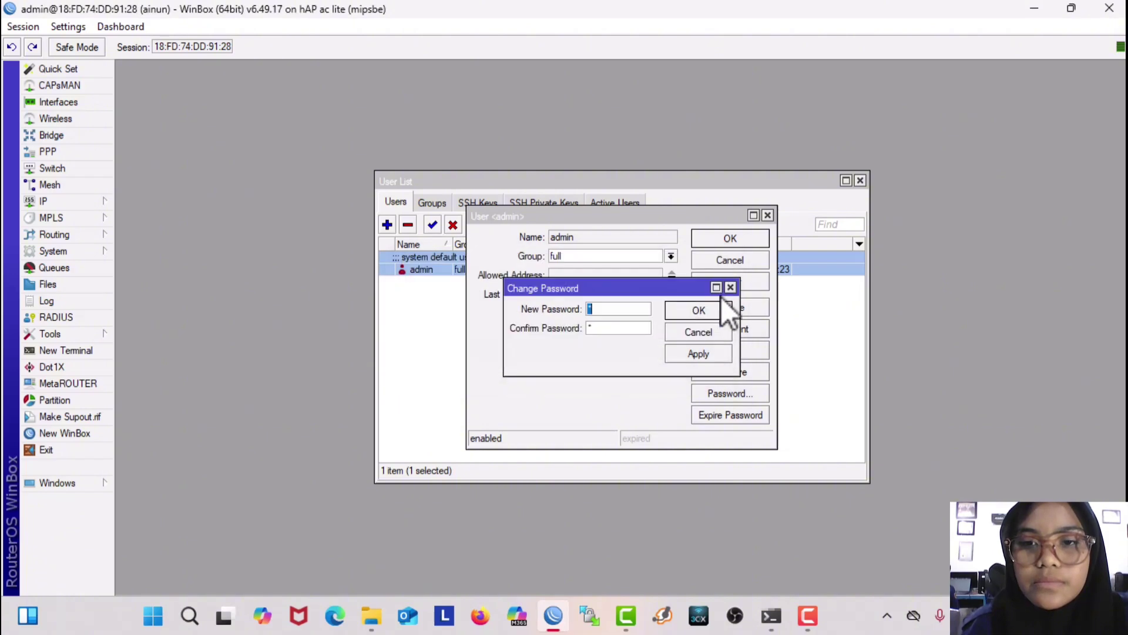
{"action": "left_click", "coordinate": [733, 286]}
{"action": "left_click", "coordinate": [733, 238]}
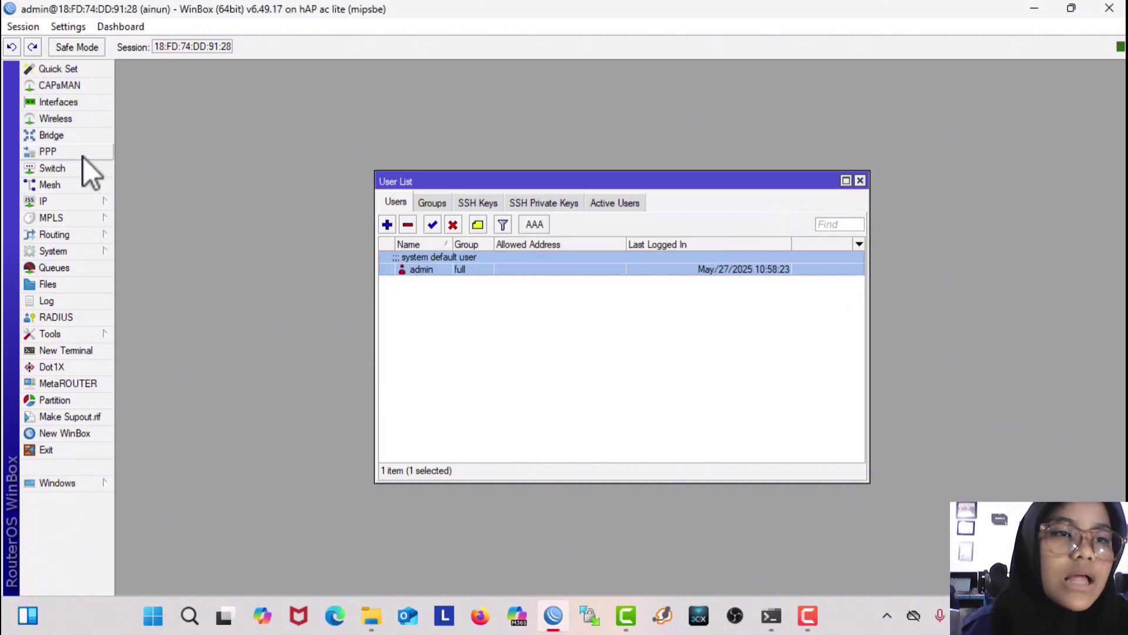
Step: Comment ether1 as INTERNET in the Interface List
{"action": "left_click", "coordinate": [66, 104]}
{"action": "left_click", "coordinate": [144, 256]}
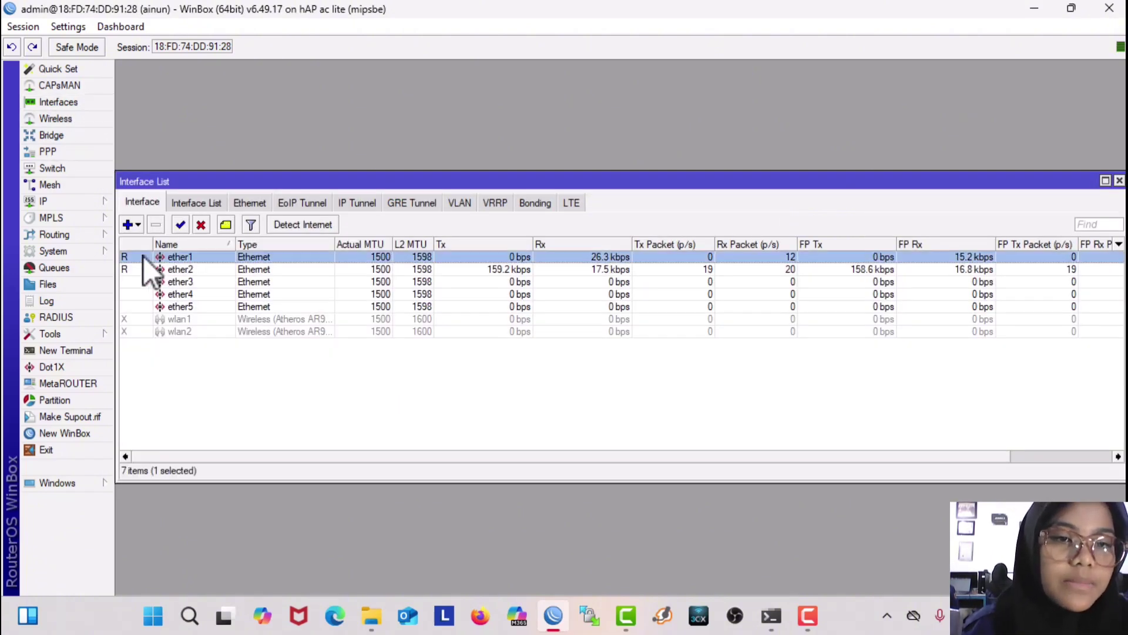
{"action": "left_click", "coordinate": [227, 226]}
{"action": "key", "text": "Caps_Lock"}
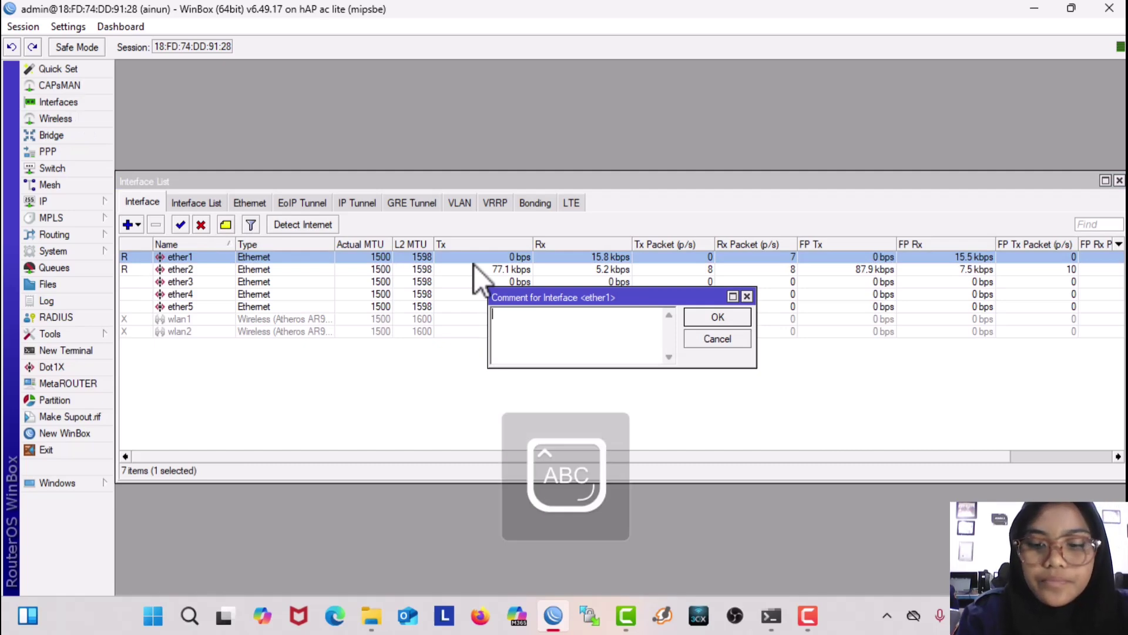
{"action": "type", "text": "INTERNET"}
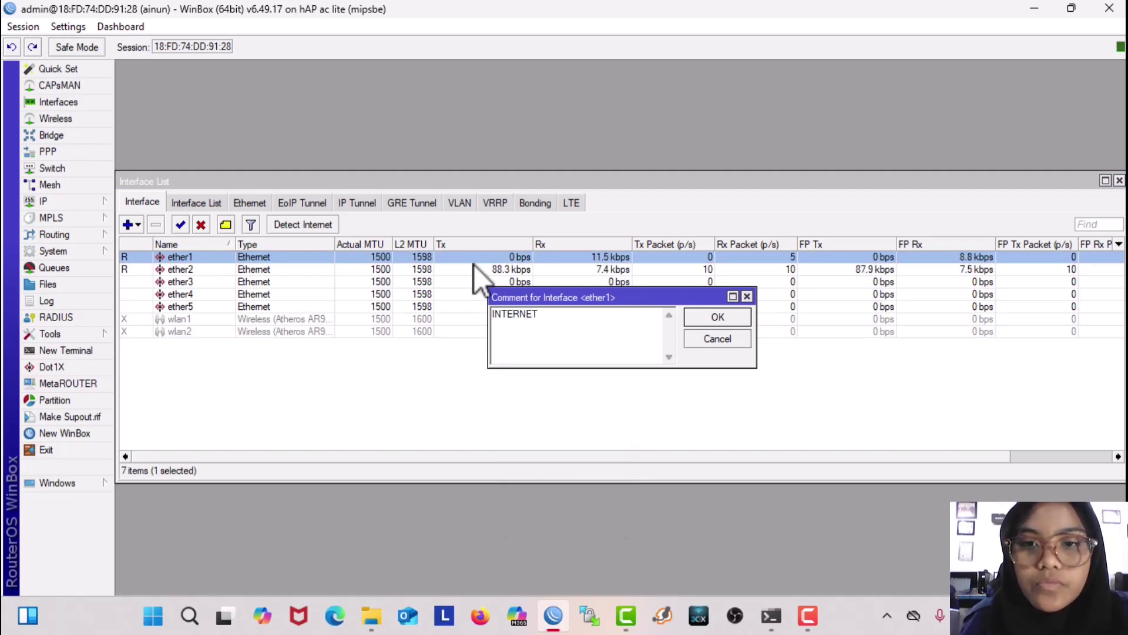
{"action": "left_click", "coordinate": [700, 318]}
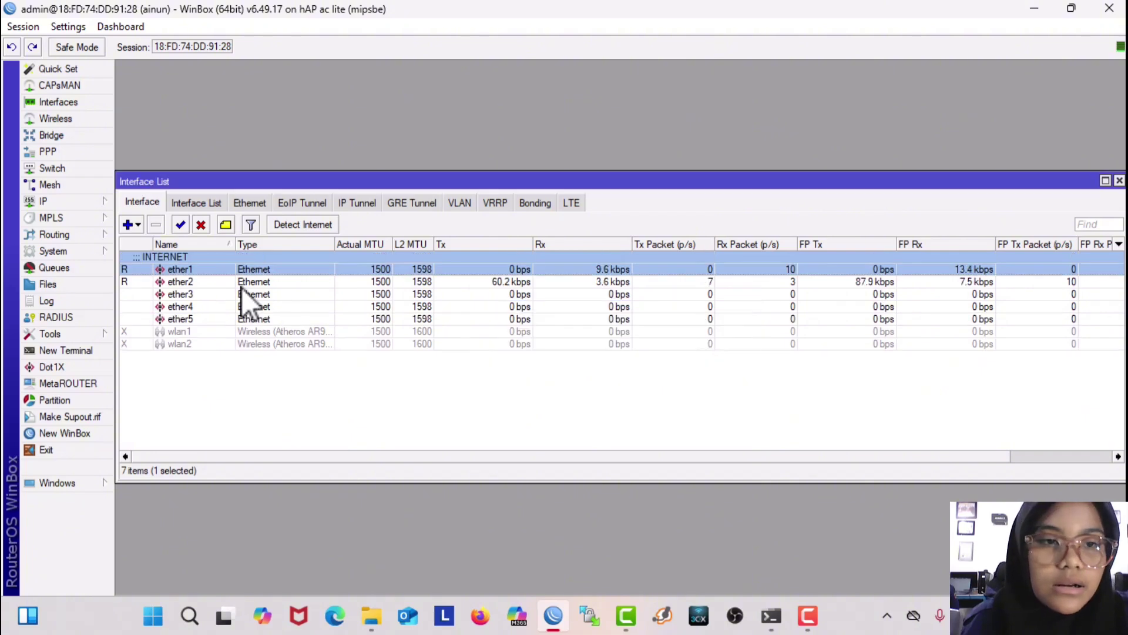
Step: Comment ether2 as LAN and ether3 as WIFI
{"action": "left_click", "coordinate": [193, 280]}
{"action": "left_click", "coordinate": [228, 227]}
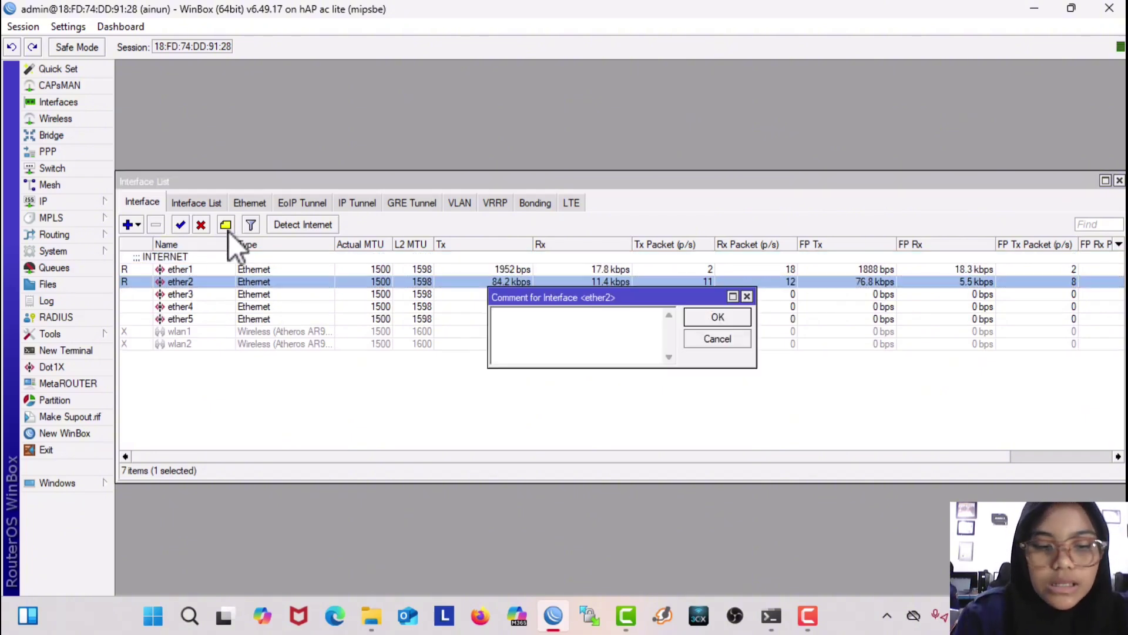
{"action": "type", "text": "LAN"}
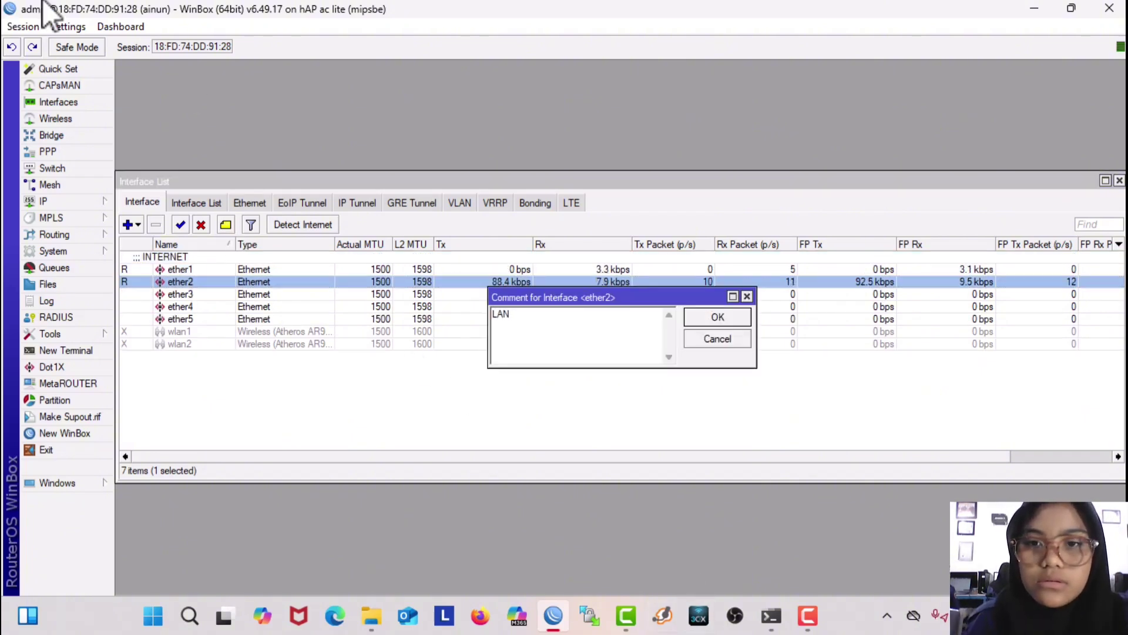
{"action": "left_click", "coordinate": [703, 316]}
{"action": "left_click", "coordinate": [207, 307]}
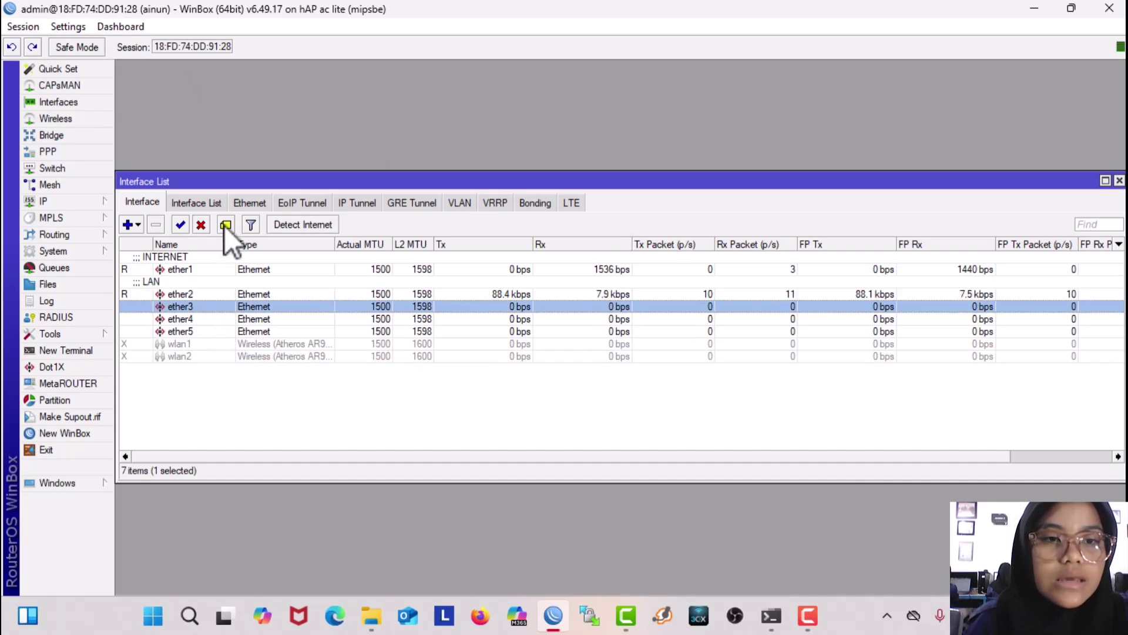
{"action": "left_click", "coordinate": [225, 226]}
{"action": "type", "text": "Wi"}
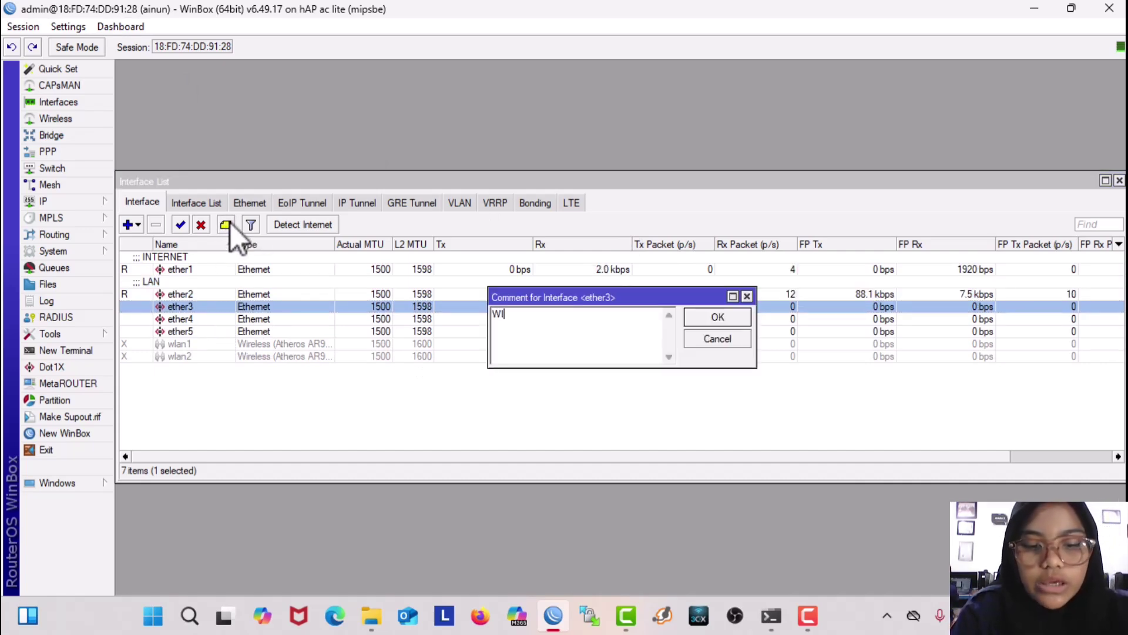
{"action": "type", "text": "FI"}
{"action": "left_click", "coordinate": [717, 321]}
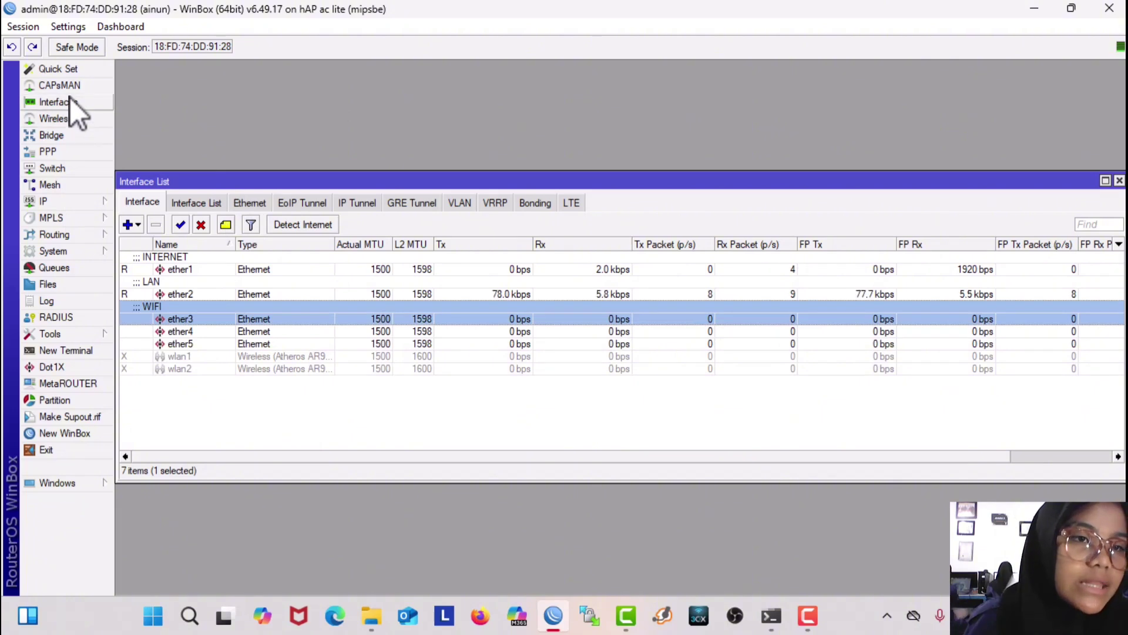
Step: Add a DHCP client on ether1
{"action": "left_click", "coordinate": [66, 203]}
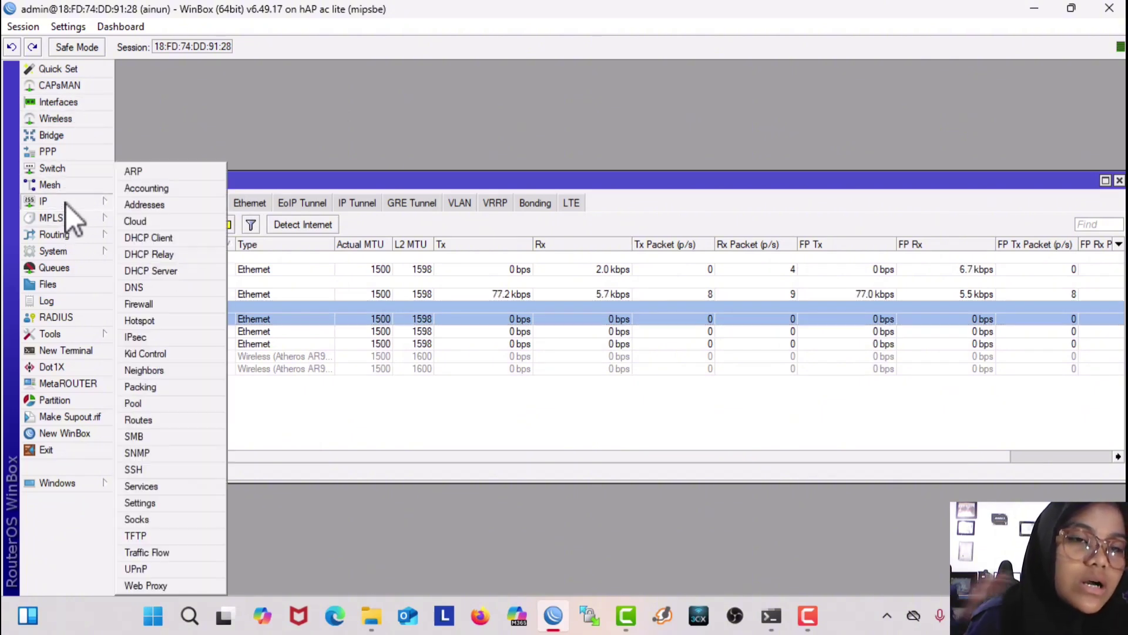
{"action": "left_click", "coordinate": [190, 240]}
{"action": "left_click", "coordinate": [437, 225]}
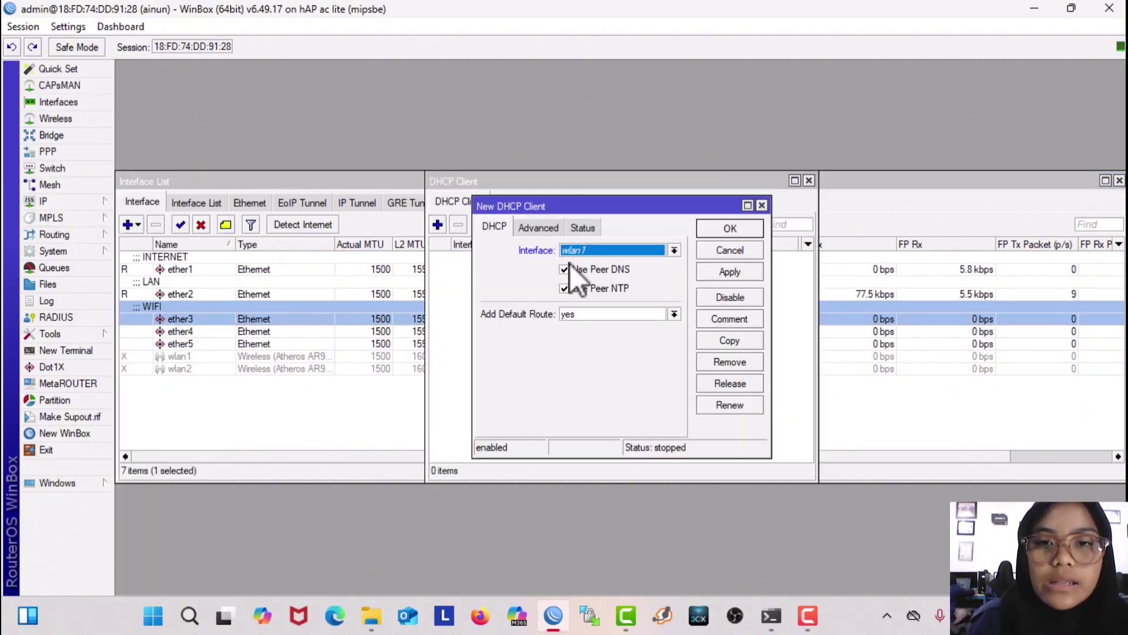
{"action": "left_click", "coordinate": [587, 245]}
{"action": "left_click", "coordinate": [580, 263]}
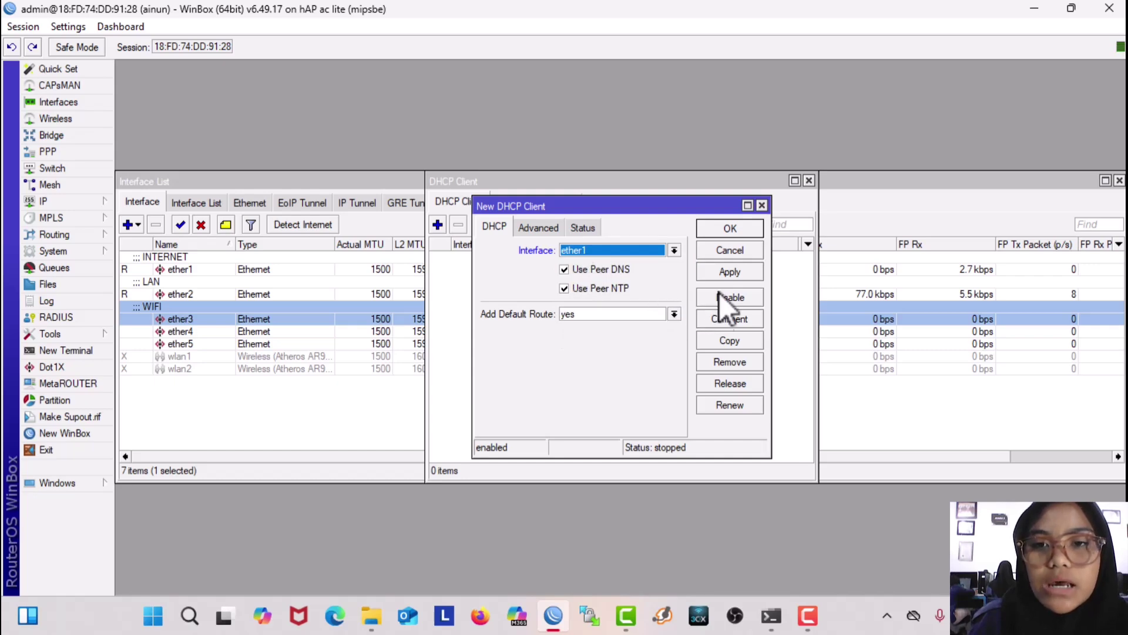
{"action": "left_click", "coordinate": [730, 271]}
{"action": "left_click", "coordinate": [729, 229]}
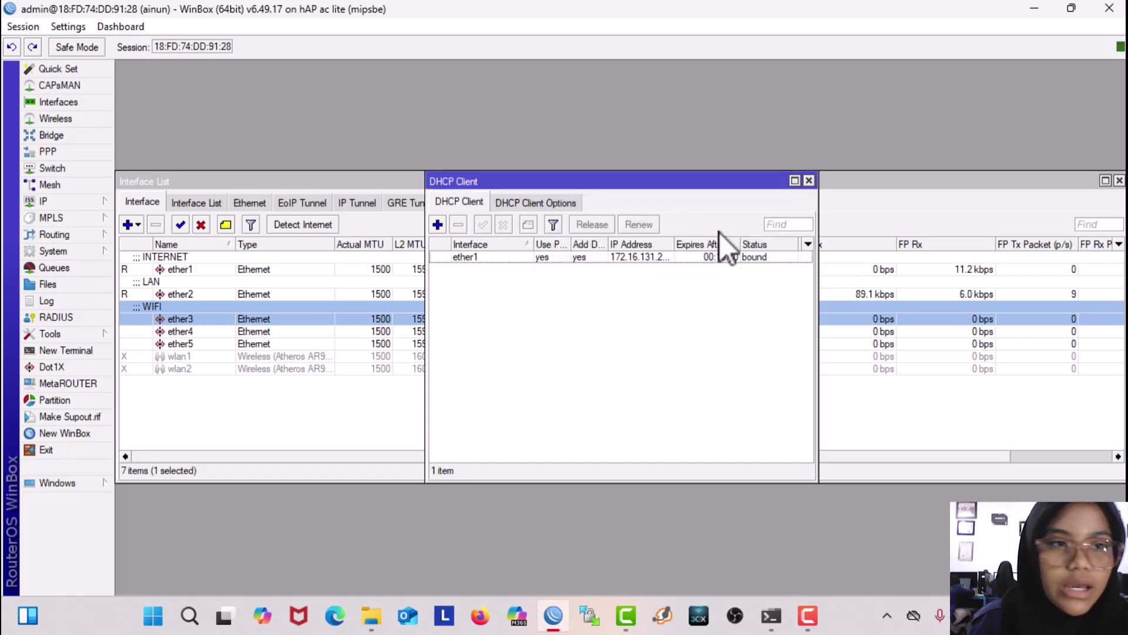
Step: Set the router's DNS server to 8.8.8.8
{"action": "left_click", "coordinate": [60, 201]}
{"action": "left_click", "coordinate": [182, 287]}
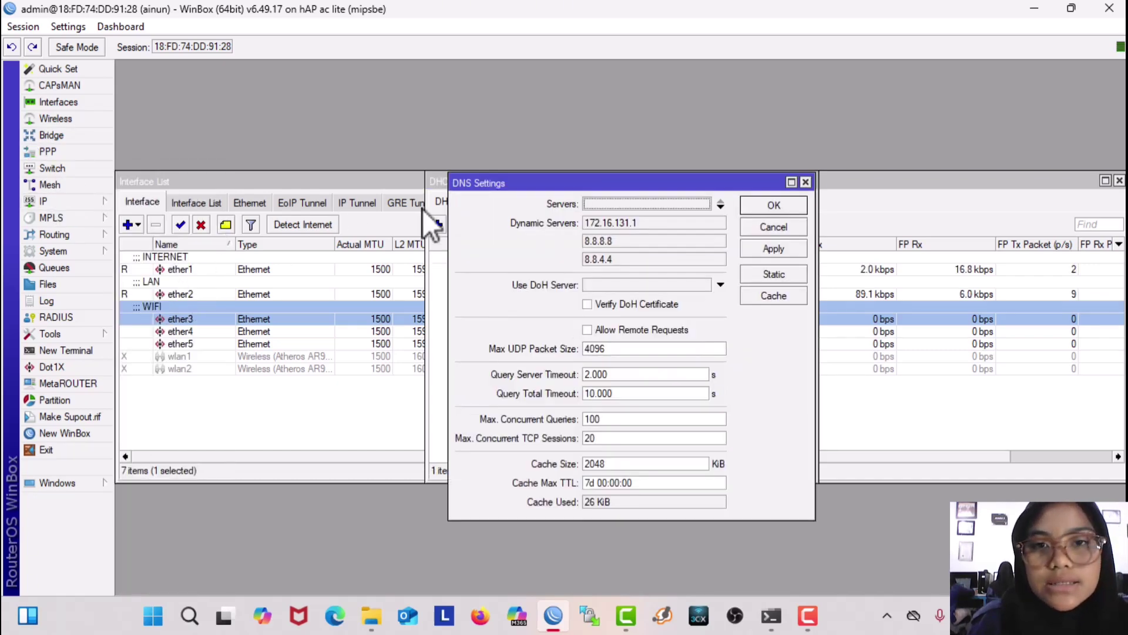
{"action": "left_click", "coordinate": [625, 200]}
{"action": "key", "text": "BackSpace"}
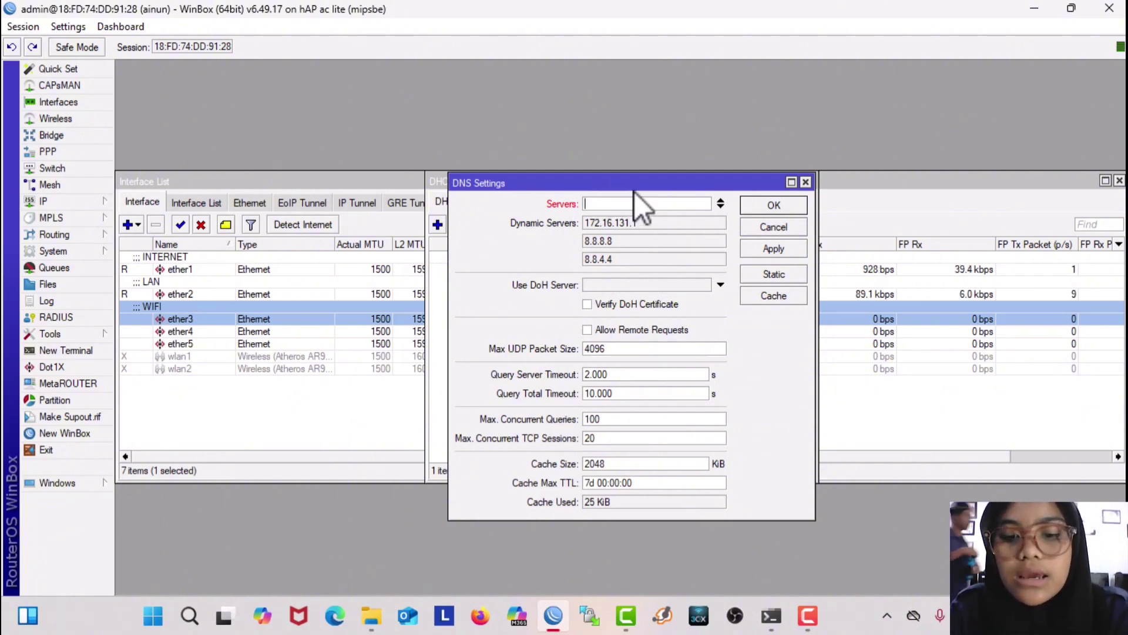
{"action": "type", "text": "8.8."}
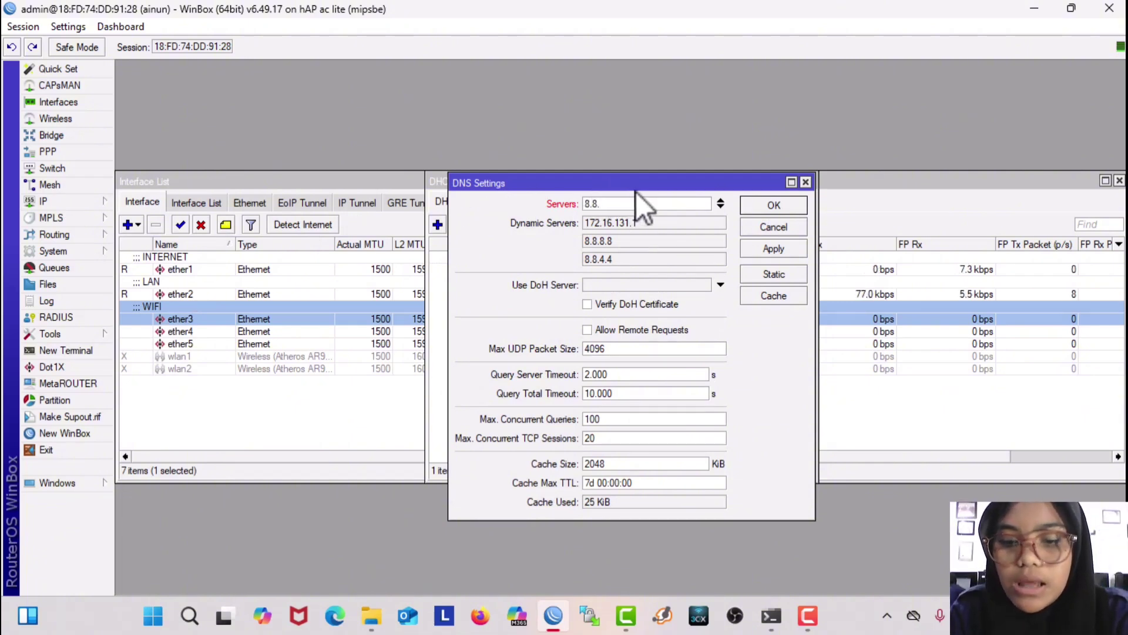
{"action": "type", "text": "8.8"}
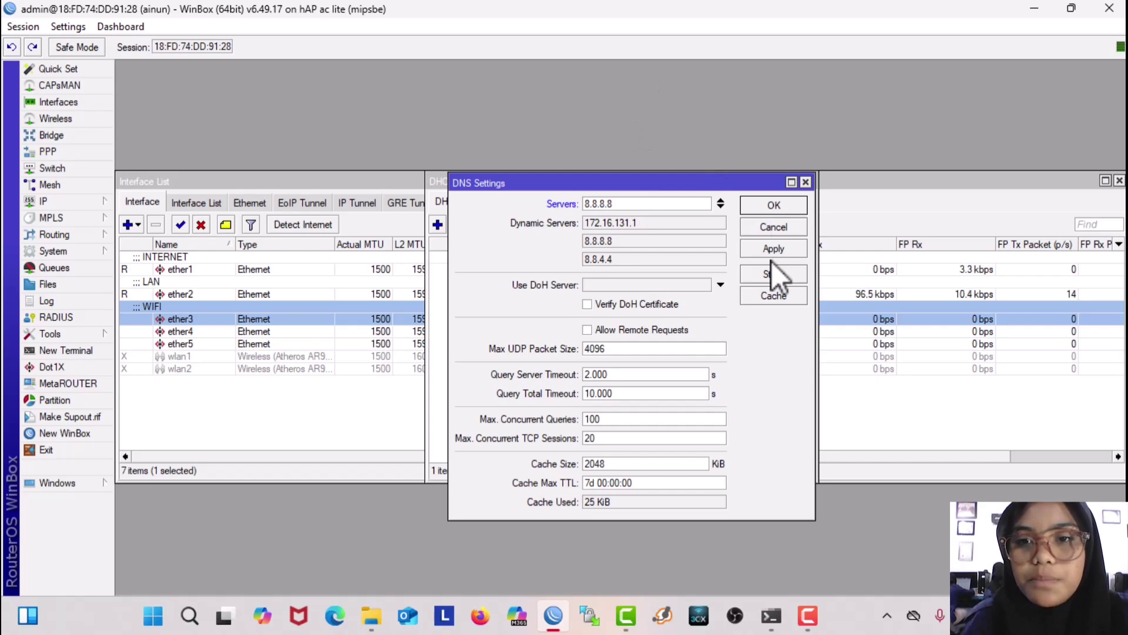
{"action": "left_click", "coordinate": [773, 249]}
{"action": "left_click", "coordinate": [771, 207]}
Step: Start a new firewall NAT rule with action masquerade
{"action": "left_click", "coordinate": [58, 201]}
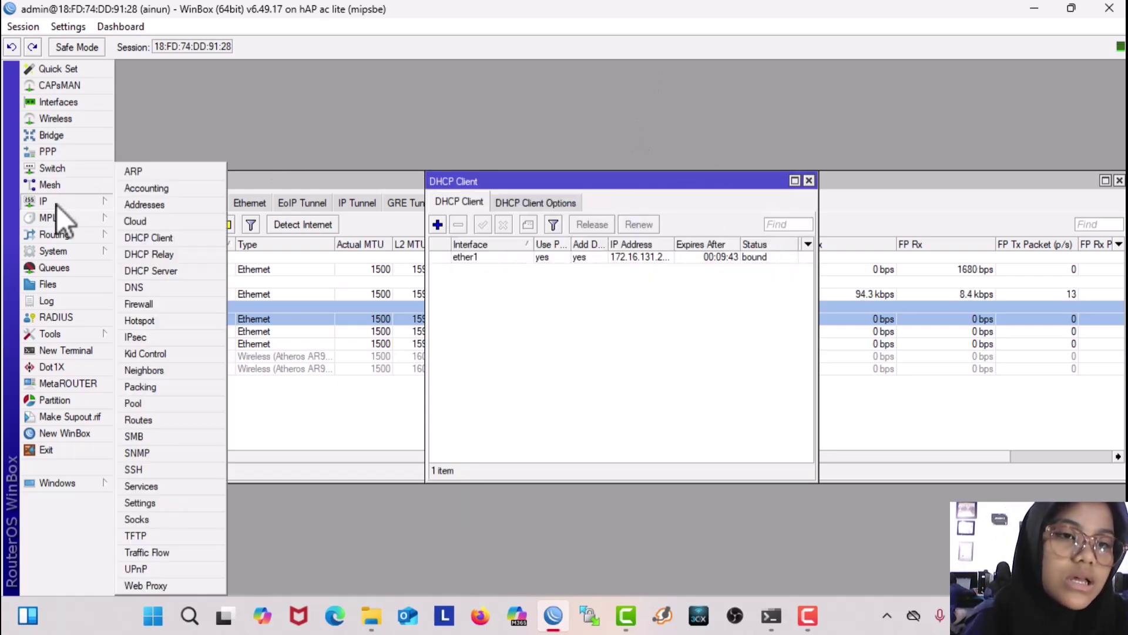
{"action": "left_click", "coordinate": [154, 304]}
{"action": "left_click", "coordinate": [318, 202]}
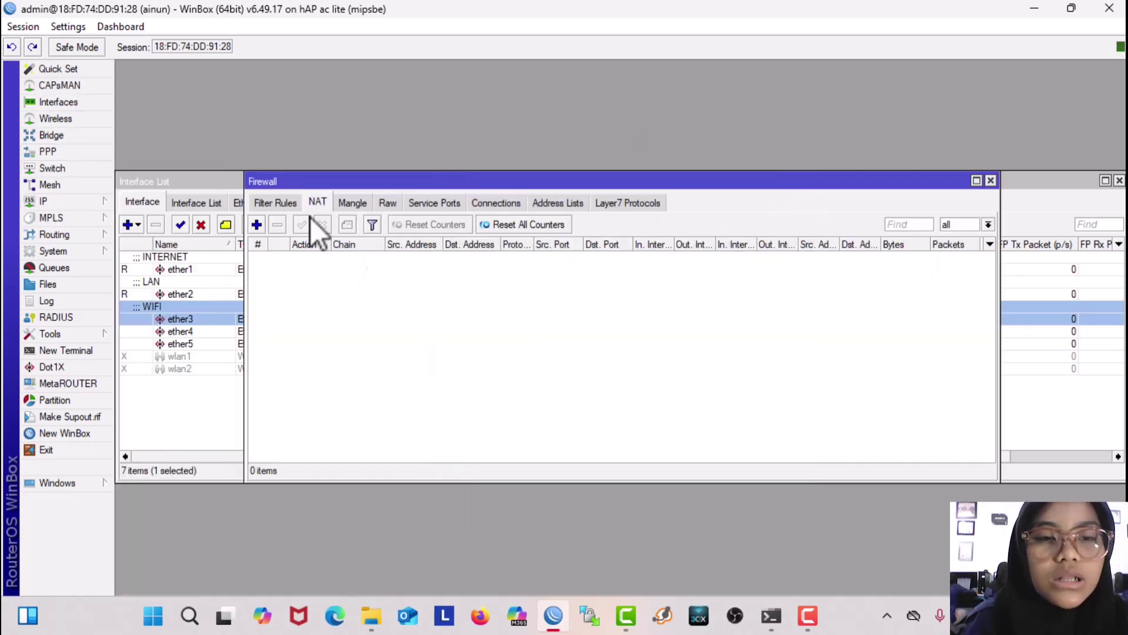
{"action": "left_click", "coordinate": [256, 224]}
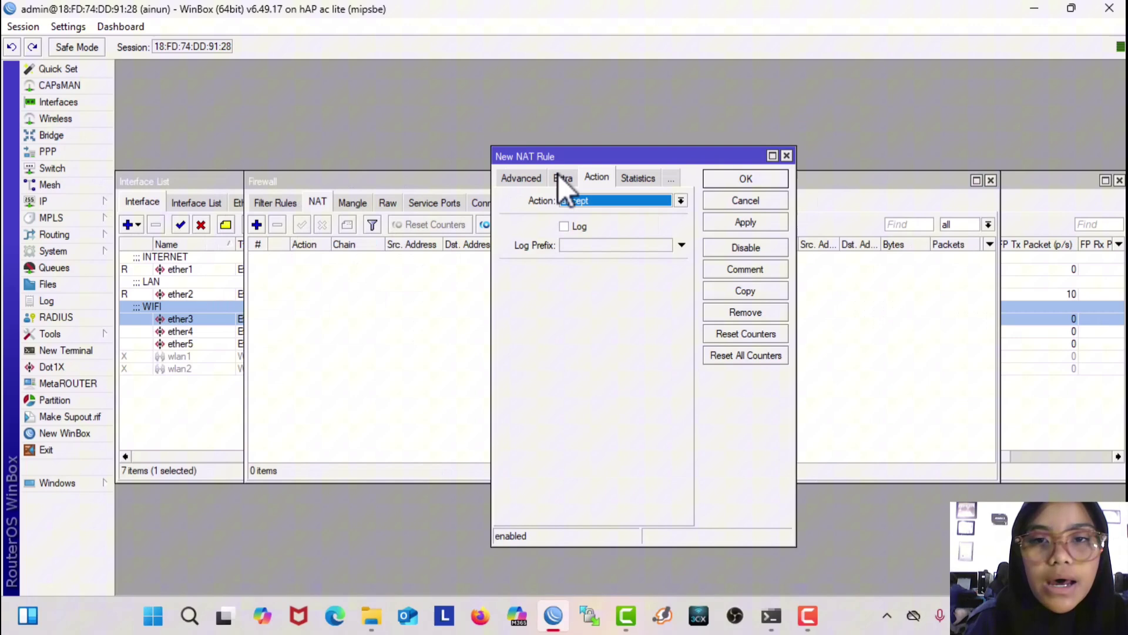
{"action": "left_click", "coordinate": [608, 202]}
{"action": "left_click", "coordinate": [590, 277]}
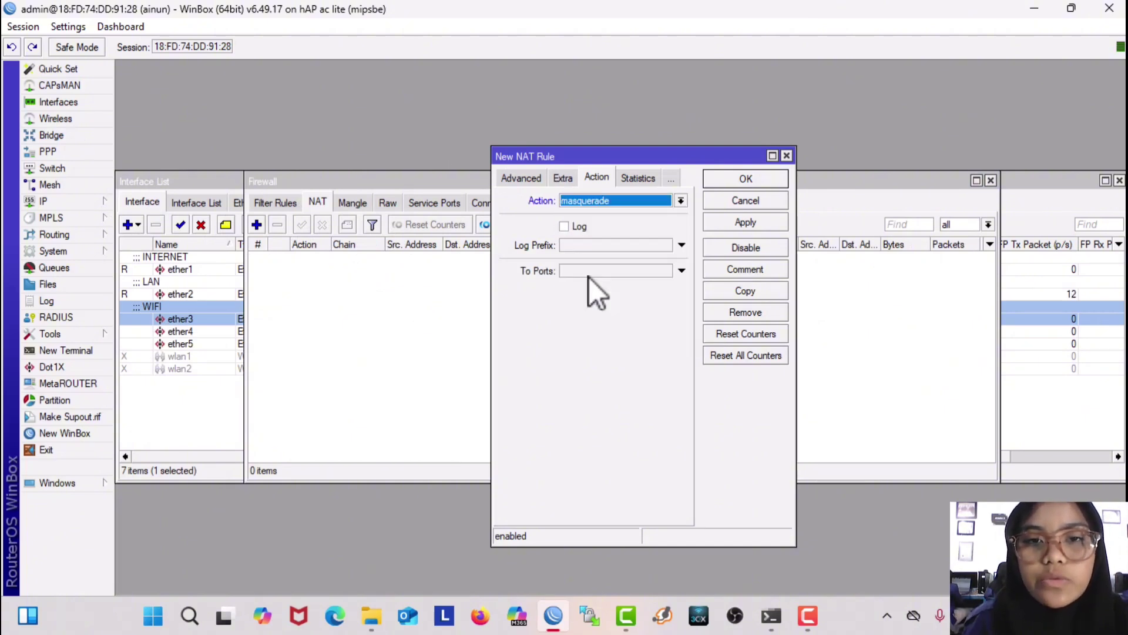
Step: Set the rule's chain to srcnat and out-interface to ether1, then save it
{"action": "left_click", "coordinate": [517, 181]}
{"action": "left_click", "coordinate": [516, 180]}
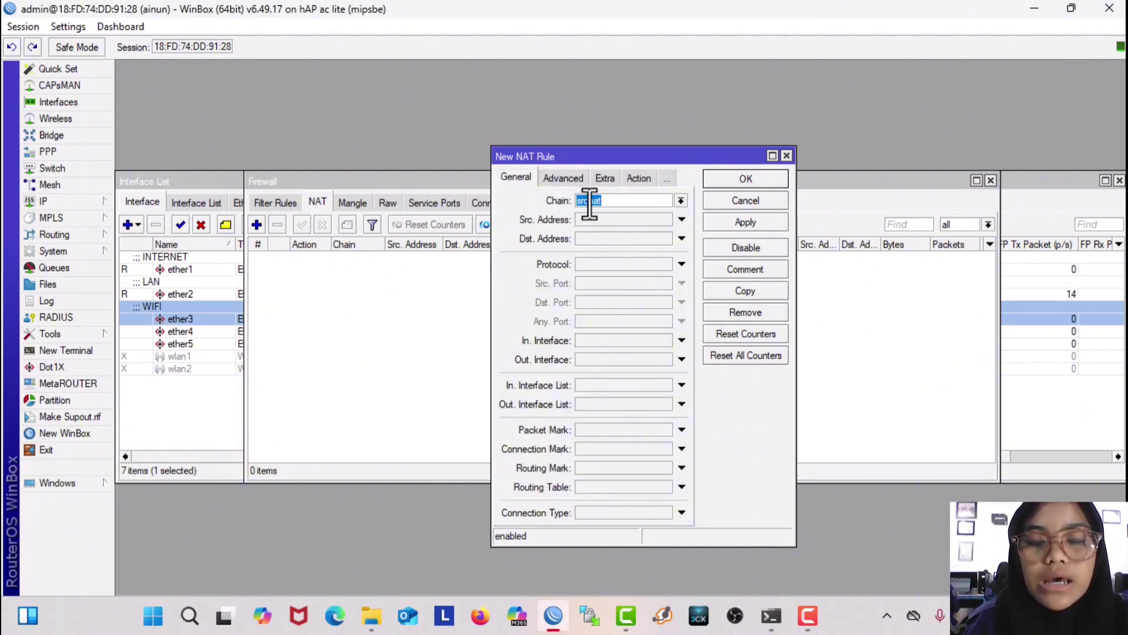
{"action": "left_click", "coordinate": [591, 360]}
{"action": "left_click", "coordinate": [639, 363]}
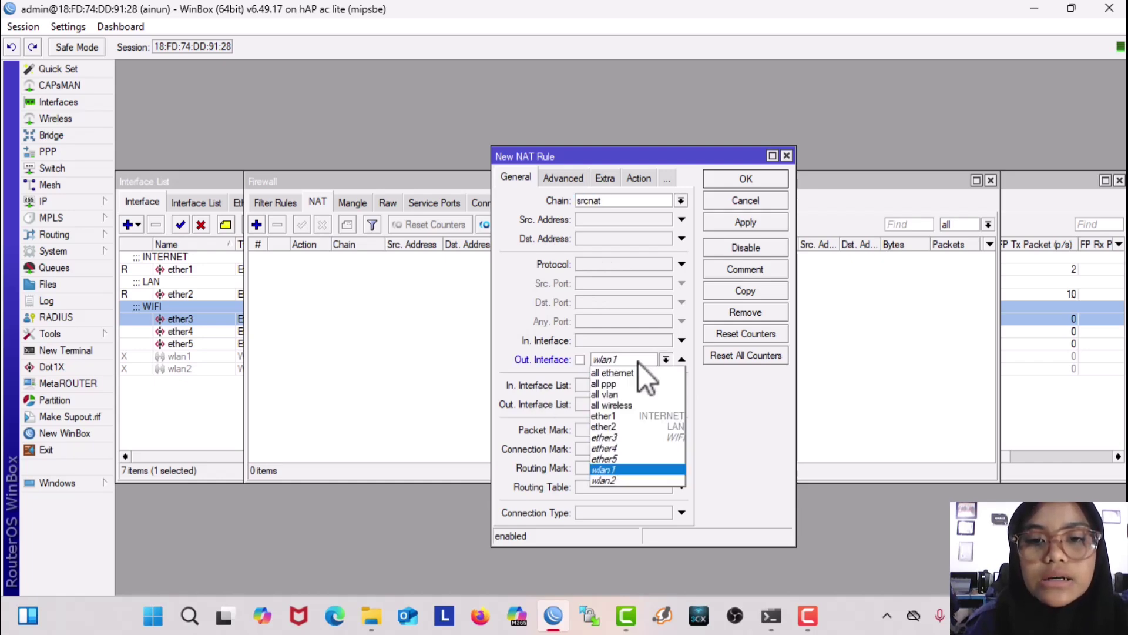
{"action": "left_click", "coordinate": [638, 415]}
{"action": "left_click", "coordinate": [746, 223]}
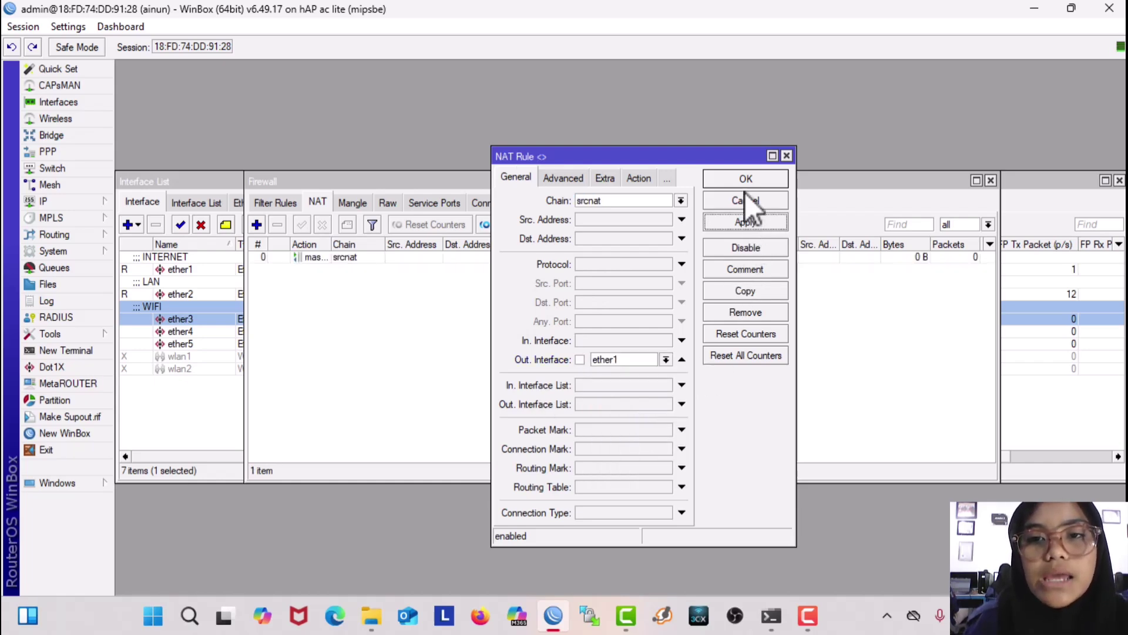
{"action": "left_click", "coordinate": [746, 180]}
{"action": "left_click", "coordinate": [80, 199]}
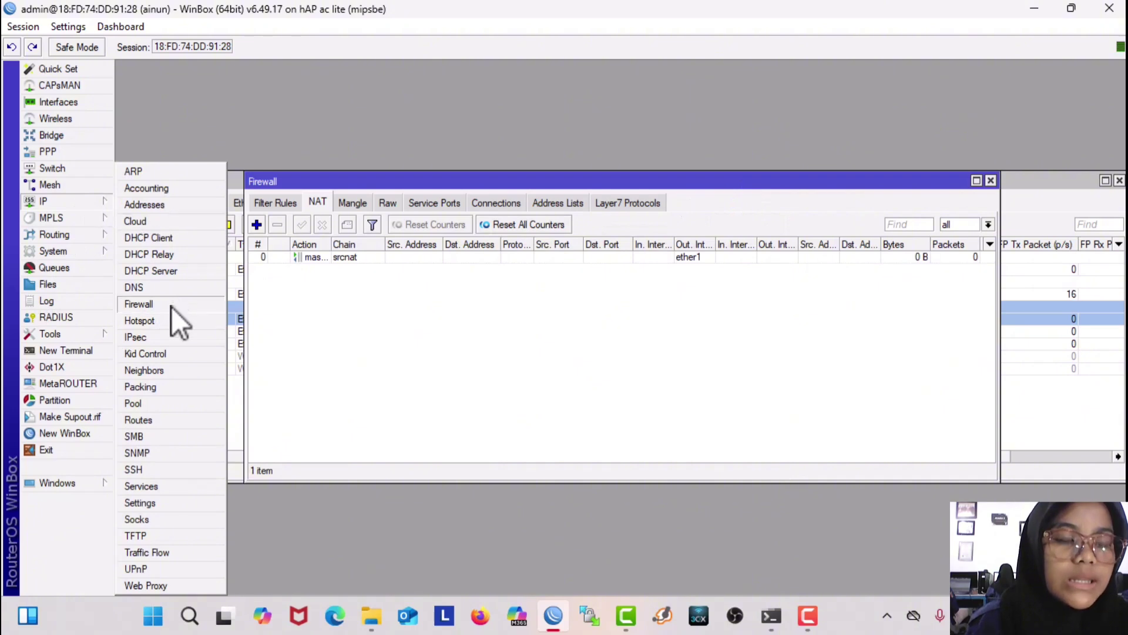
Step: Add address 192.168.16.1/24 on ether2
{"action": "left_click", "coordinate": [144, 204]}
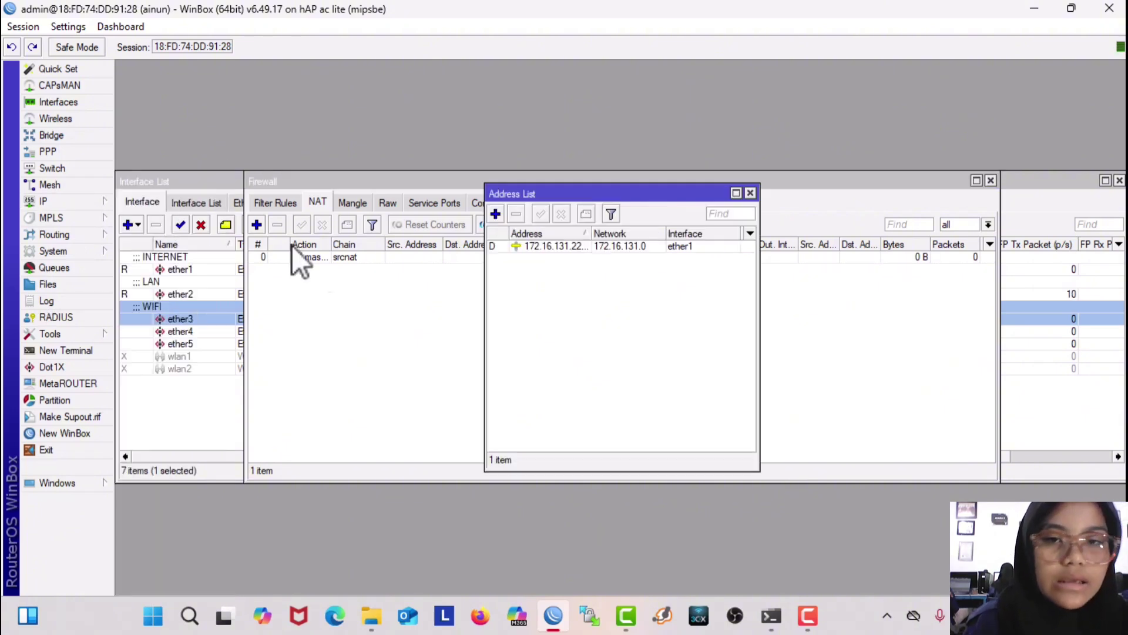
{"action": "left_click", "coordinate": [497, 216]}
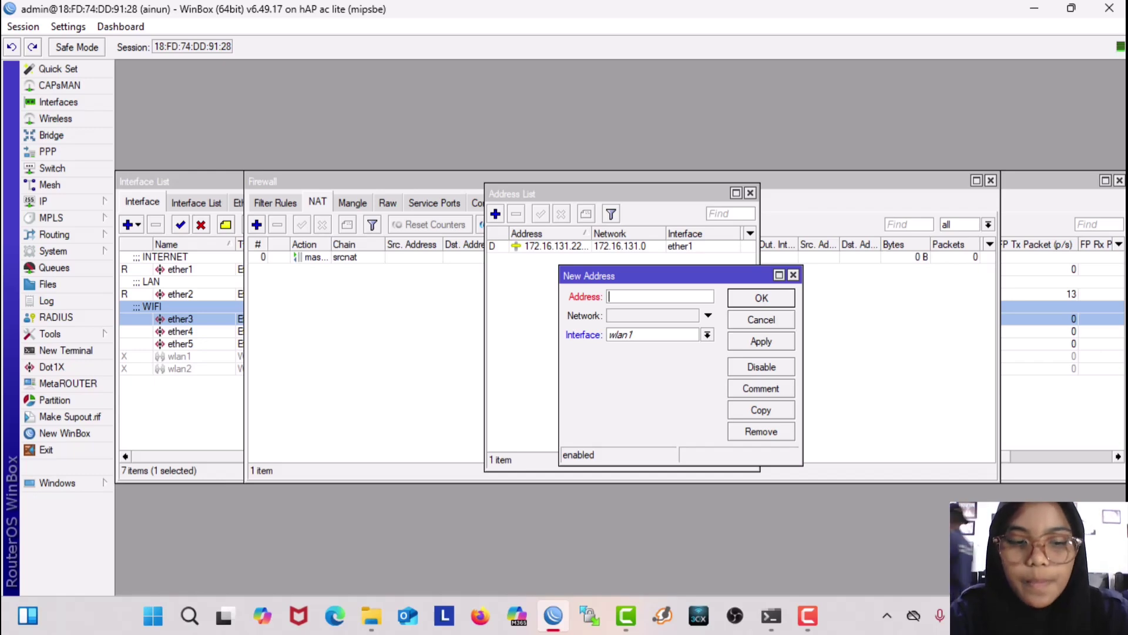
{"action": "type", "text": "19"}
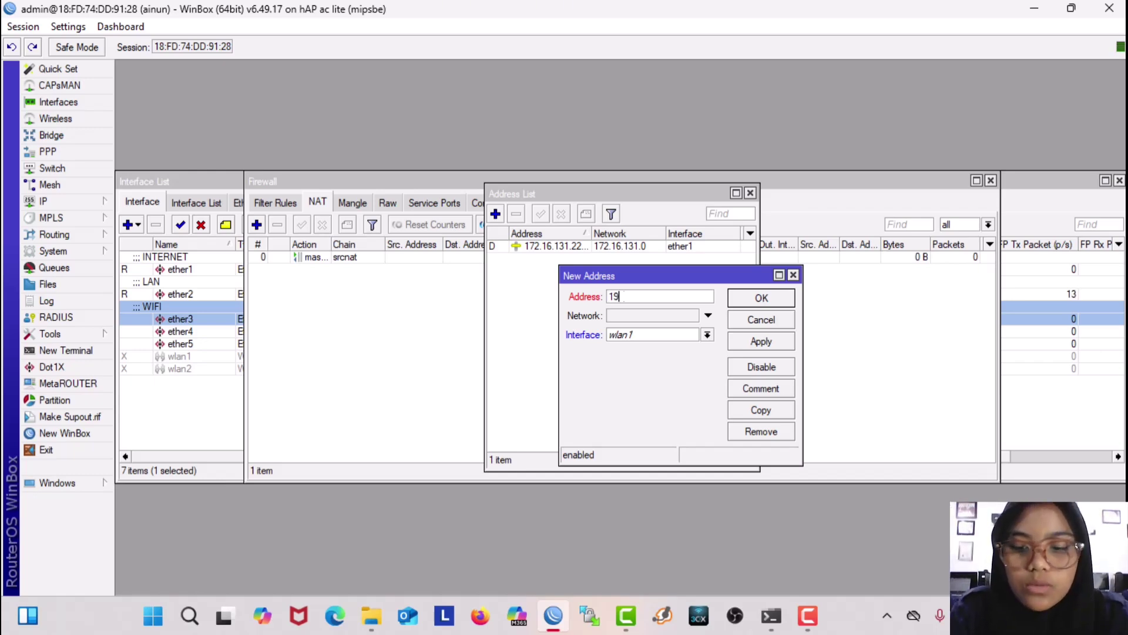
{"action": "type", "text": "2.168"}
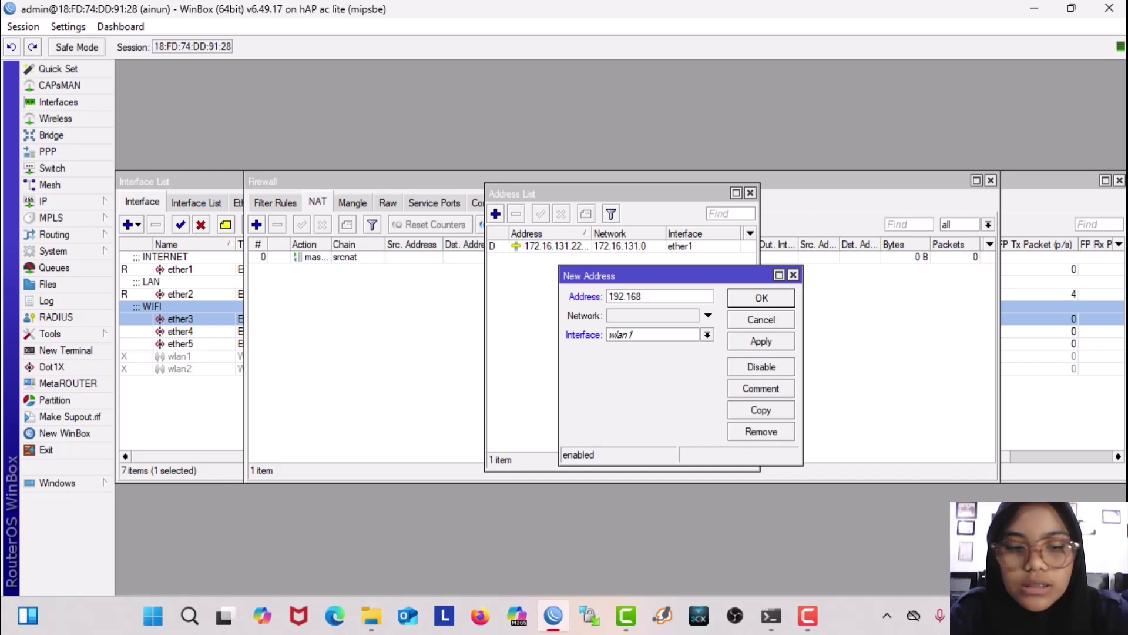
{"action": "type", "text": ".1"}
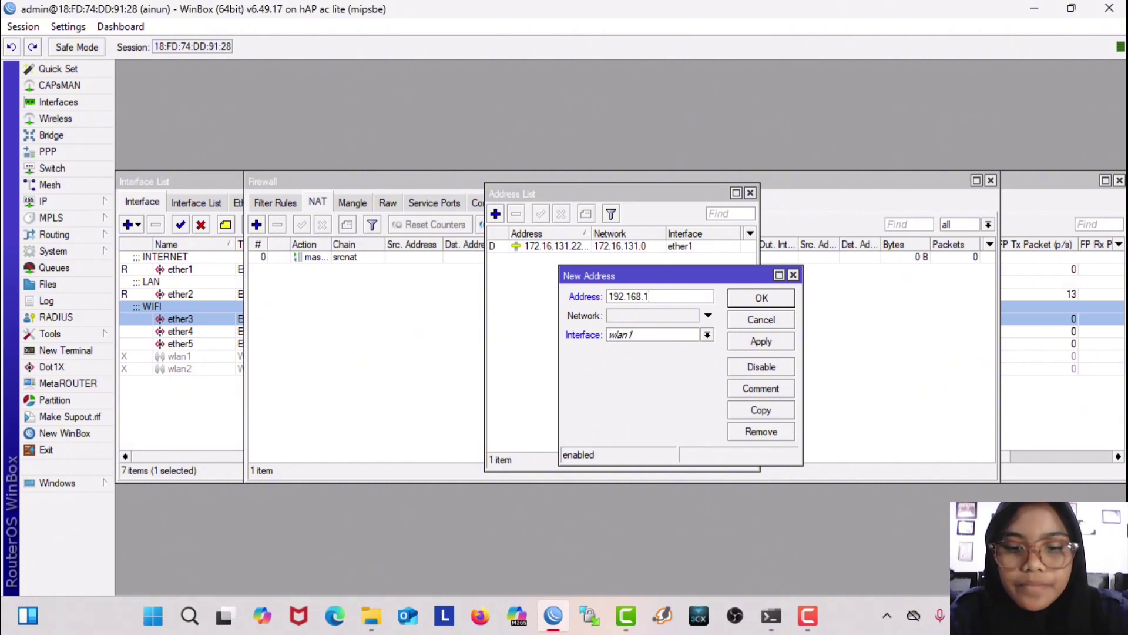
{"action": "type", "text": "6"}
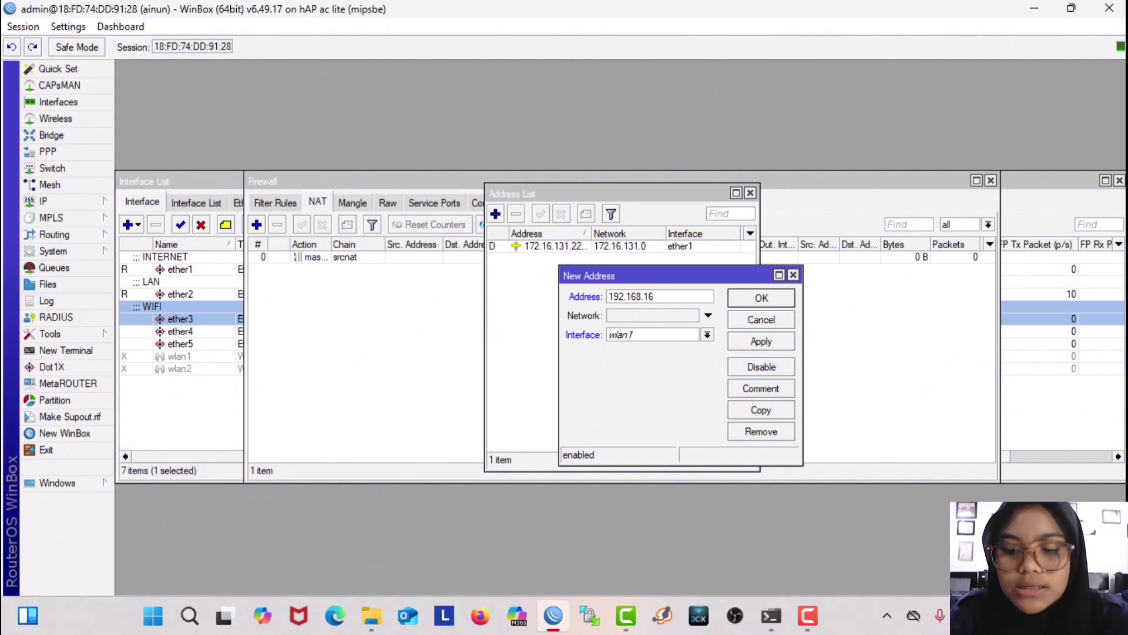
{"action": "type", "text": ".1/"}
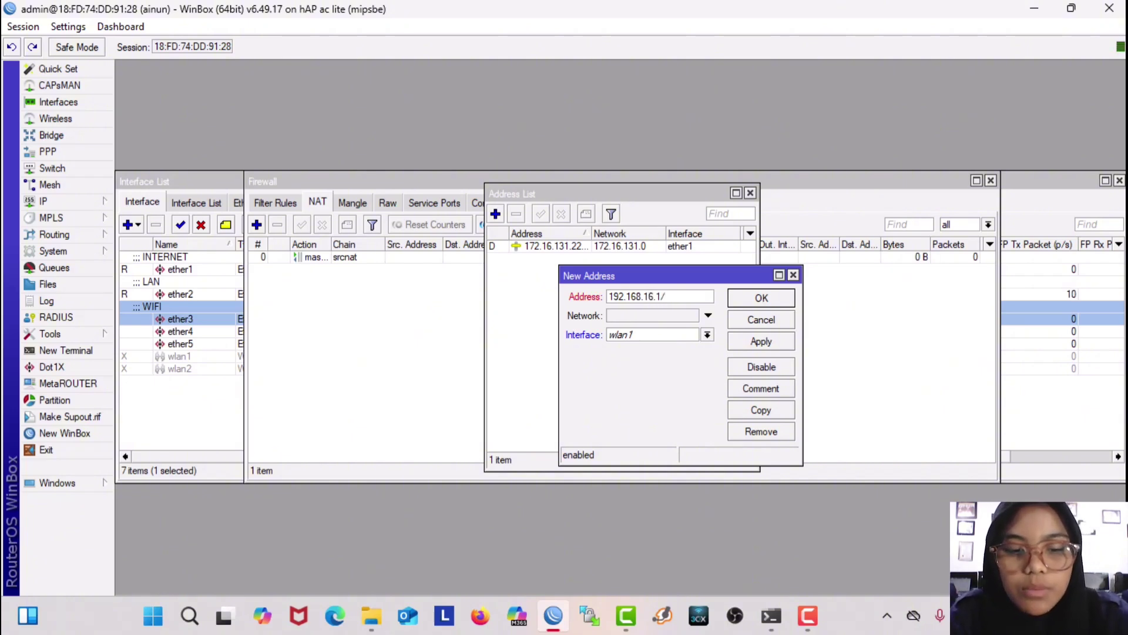
{"action": "type", "text": "24"}
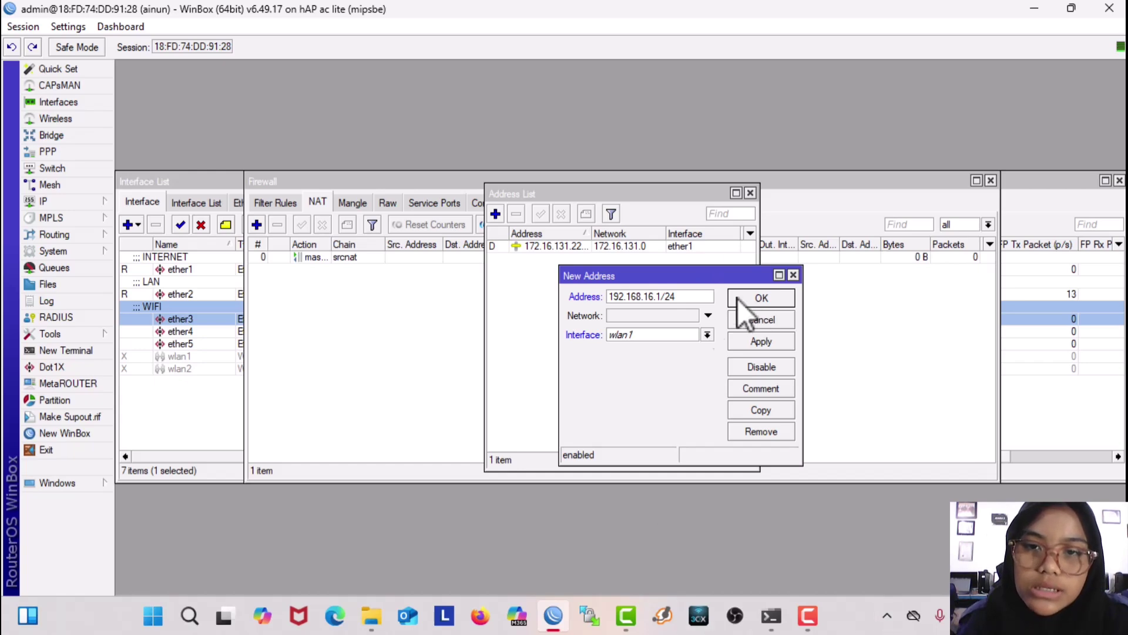
{"action": "left_click", "coordinate": [676, 334]}
{"action": "left_click", "coordinate": [684, 359]}
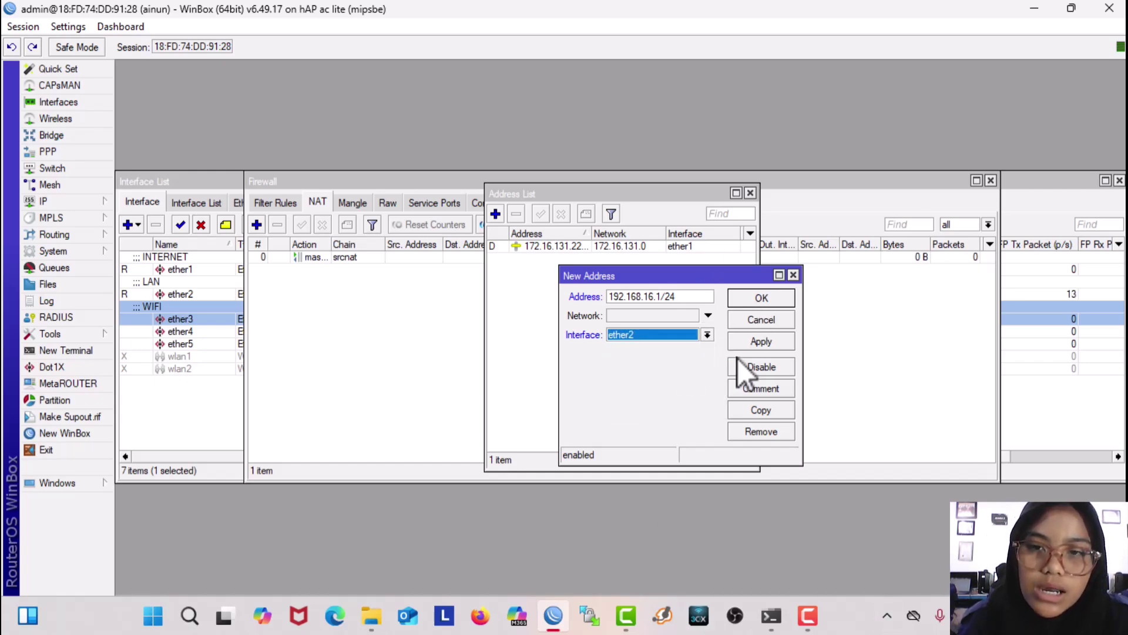
{"action": "left_click", "coordinate": [762, 346]}
{"action": "left_click", "coordinate": [761, 298]}
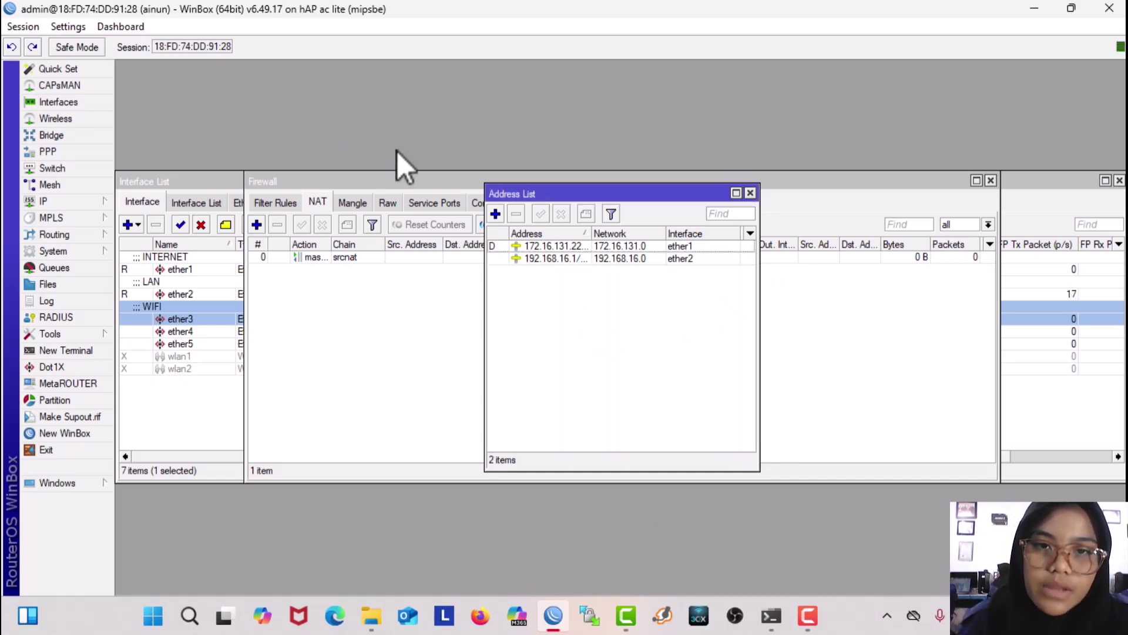
Step: Add address 192.168.17.1/24 on ether3
{"action": "left_click", "coordinate": [495, 214]}
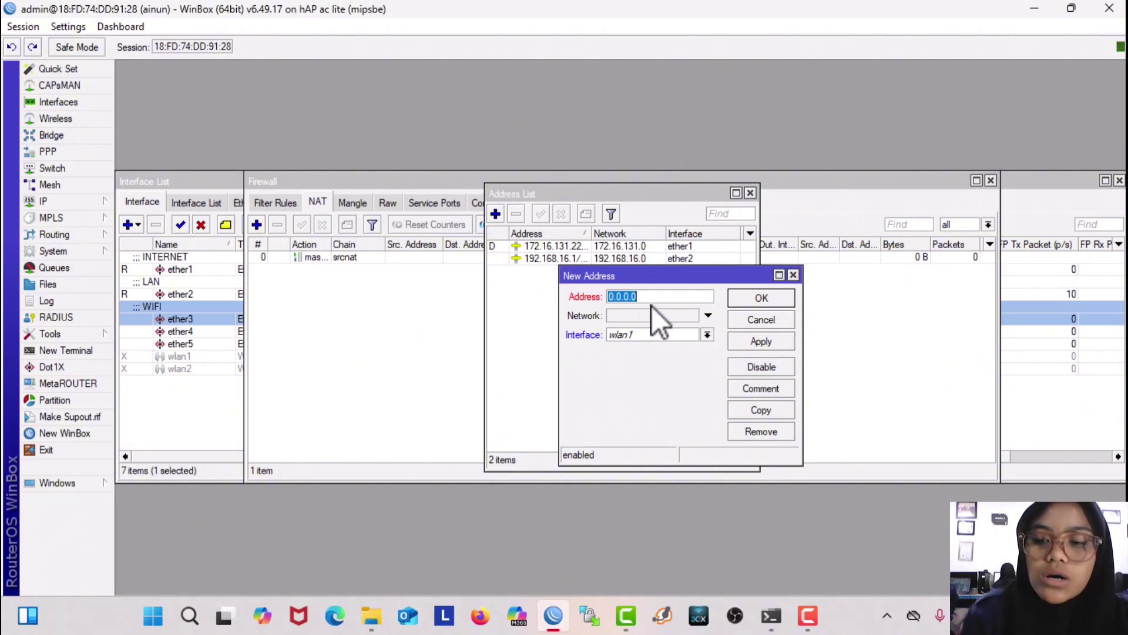
{"action": "key", "text": "BackSpace"}
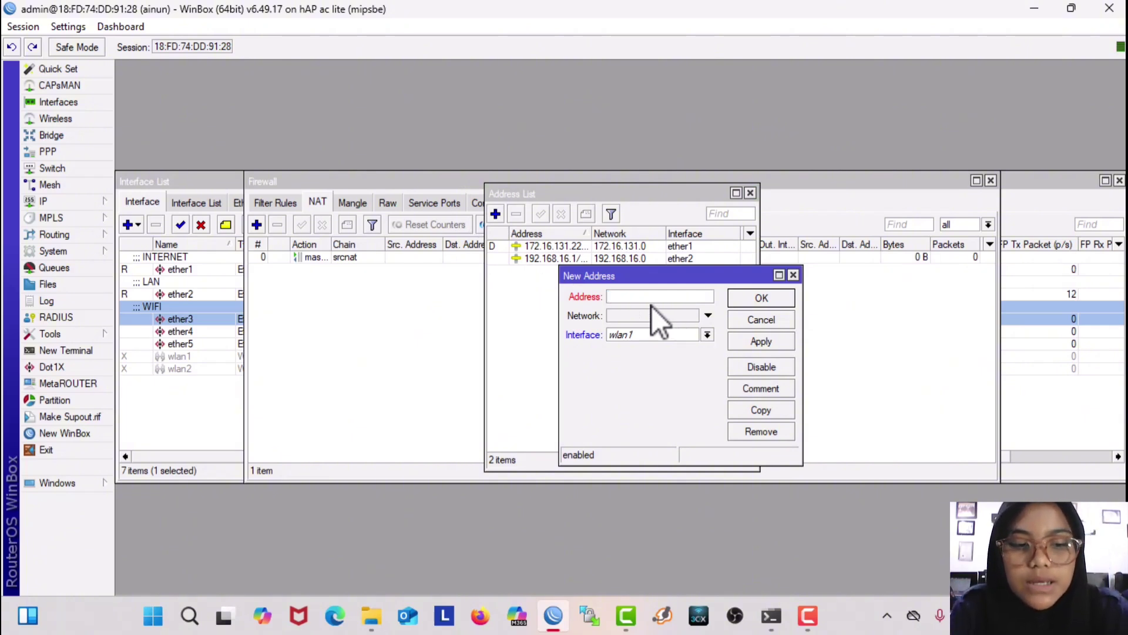
{"action": "type", "text": "192"}
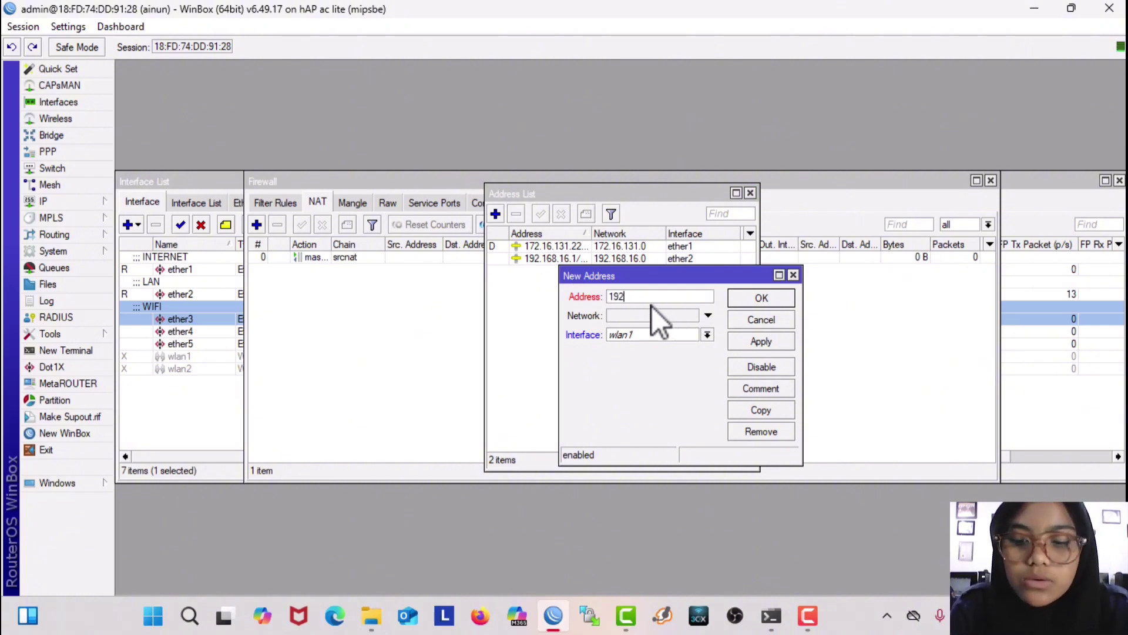
{"action": "type", "text": ".168"}
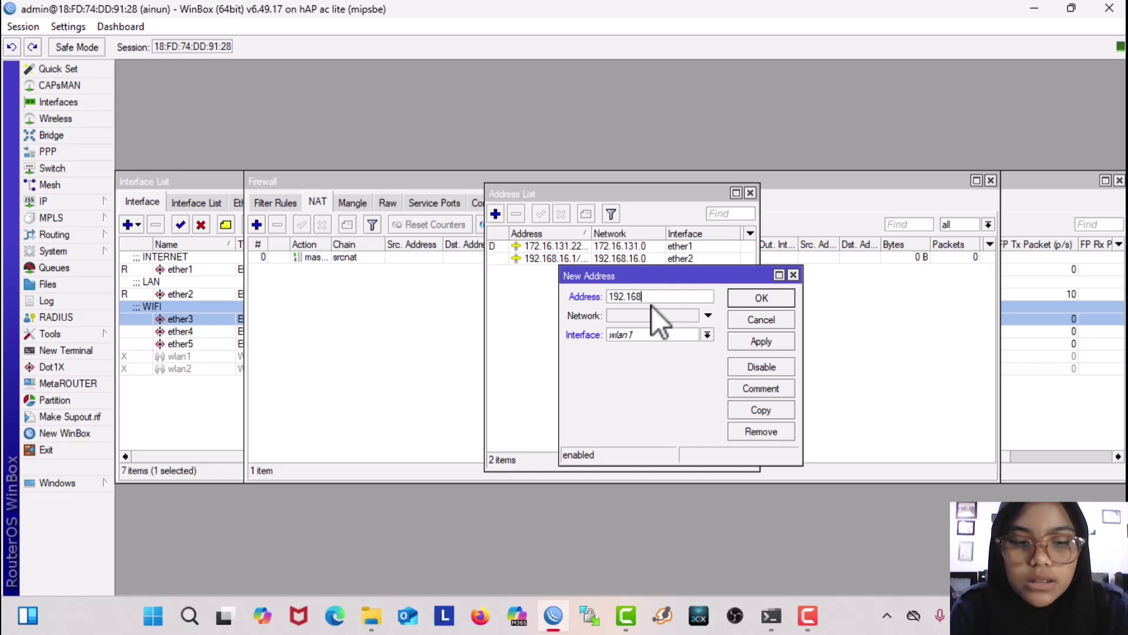
{"action": "type", "text": ".17."}
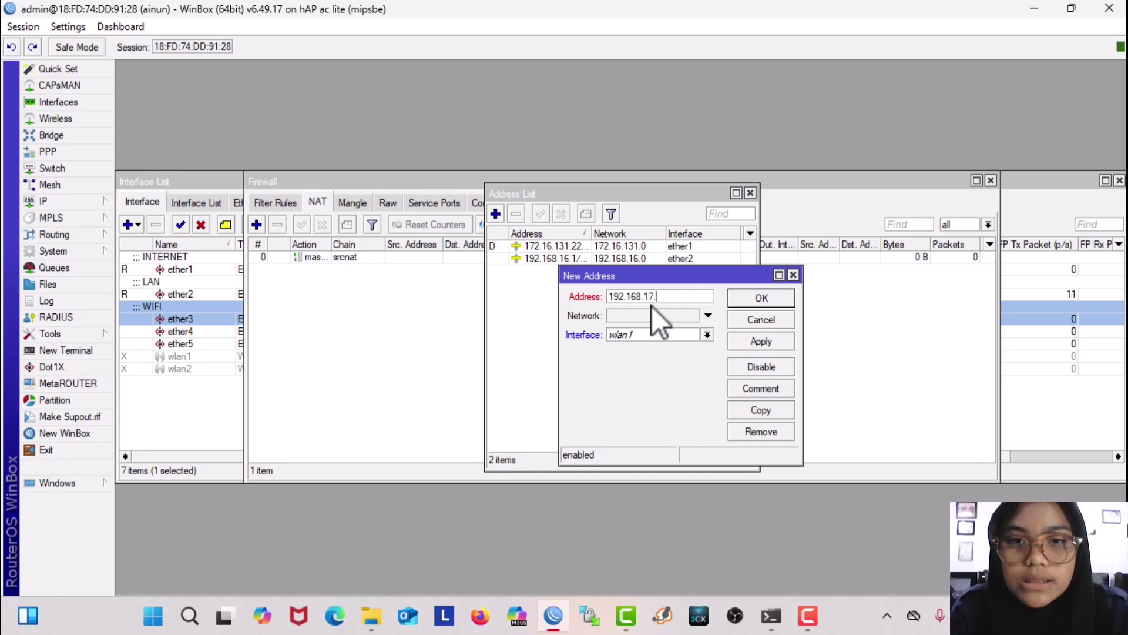
{"action": "type", "text": "1/24"}
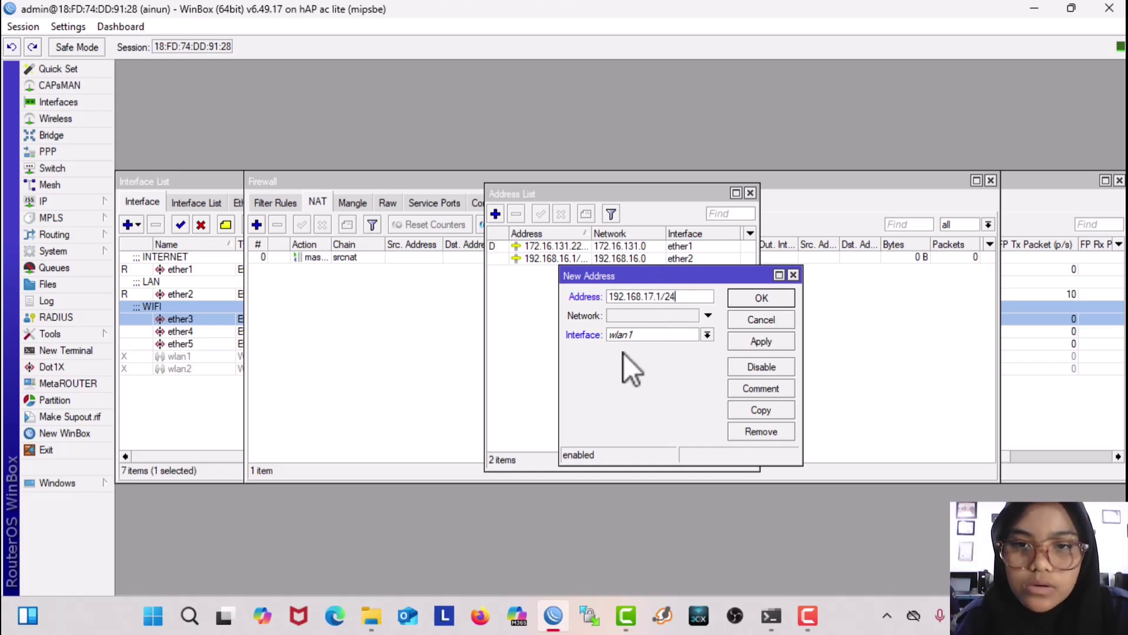
{"action": "left_click", "coordinate": [618, 335]}
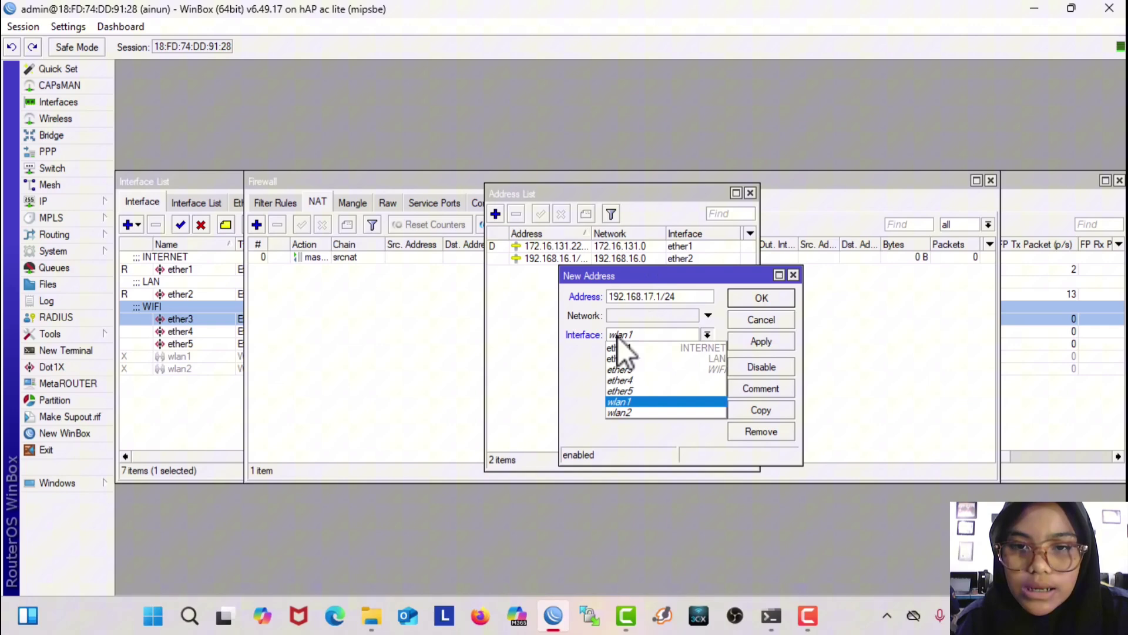
{"action": "left_click", "coordinate": [644, 369]}
{"action": "left_click", "coordinate": [764, 342]}
{"action": "left_click", "coordinate": [752, 297]}
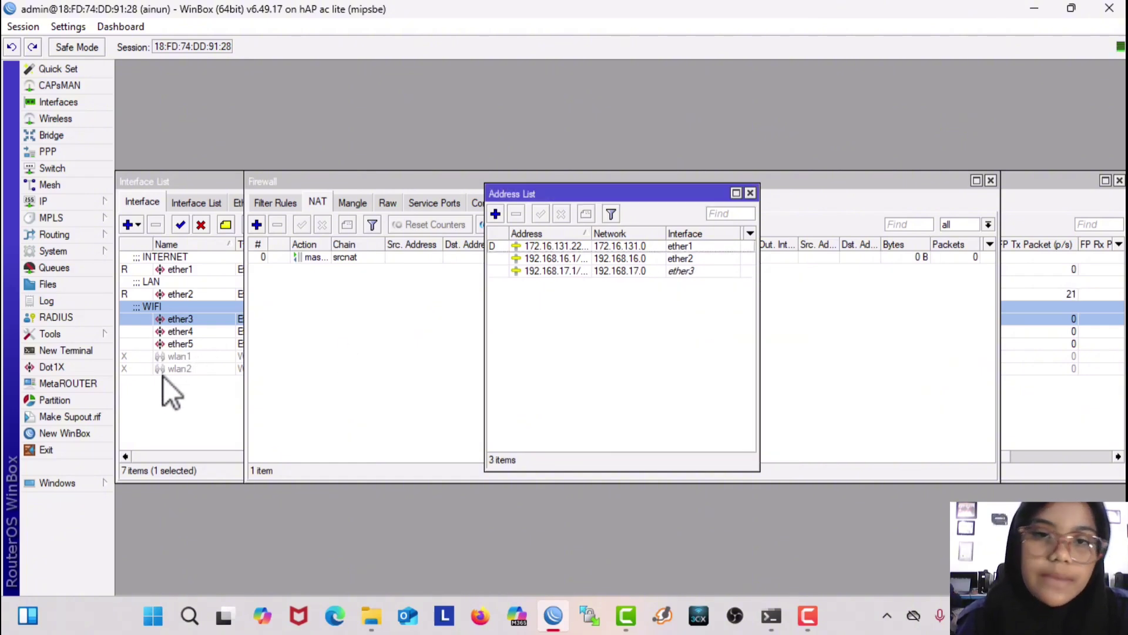
Step: Run DHCP Setup on ether2 for 192.168.16.0/24, accepting the suggested settings
{"action": "left_click", "coordinate": [62, 199]}
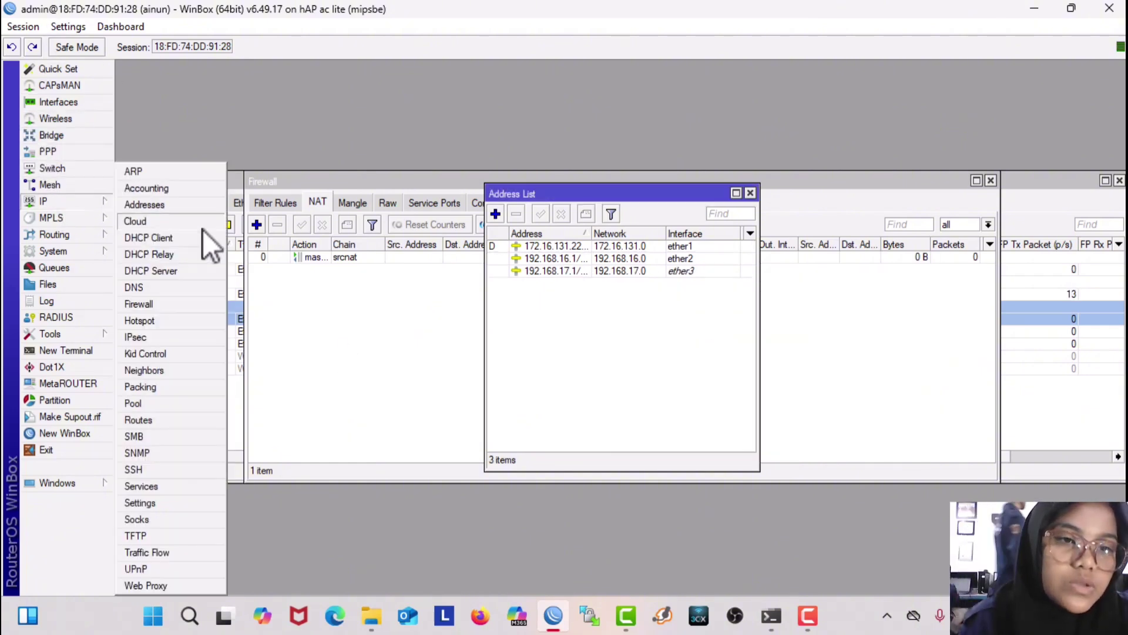
{"action": "left_click", "coordinate": [195, 270]}
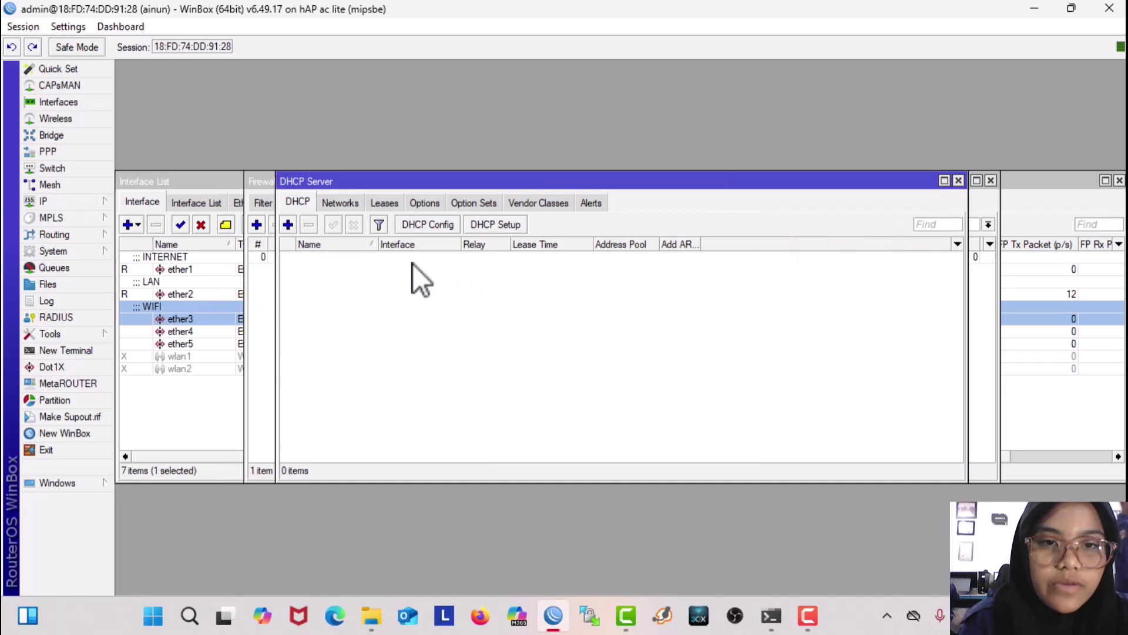
{"action": "left_click", "coordinate": [497, 223]}
{"action": "left_click", "coordinate": [652, 326]}
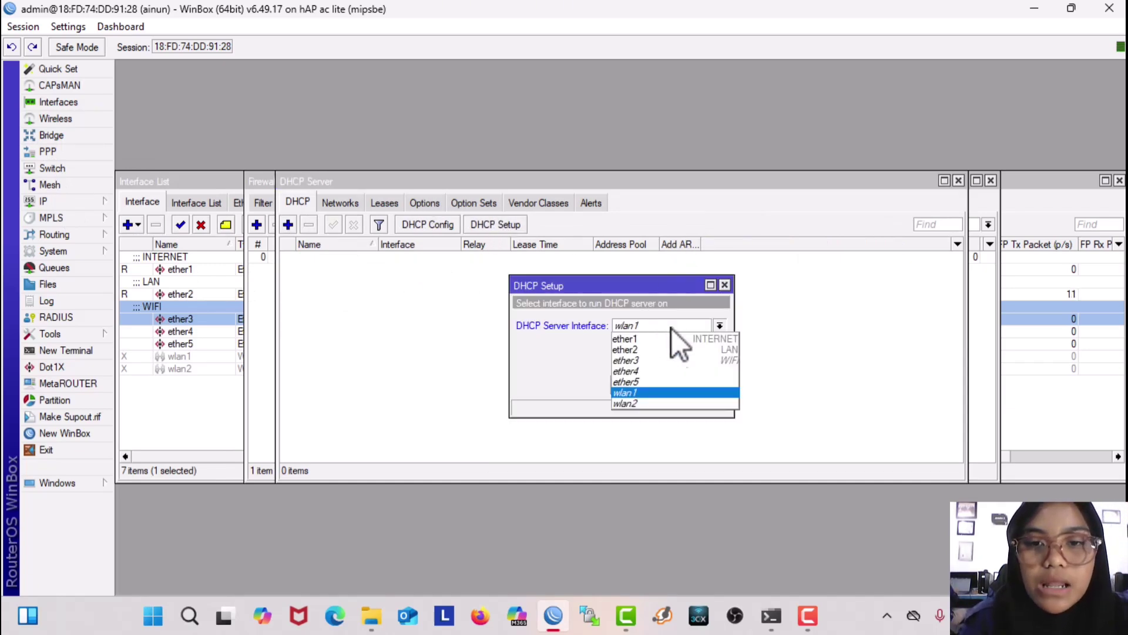
{"action": "left_click", "coordinate": [674, 351]}
{"action": "left_click", "coordinate": [664, 385]}
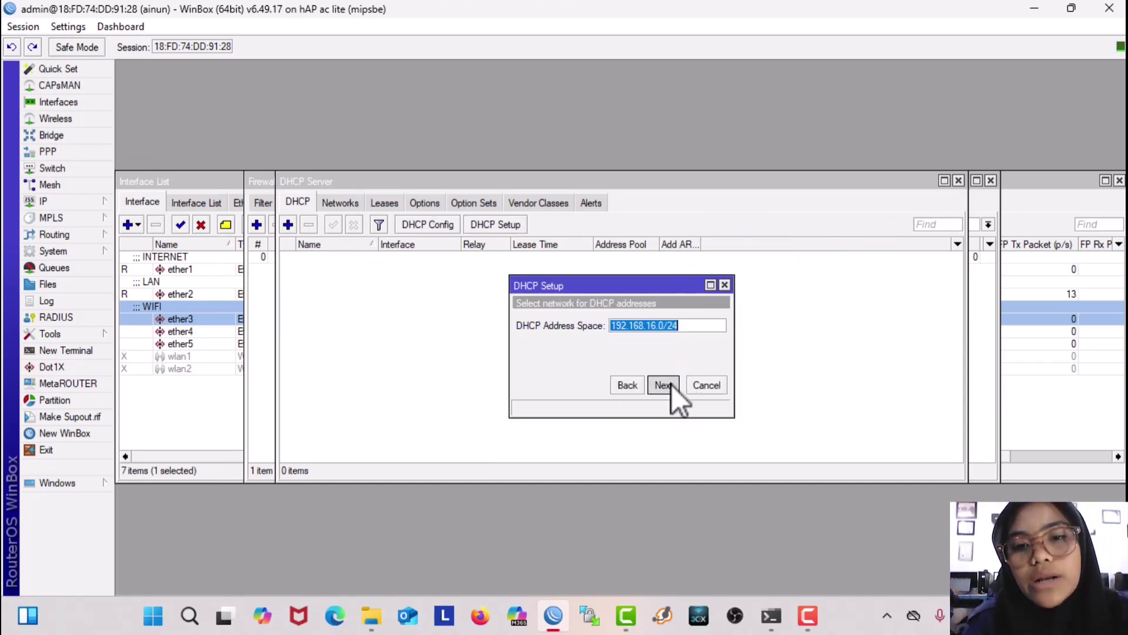
{"action": "left_click", "coordinate": [664, 385]}
{"action": "left_click", "coordinate": [664, 385]}
{"action": "left_click", "coordinate": [664, 385]}
{"action": "left_click", "coordinate": [664, 385]}
{"action": "left_click", "coordinate": [664, 385]}
{"action": "left_click", "coordinate": [621, 321]}
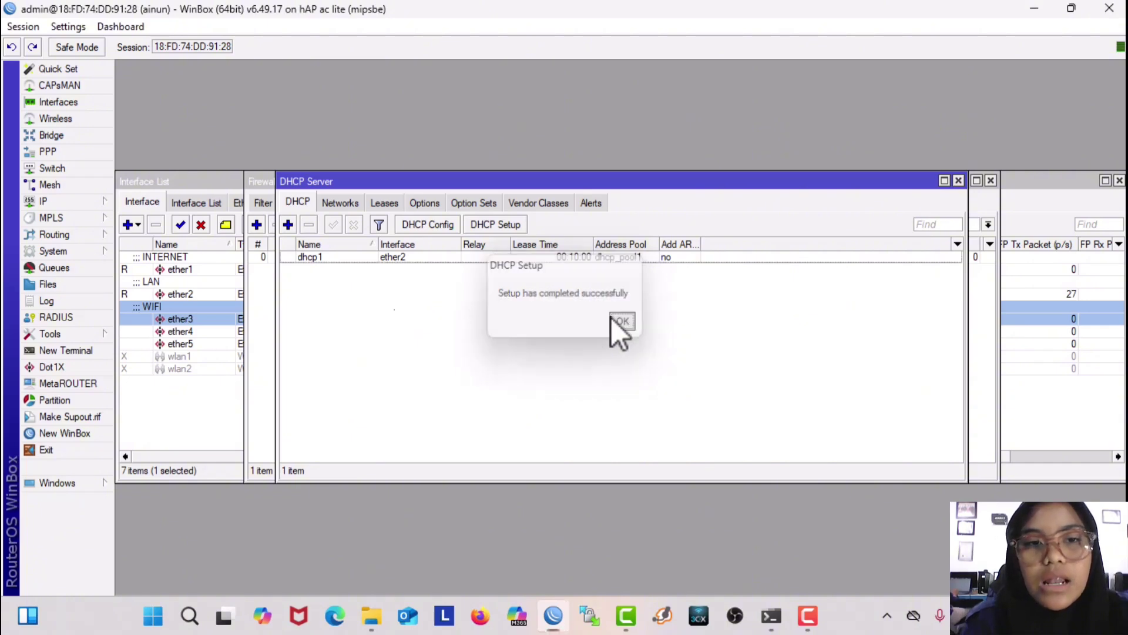
Step: Run DHCP Setup again on ether3, creating dhcp2 with dhcp_pool2
{"action": "left_click", "coordinate": [506, 226]}
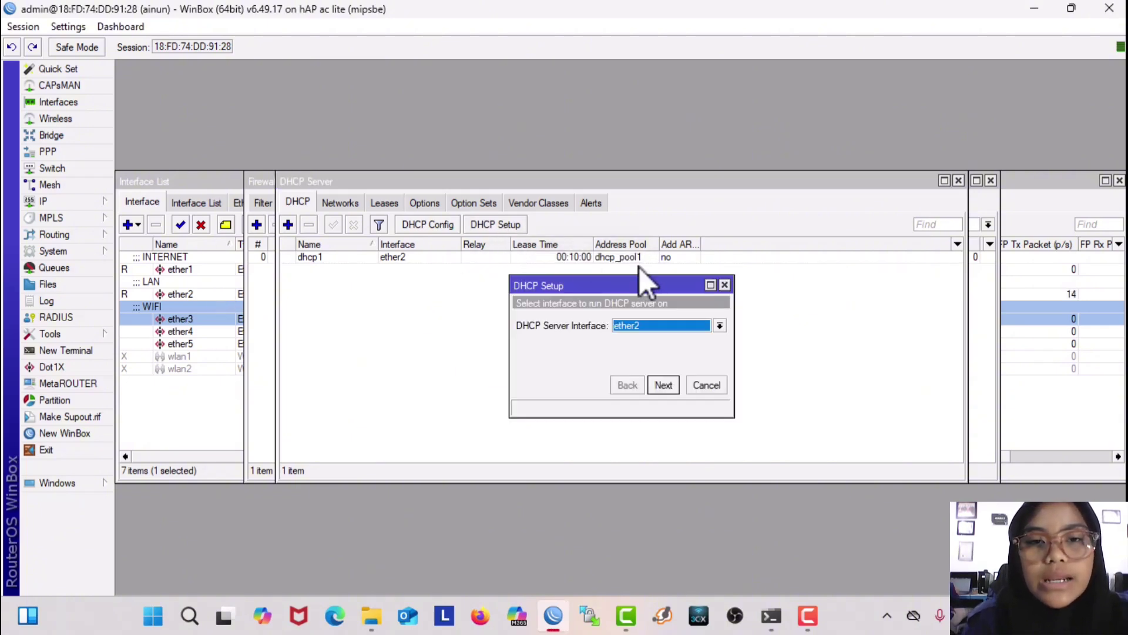
{"action": "left_click", "coordinate": [643, 328]}
{"action": "left_click", "coordinate": [648, 362]}
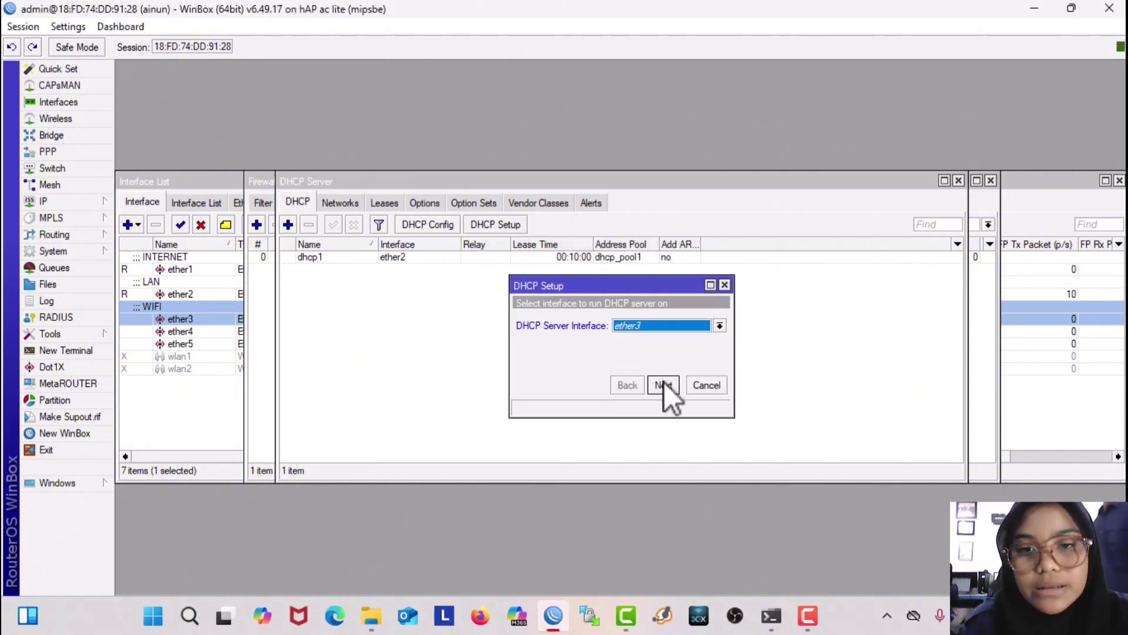
{"action": "left_click", "coordinate": [664, 384]}
{"action": "left_click", "coordinate": [664, 385]}
{"action": "left_click", "coordinate": [664, 385]}
{"action": "left_click", "coordinate": [664, 385]}
{"action": "left_click", "coordinate": [664, 385]}
{"action": "left_click", "coordinate": [664, 384]}
{"action": "left_click", "coordinate": [618, 321]}
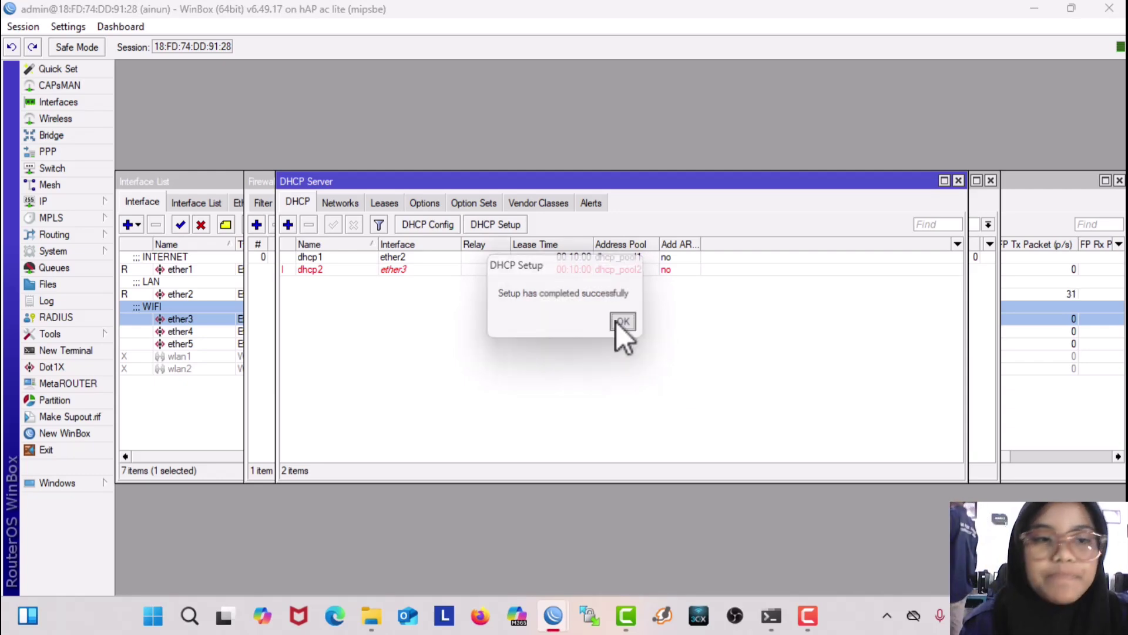
{"action": "left_click", "coordinate": [89, 206]}
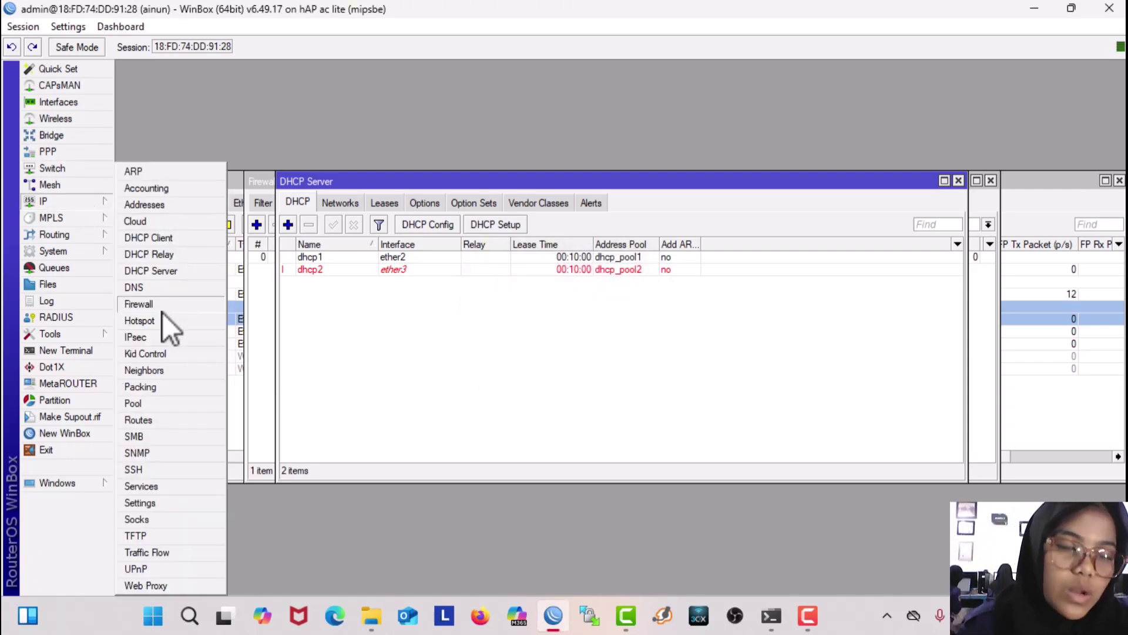
{"action": "left_click", "coordinate": [564, 392]}
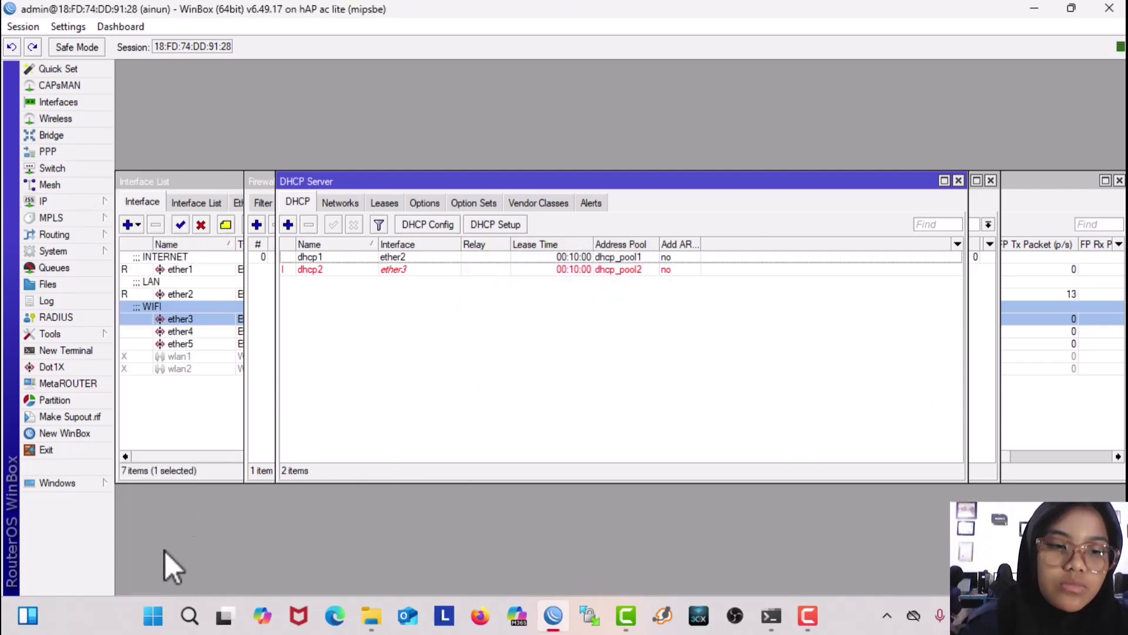
{"action": "left_click", "coordinate": [190, 617]}
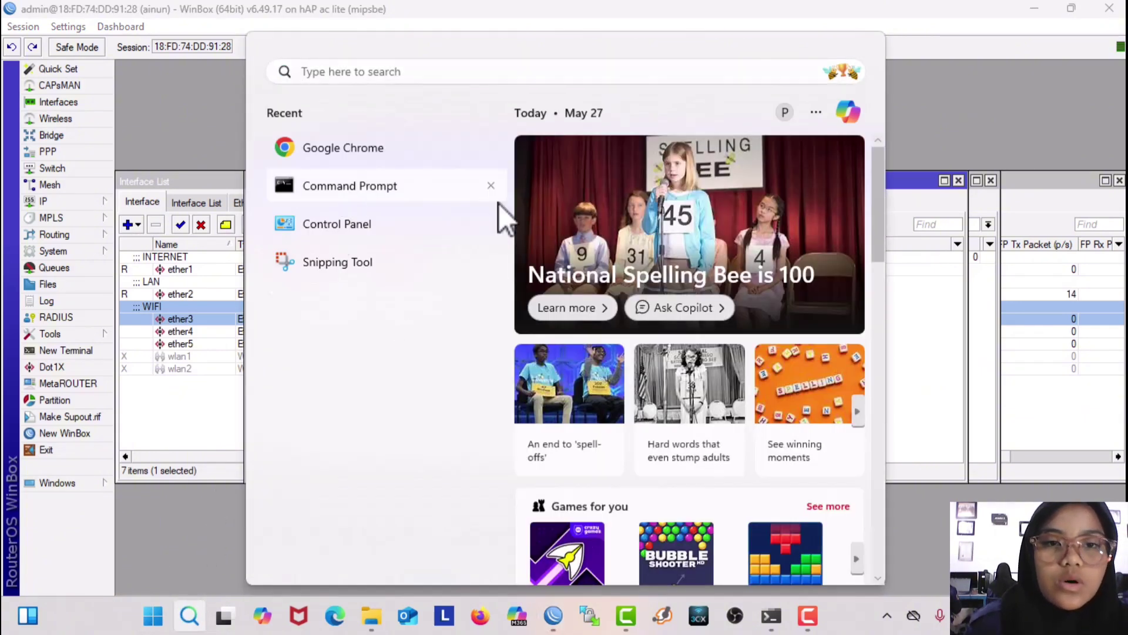
{"action": "left_click", "coordinate": [498, 200]}
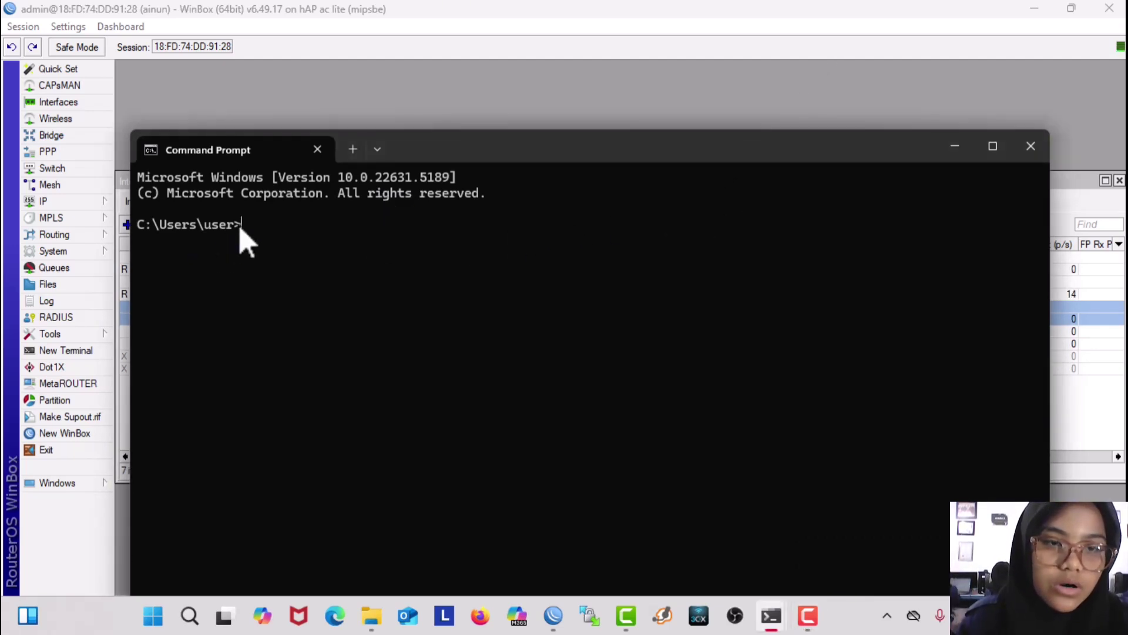
{"action": "type", "text": "IPCONGI"}
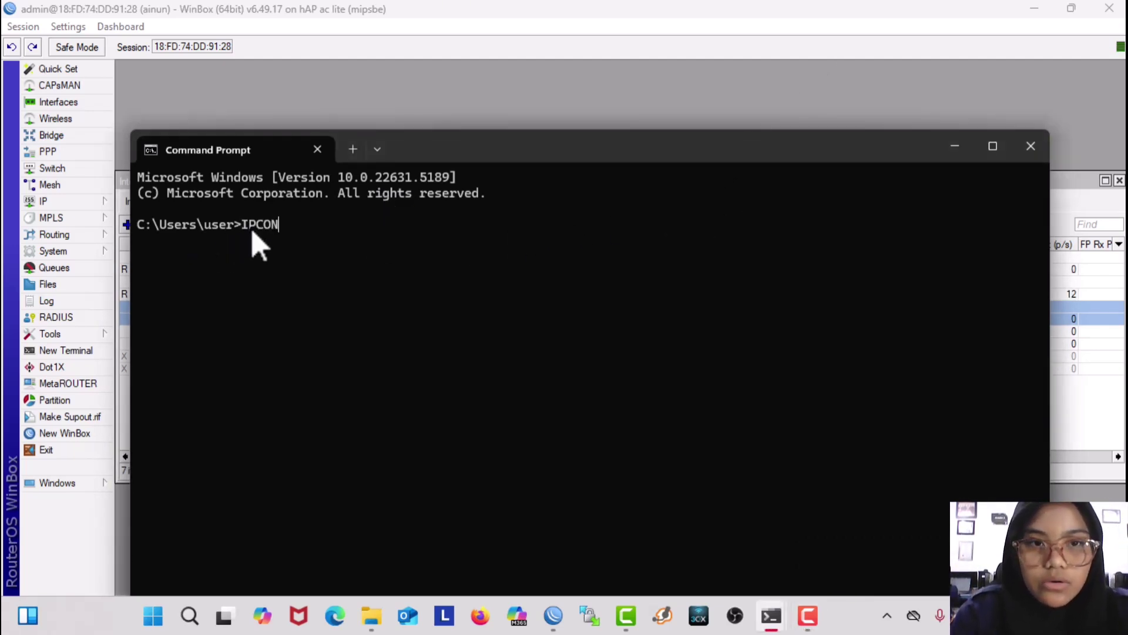
{"action": "key", "text": "BackSpace"}
{"action": "key", "text": "BackSpace"}
{"action": "key", "text": "BackSpace"}
{"action": "key", "text": "BackSpace"}
{"action": "key", "text": "BackSpace"}
{"action": "key", "text": "BackSpace"}
{"action": "key", "text": "BackSpace"}
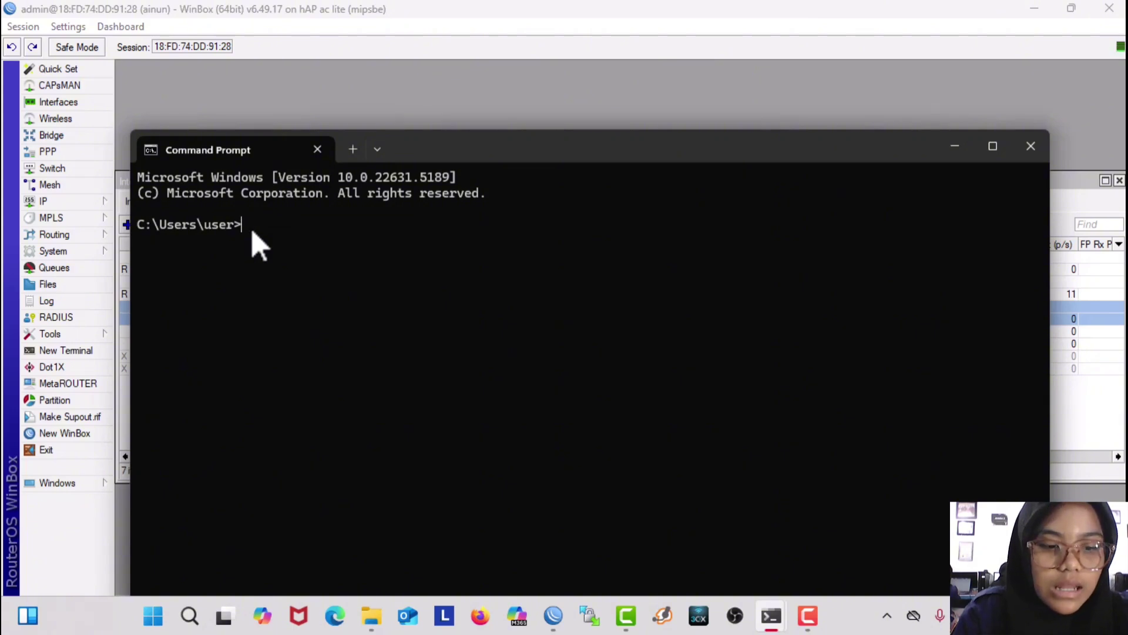
{"action": "key", "text": "Caps_Lock"}
{"action": "type", "text": "ipcongi"}
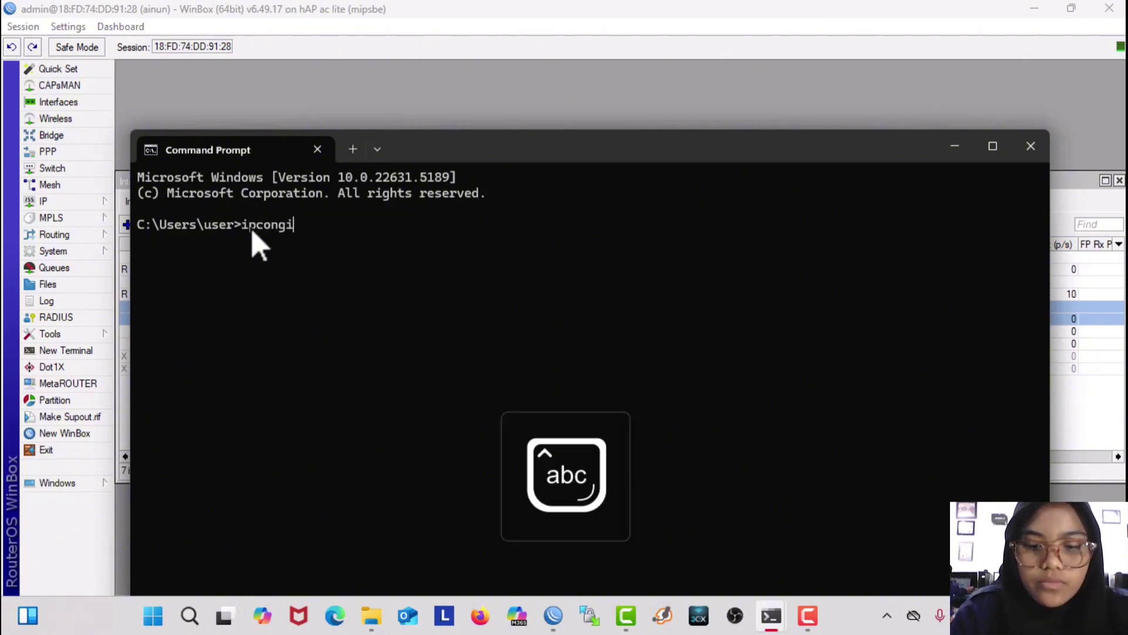
{"action": "key", "text": "BackSpace"}
{"action": "key", "text": "BackSpace"}
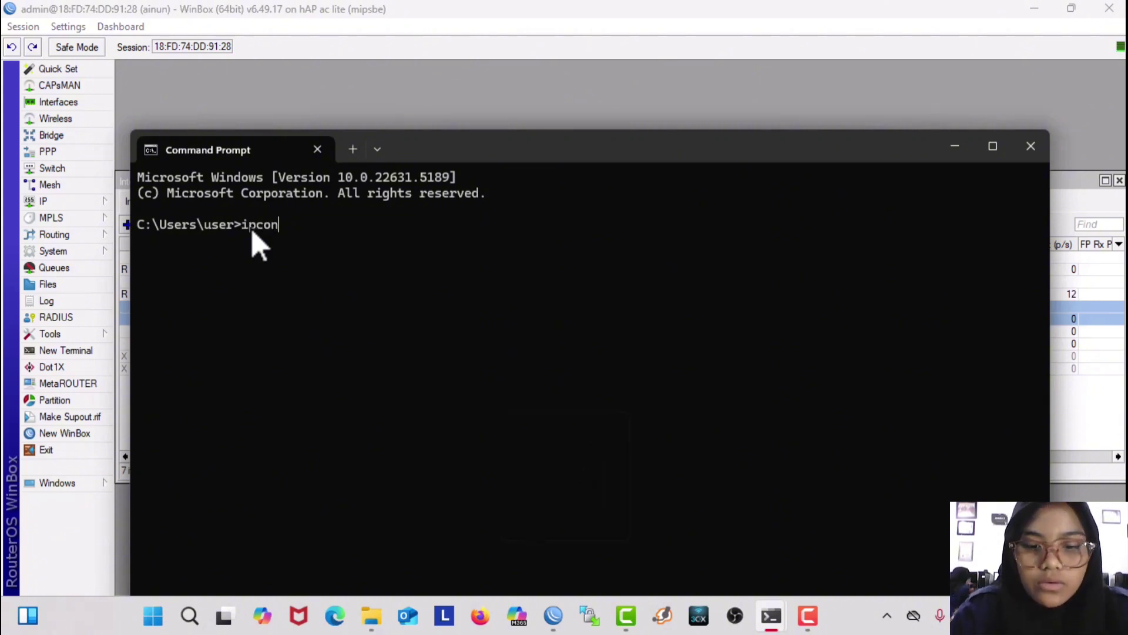
{"action": "type", "text": "fig"}
{"action": "key", "text": "Return"}
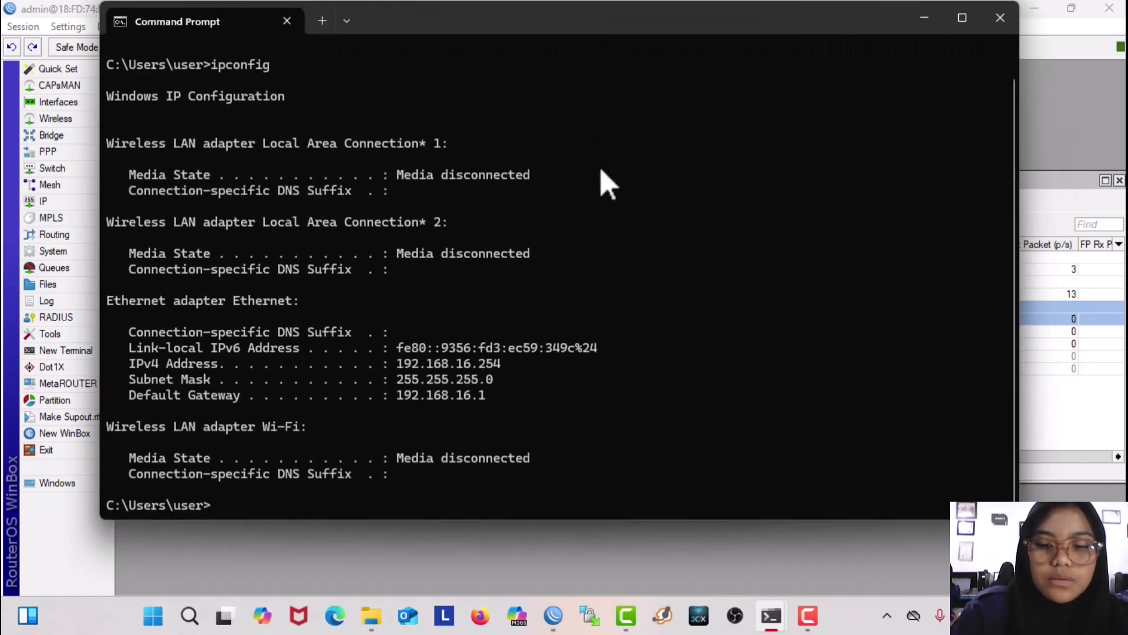
{"action": "type", "text": "pi"}
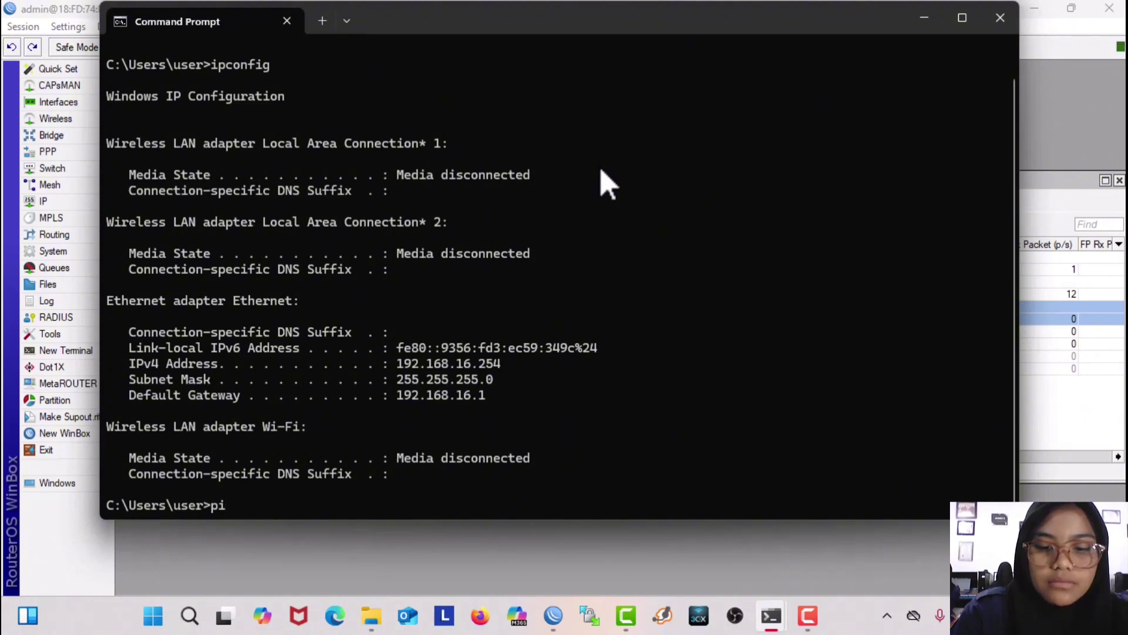
{"action": "type", "text": "ng 8.8.8"}
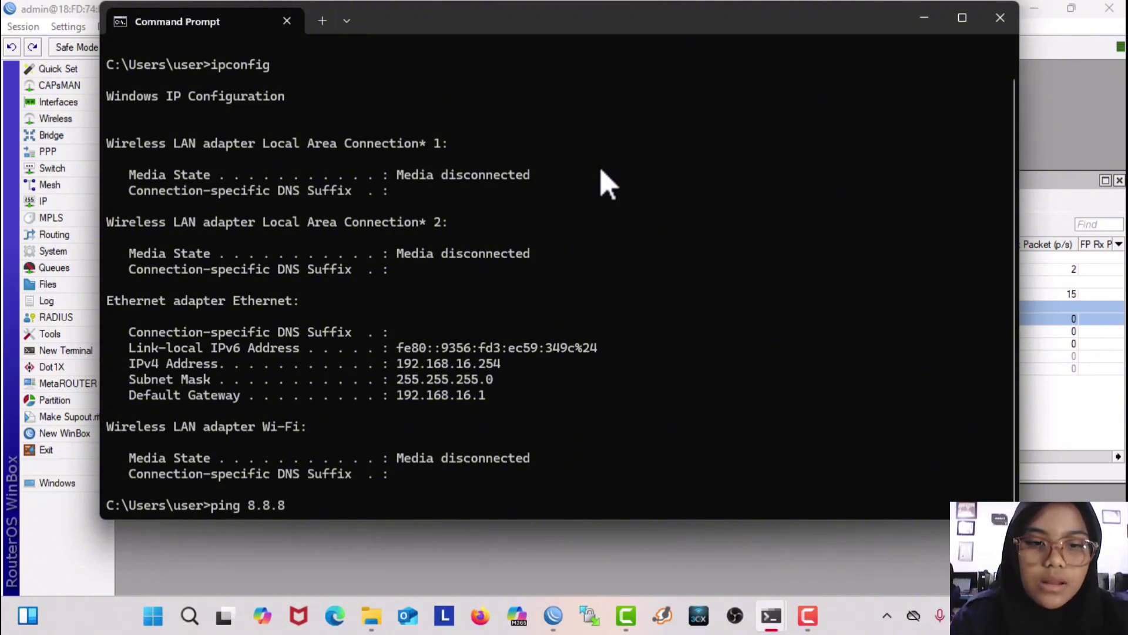
{"action": "type", "text": ".8"}
{"action": "key", "text": "Return"}
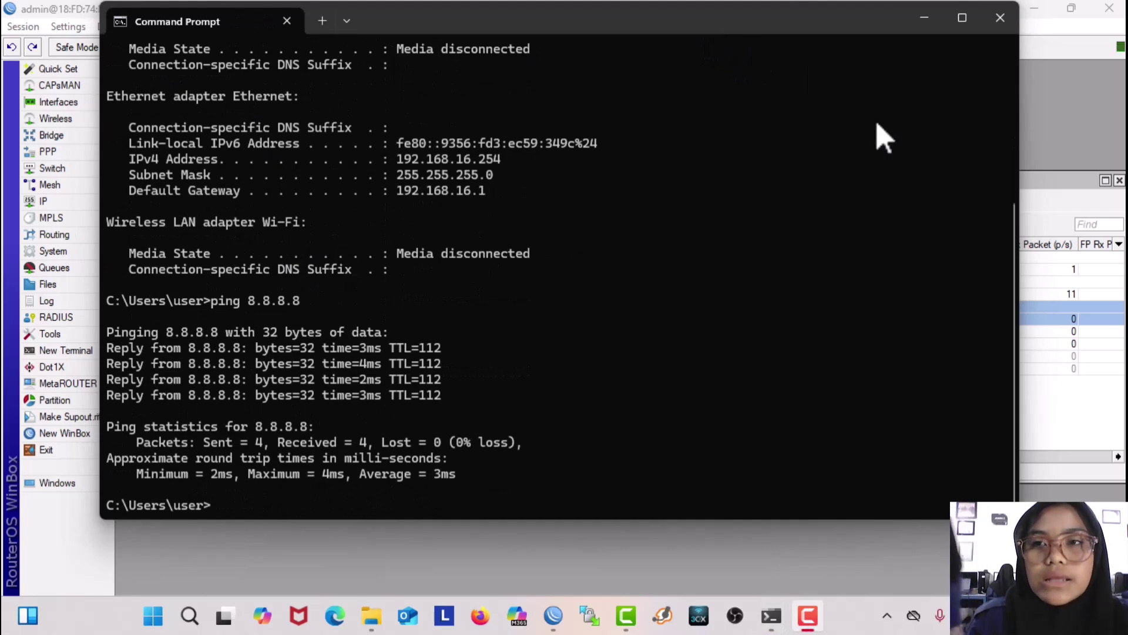
Step: Start Hotspot Setup with ether3 as the hotspot interface
{"action": "left_click", "coordinate": [1000, 18]}
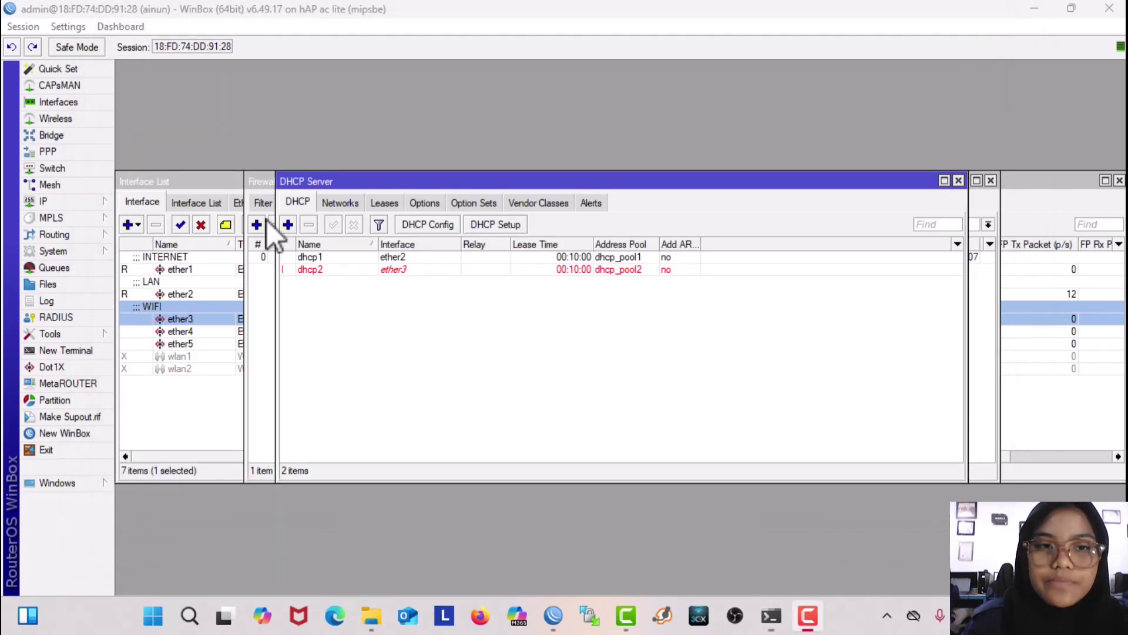
{"action": "left_click", "coordinate": [76, 200]}
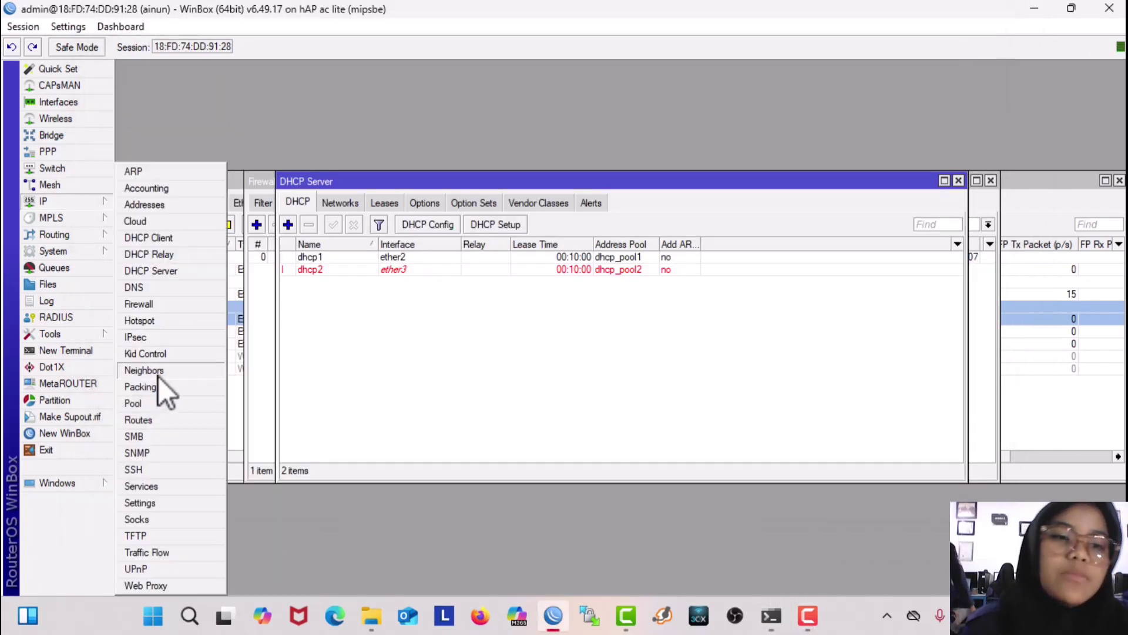
{"action": "left_click", "coordinate": [198, 322]}
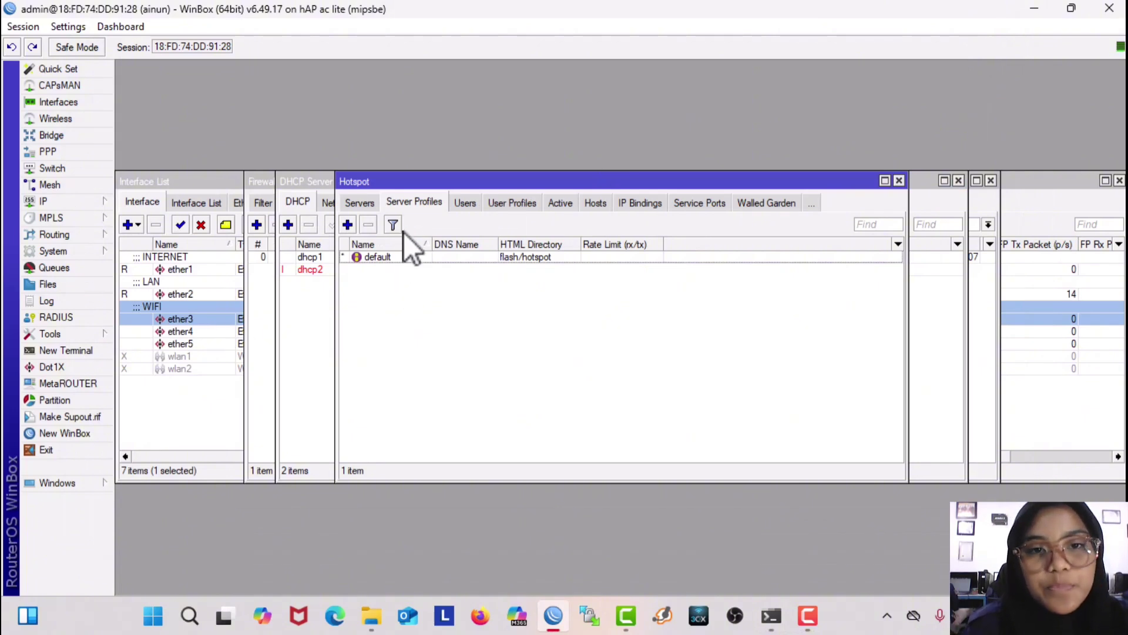
{"action": "left_click", "coordinate": [359, 203]}
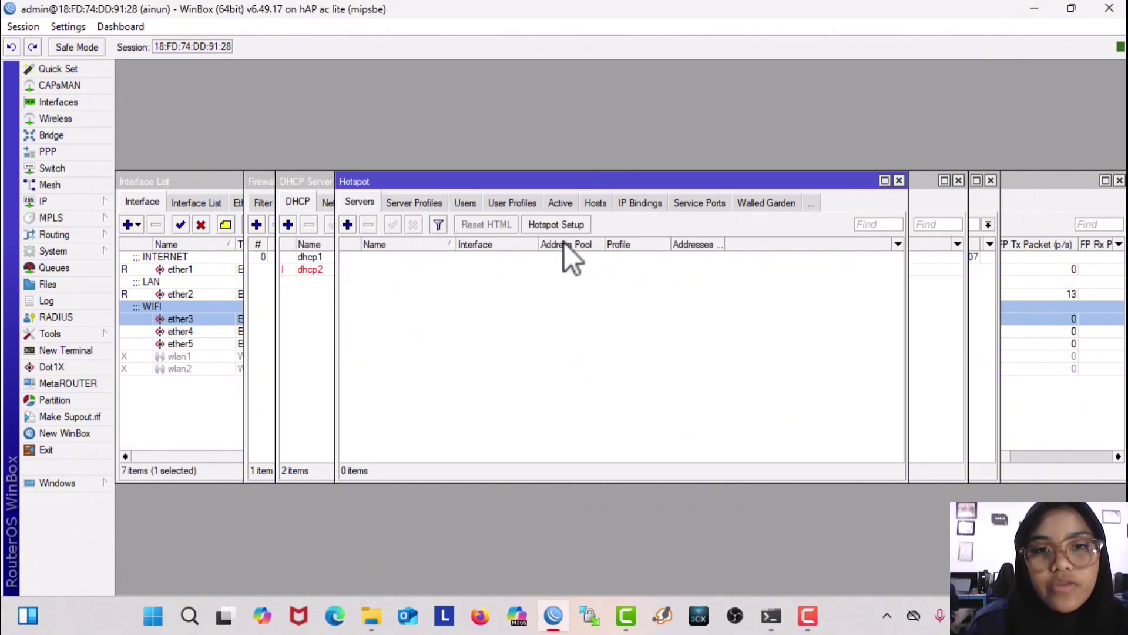
{"action": "left_click", "coordinate": [556, 228]}
{"action": "left_click", "coordinate": [616, 315]}
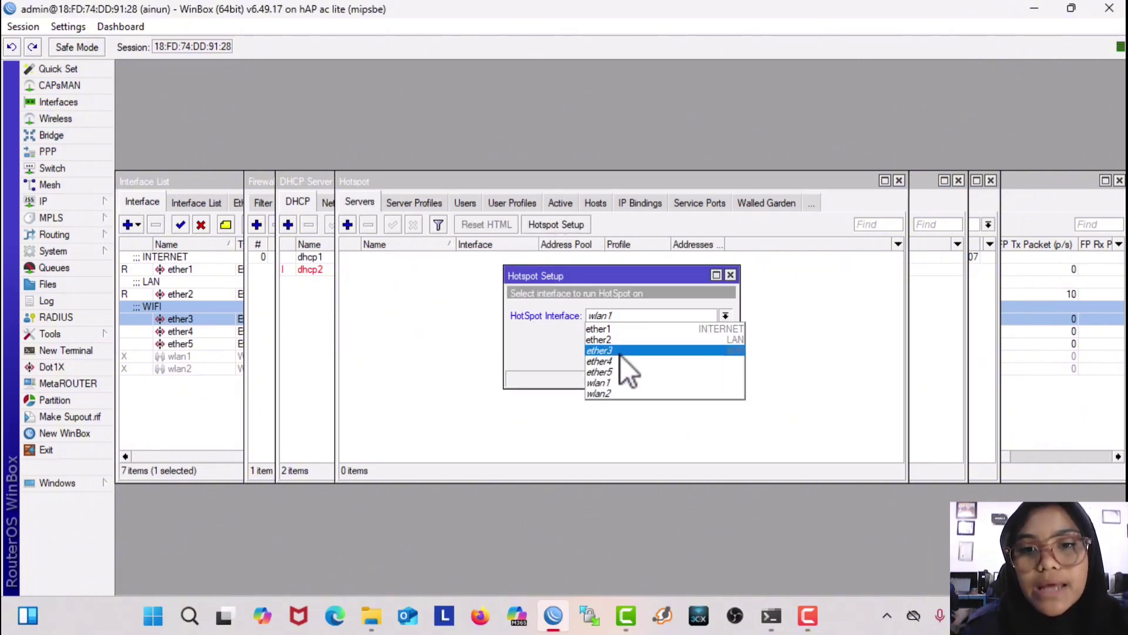
{"action": "left_click", "coordinate": [622, 351]}
{"action": "left_click", "coordinate": [667, 357]}
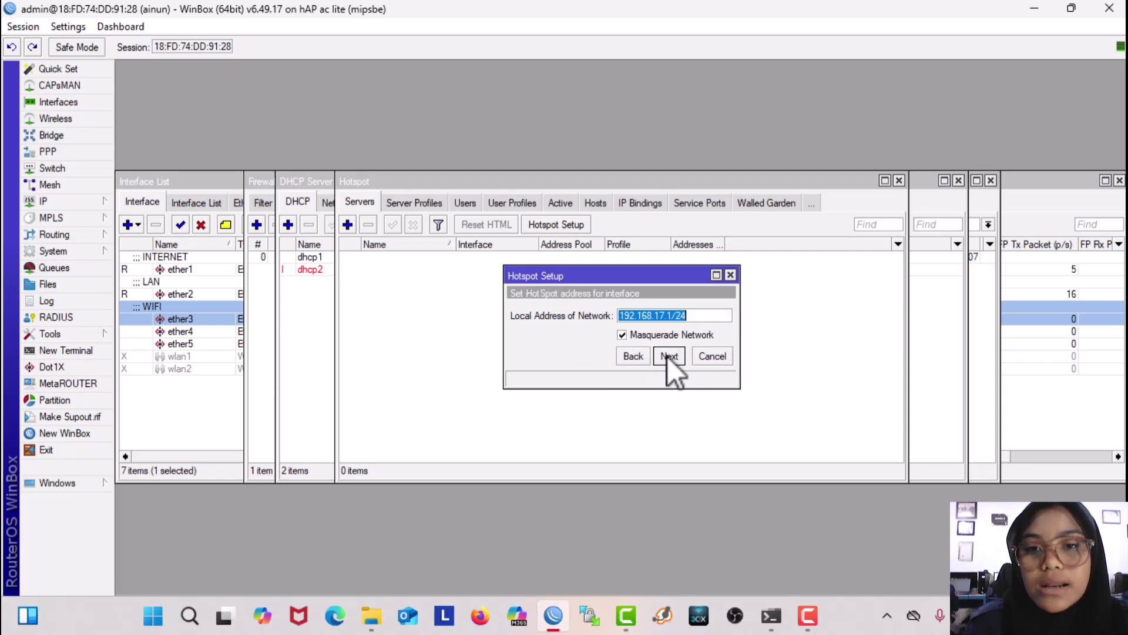
Step: Finish the setup keeping 192.168.17.1/24 with masquerade, suggested pool and DNS, and a user password
{"action": "left_click", "coordinate": [668, 357]}
{"action": "left_click", "coordinate": [668, 357]}
{"action": "left_click", "coordinate": [668, 357]}
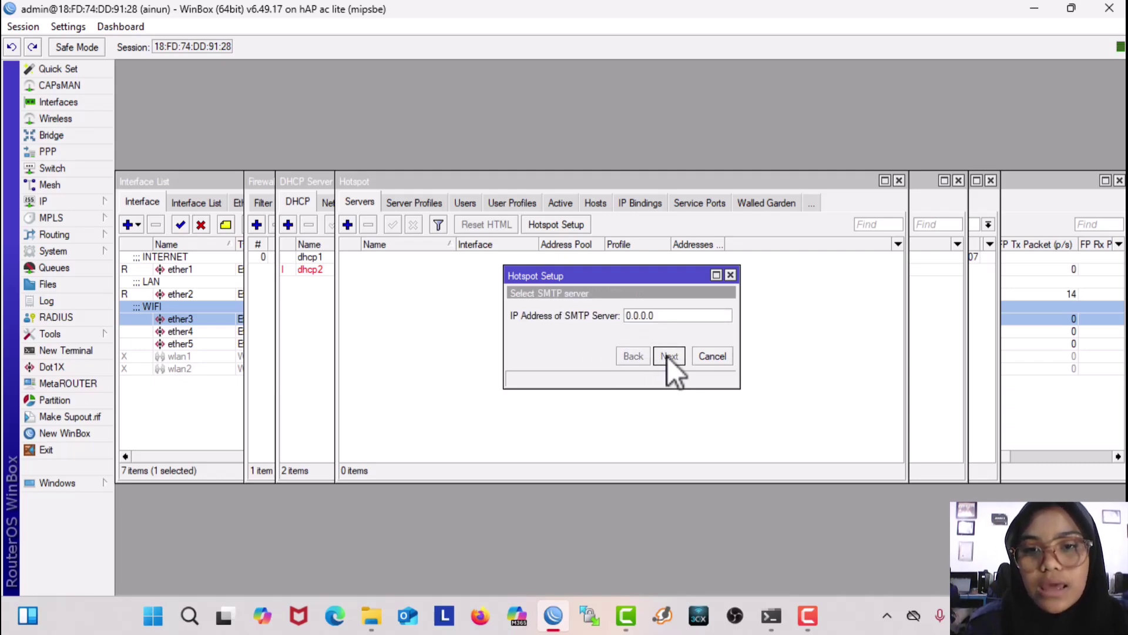
{"action": "left_click", "coordinate": [668, 356]}
{"action": "left_click", "coordinate": [667, 357]}
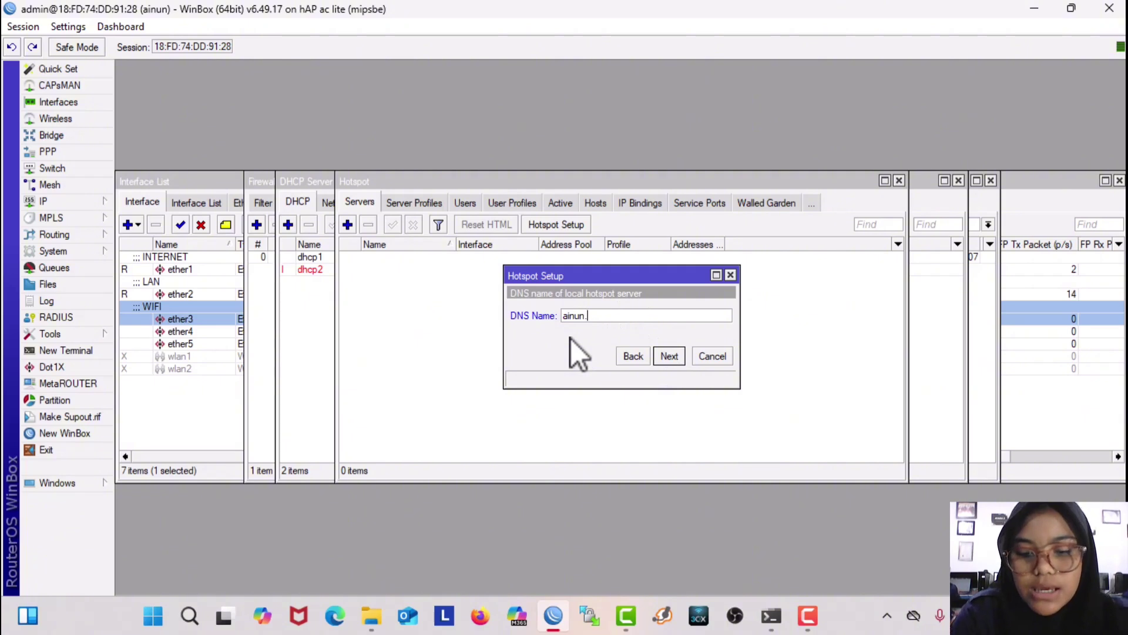
{"action": "left_click", "coordinate": [666, 357]}
{"action": "key", "text": "Tab"}
{"action": "type", "text": "1"}
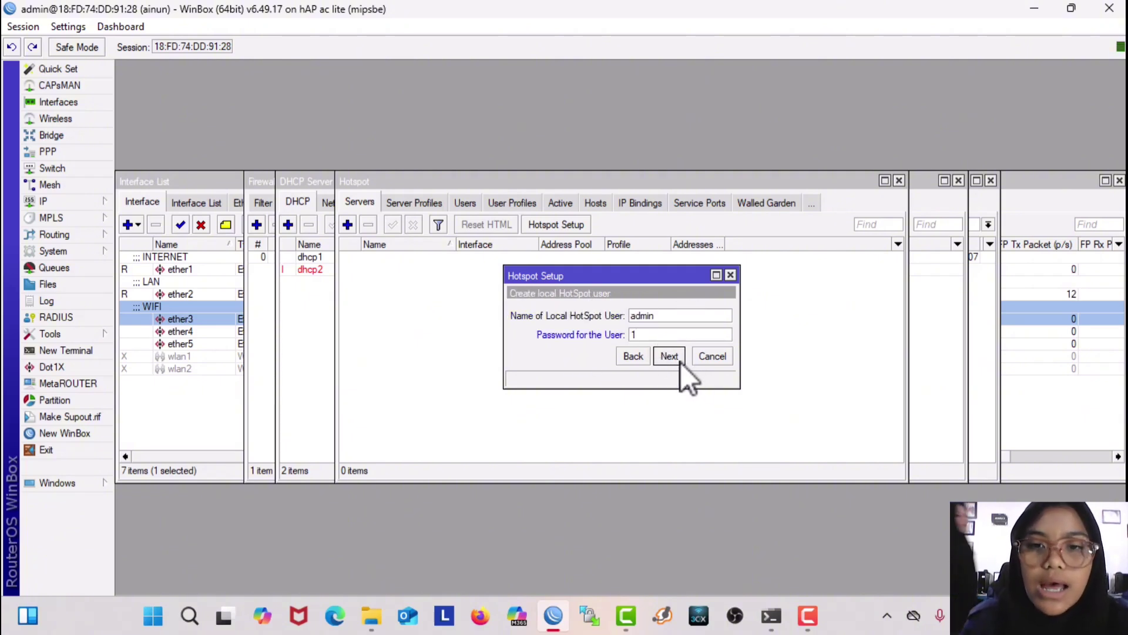
{"action": "left_click", "coordinate": [669, 356]}
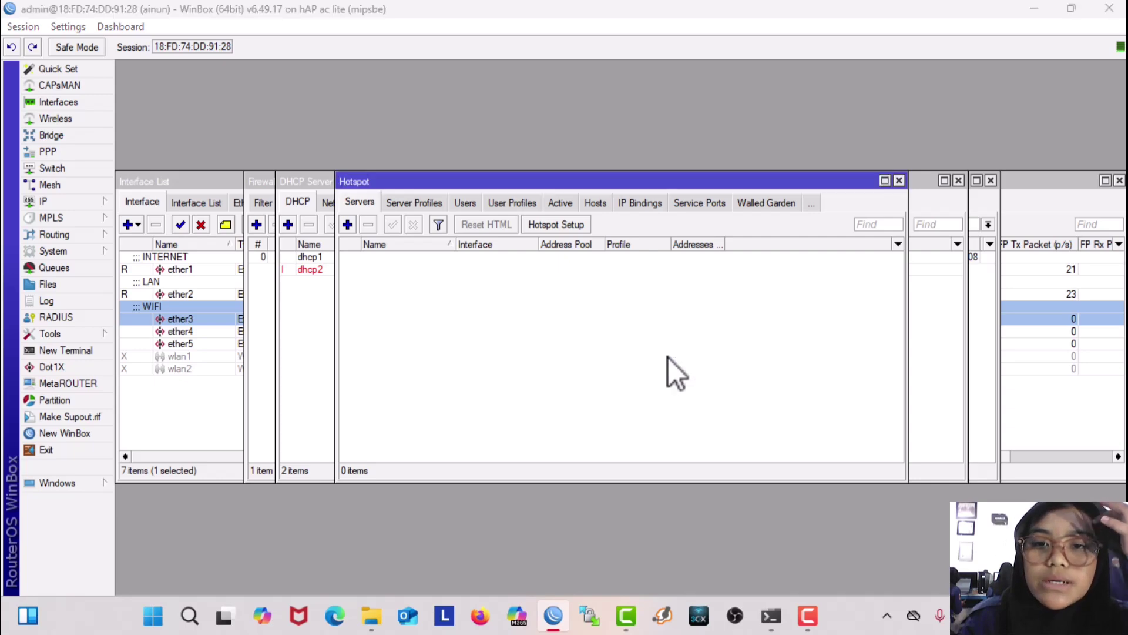
Step: Enable Use RADIUS in the hsprof1 hotspot server profile
{"action": "left_click", "coordinate": [404, 203]}
{"action": "double_click", "coordinate": [399, 274]}
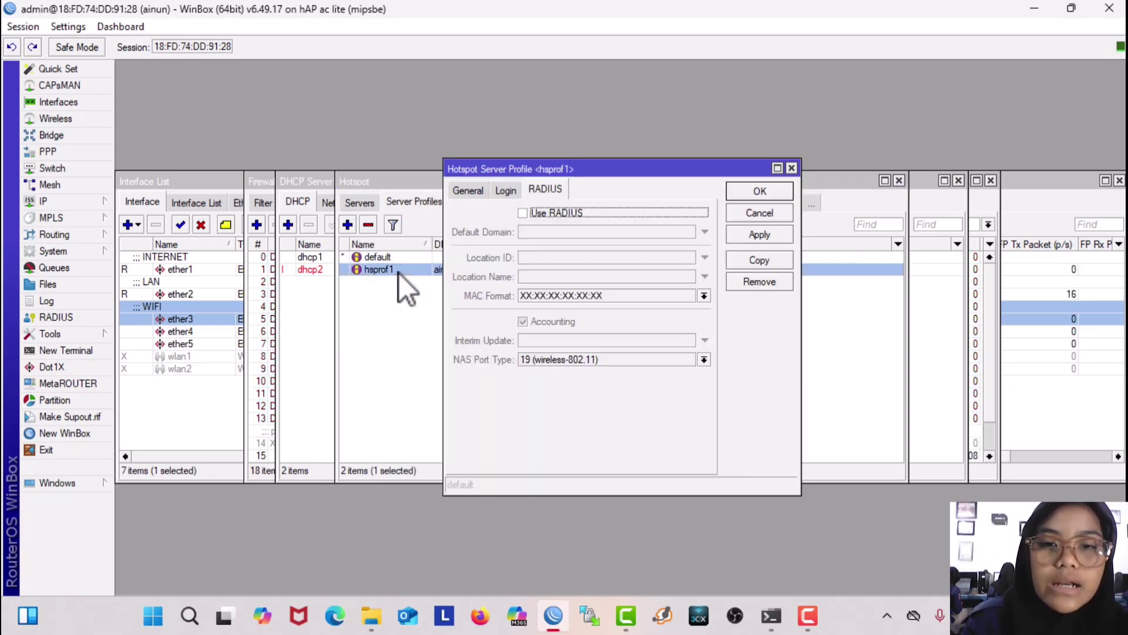
{"action": "left_click", "coordinate": [539, 213]}
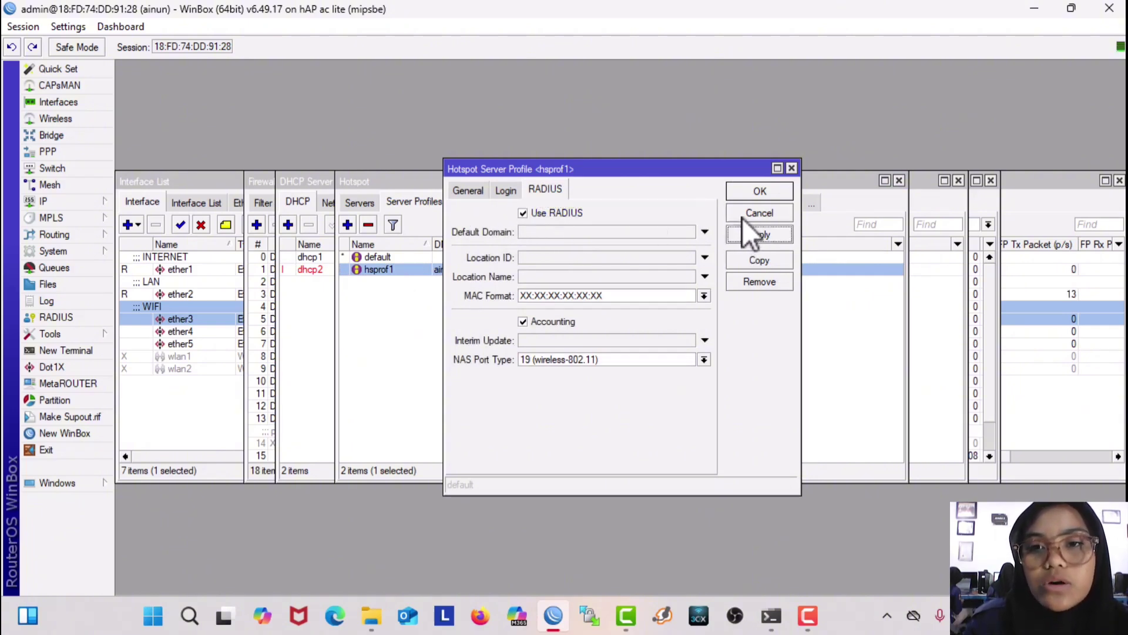
{"action": "left_click", "coordinate": [752, 188]}
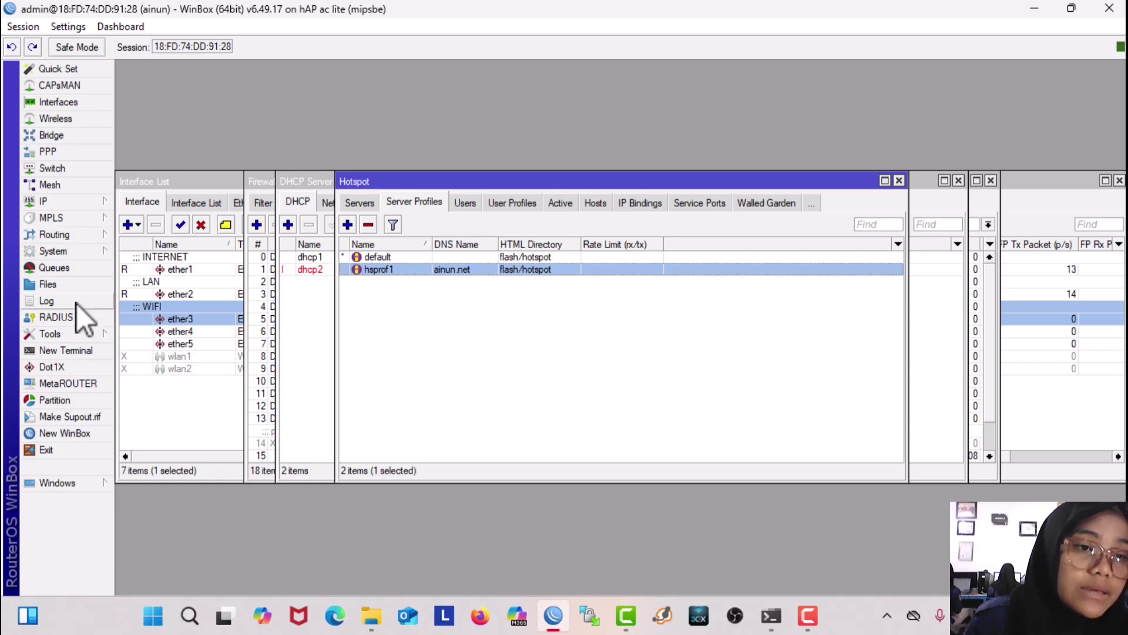
Step: Start a new hotspot RADIUS server and clear its 0.0.0.0 address
{"action": "left_click", "coordinate": [55, 316]}
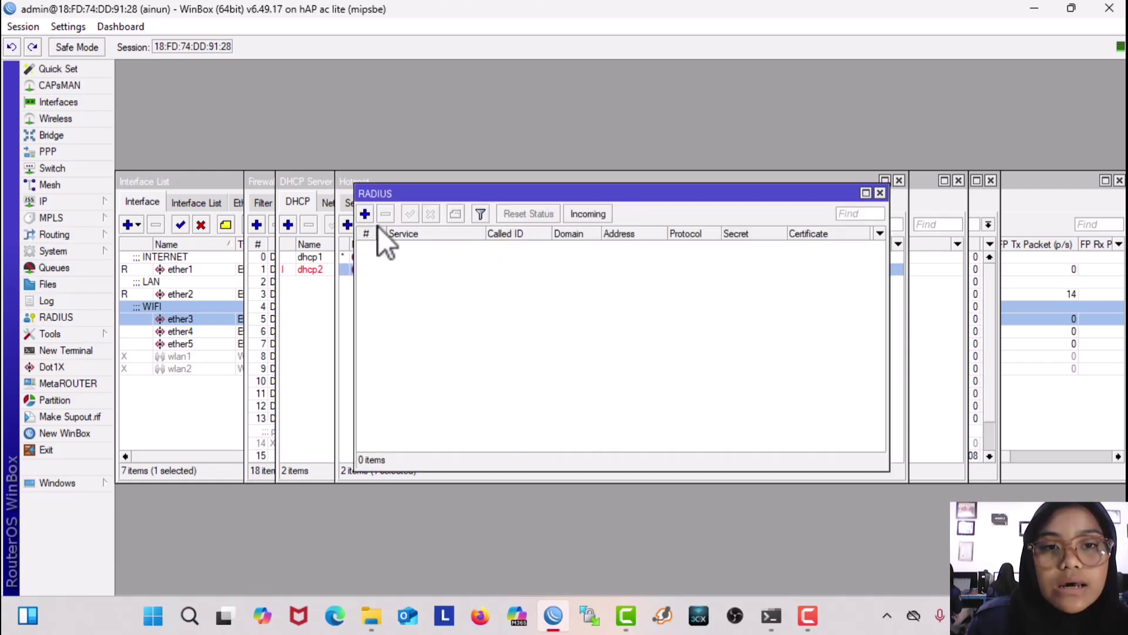
{"action": "left_click", "coordinate": [364, 215]}
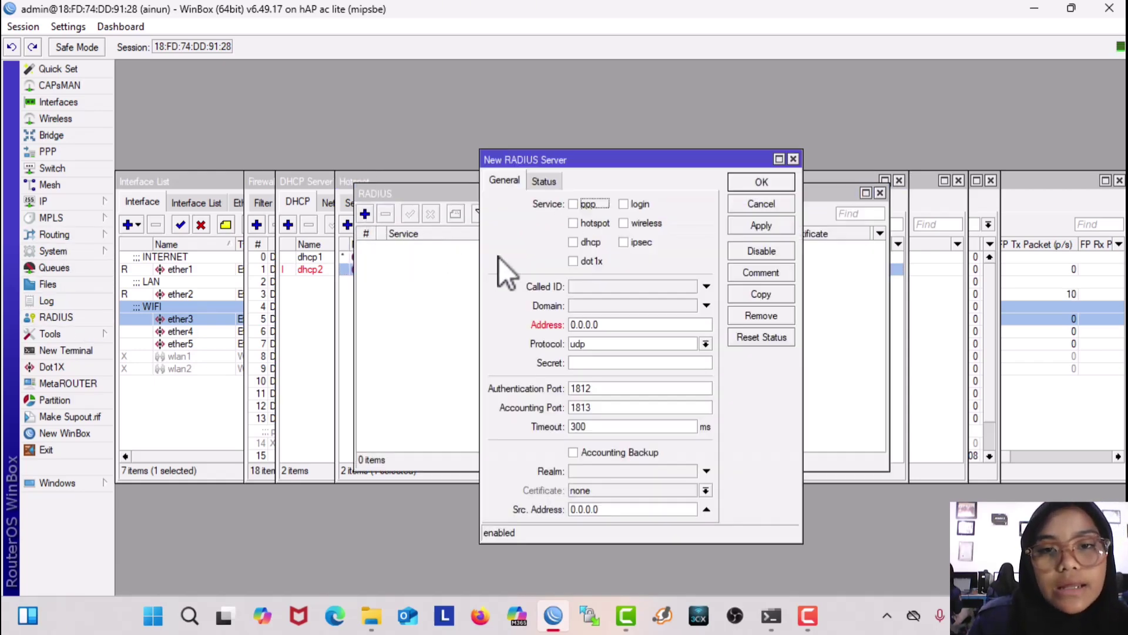
{"action": "left_click", "coordinate": [583, 224]}
{"action": "left_click_drag", "start_coordinate": [617, 324], "coordinate": [499, 326]}
{"action": "key", "text": "BackSpace"}
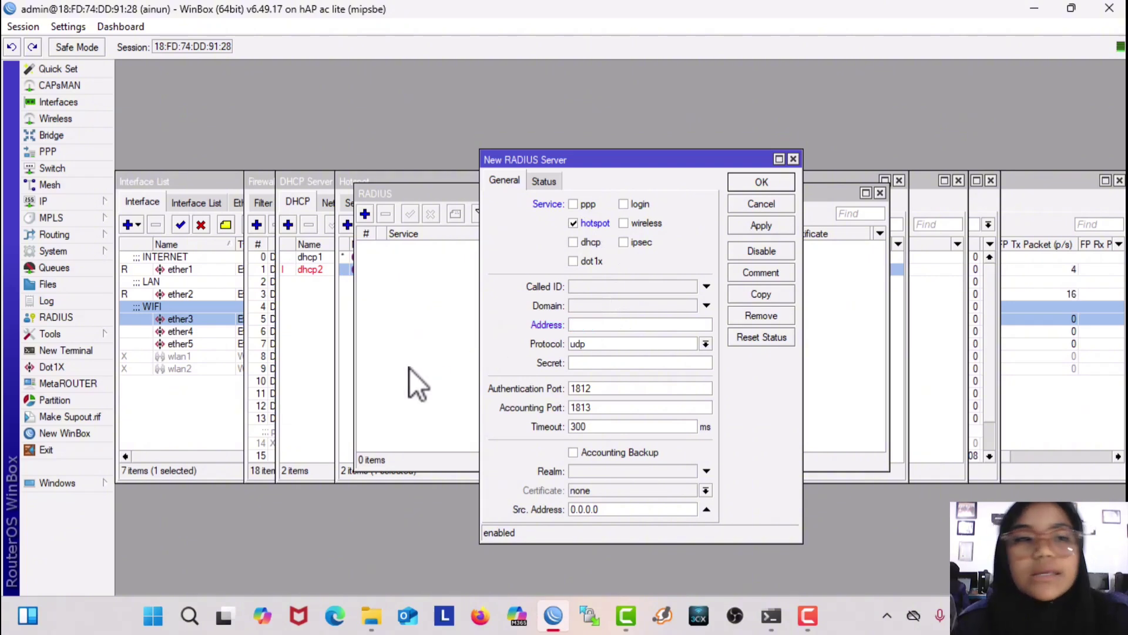
Step: Copy ether1's DHCP address 172.16.131.223 from the DHCP client status
{"action": "left_click", "coordinate": [57, 201]}
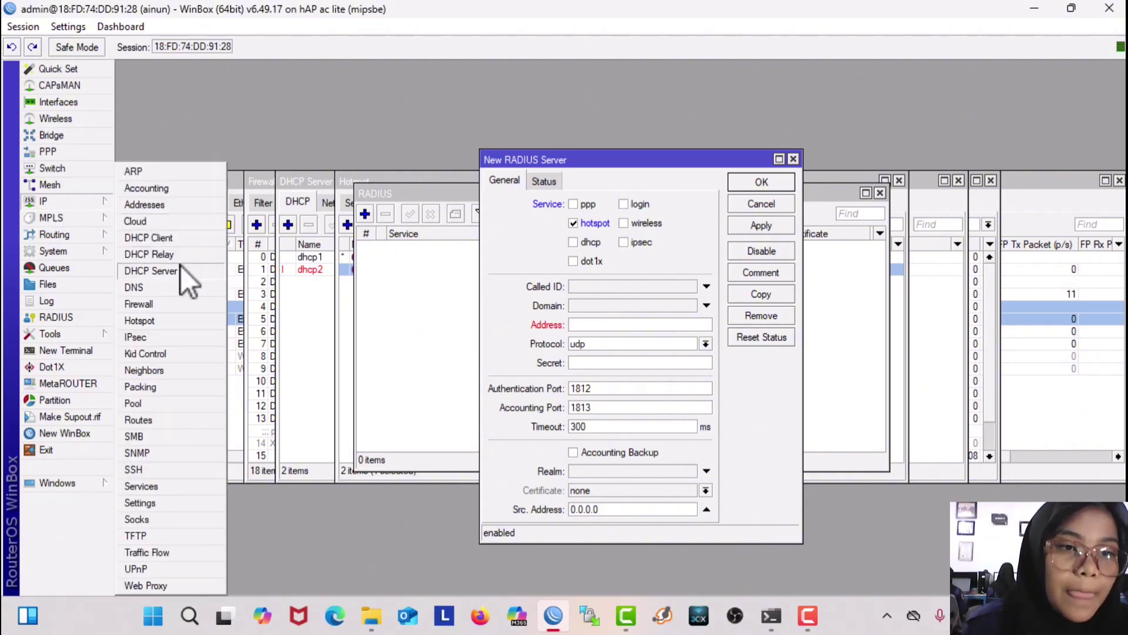
{"action": "left_click", "coordinate": [177, 244]}
{"action": "double_click", "coordinate": [535, 255]}
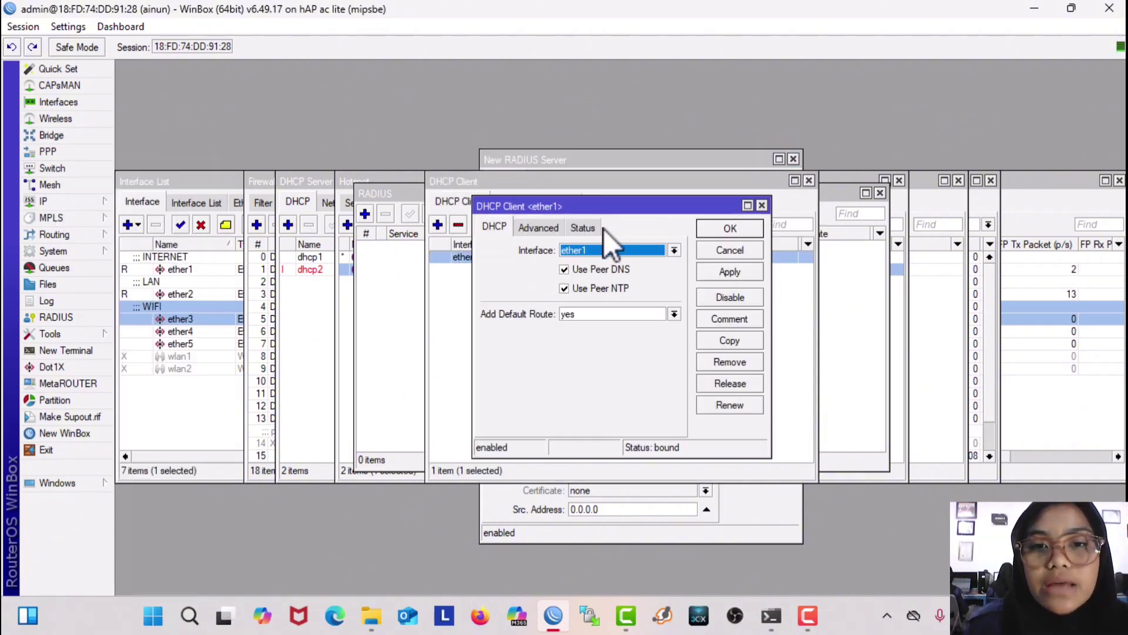
{"action": "left_click", "coordinate": [579, 228]}
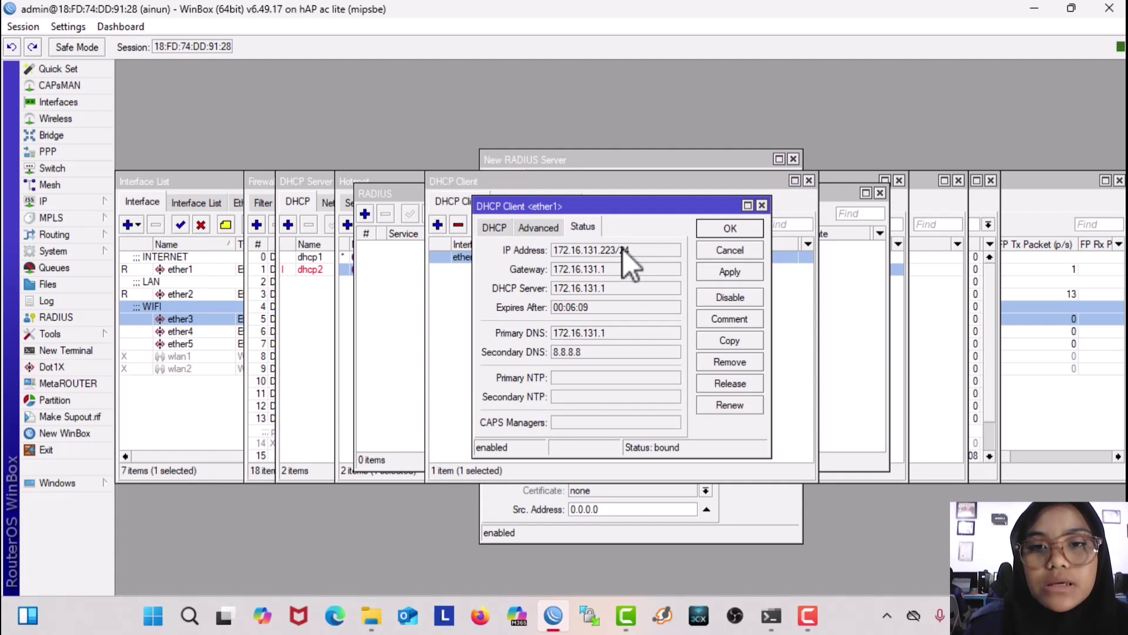
{"action": "left_click_drag", "start_coordinate": [617, 249], "coordinate": [552, 255]}
{"action": "key", "text": "ctrl+c"}
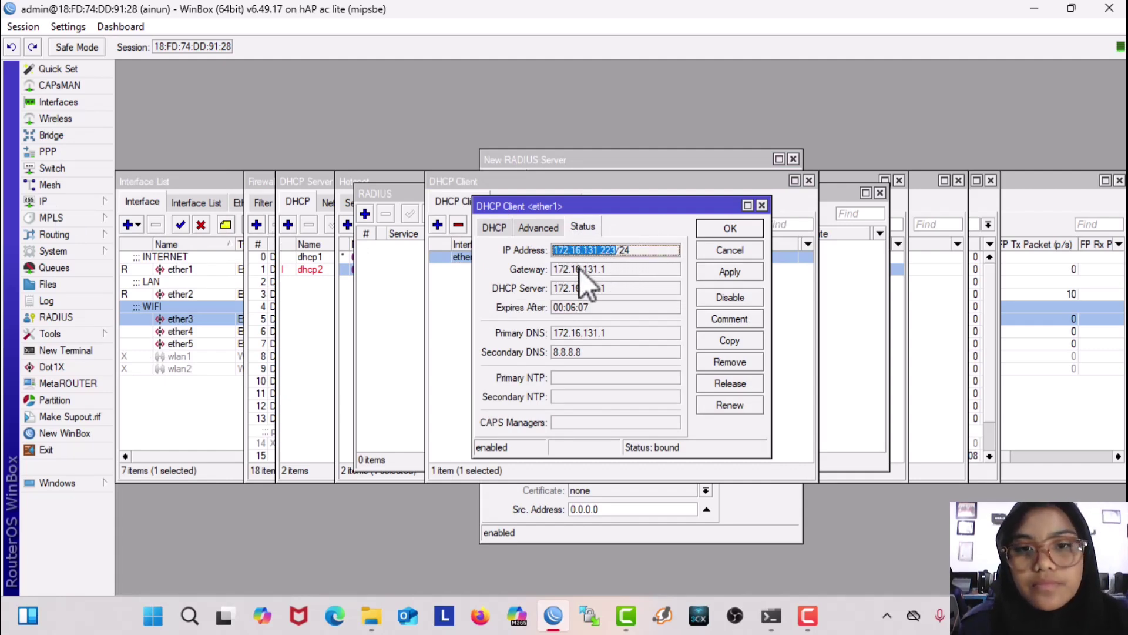
{"action": "left_click", "coordinate": [762, 205]}
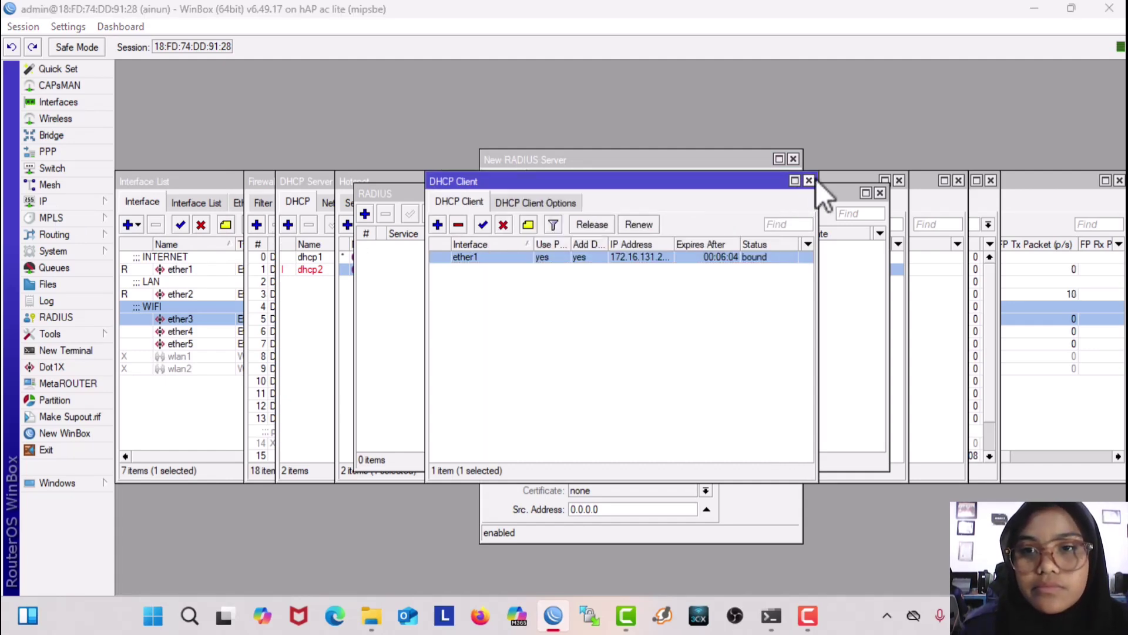
{"action": "left_click", "coordinate": [808, 181]}
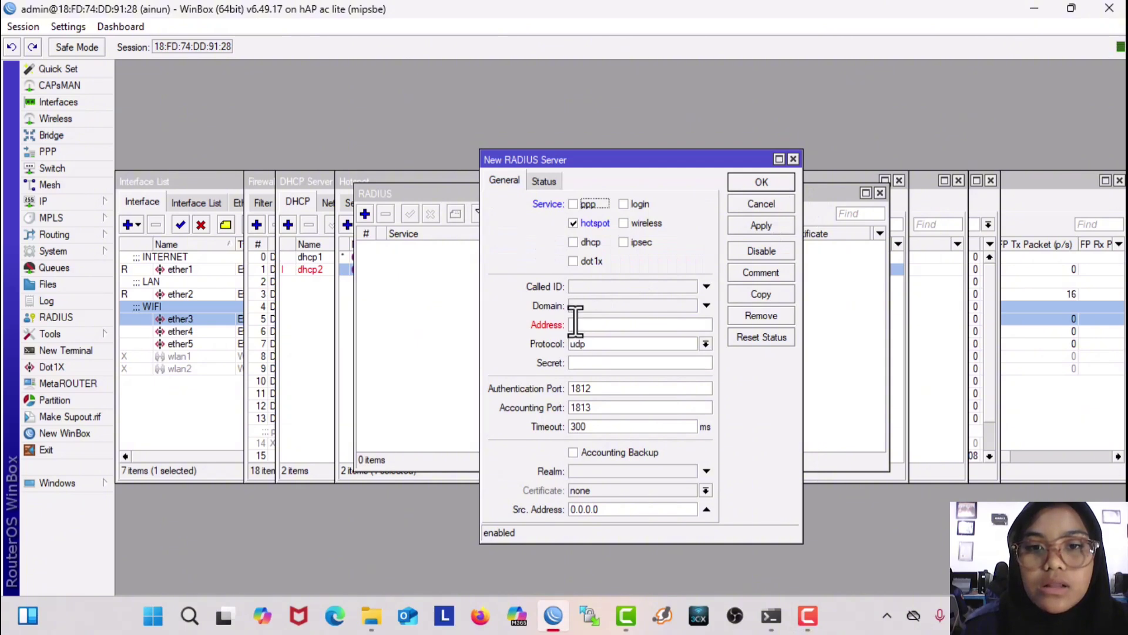
Step: Paste 172.16.131.223 as the RADIUS address, enter the shared secret, and save
{"action": "left_click", "coordinate": [578, 325]}
{"action": "key", "text": "ctrl+v"}
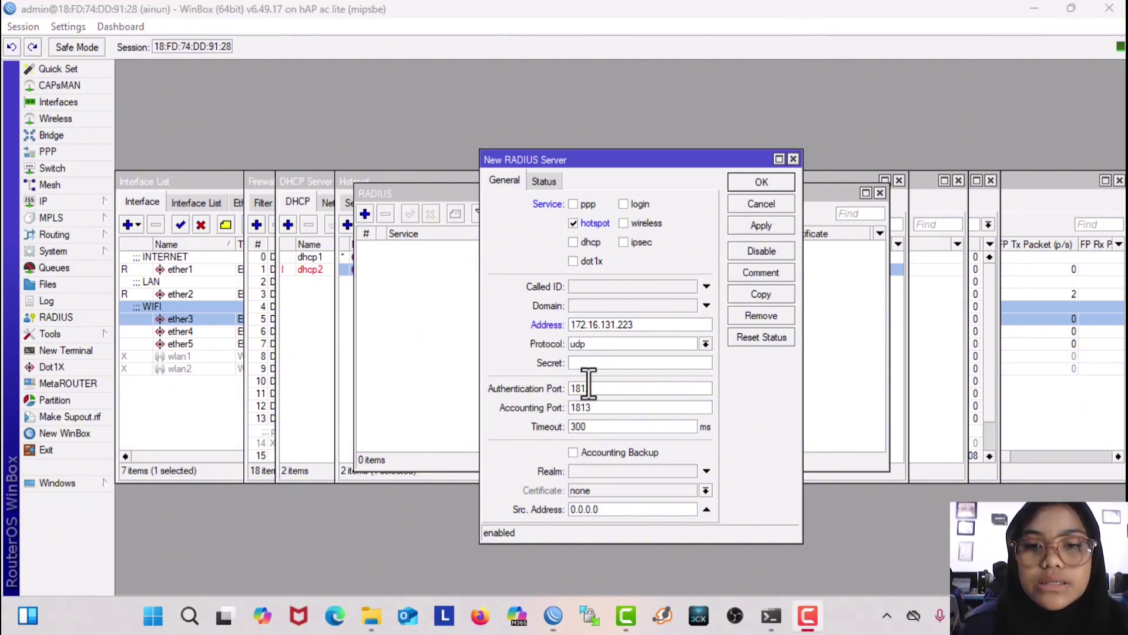
{"action": "left_click", "coordinate": [593, 364]}
{"action": "left_click", "coordinate": [81, 27]}
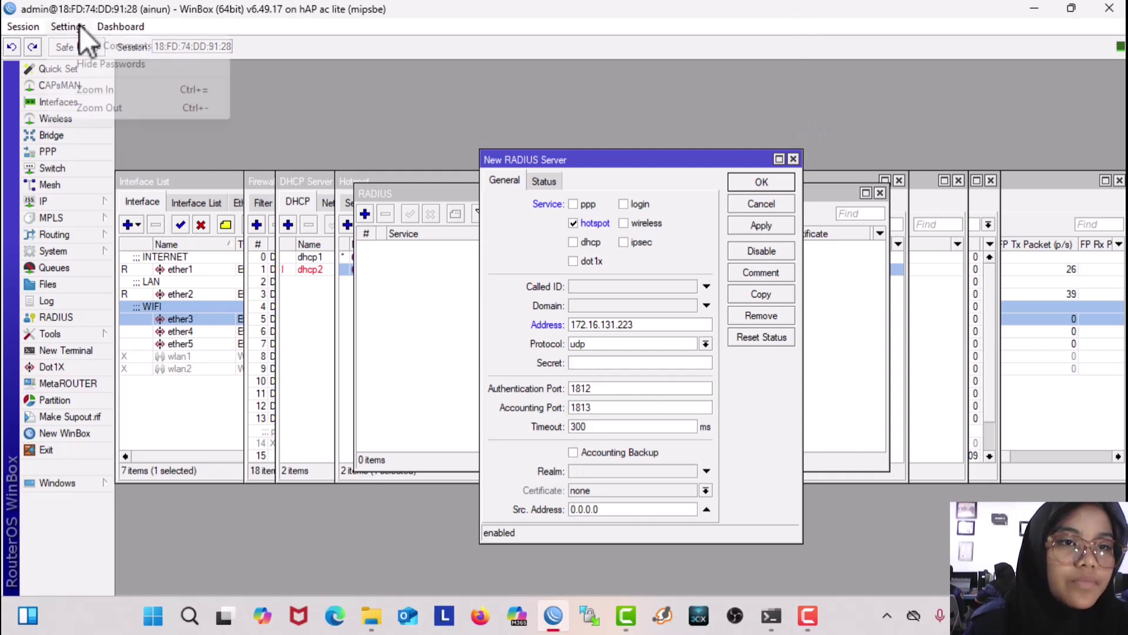
{"action": "left_click", "coordinate": [298, 123]}
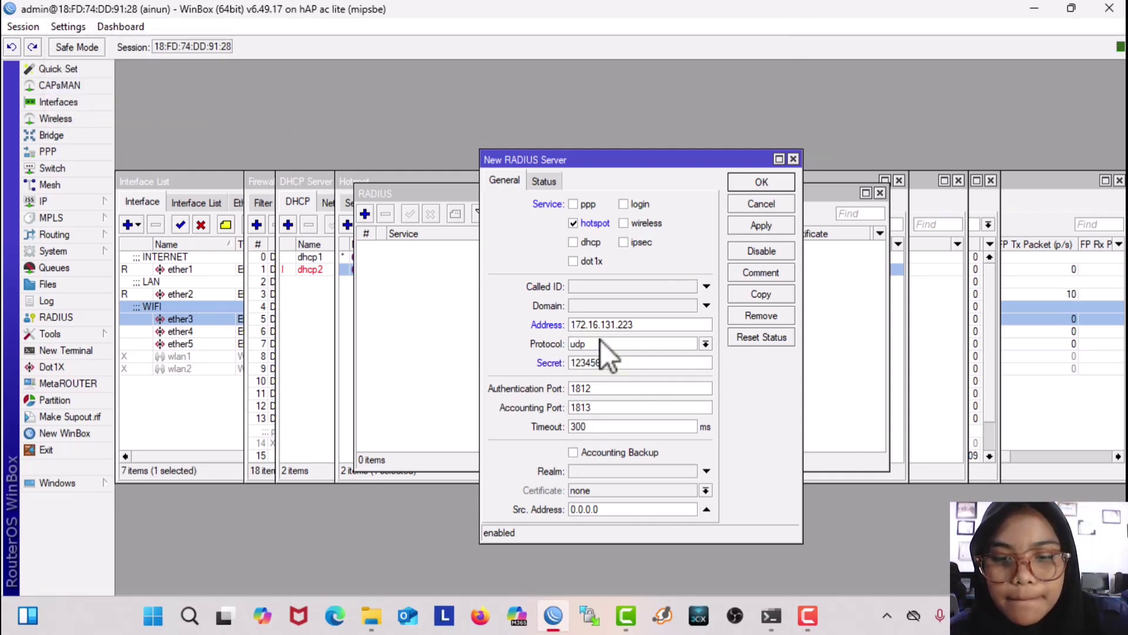
{"action": "left_click", "coordinate": [755, 223]}
{"action": "left_click", "coordinate": [753, 183]}
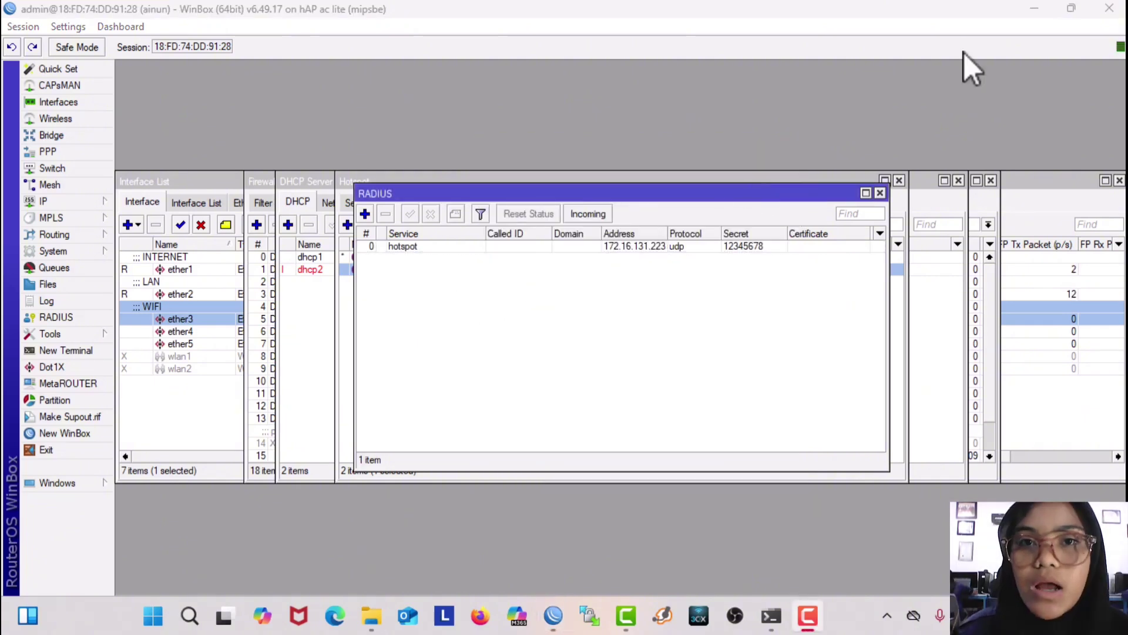
Step: Copy RouterOS version 6.49.17 (mipsbe) from System > Resources, then minimize WinBox
{"action": "left_click", "coordinate": [79, 255]}
{"action": "left_click", "coordinate": [160, 455]}
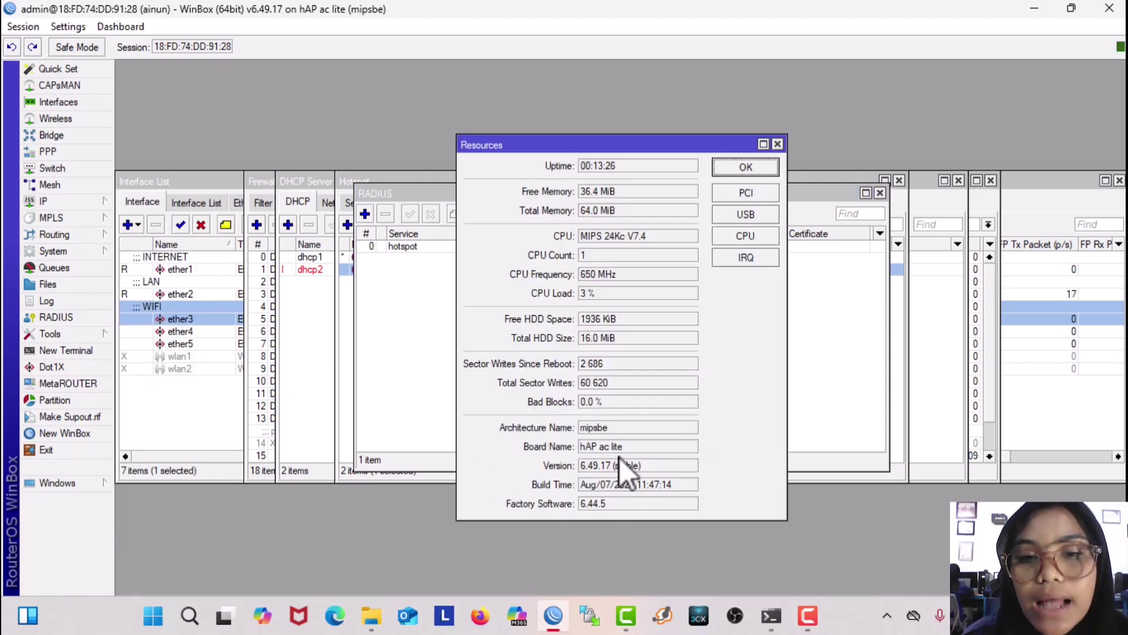
{"action": "left_click_drag", "start_coordinate": [610, 463], "coordinate": [583, 465]}
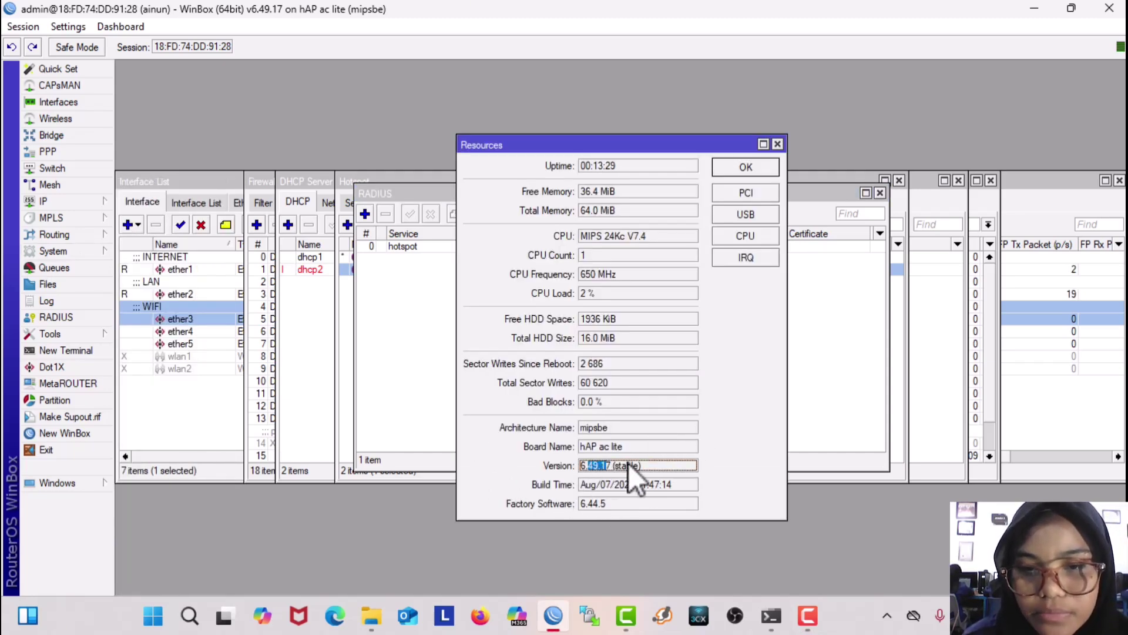
{"action": "left_click", "coordinate": [621, 468]}
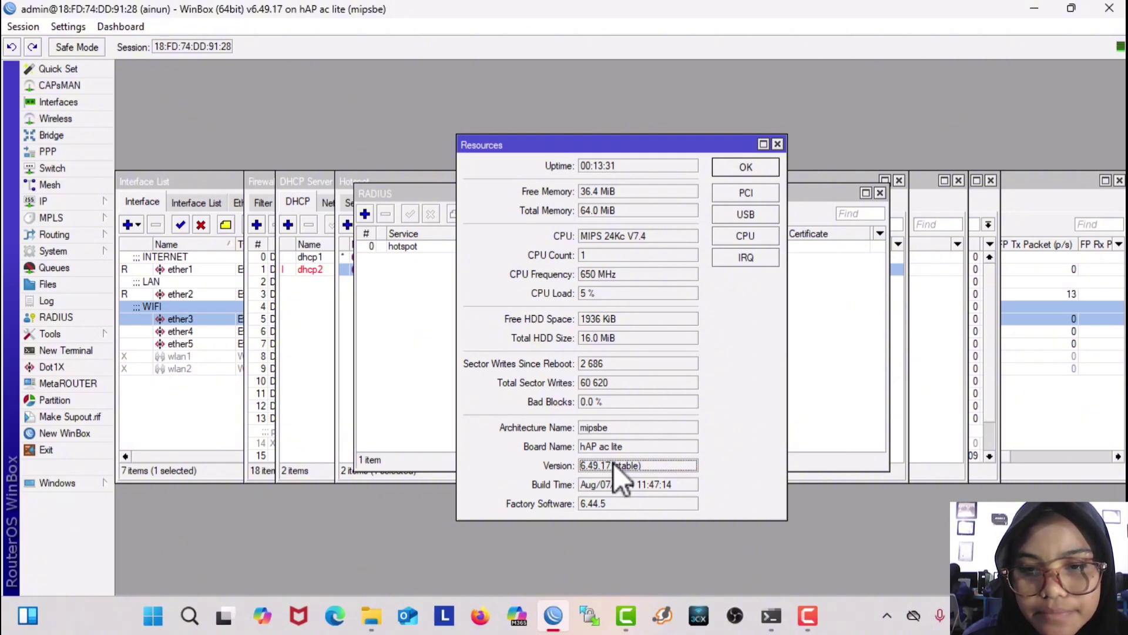
{"action": "left_click_drag", "start_coordinate": [614, 463], "coordinate": [572, 465]}
{"action": "key", "text": "ctrl+c"}
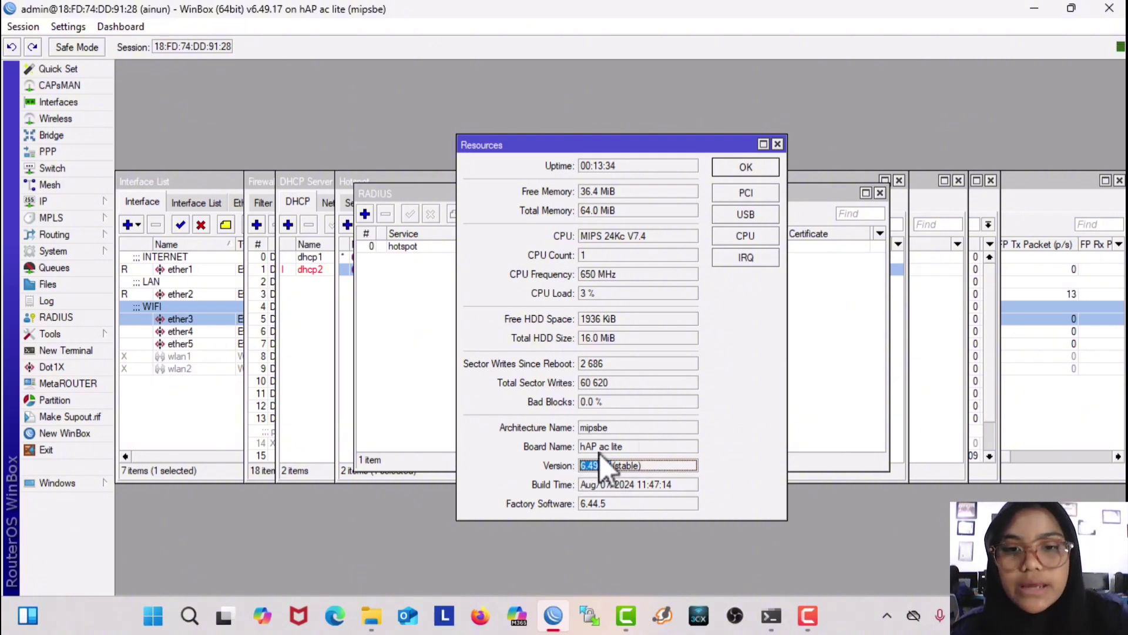
{"action": "left_click", "coordinate": [957, 23]}
{"action": "left_click", "coordinate": [1034, 8]}
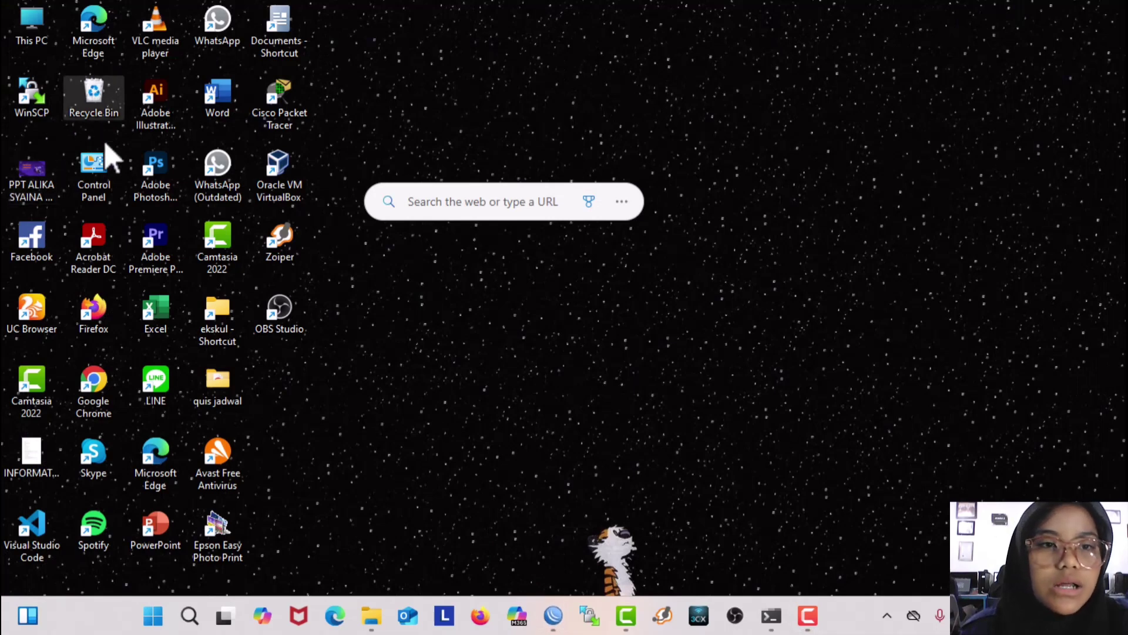
Step: Search Chrome for 'mipsbe 6.49.17' and open MikroTik's Software download page
{"action": "double_click", "coordinate": [114, 397]}
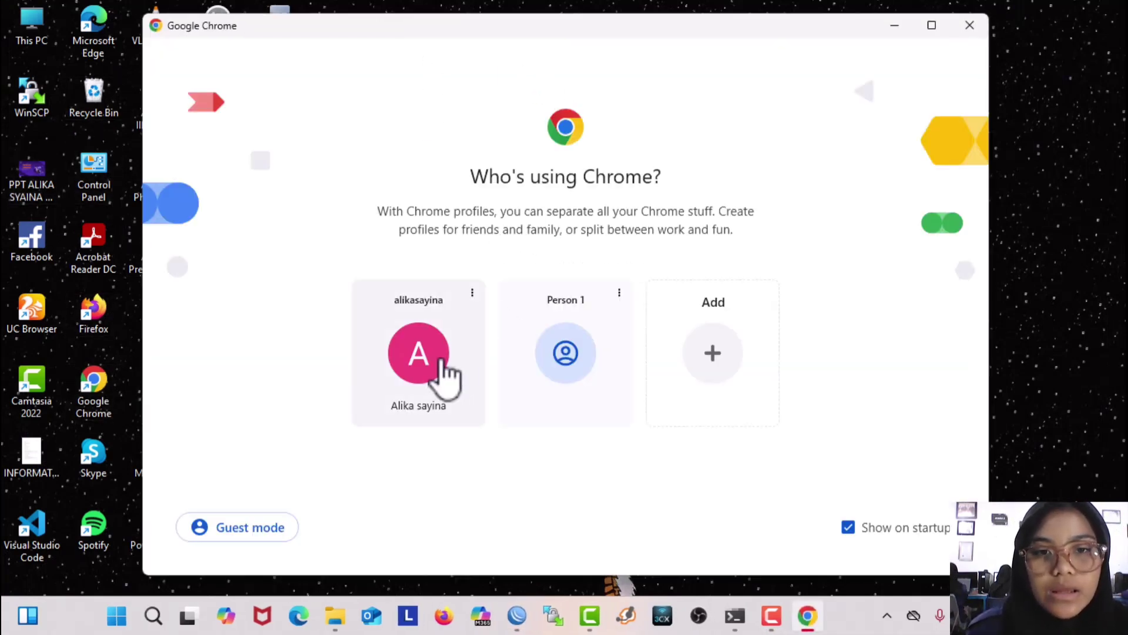
{"action": "left_click", "coordinate": [445, 377]}
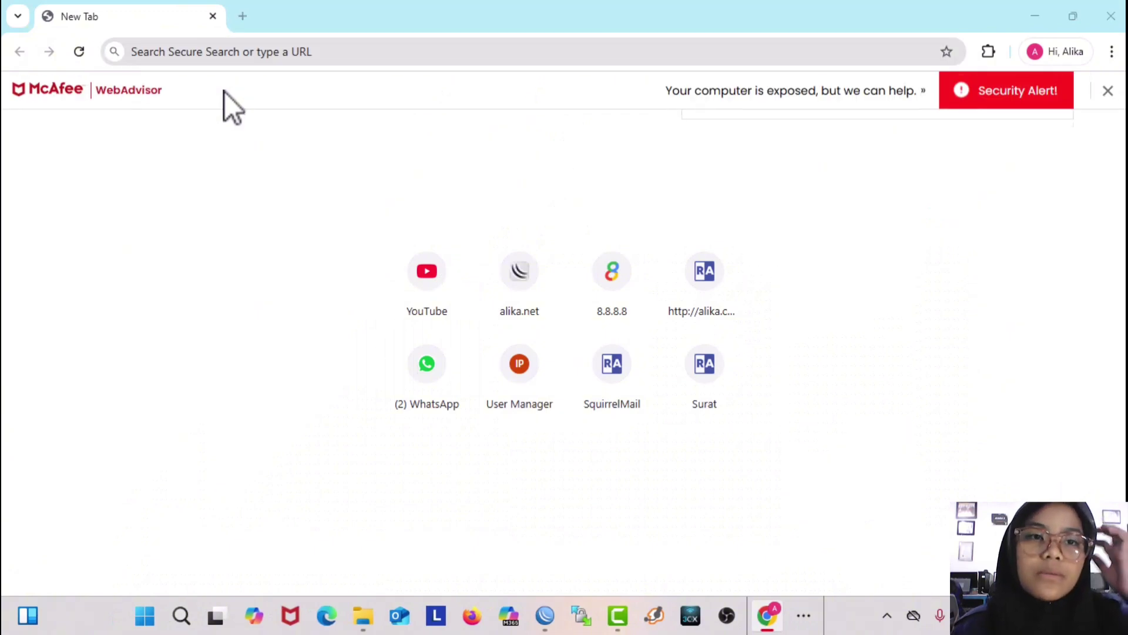
{"action": "left_click", "coordinate": [154, 54]}
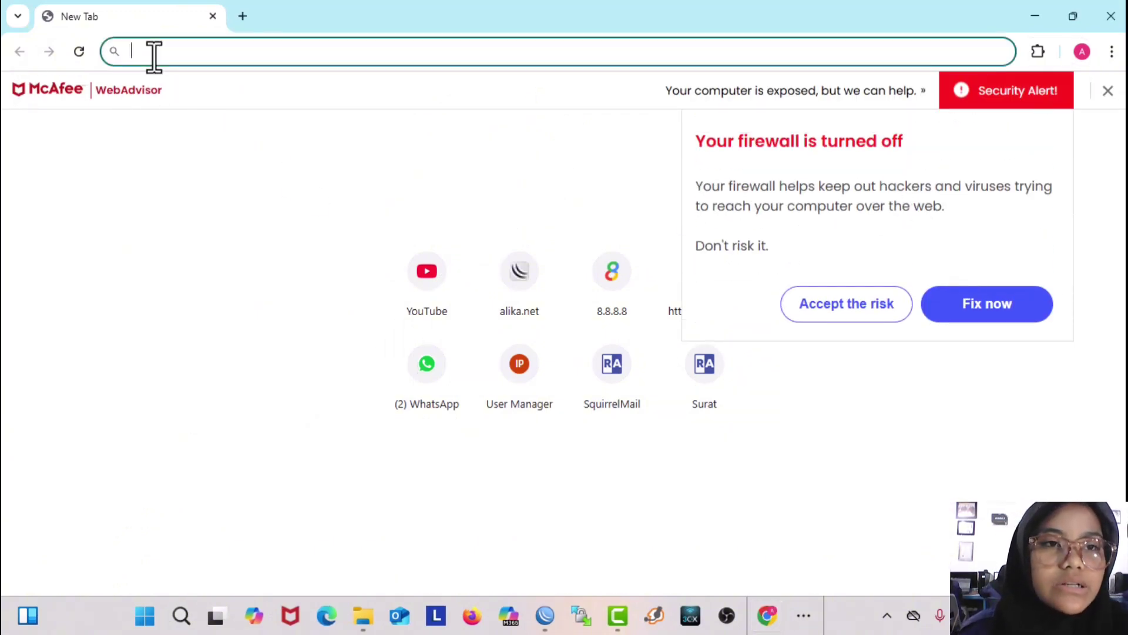
{"action": "type", "text": "mipsbe6.49.17"}
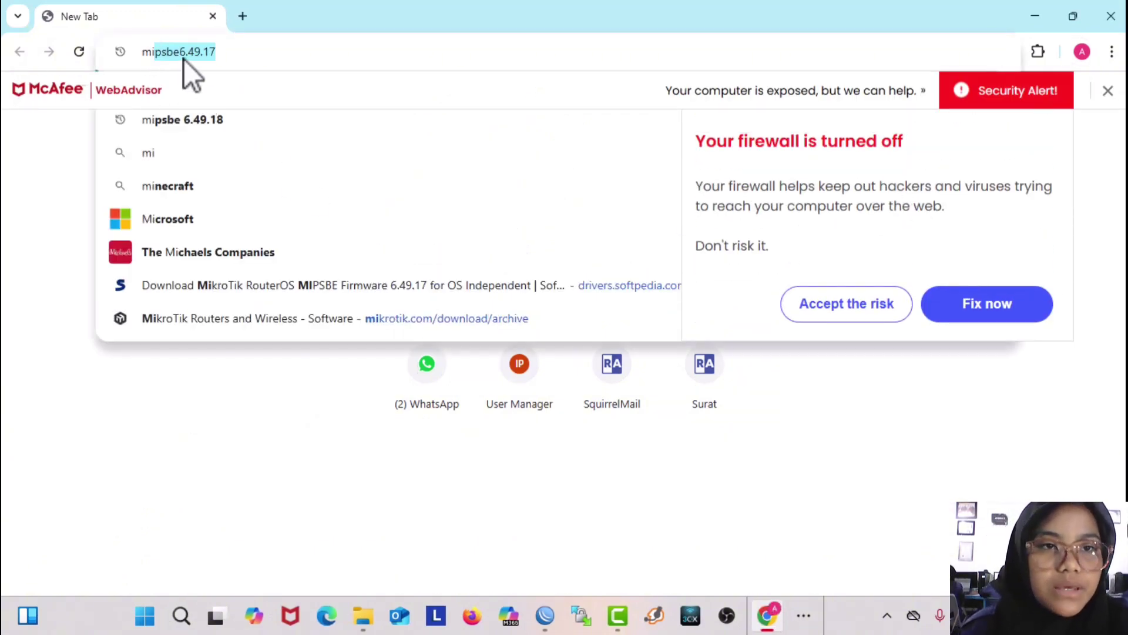
{"action": "key", "text": "Right"}
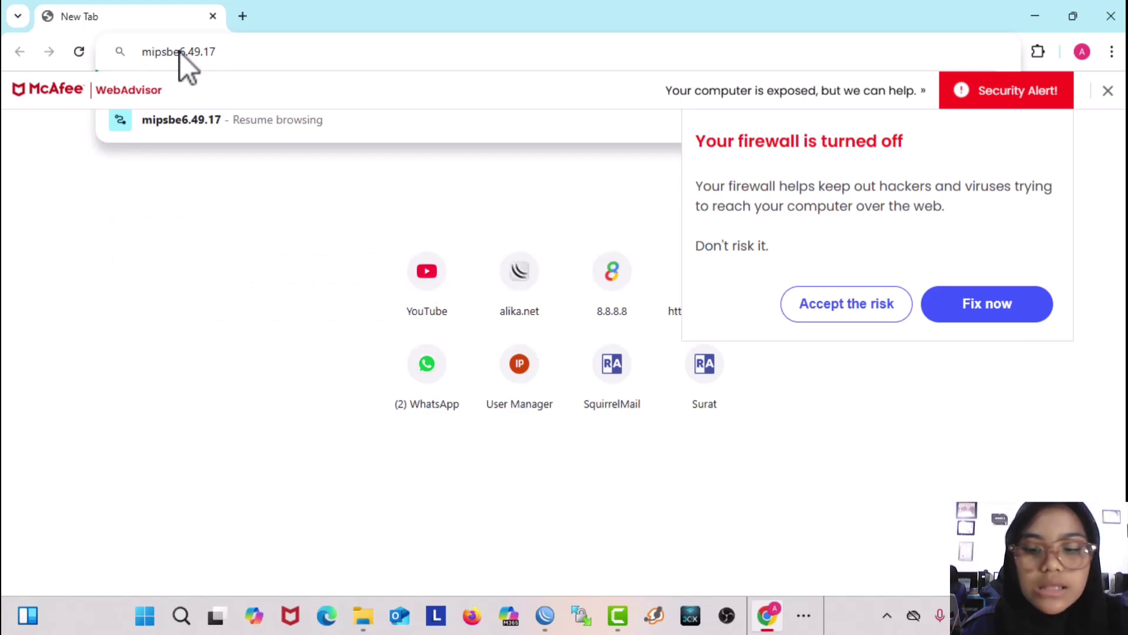
{"action": "key", "text": "Return"}
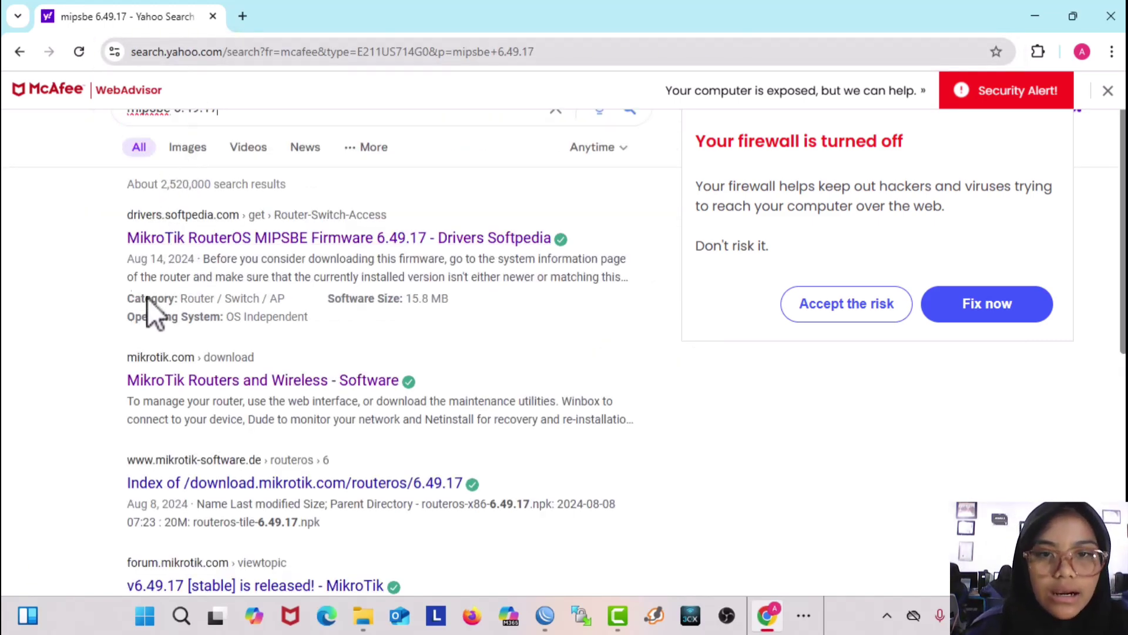
{"action": "left_click", "coordinate": [204, 380]}
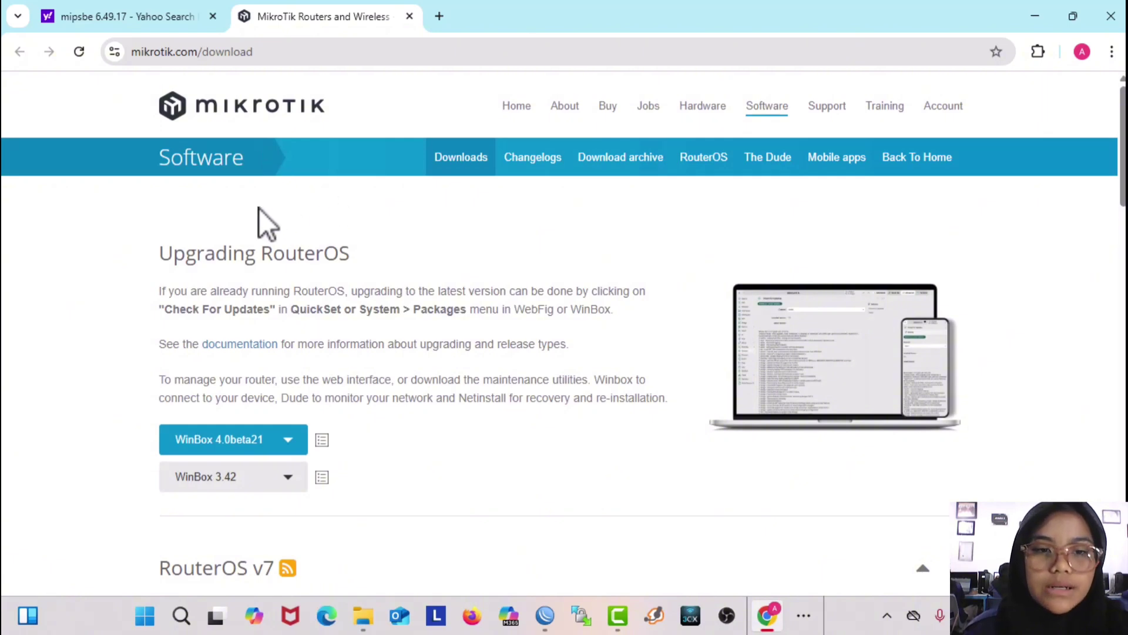
Step: Open the download archive on MikroTik's website
{"action": "scroll", "coordinate": [259, 209], "scroll_direction": "down", "scroll_amount": 3}
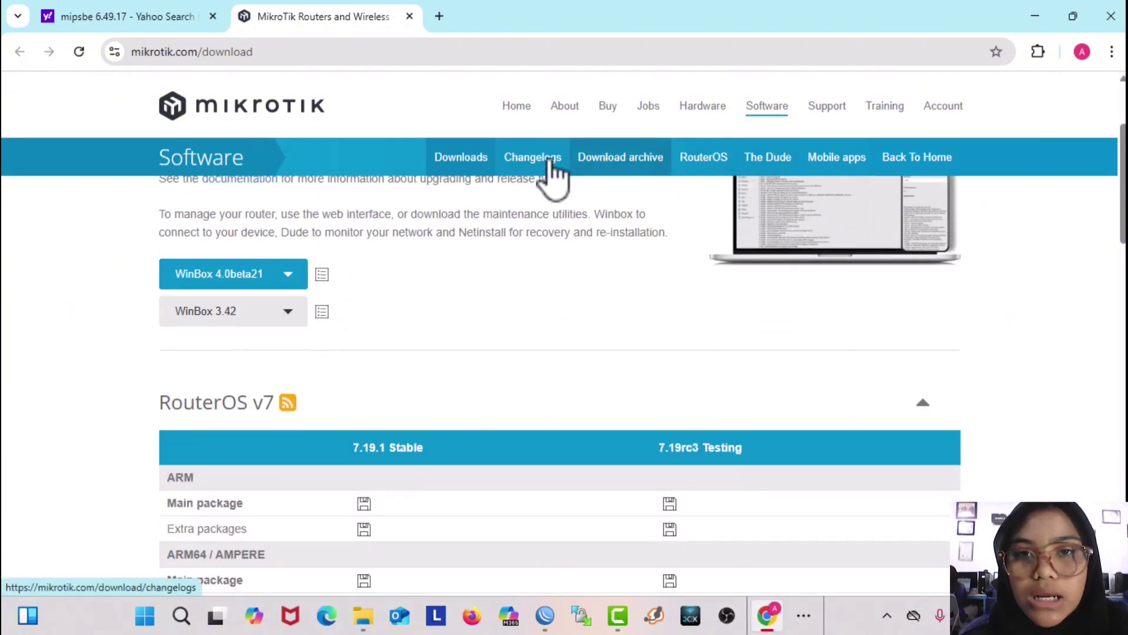
{"action": "left_click", "coordinate": [610, 156]}
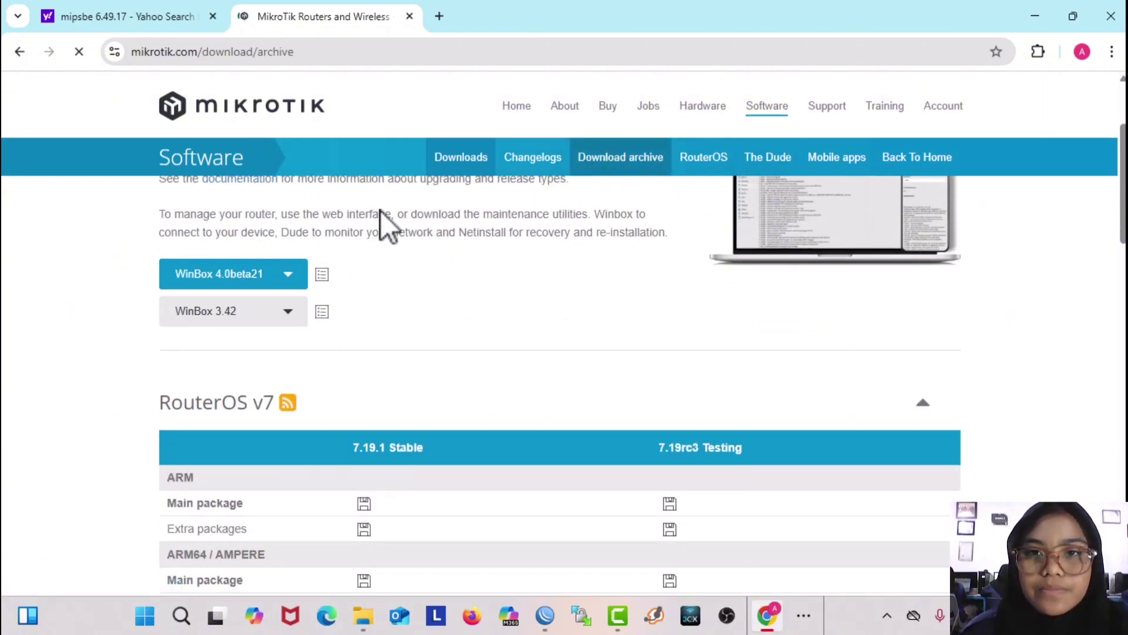
{"action": "scroll", "coordinate": [216, 307], "scroll_direction": "down", "scroll_amount": 4}
{"action": "scroll", "coordinate": [251, 282], "scroll_direction": "up", "scroll_amount": 4}
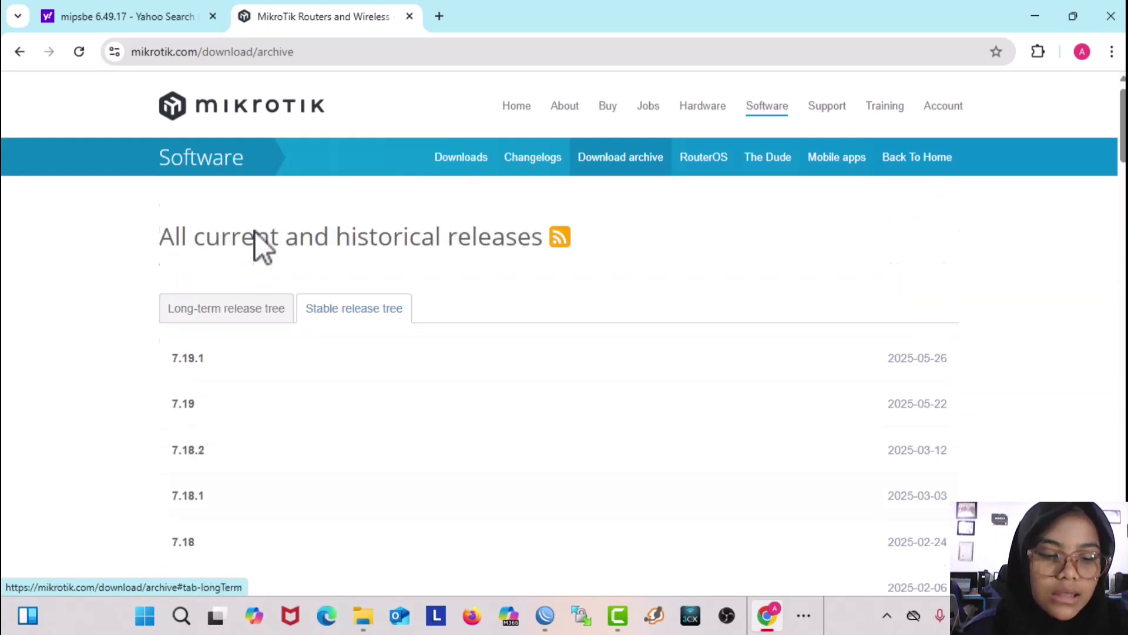
Step: Find 6.49.17 in the archive, expand its package file list, then minimize Chrome
{"action": "key", "text": "ctrl+f"}
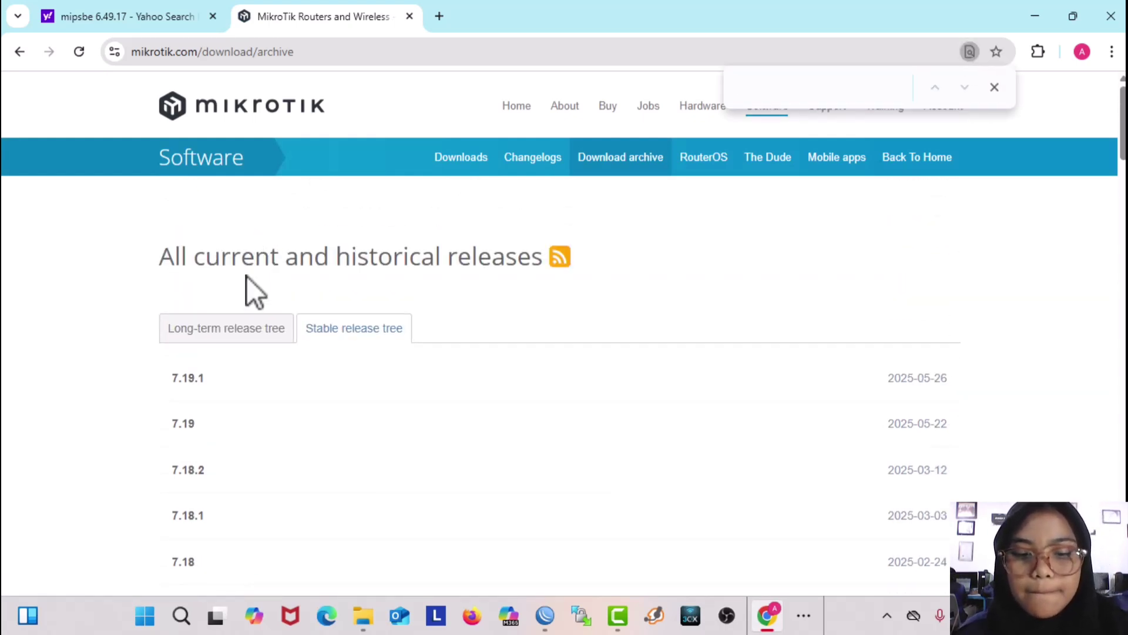
{"action": "key", "text": "ctrl+v"}
{"action": "scroll", "coordinate": [232, 307], "scroll_direction": "down", "scroll_amount": 3}
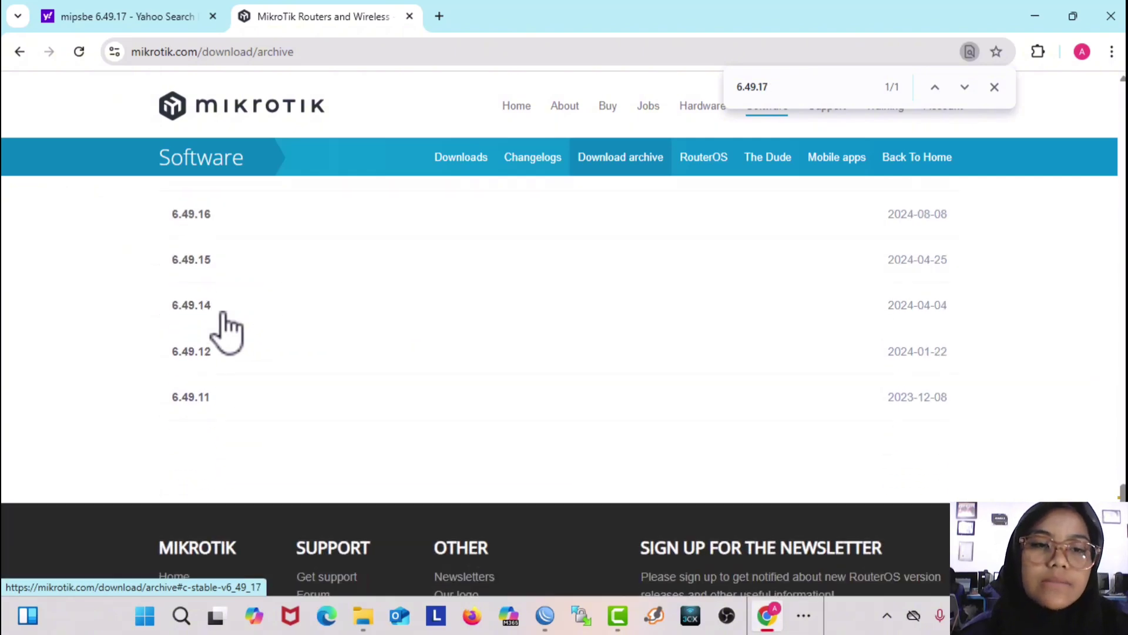
{"action": "scroll", "coordinate": [220, 322], "scroll_direction": "up", "scroll_amount": 3}
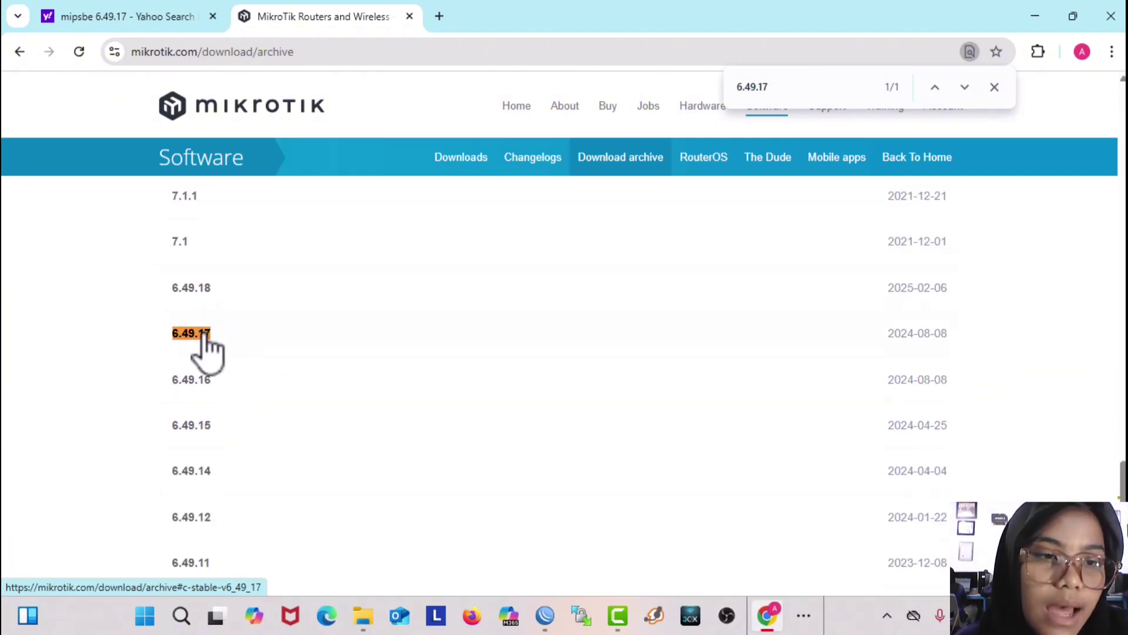
{"action": "left_click", "coordinate": [199, 336]}
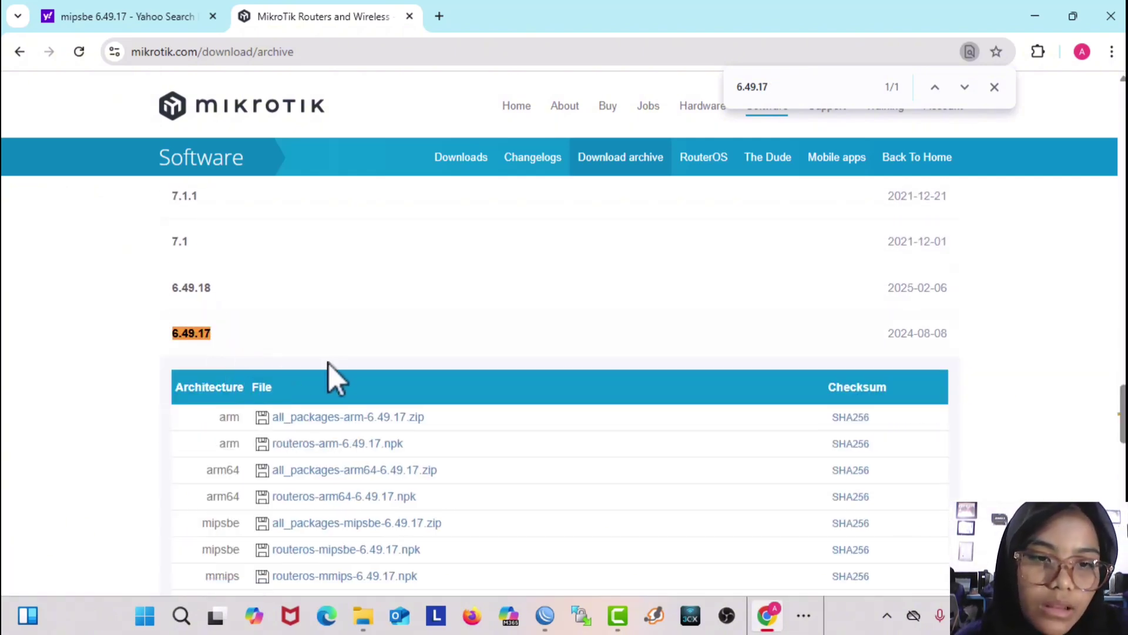
{"action": "scroll", "coordinate": [328, 363], "scroll_direction": "down", "scroll_amount": 3}
{"action": "scroll", "coordinate": [329, 368], "scroll_direction": "down", "scroll_amount": 1}
{"action": "scroll", "coordinate": [329, 367], "scroll_direction": "up", "scroll_amount": 1}
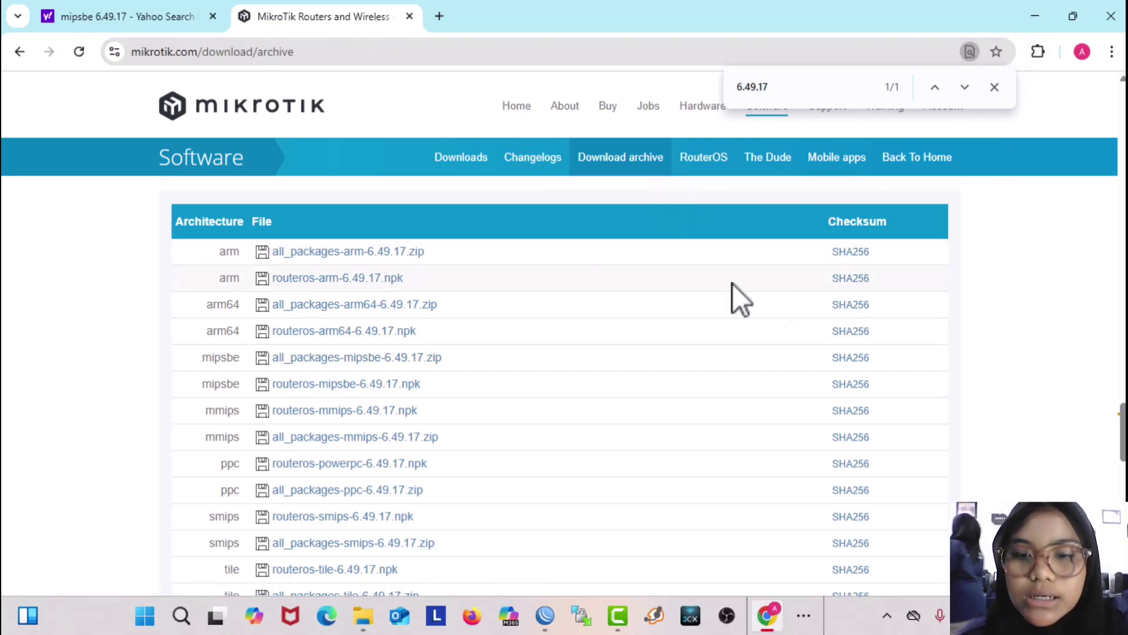
{"action": "left_click", "coordinate": [1021, 18]}
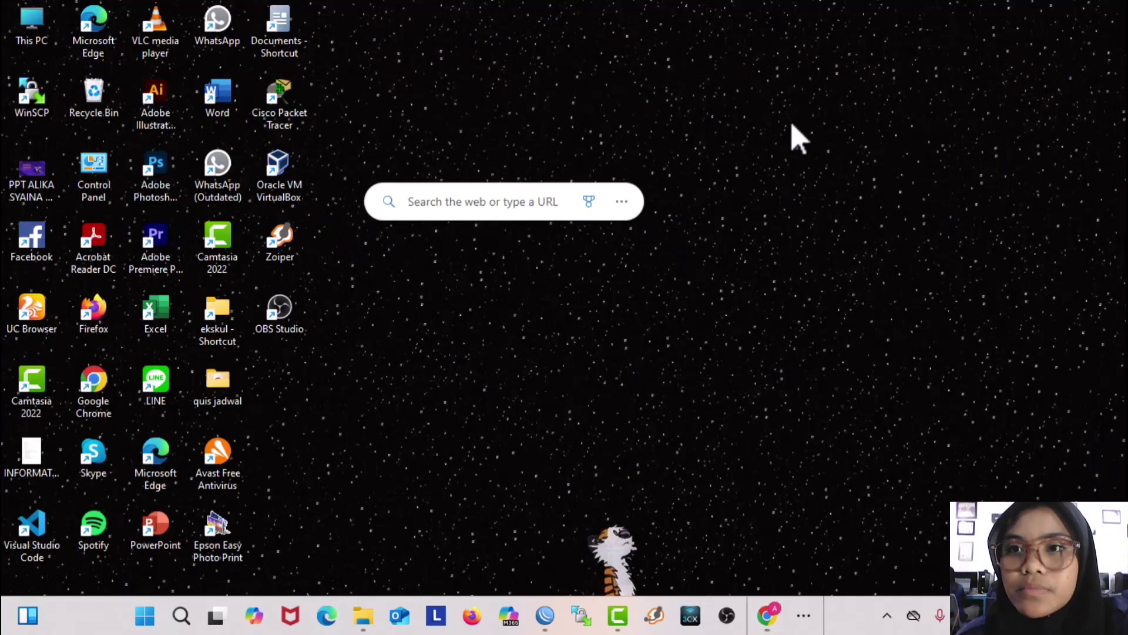
Step: Open the router's File List and try uploading the all_packages-mipsbe-6.49.17 item from Downloads
{"action": "left_click", "coordinate": [544, 616]}
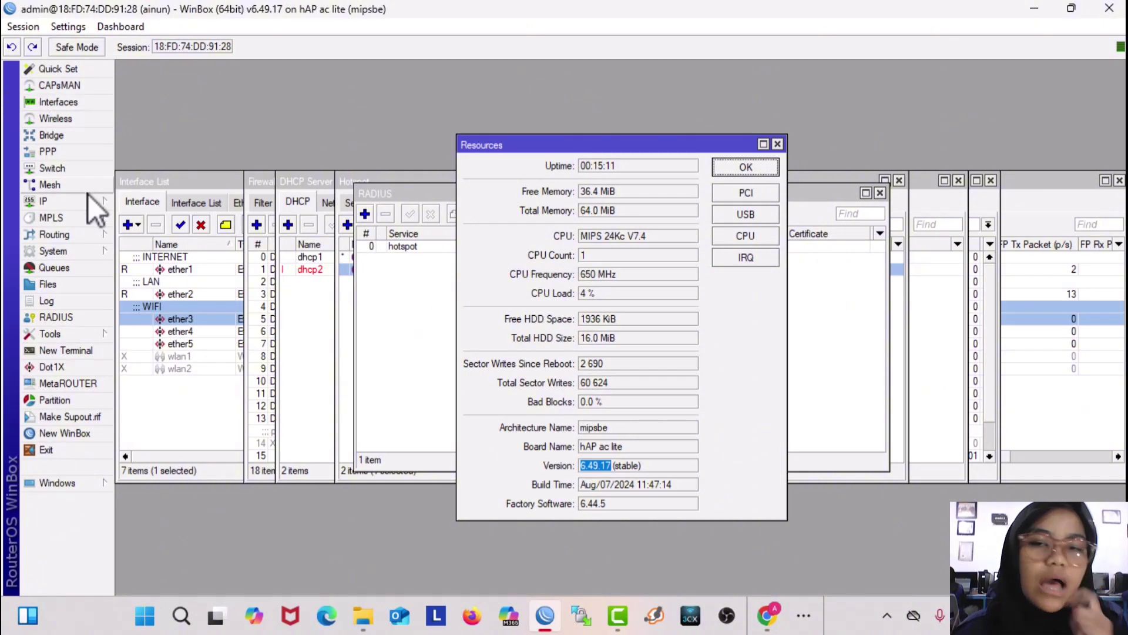
{"action": "left_click", "coordinate": [68, 249]}
{"action": "left_click", "coordinate": [65, 286]}
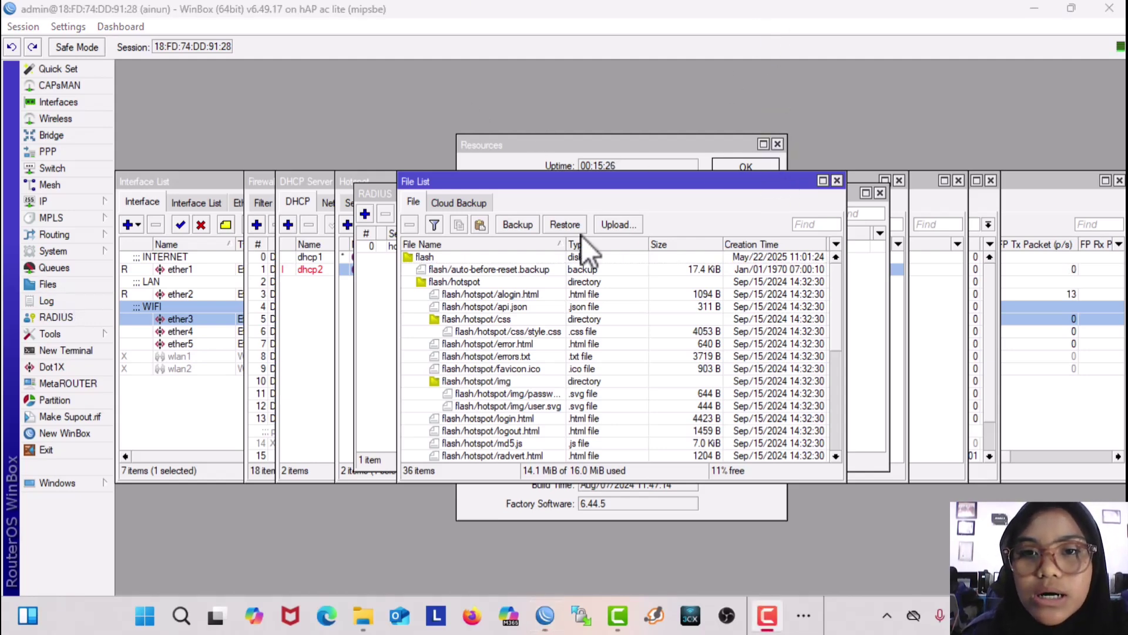
{"action": "left_click", "coordinate": [614, 224]}
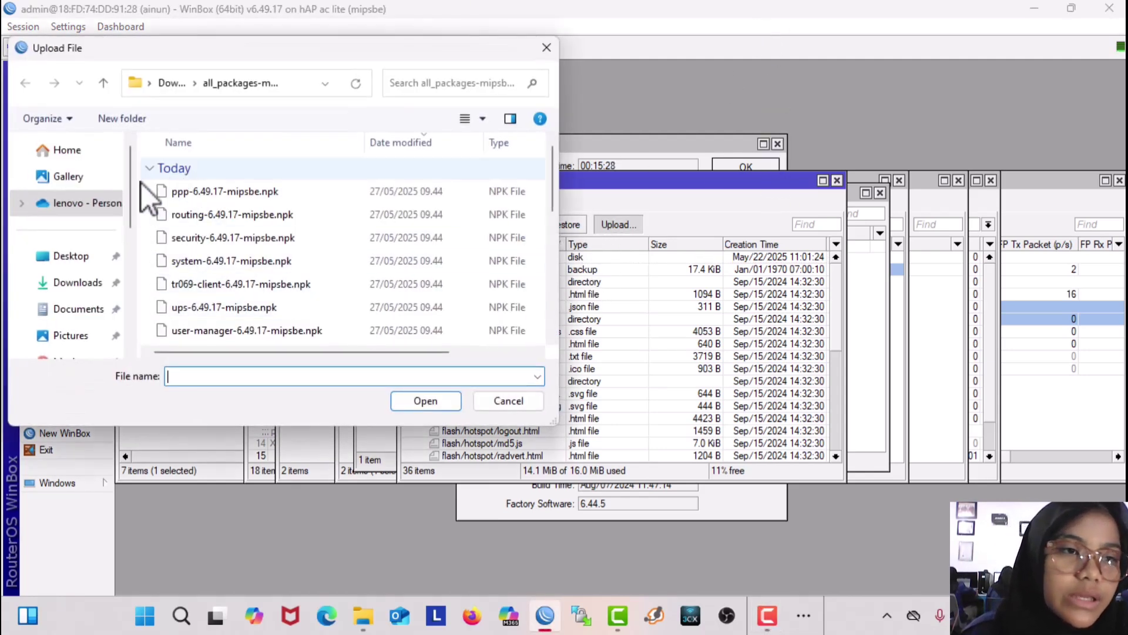
{"action": "left_click", "coordinate": [77, 260]}
{"action": "left_click", "coordinate": [80, 283]}
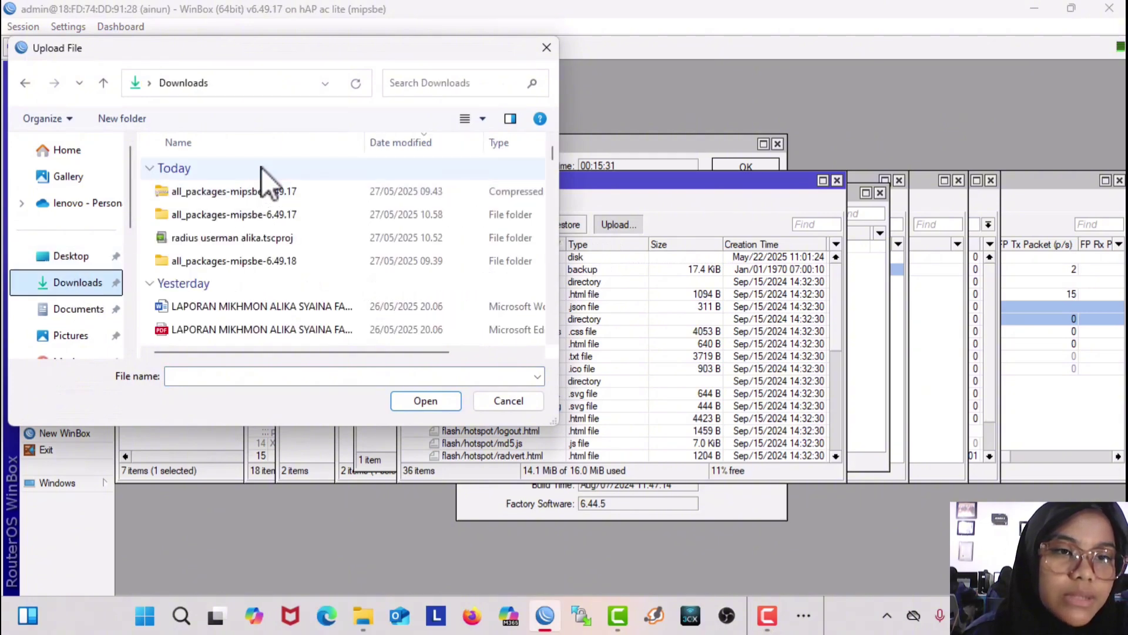
{"action": "left_click", "coordinate": [255, 195]}
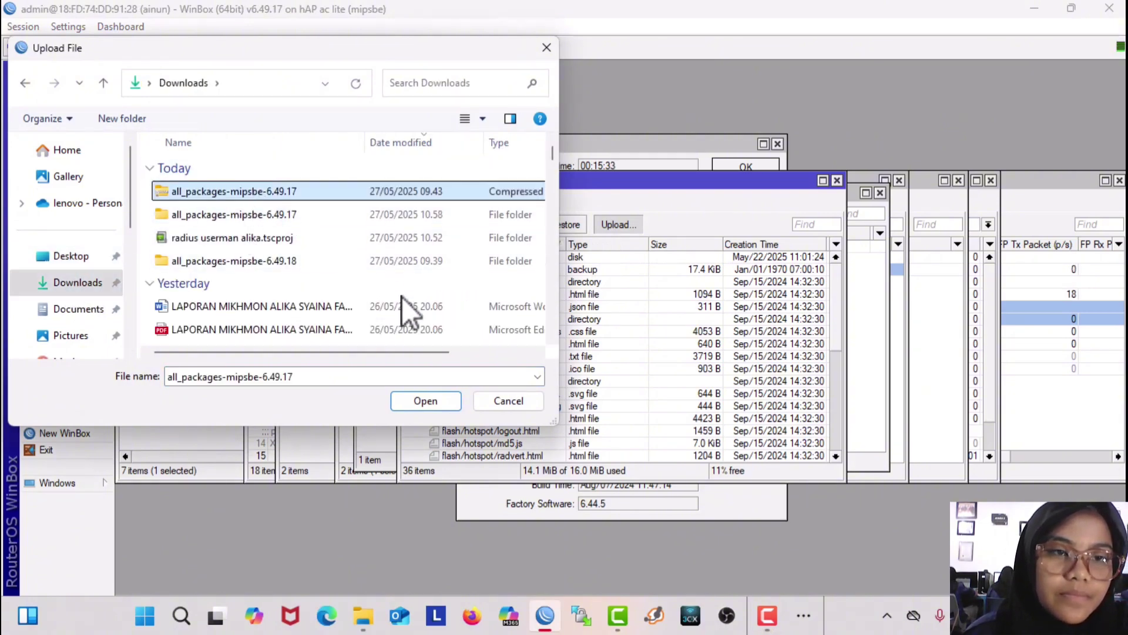
{"action": "left_click", "coordinate": [429, 403]}
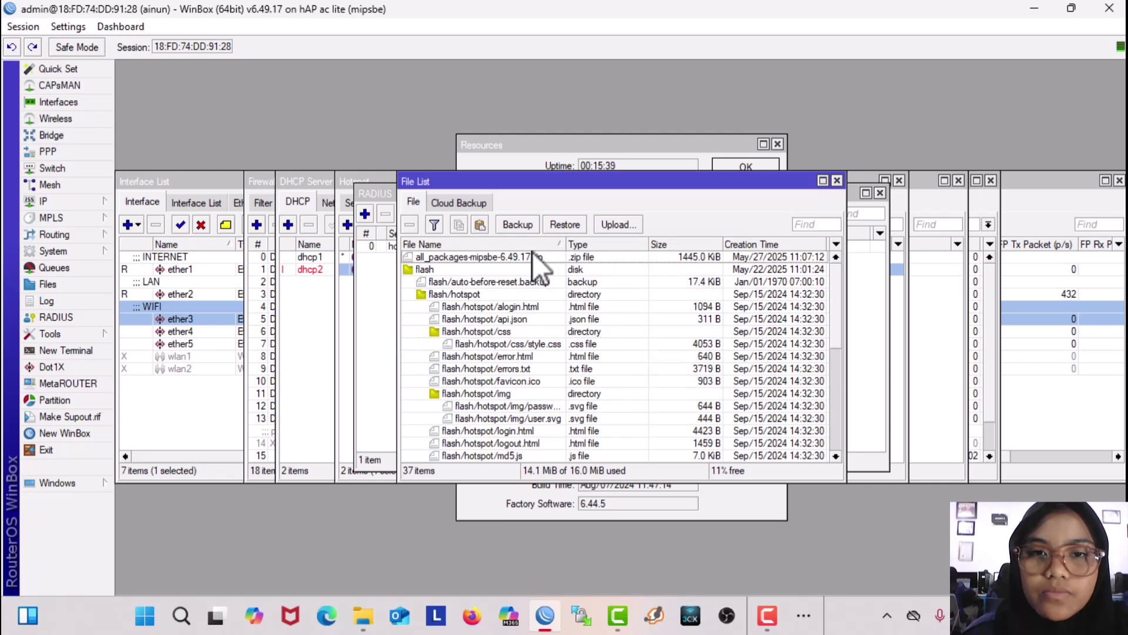
Step: Upload user-manager-6.49.17-mipsbe.npk from the all_packages-mipsbe-6.49.17 folder to the router
{"action": "left_click", "coordinate": [622, 227]}
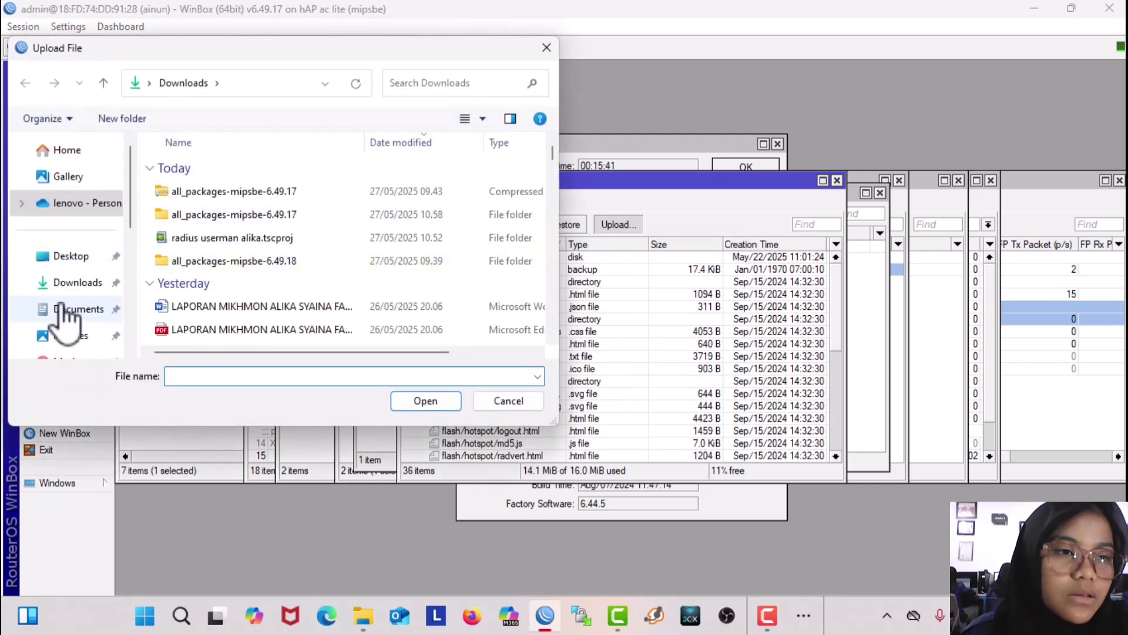
{"action": "left_click", "coordinate": [70, 283]}
{"action": "left_click", "coordinate": [294, 214]}
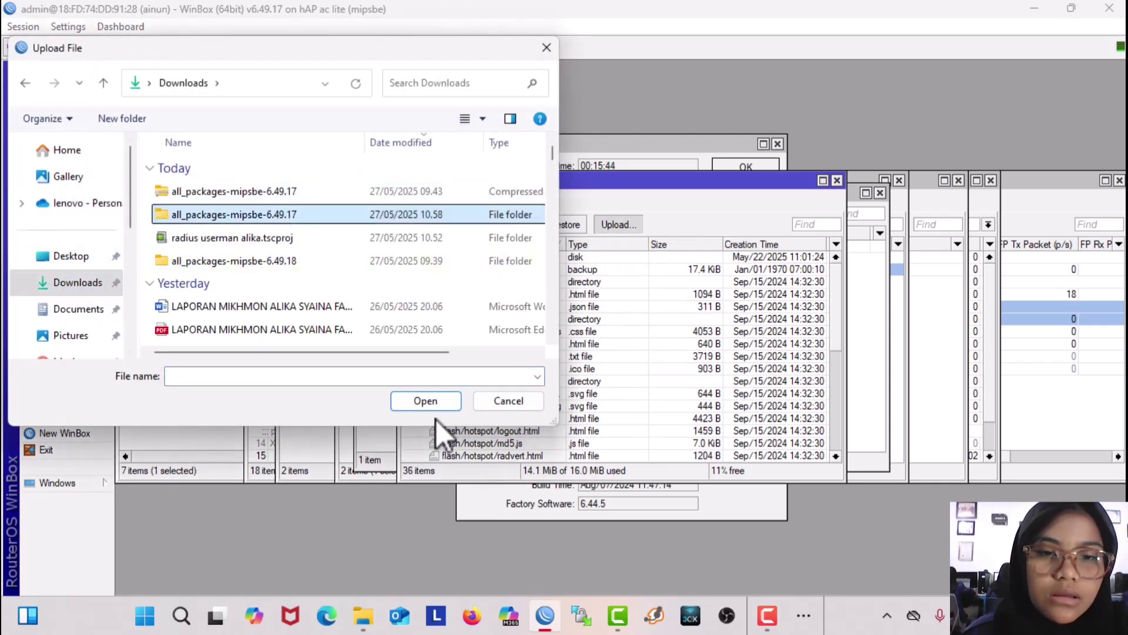
{"action": "left_click", "coordinate": [431, 401]}
{"action": "scroll", "coordinate": [283, 321], "scroll_direction": "down", "scroll_amount": 1}
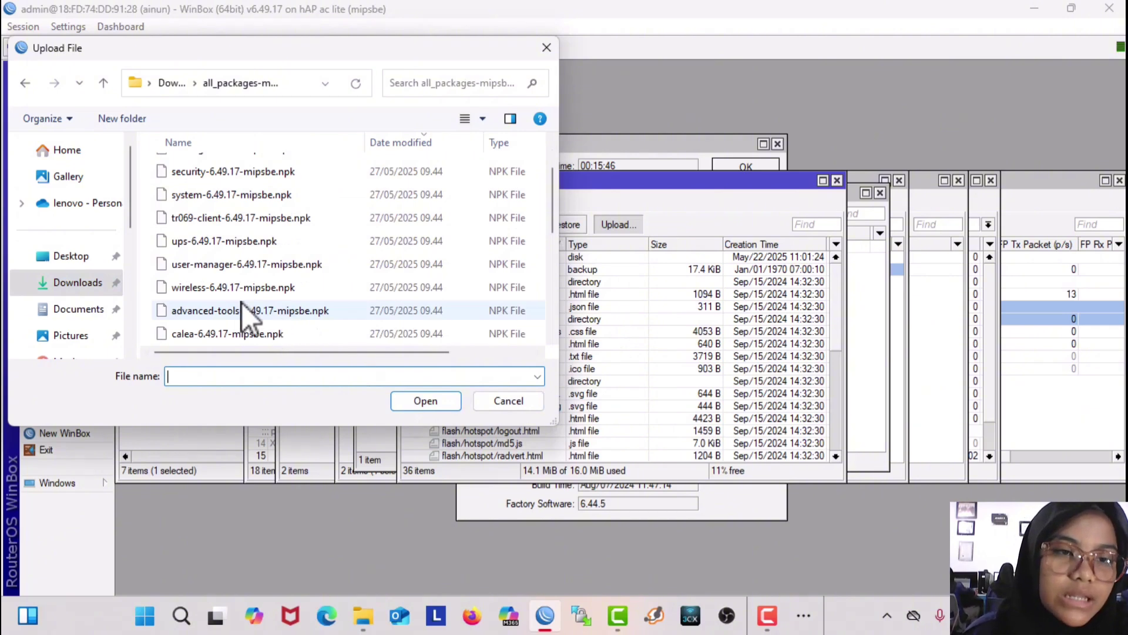
{"action": "left_click", "coordinate": [211, 266]}
{"action": "left_click", "coordinate": [446, 400]}
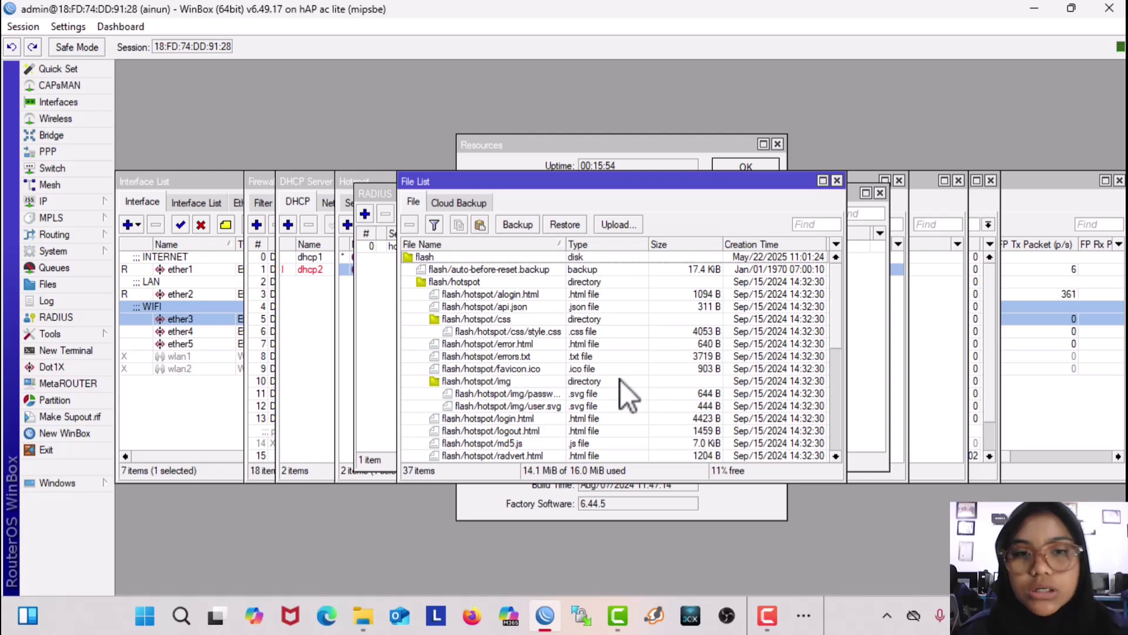
{"action": "scroll", "coordinate": [620, 380], "scroll_direction": "down", "scroll_amount": 7}
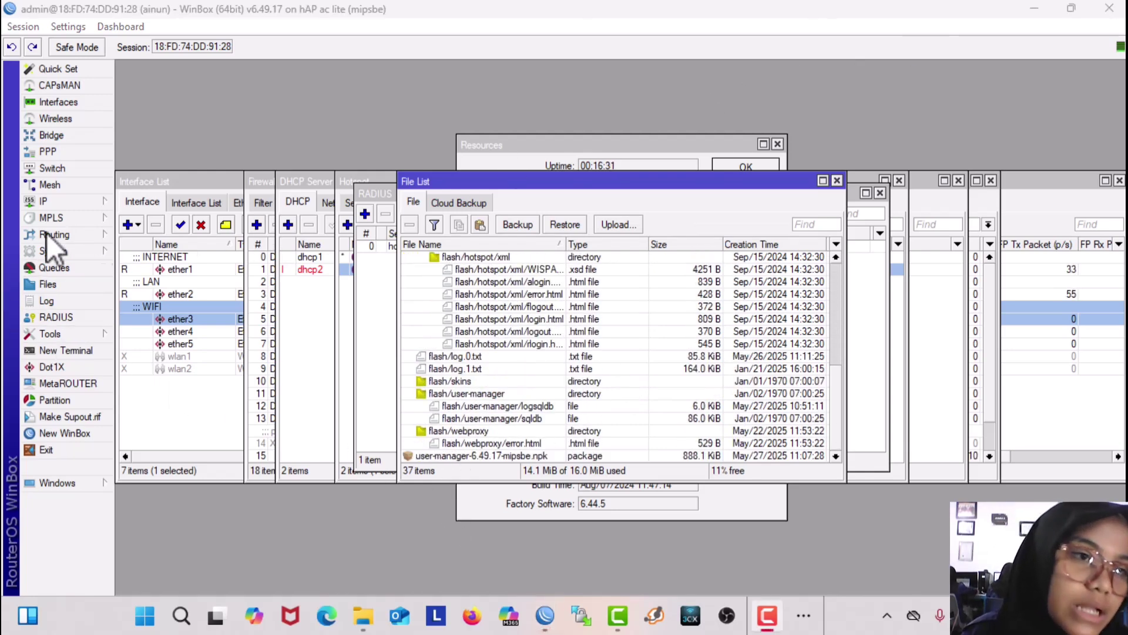
Step: Restart the router from System > Reboot, confirming with Yes
{"action": "left_click", "coordinate": [55, 255]}
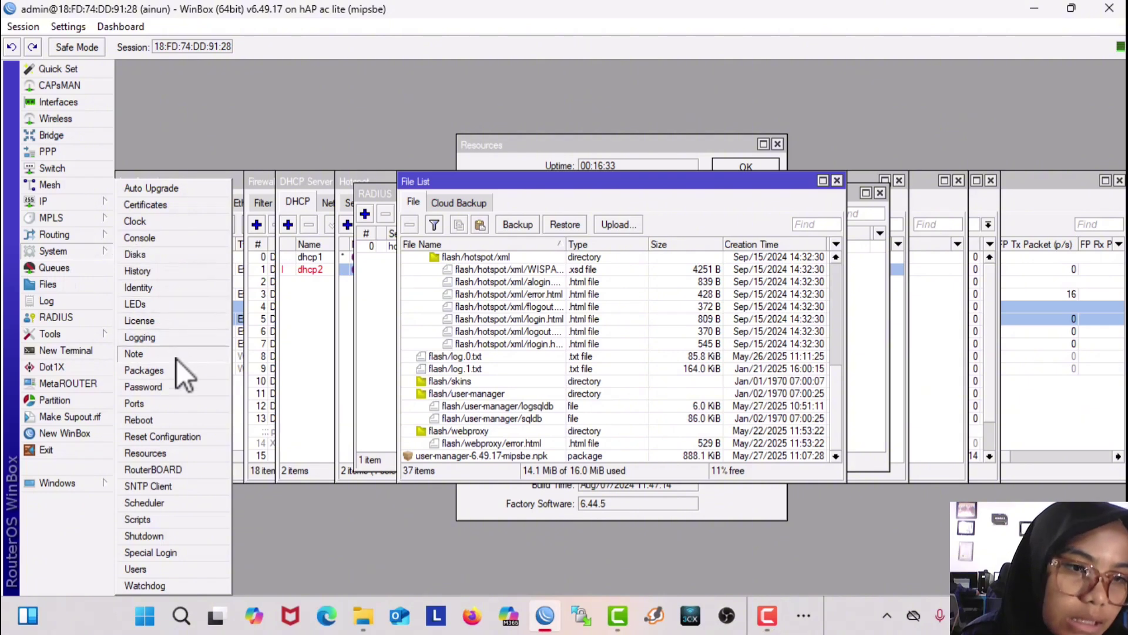
{"action": "left_click", "coordinate": [181, 419]}
{"action": "left_click", "coordinate": [592, 321]}
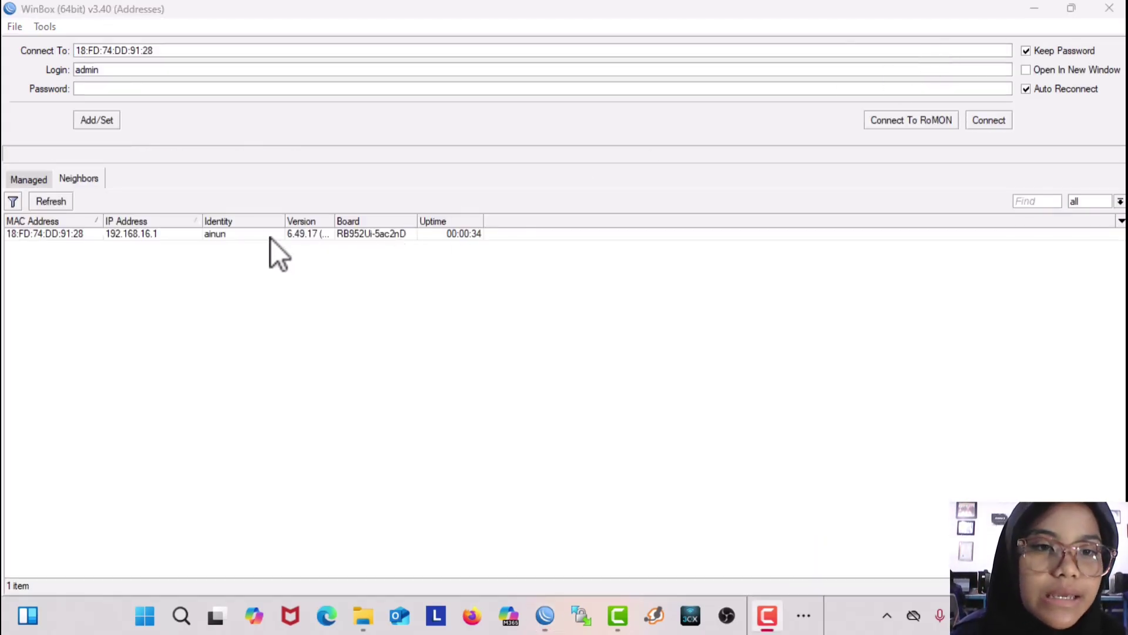
Step: Log back into 192.168.16.1 with the admin password, then minimize WinBox
{"action": "left_click", "coordinate": [270, 238]}
{"action": "left_click", "coordinate": [109, 88]}
{"action": "type", "text": "a"}
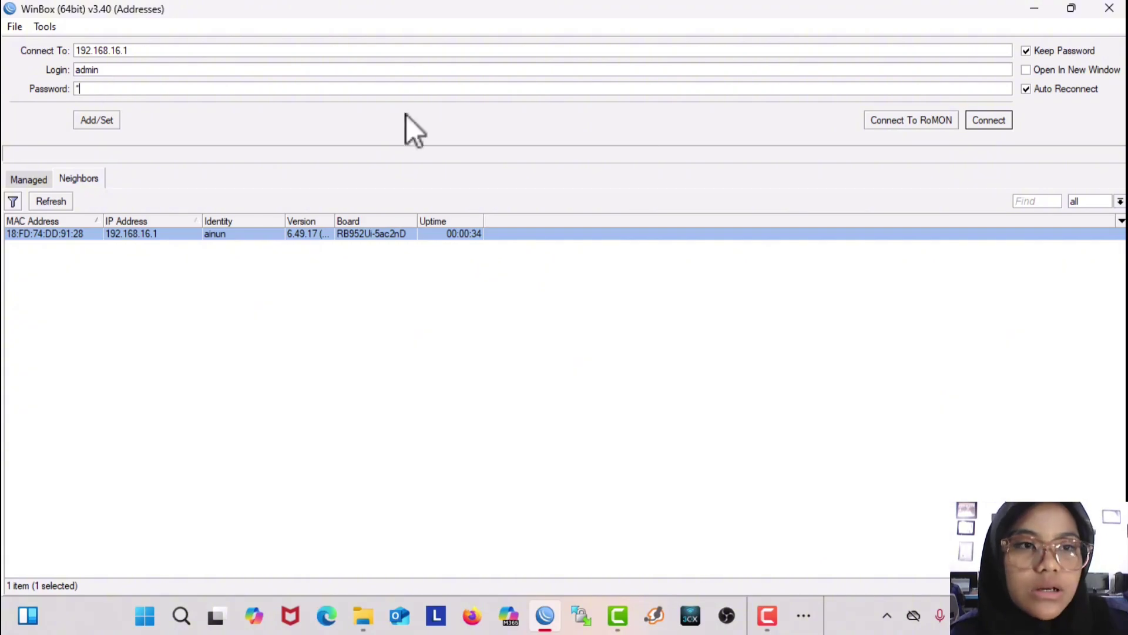
{"action": "left_click", "coordinate": [981, 122]}
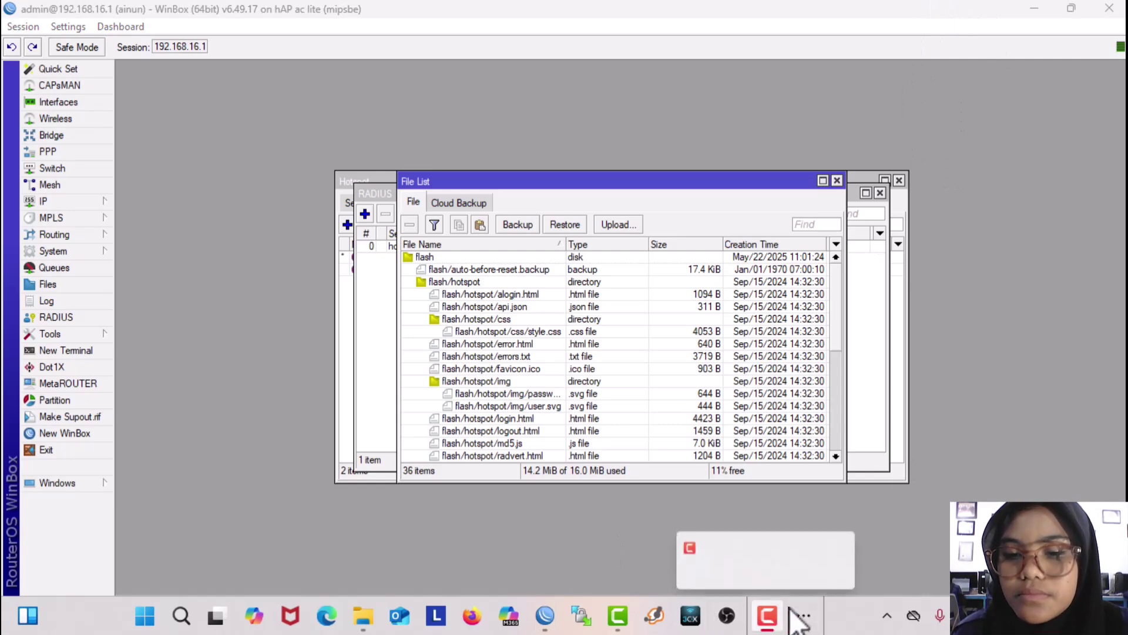
{"action": "left_click", "coordinate": [767, 615]}
{"action": "left_click", "coordinate": [800, 612]}
{"action": "left_click", "coordinate": [801, 612]}
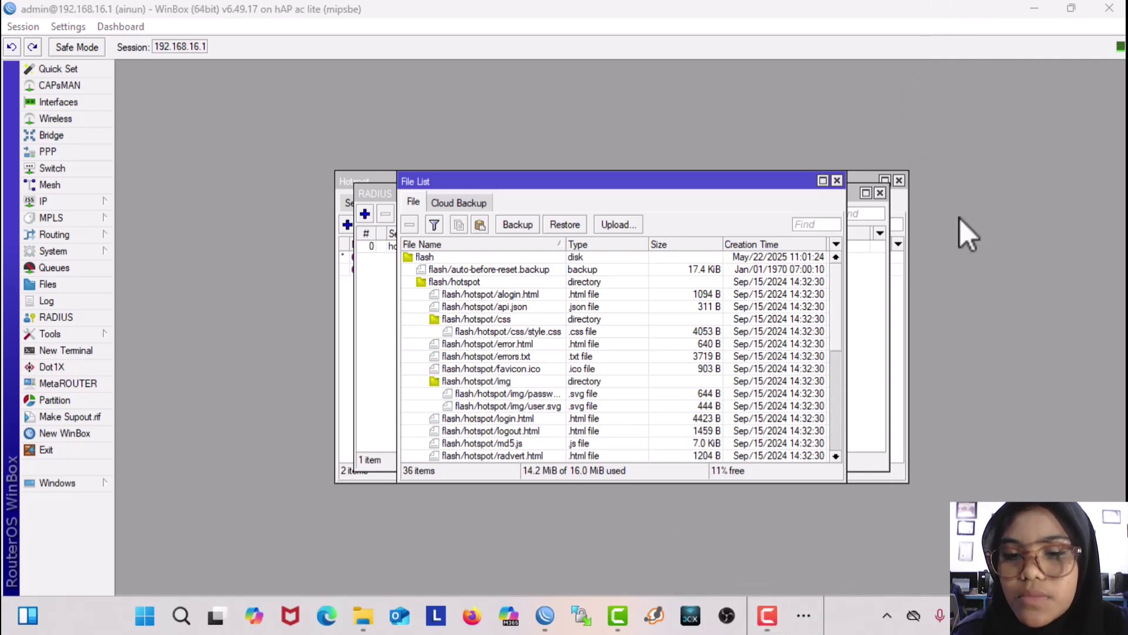
{"action": "left_click", "coordinate": [1034, 9]}
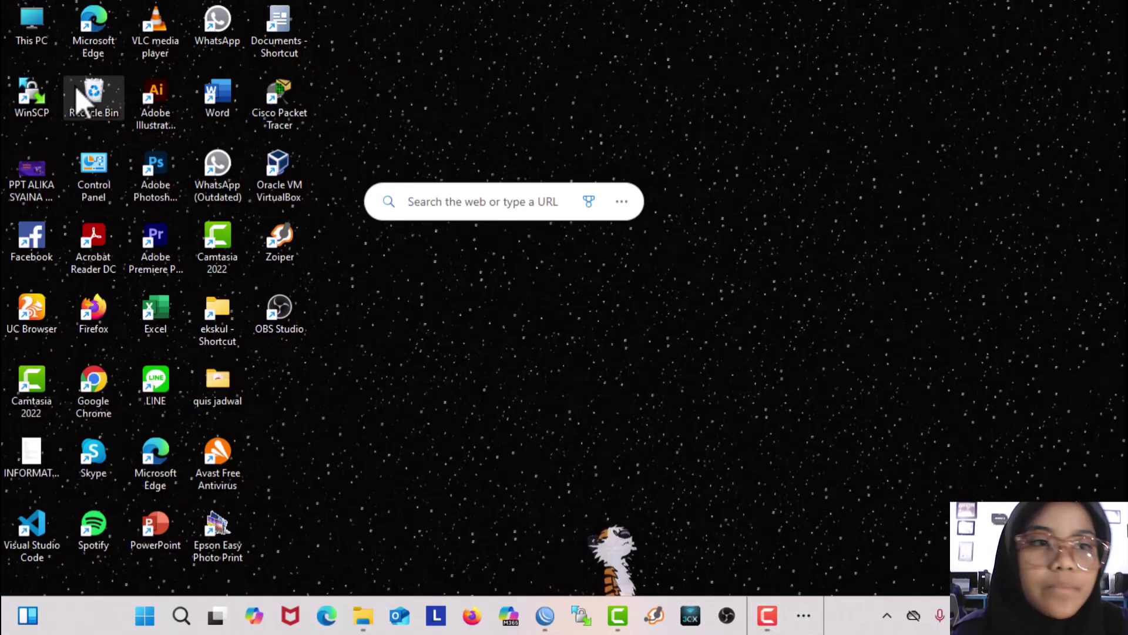
Step: Load 192.168.16.1/userman in a new Chrome tab and enter admin as the login
{"action": "double_click", "coordinate": [79, 386]}
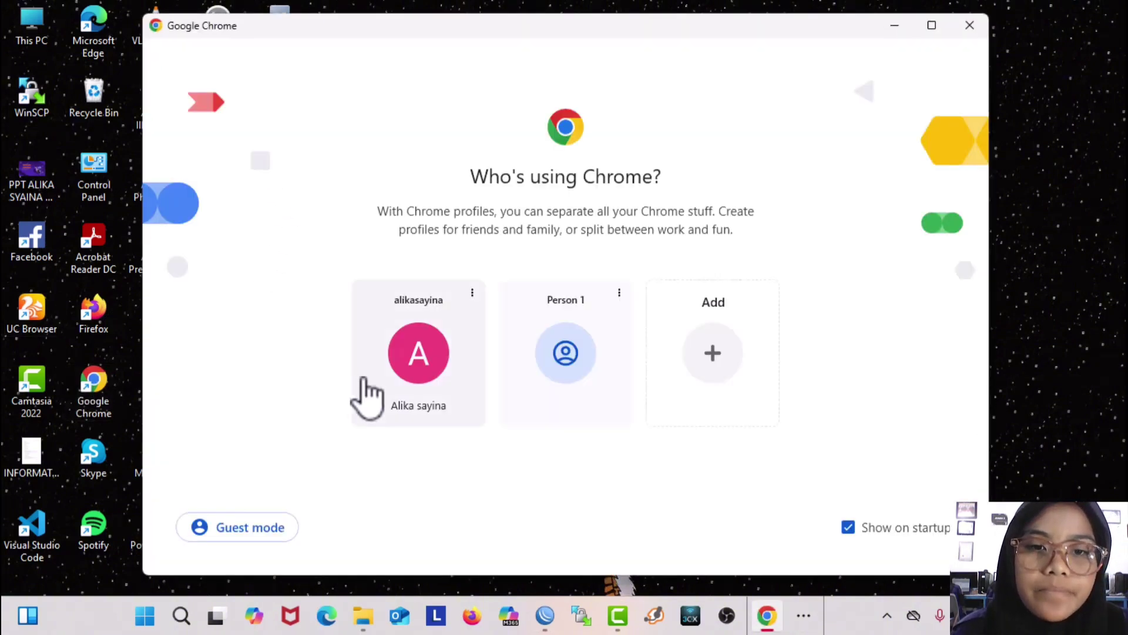
{"action": "left_click", "coordinate": [365, 395]}
{"action": "left_click", "coordinate": [436, 19]}
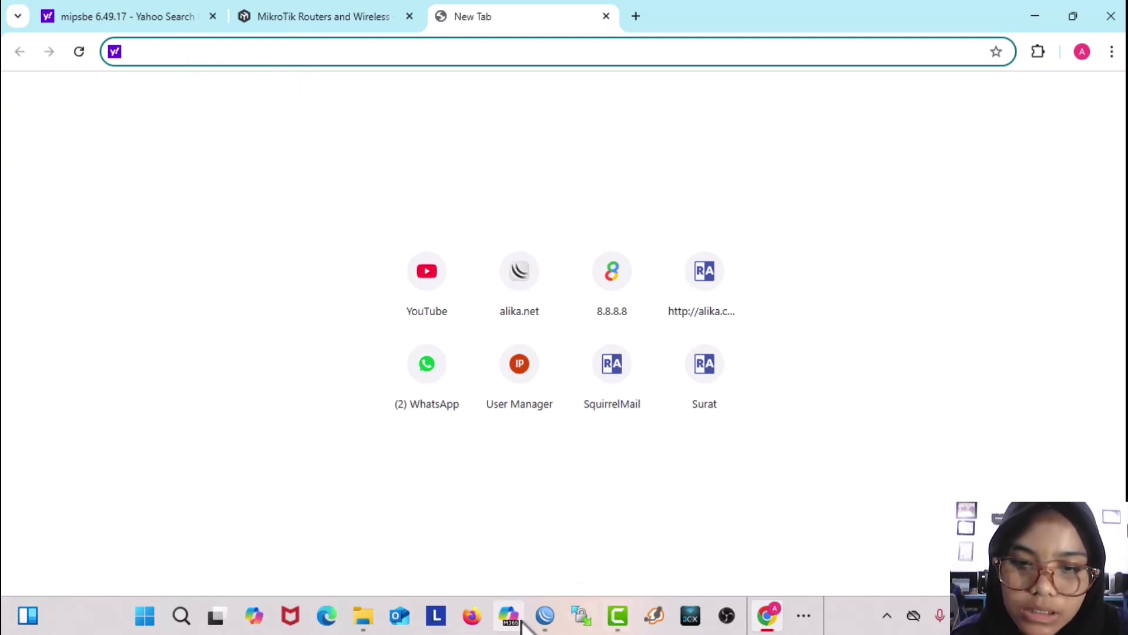
{"action": "type", "text": "192"}
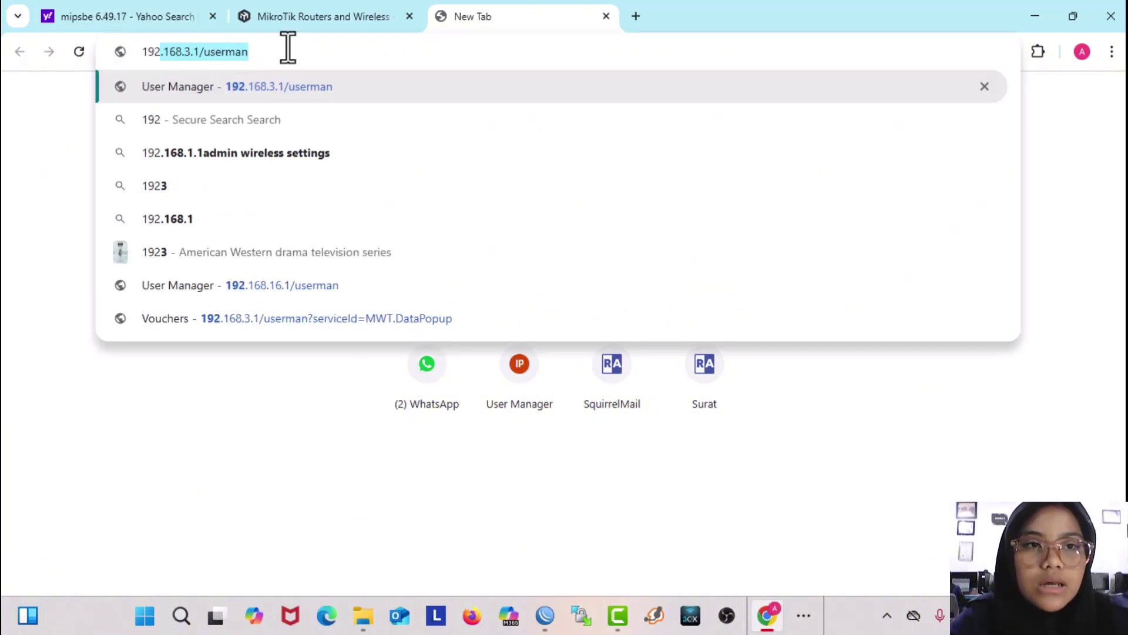
{"action": "type", "text": ".1"}
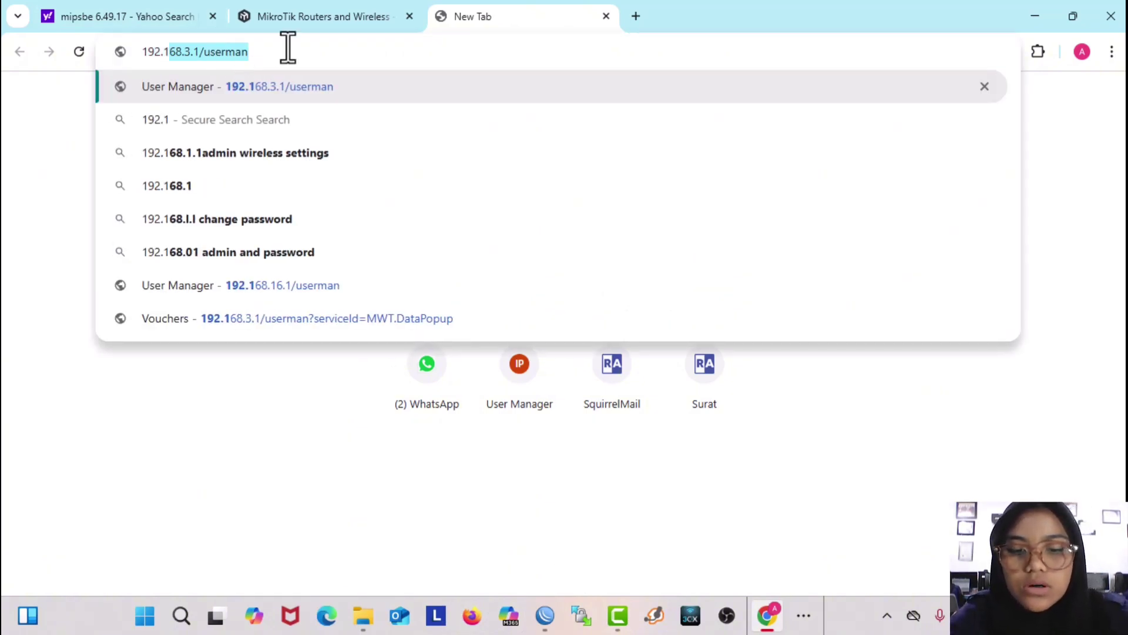
{"action": "type", "text": "68.168"}
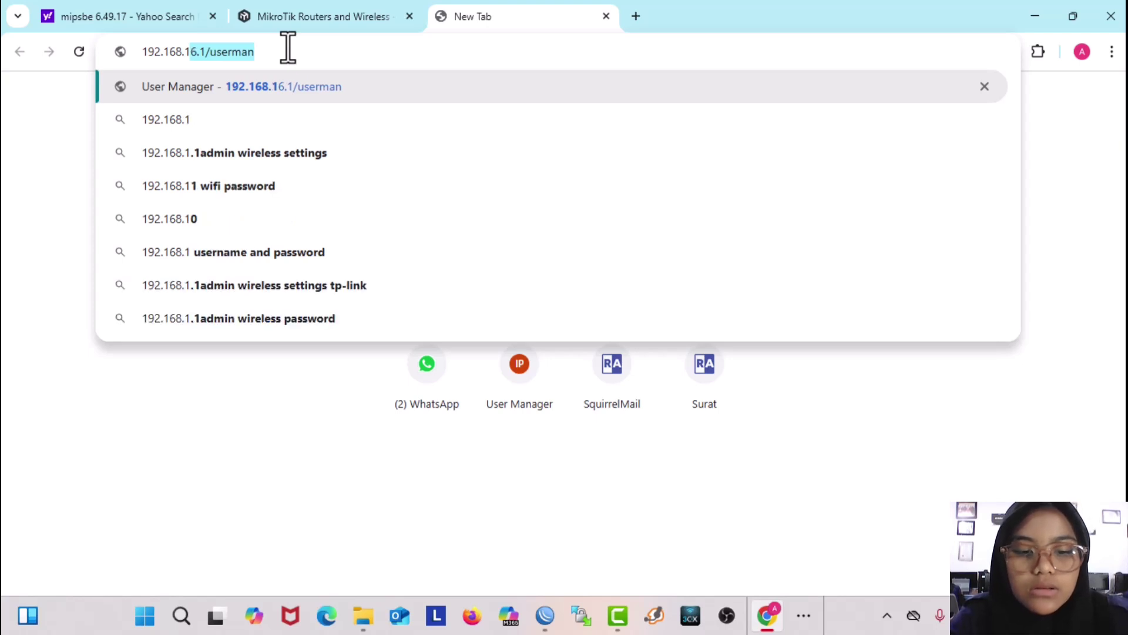
{"action": "type", "text": ".1"}
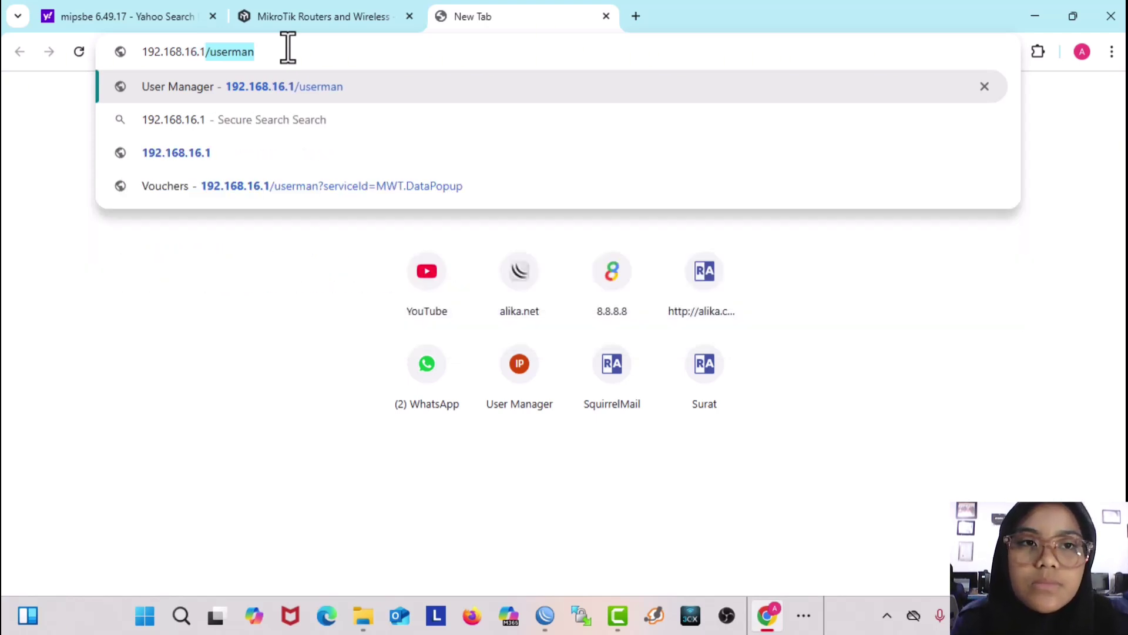
{"action": "key", "text": "Return"}
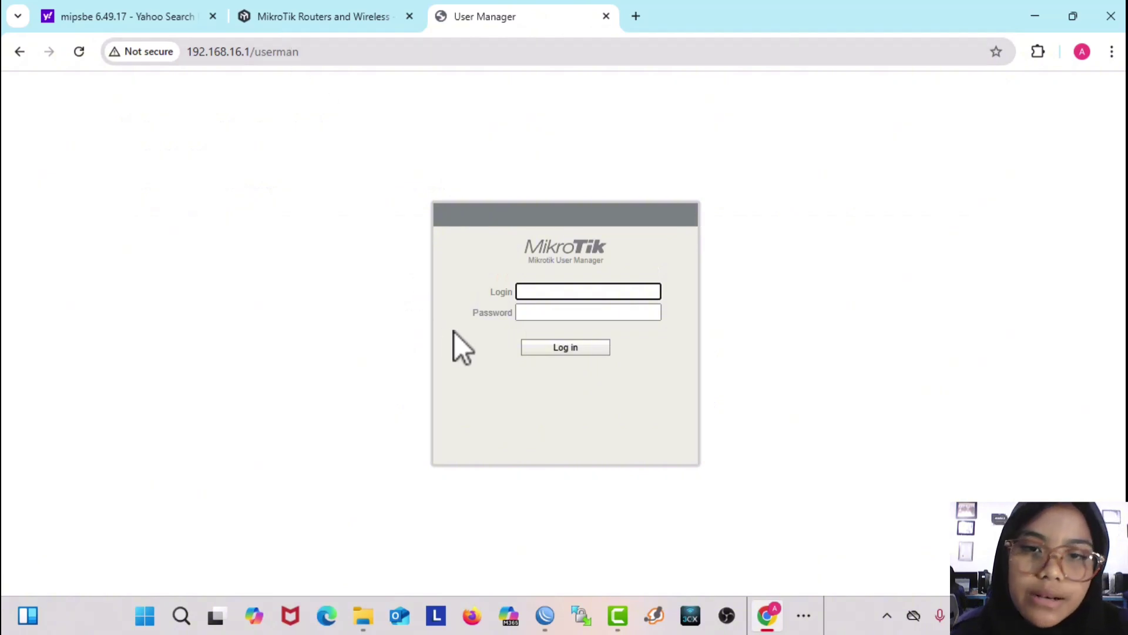
{"action": "type", "text": "admin"}
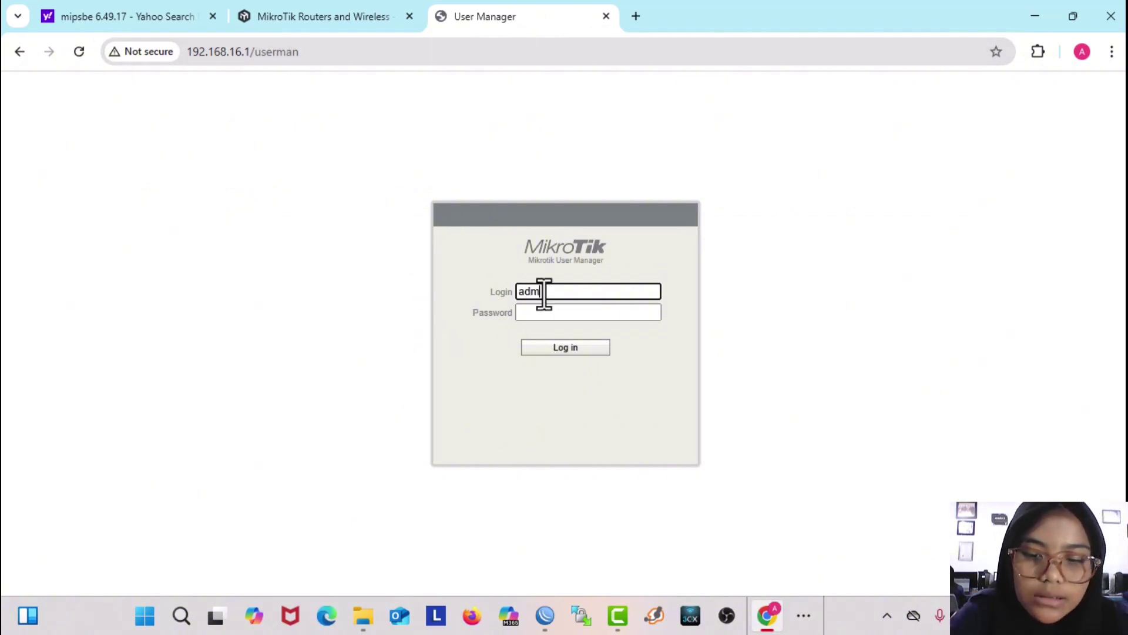
Step: Sign in to User Manager and delete the router entry alika
{"action": "left_click", "coordinate": [567, 348]}
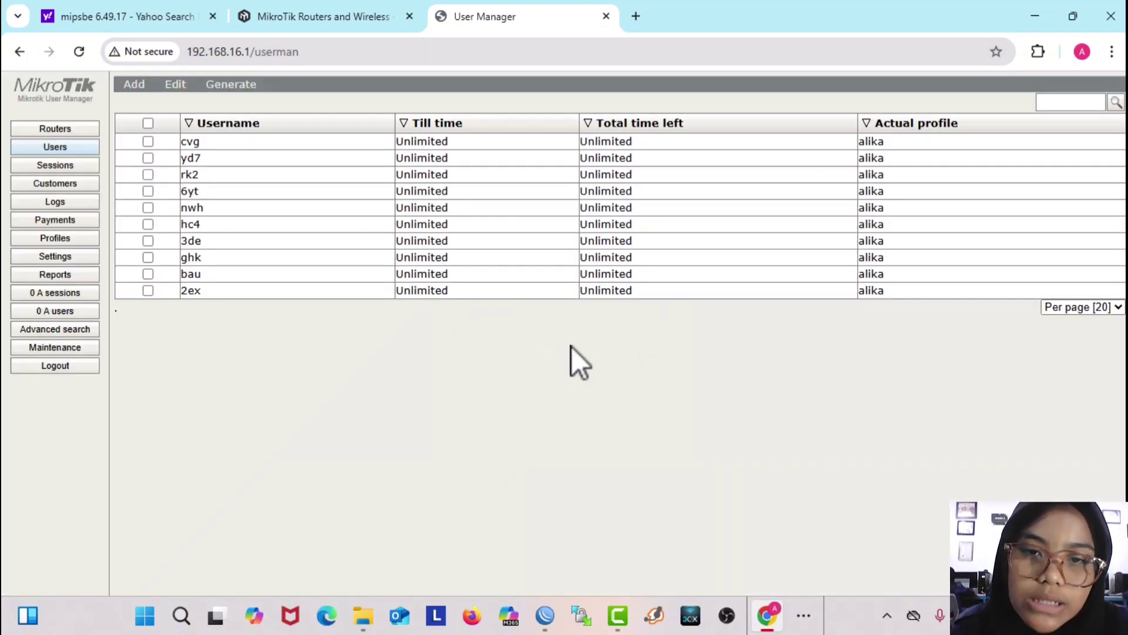
{"action": "left_click", "coordinate": [55, 129]}
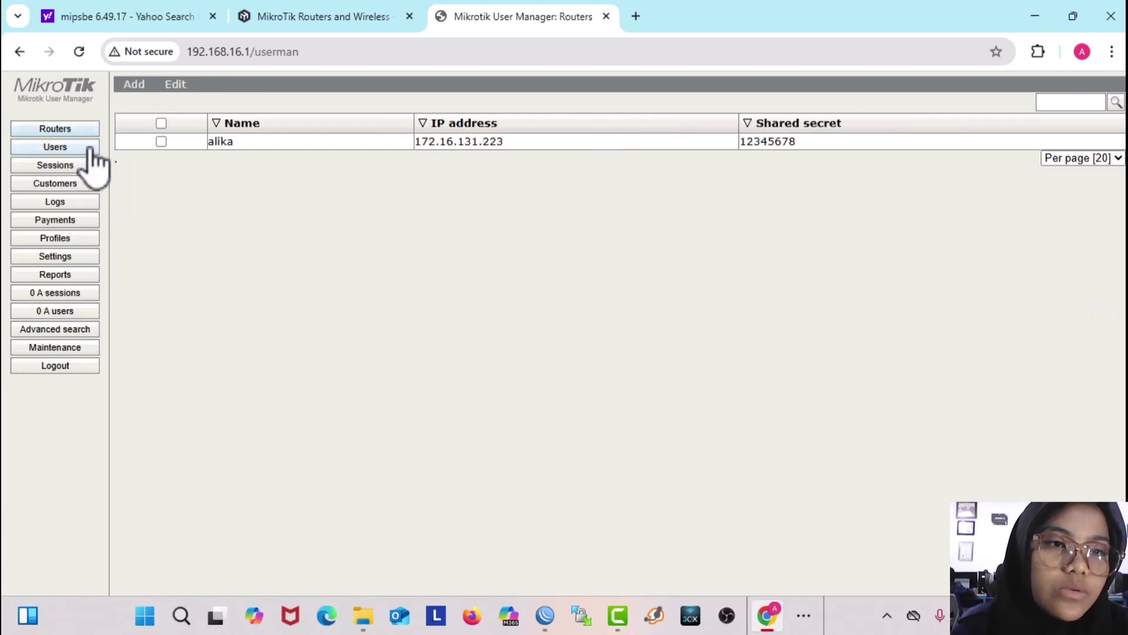
{"action": "left_click", "coordinate": [161, 124]}
{"action": "left_click", "coordinate": [175, 85]}
{"action": "left_click", "coordinate": [188, 133]}
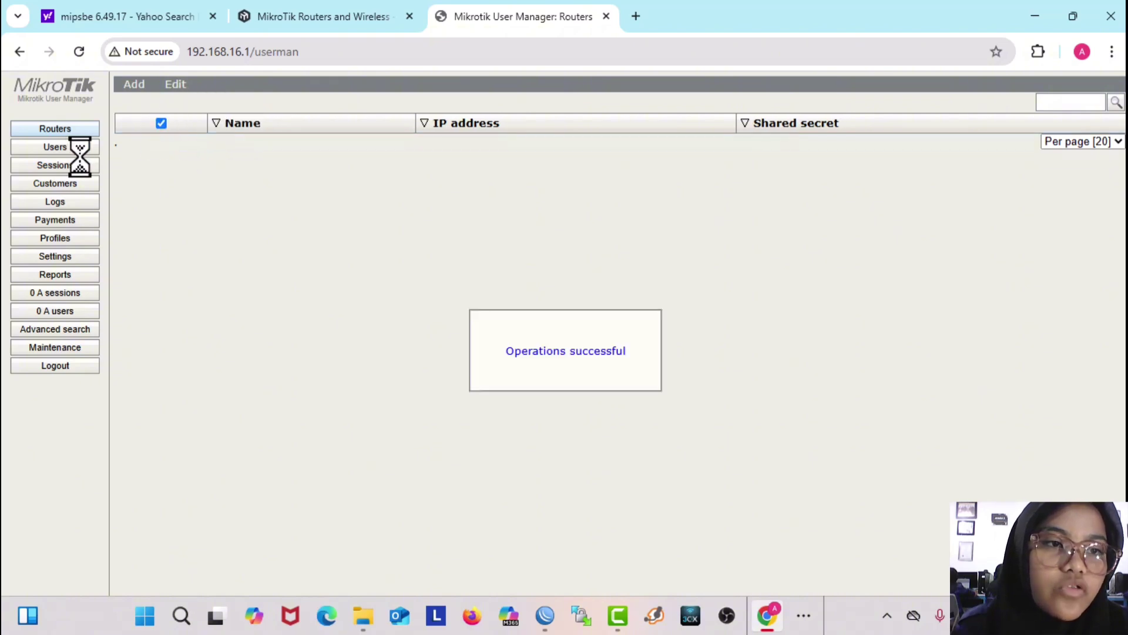
Step: Select all ten users and permanently delete them
{"action": "left_click", "coordinate": [62, 147]}
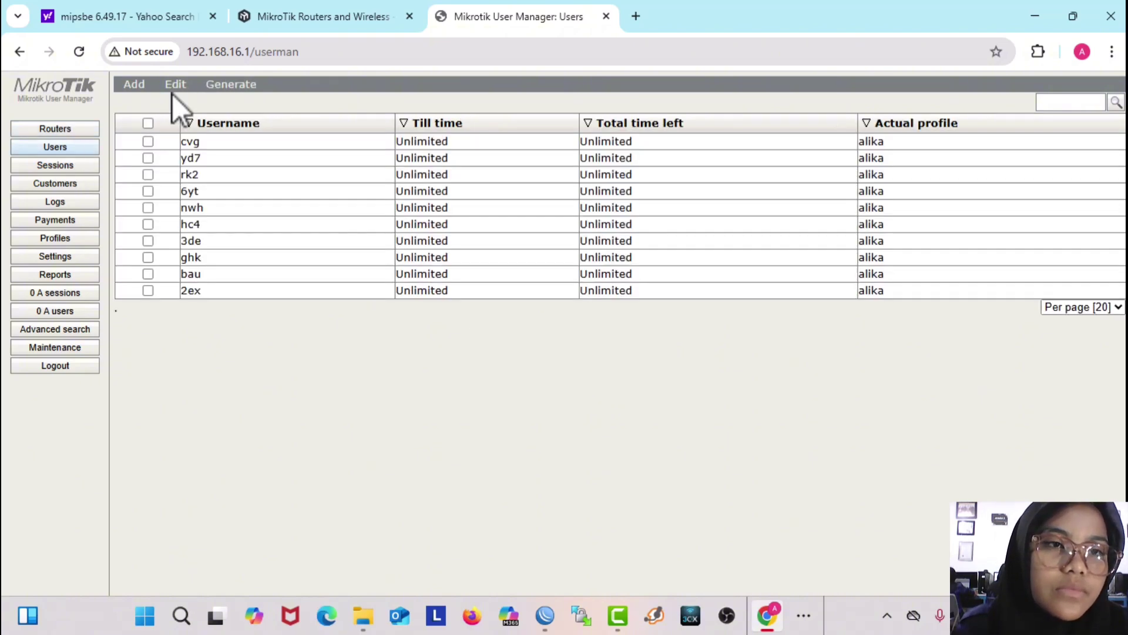
{"action": "left_click", "coordinate": [148, 123]}
{"action": "left_click", "coordinate": [170, 89]}
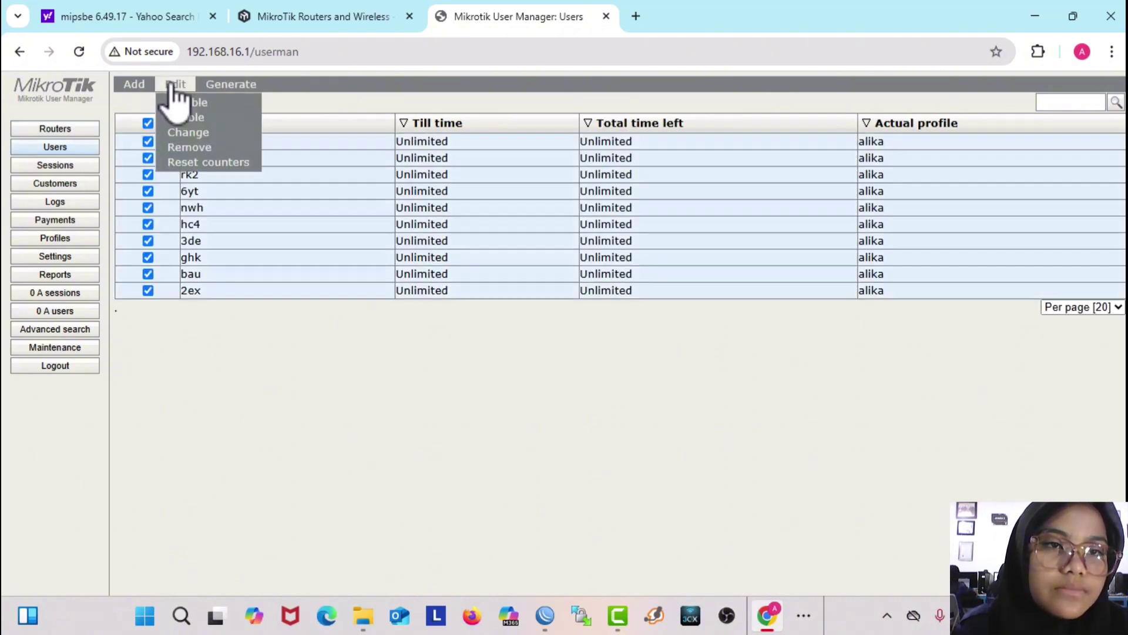
{"action": "left_click", "coordinate": [200, 150]}
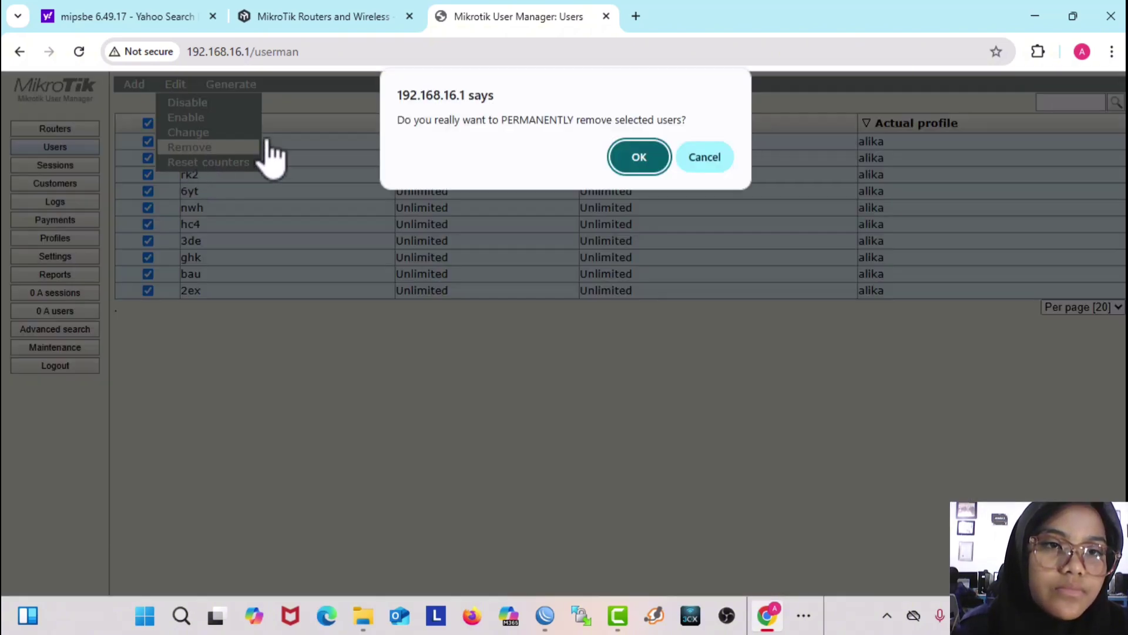
{"action": "left_click", "coordinate": [638, 158]}
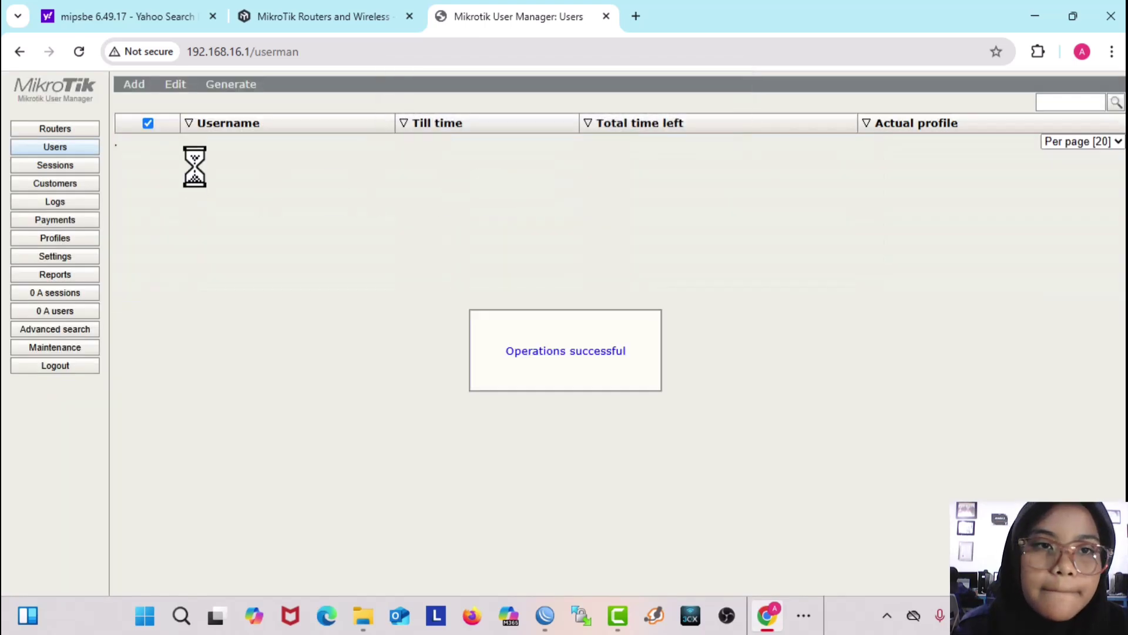
Step: Open and dismiss the user-generation menus, then clear the select-all checkbox
{"action": "left_click", "coordinate": [235, 88]}
{"action": "left_click", "coordinate": [230, 115]}
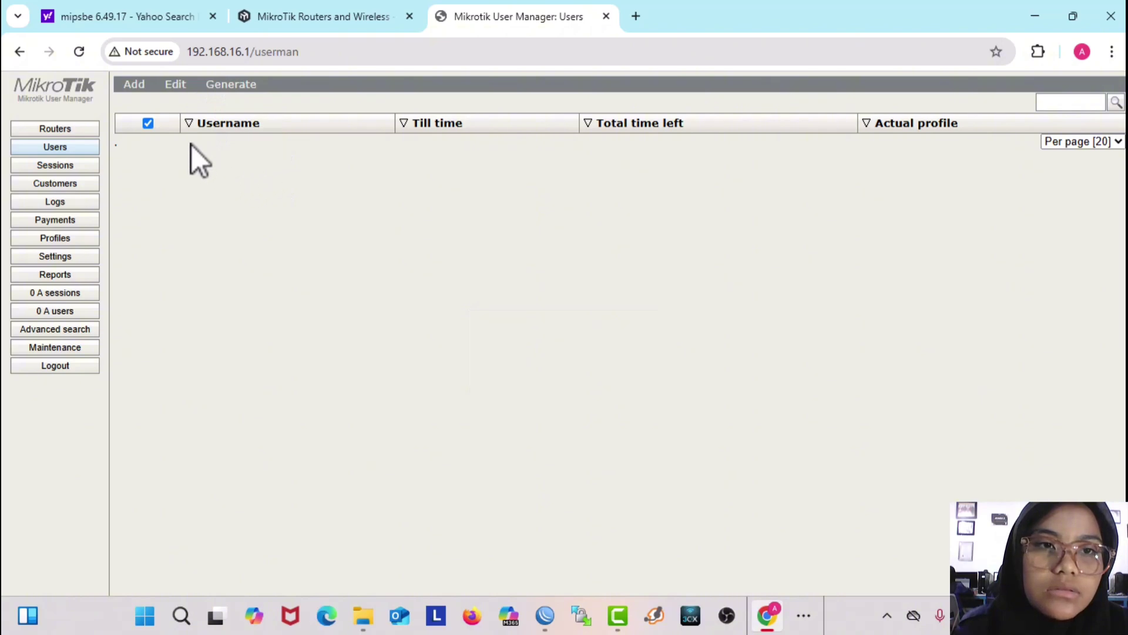
{"action": "mouse_move", "coordinate": [226, 88]}
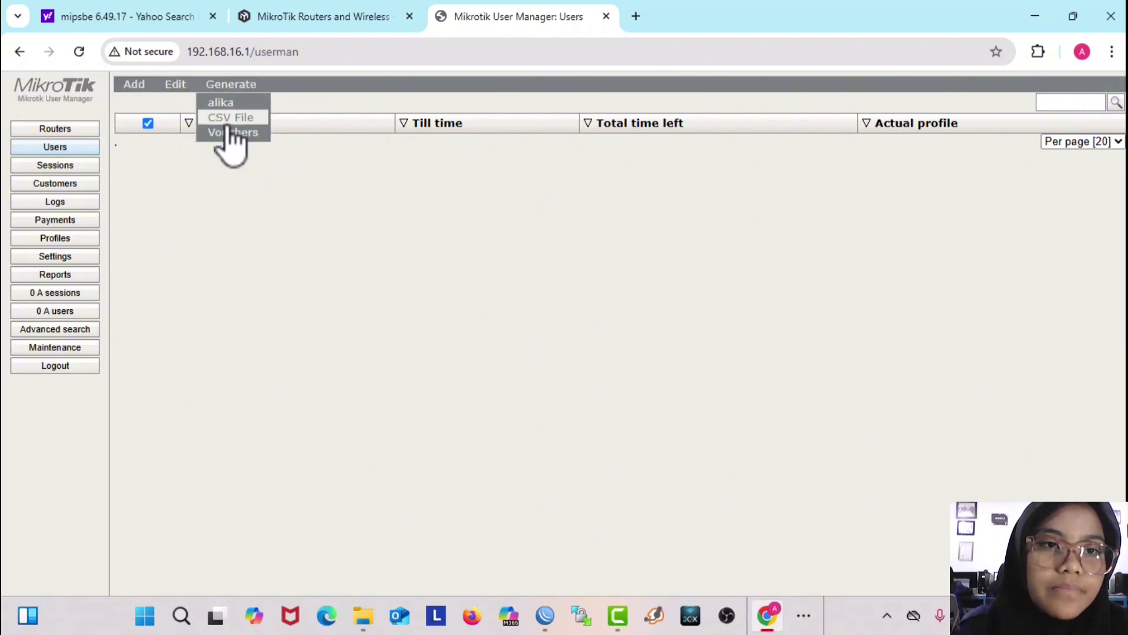
{"action": "right_click", "coordinate": [233, 108]}
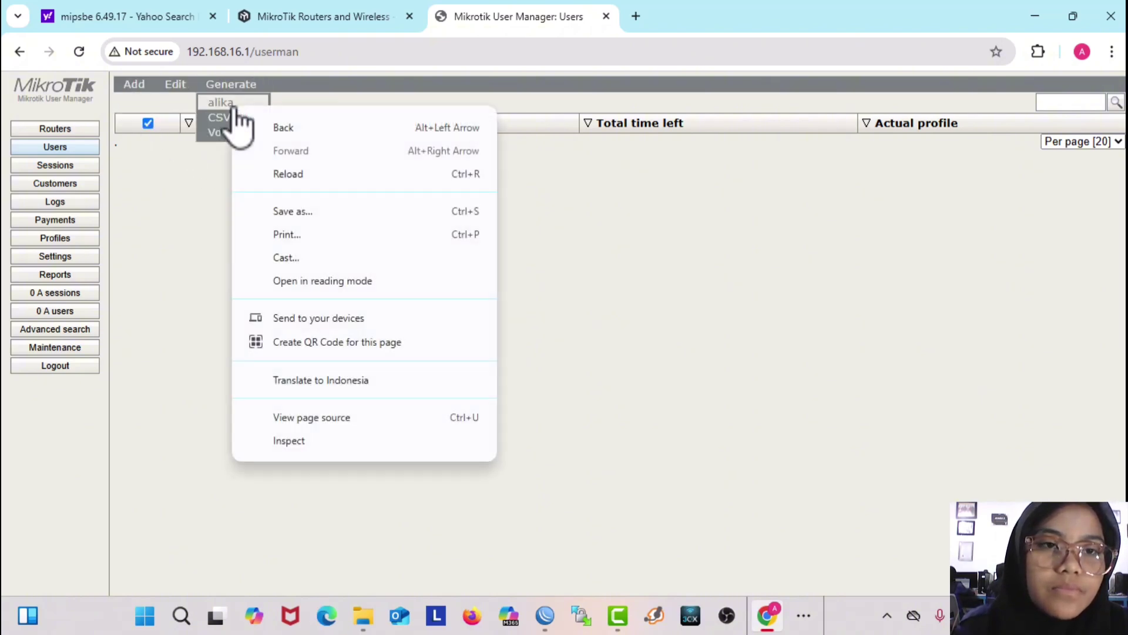
{"action": "left_click", "coordinate": [200, 167]}
{"action": "left_click", "coordinate": [147, 123]}
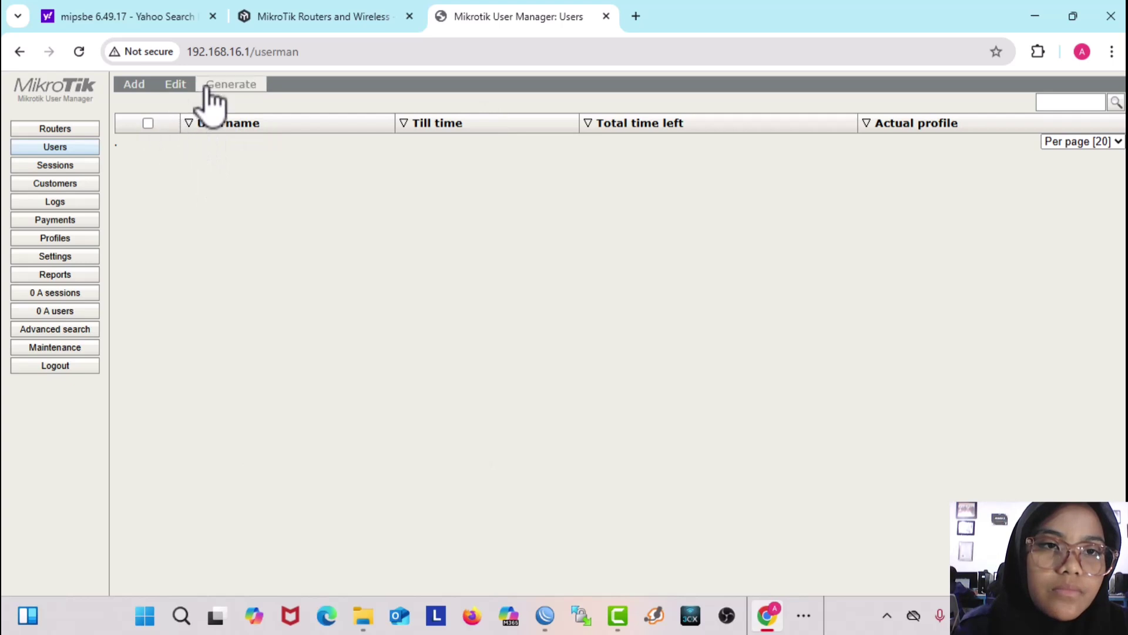
Step: Delete the existing user profile
{"action": "left_click", "coordinate": [55, 165]}
{"action": "left_click", "coordinate": [59, 239]}
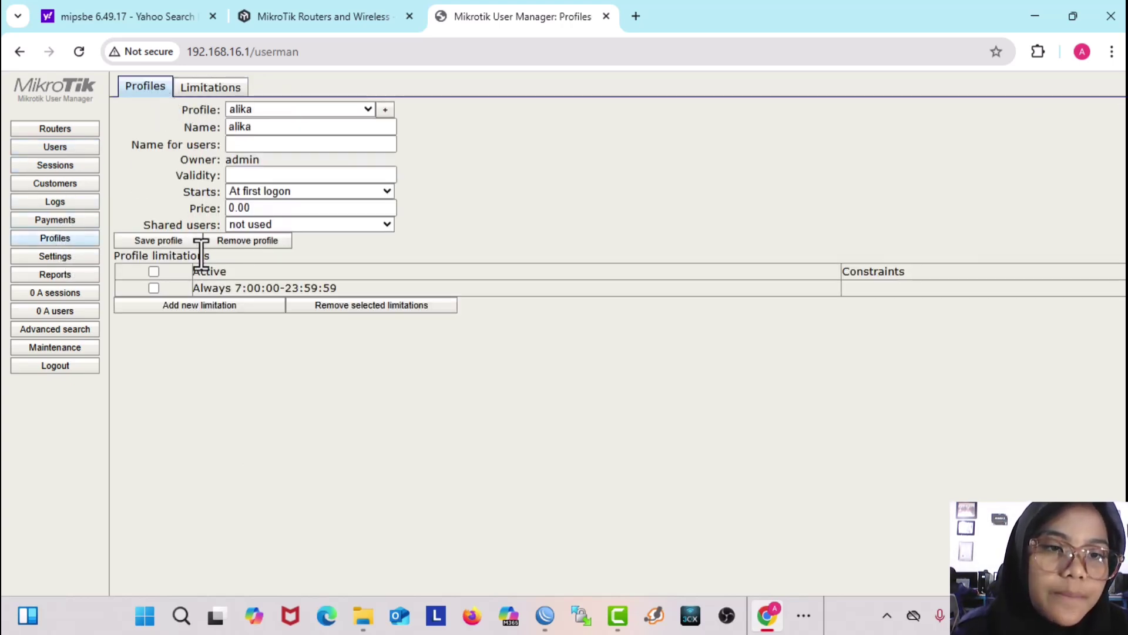
{"action": "left_click", "coordinate": [244, 241]}
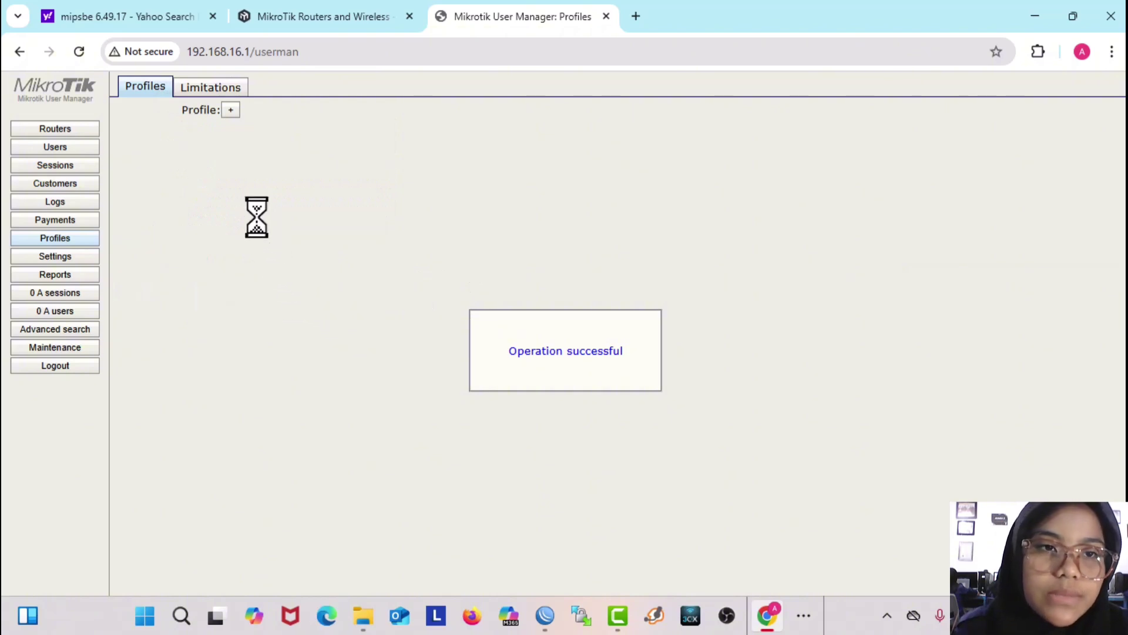
Step: Select all limitations and permanently delete the alika limitation
{"action": "left_click", "coordinate": [212, 88]}
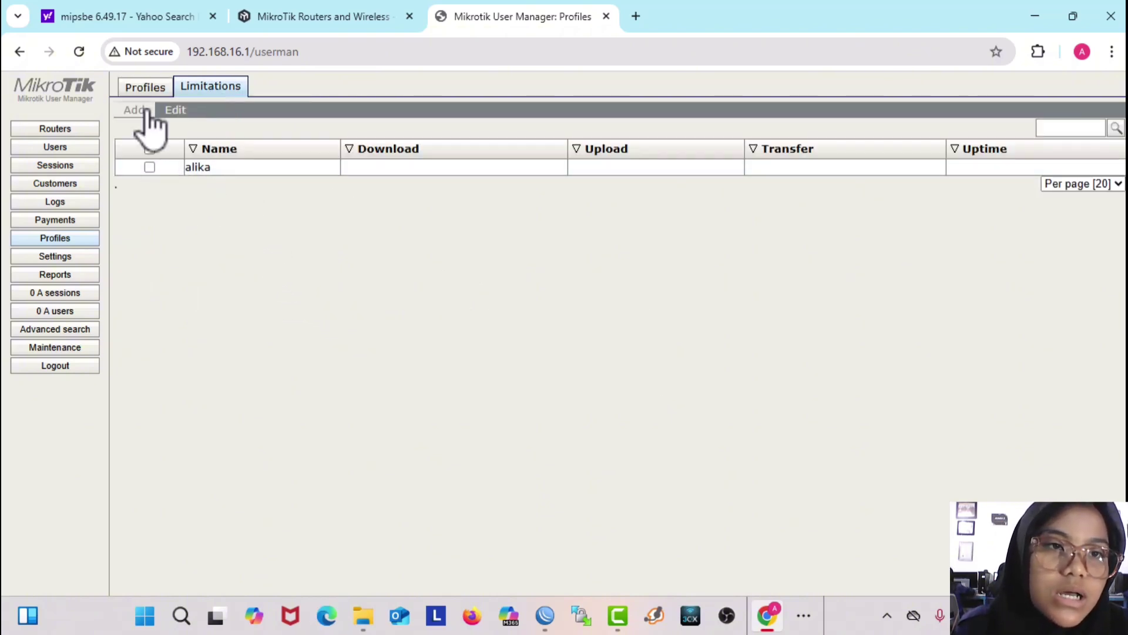
{"action": "left_click", "coordinate": [188, 127]}
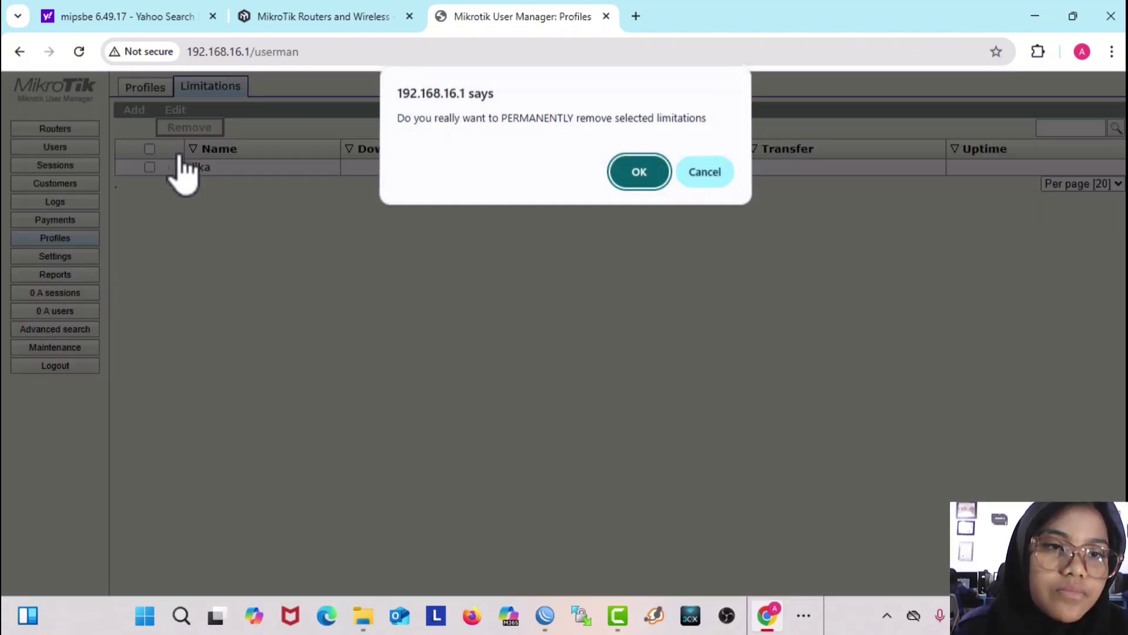
{"action": "left_click", "coordinate": [634, 172]}
{"action": "left_click", "coordinate": [149, 149]}
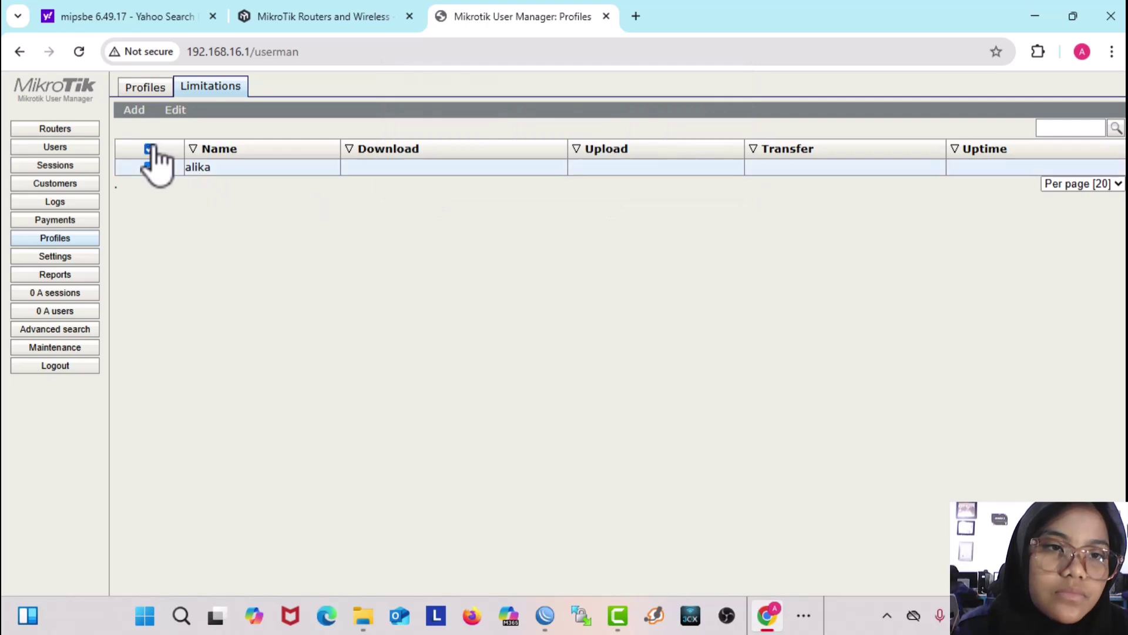
{"action": "left_click", "coordinate": [190, 127]}
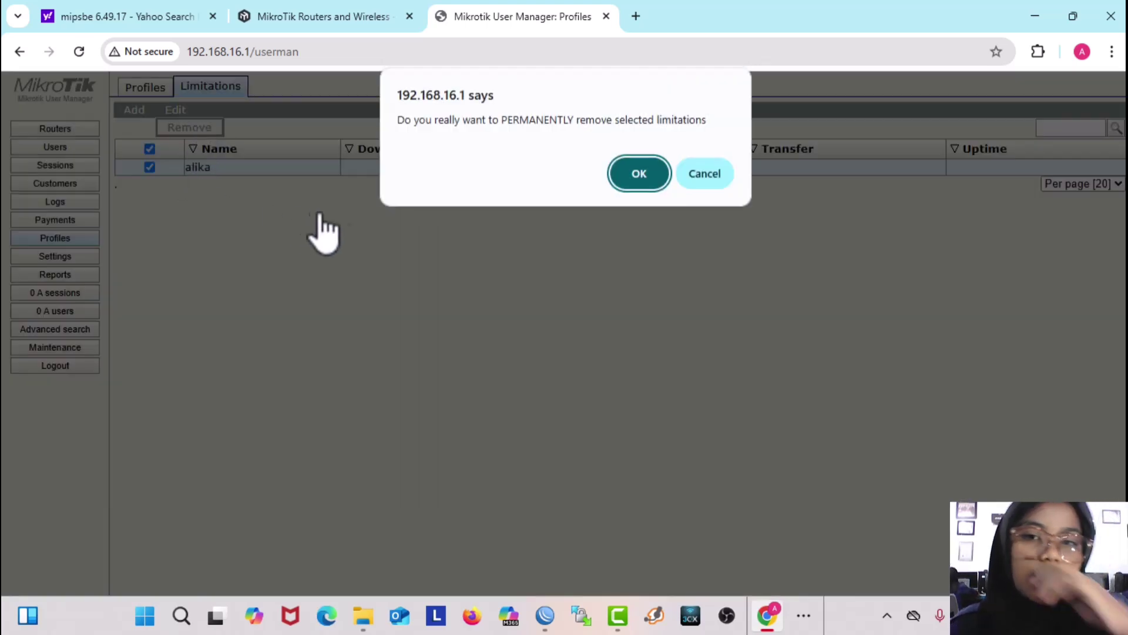
{"action": "left_click", "coordinate": [637, 175]}
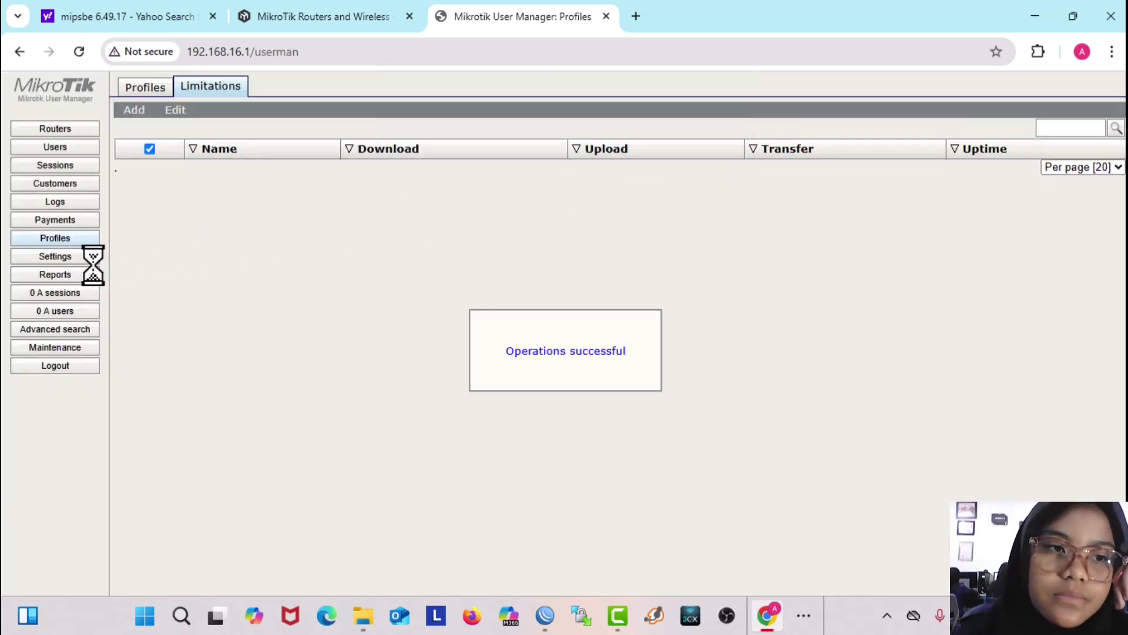
{"action": "left_click", "coordinate": [80, 255]}
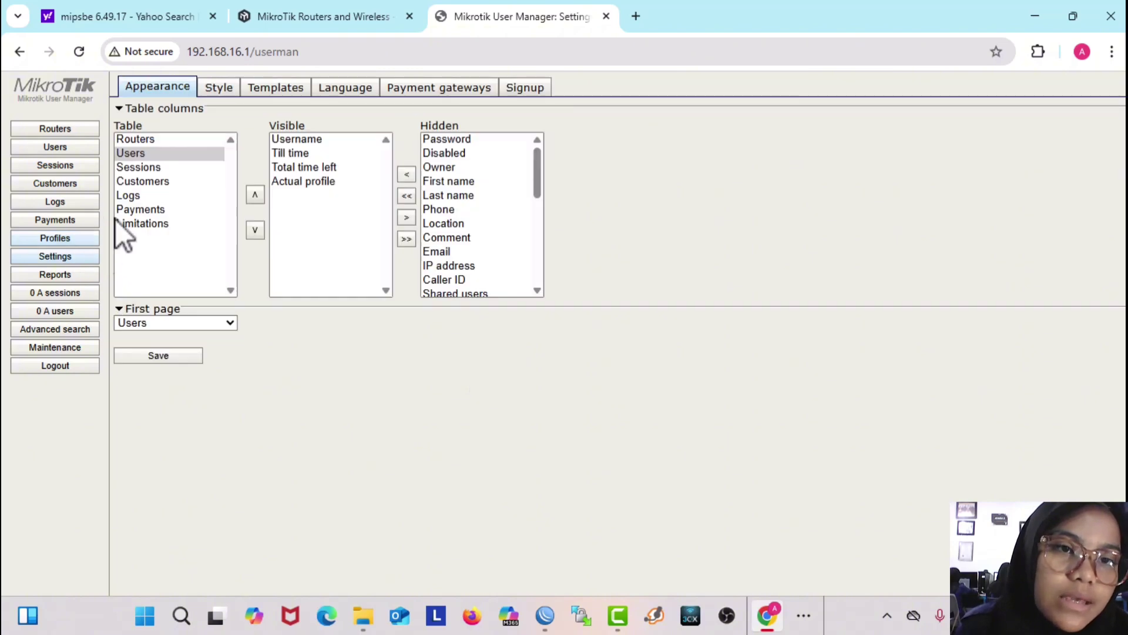
Step: Delete the alika template and clear the CSV File template's Header, Row, Footer and Break code
{"action": "left_click", "coordinate": [286, 88]}
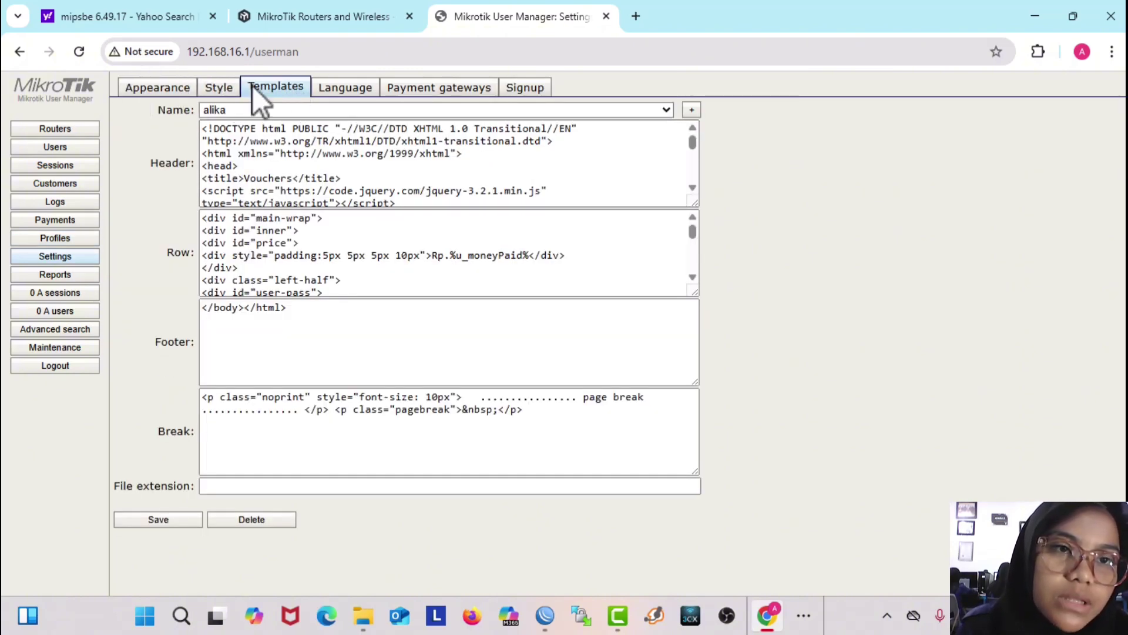
{"action": "left_click", "coordinate": [248, 520]}
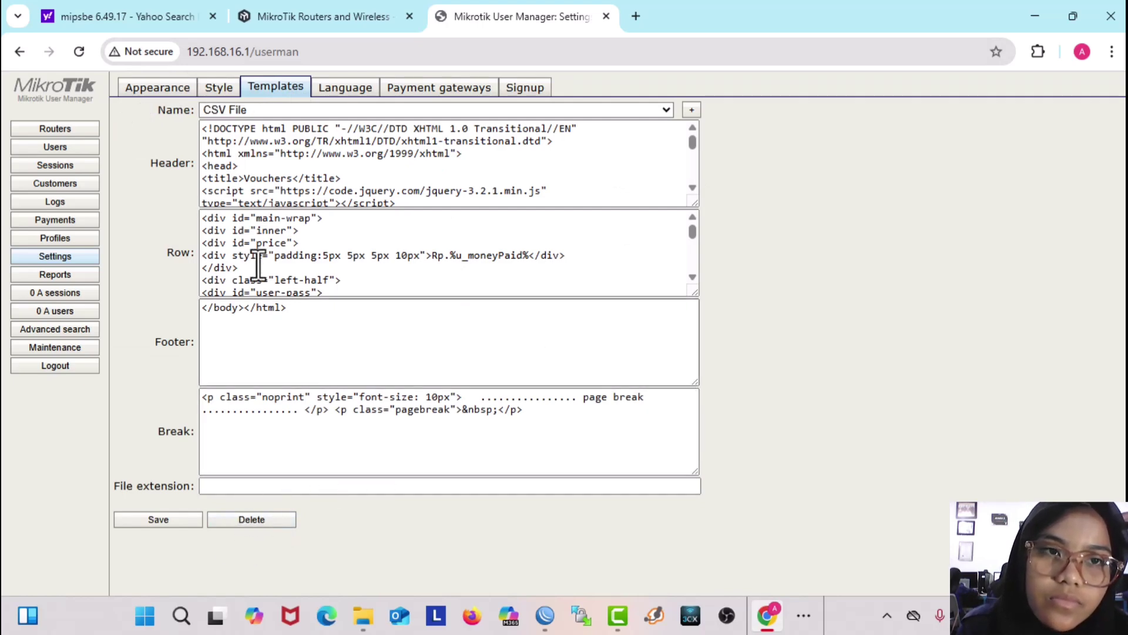
{"action": "left_click", "coordinate": [214, 139]}
{"action": "left_click_drag", "start_coordinate": [213, 138], "coordinate": [559, 530]}
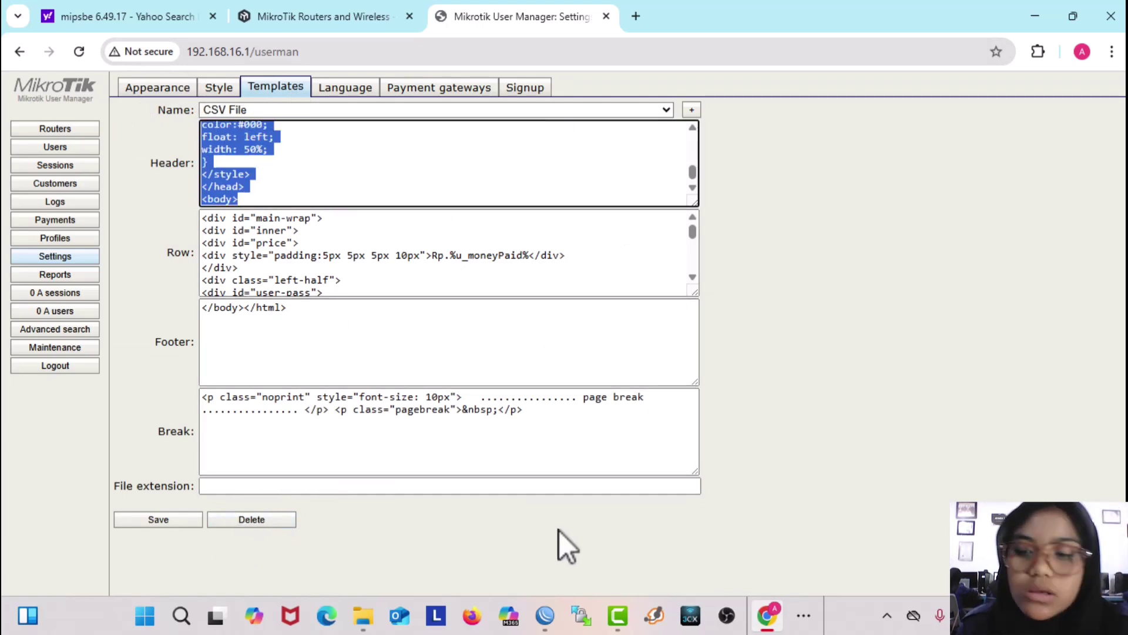
{"action": "key", "text": "Delete"}
{"action": "left_click_drag", "start_coordinate": [202, 218], "coordinate": [496, 475]}
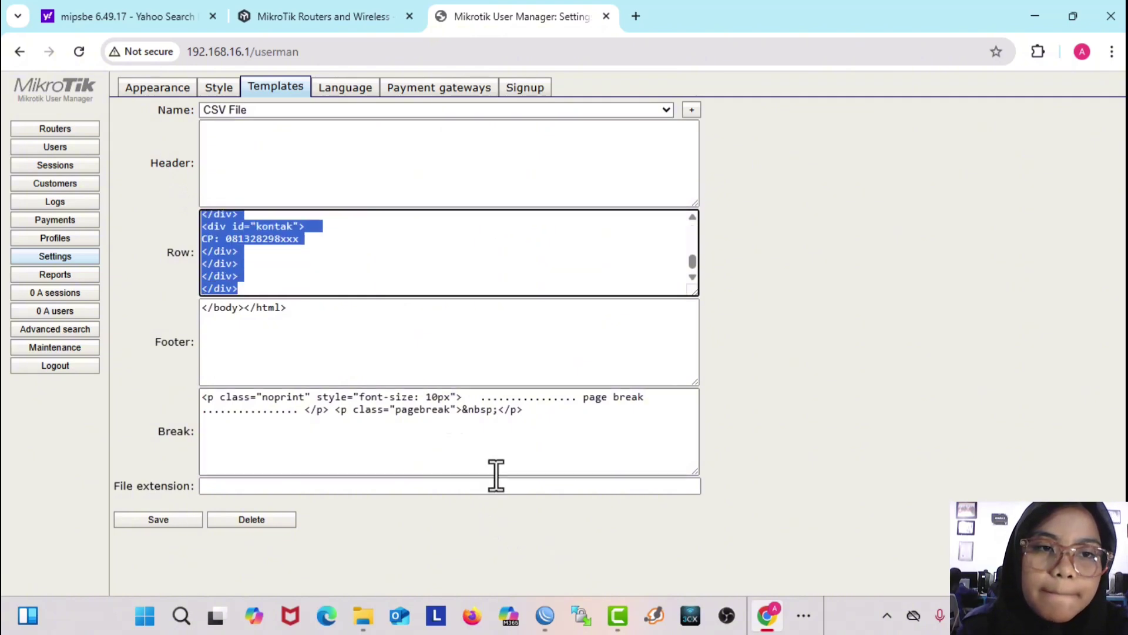
{"action": "key", "text": "Delete"}
{"action": "left_click_drag", "start_coordinate": [207, 311], "coordinate": [401, 441]}
{"action": "key", "text": "Delete"}
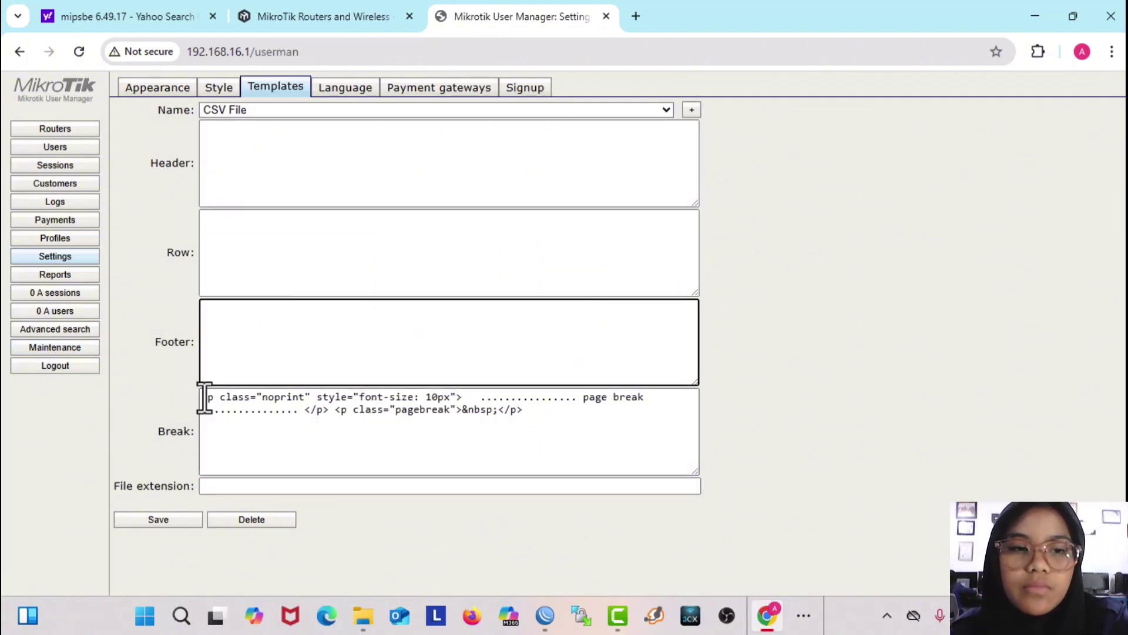
{"action": "left_click_drag", "start_coordinate": [201, 392], "coordinate": [529, 423]}
{"action": "key", "text": "Delete"}
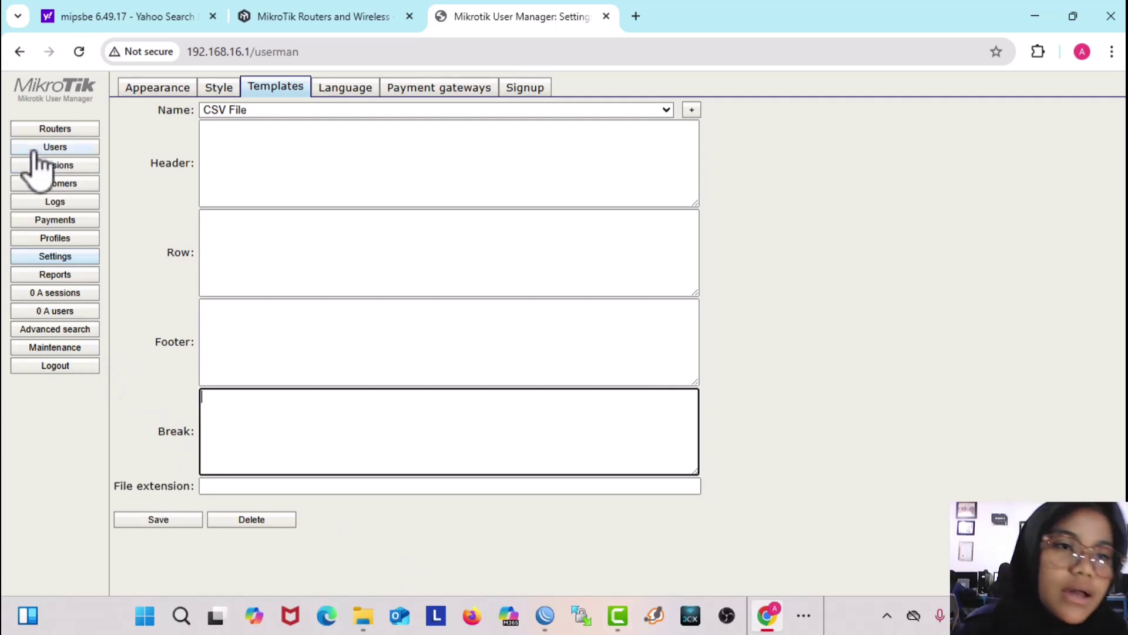
{"action": "left_click", "coordinate": [71, 276]}
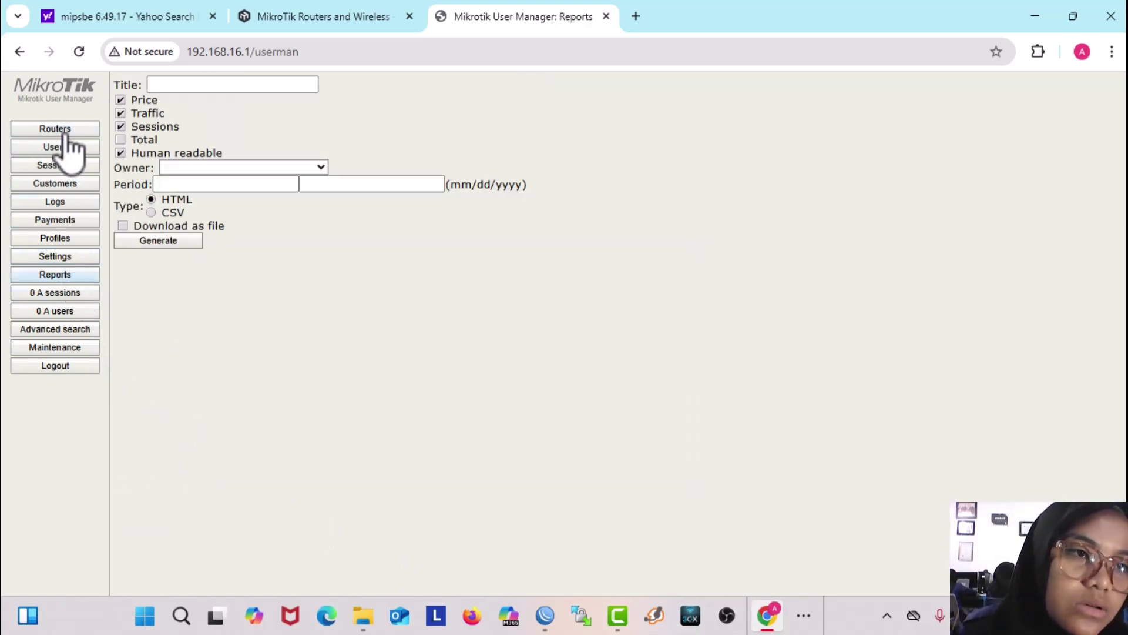
Step: Start a new router entry under Routers, name it, and delete the 0.0.0.0 IP address
{"action": "left_click", "coordinate": [53, 130]}
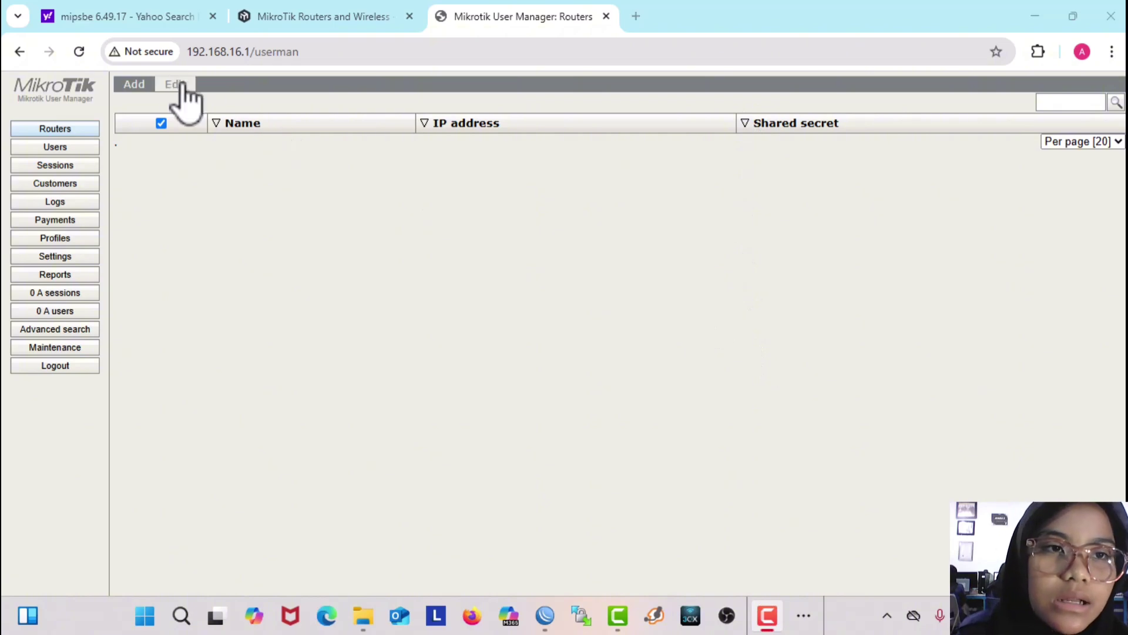
{"action": "left_click", "coordinate": [134, 86]}
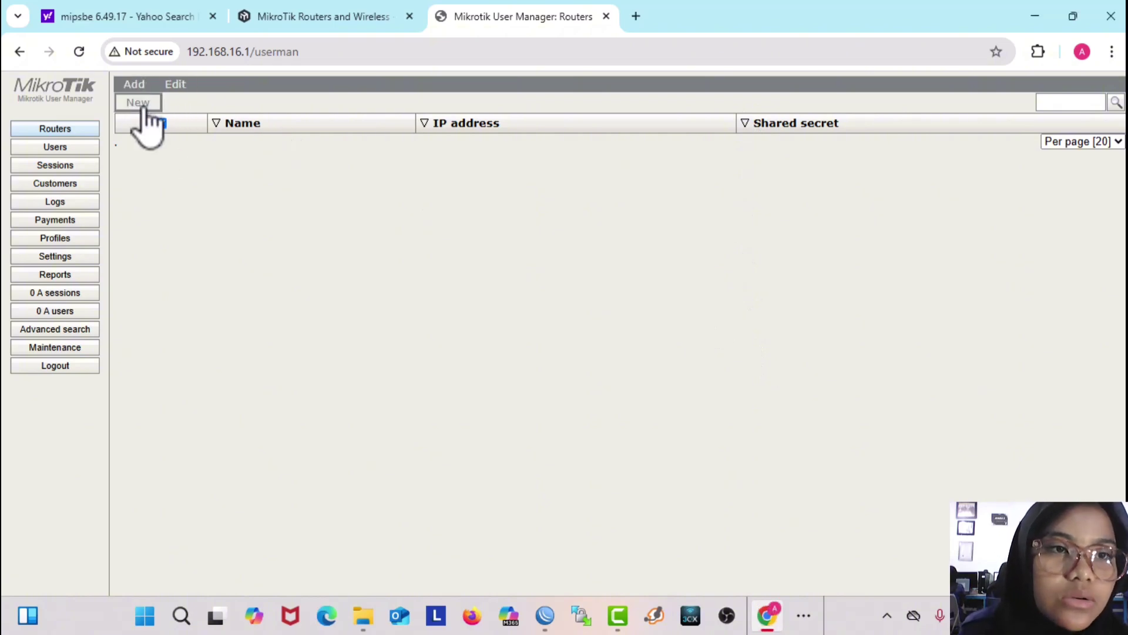
{"action": "left_click", "coordinate": [144, 110]}
{"action": "left_click", "coordinate": [565, 225]}
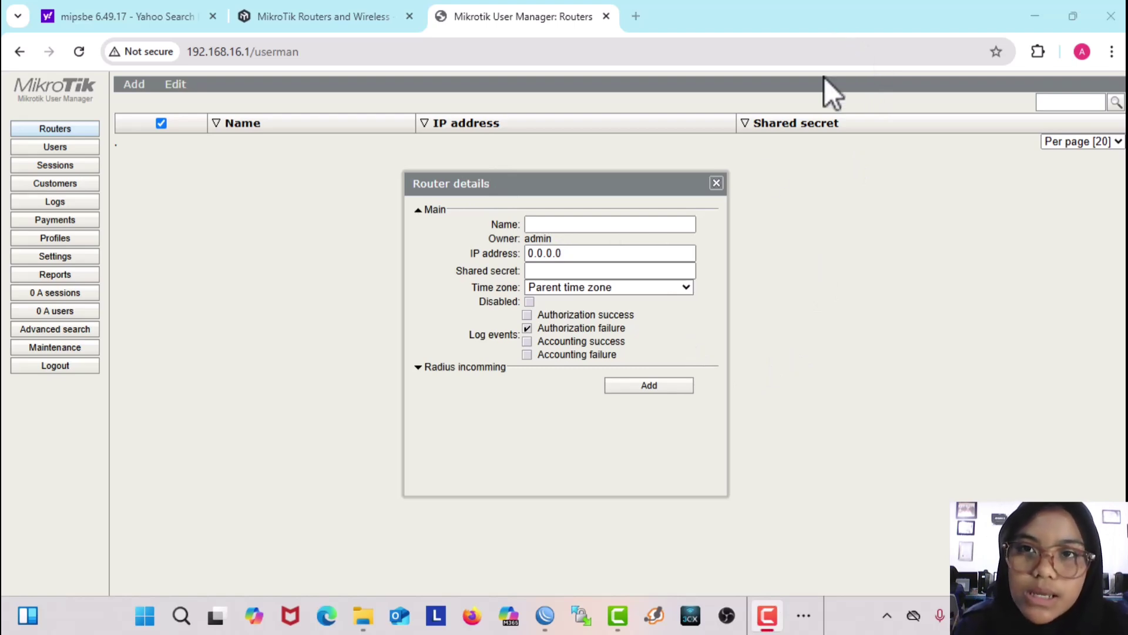
{"action": "left_click", "coordinate": [642, 224]}
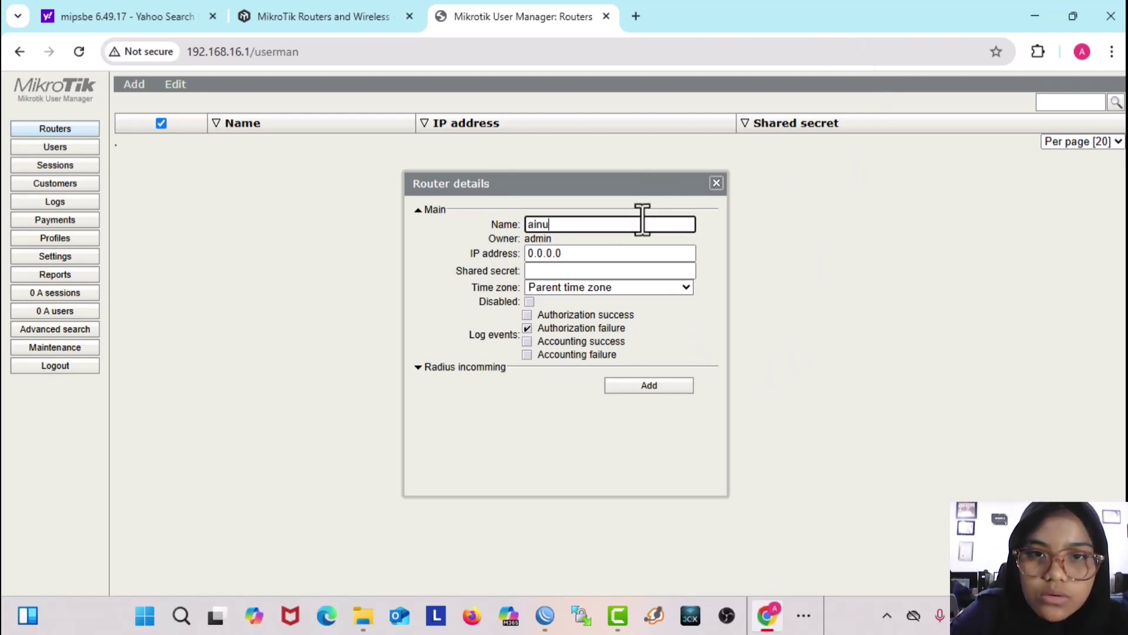
{"action": "left_click", "coordinate": [586, 265]}
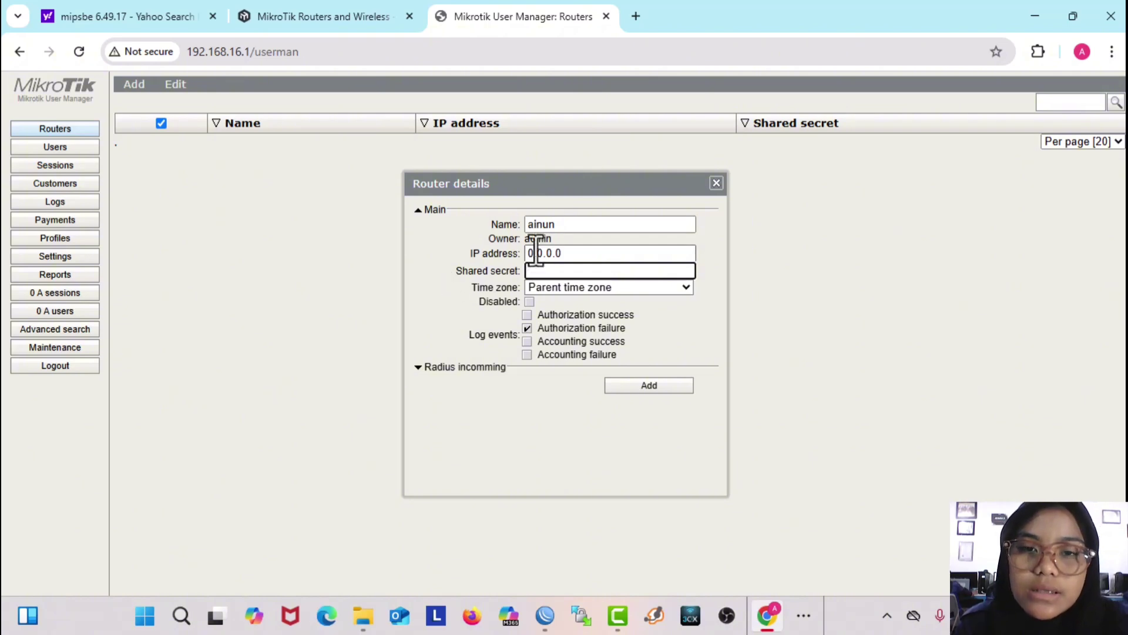
{"action": "left_click_drag", "start_coordinate": [562, 253], "coordinate": [515, 262]}
{"action": "key", "text": "BackSpace"}
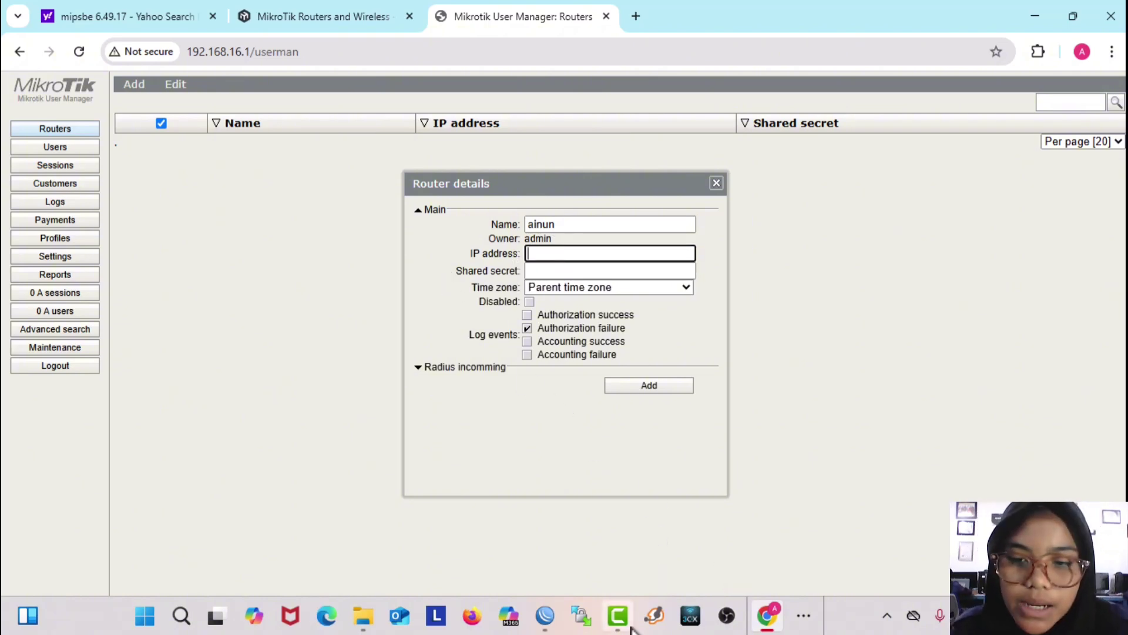
Step: Open ether1's DHCP client status in WinBox and select its address 172.16.131.223
{"action": "left_click", "coordinate": [545, 617]}
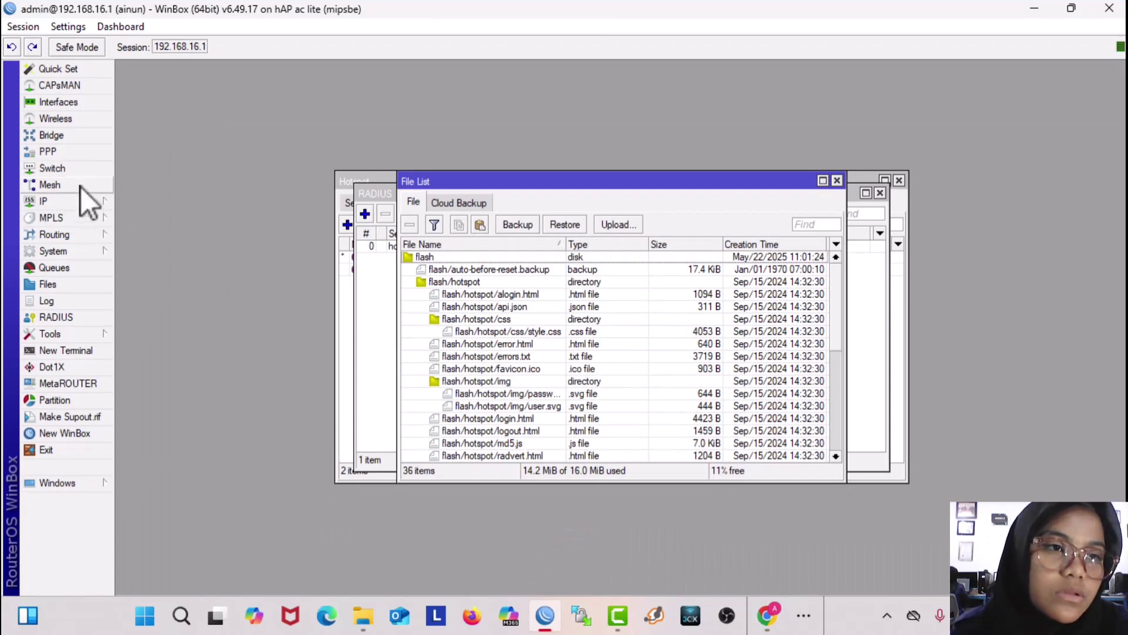
{"action": "left_click", "coordinate": [80, 203]}
{"action": "left_click", "coordinate": [141, 239]}
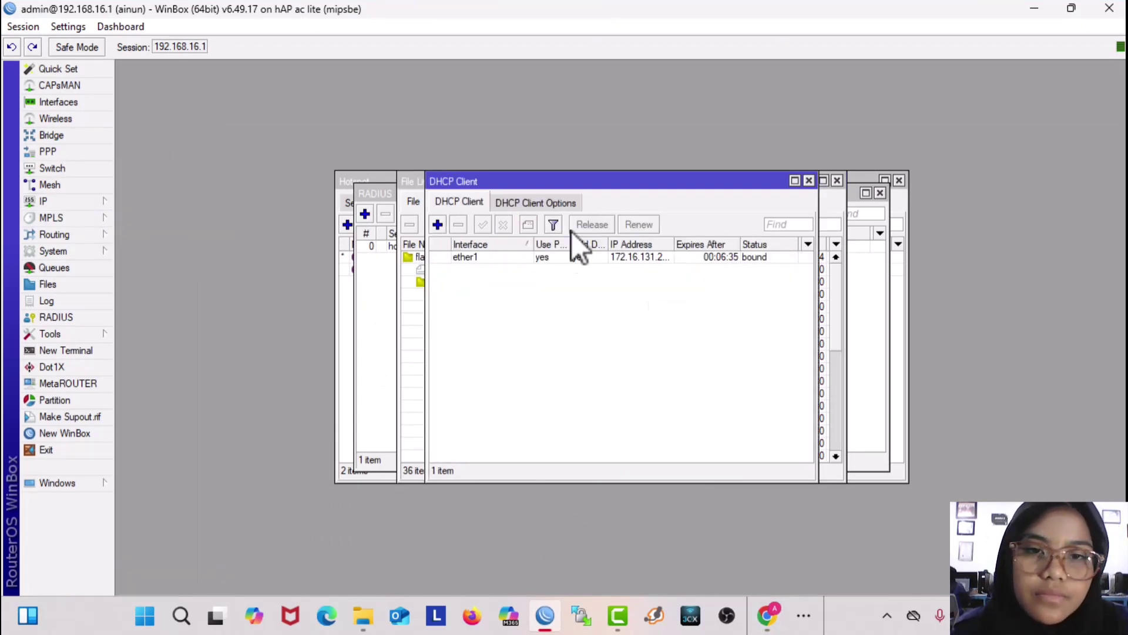
{"action": "double_click", "coordinate": [553, 257]}
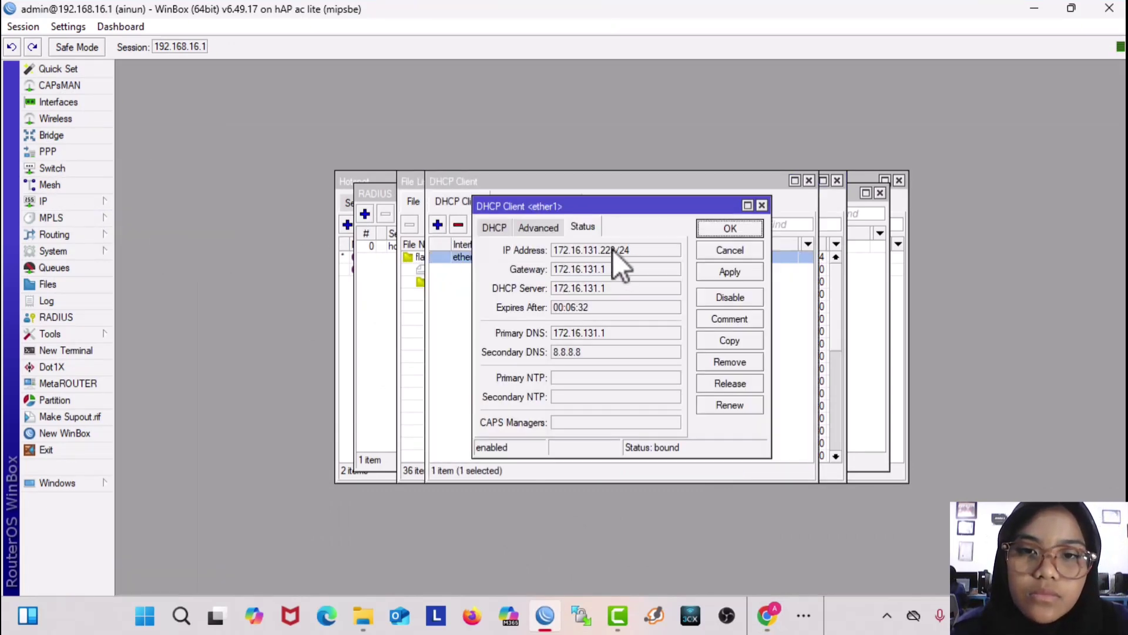
{"action": "left_click_drag", "start_coordinate": [614, 250], "coordinate": [508, 254]}
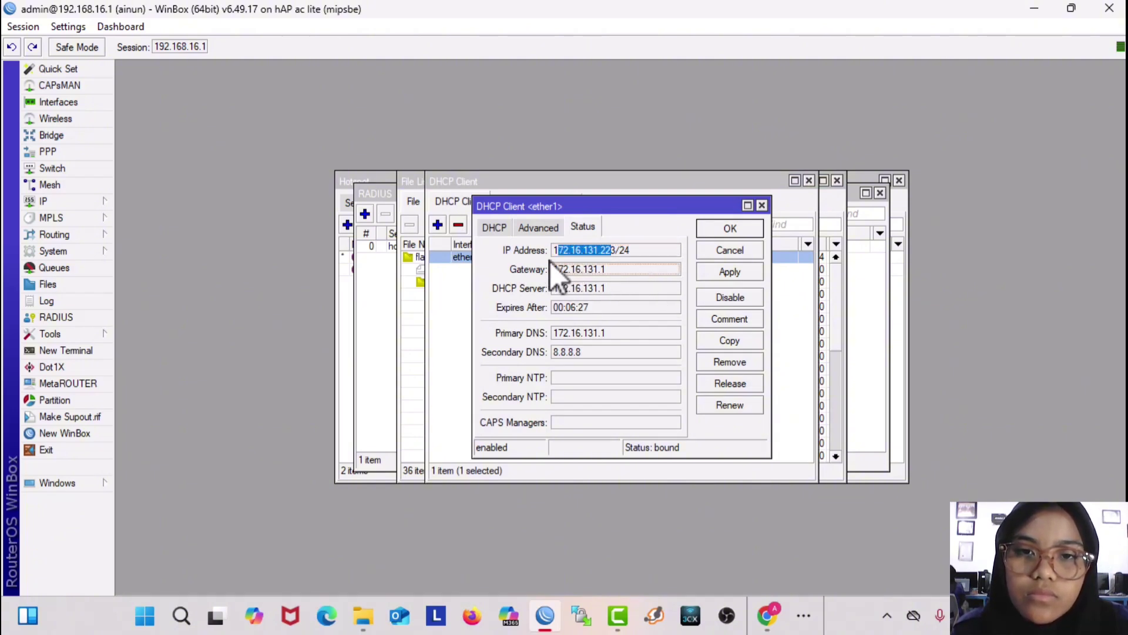
{"action": "left_click_drag", "start_coordinate": [555, 252], "coordinate": [618, 248]}
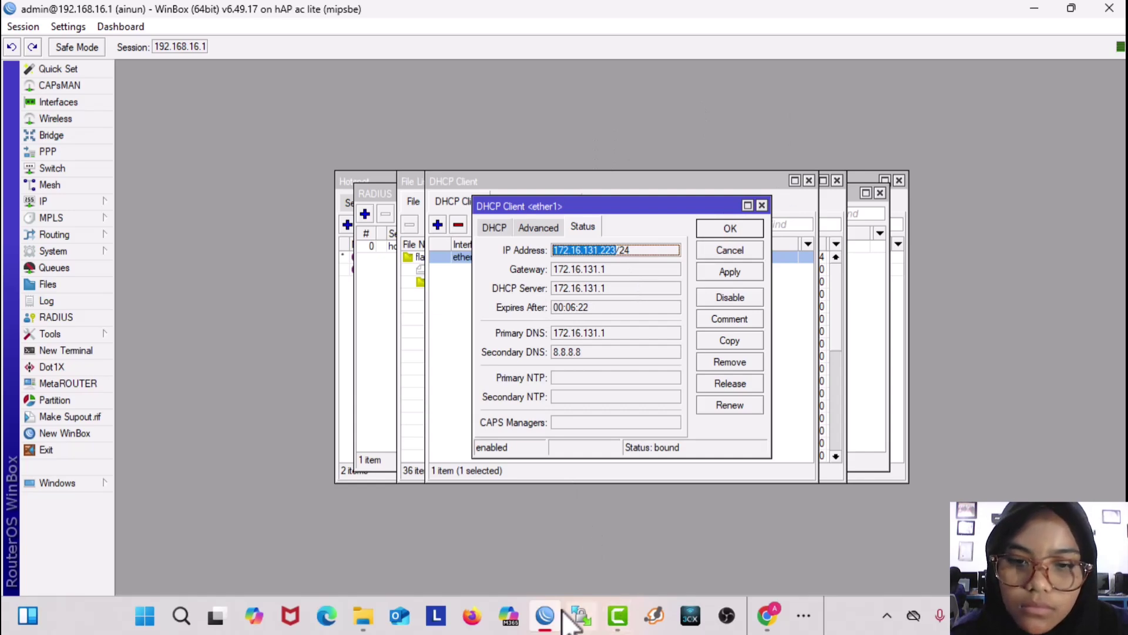
Step: Add router 172.16.131.223 with a shared secret, time zone +07:00, and authorization-success logging
{"action": "left_click", "coordinate": [767, 615]}
{"action": "left_click", "coordinate": [544, 253]}
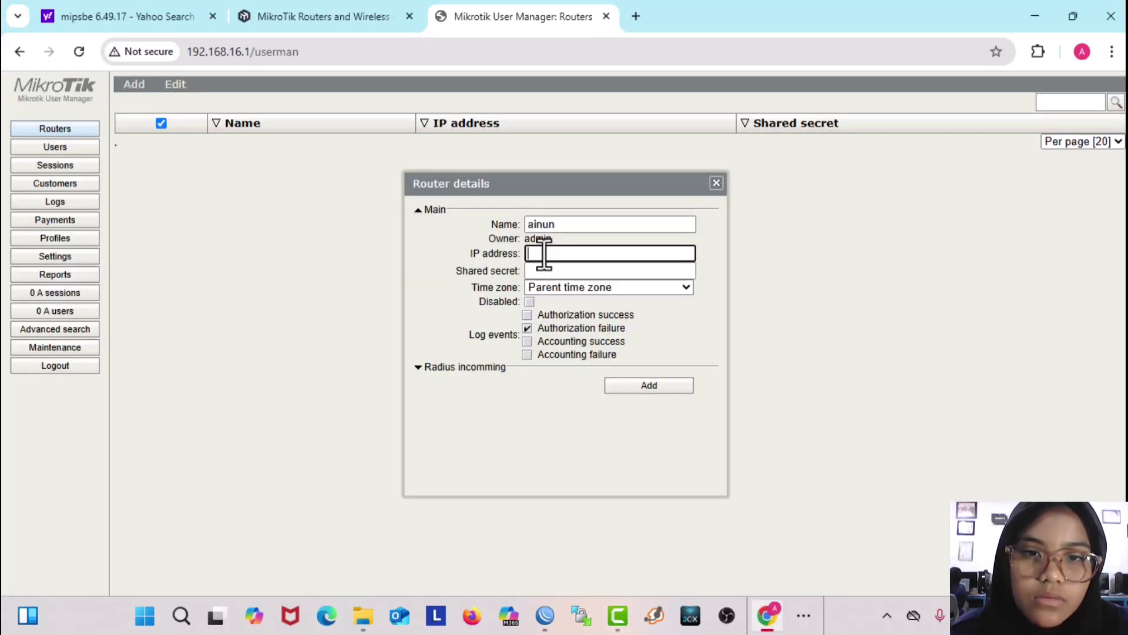
{"action": "left_click", "coordinate": [546, 271]}
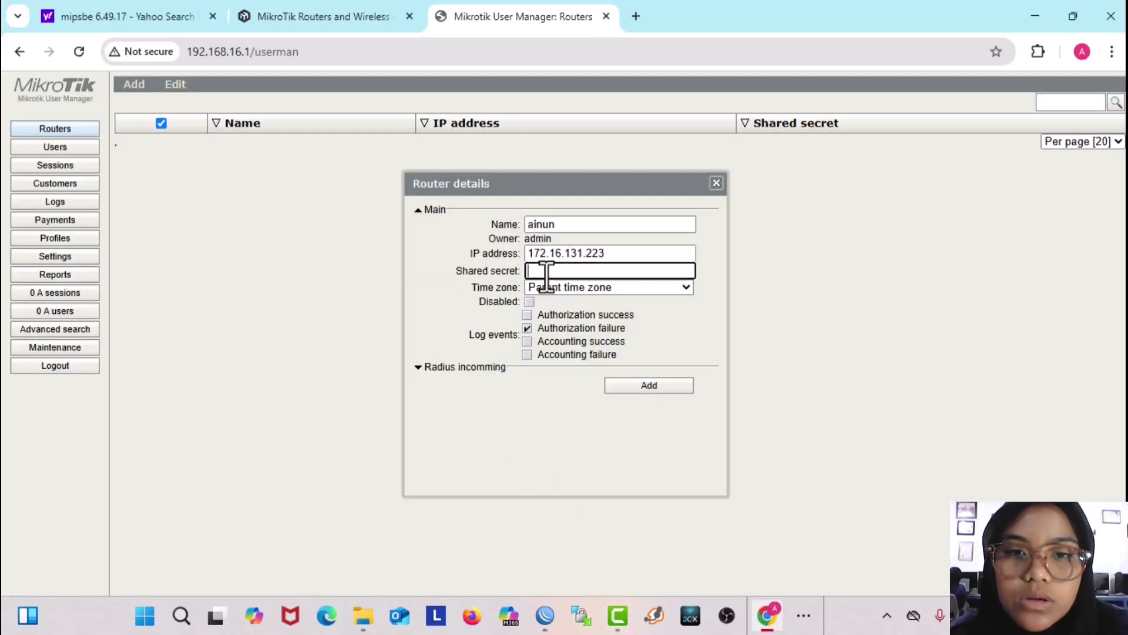
{"action": "type", "text": "1234"}
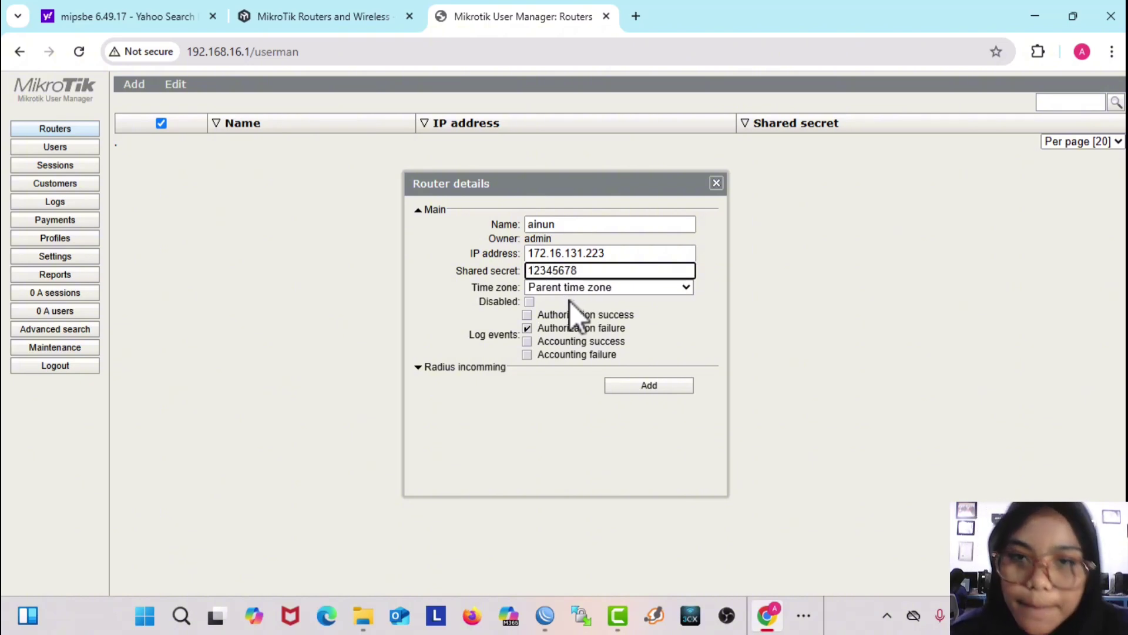
{"action": "type", "text": "5678"}
{"action": "left_click", "coordinate": [575, 287]}
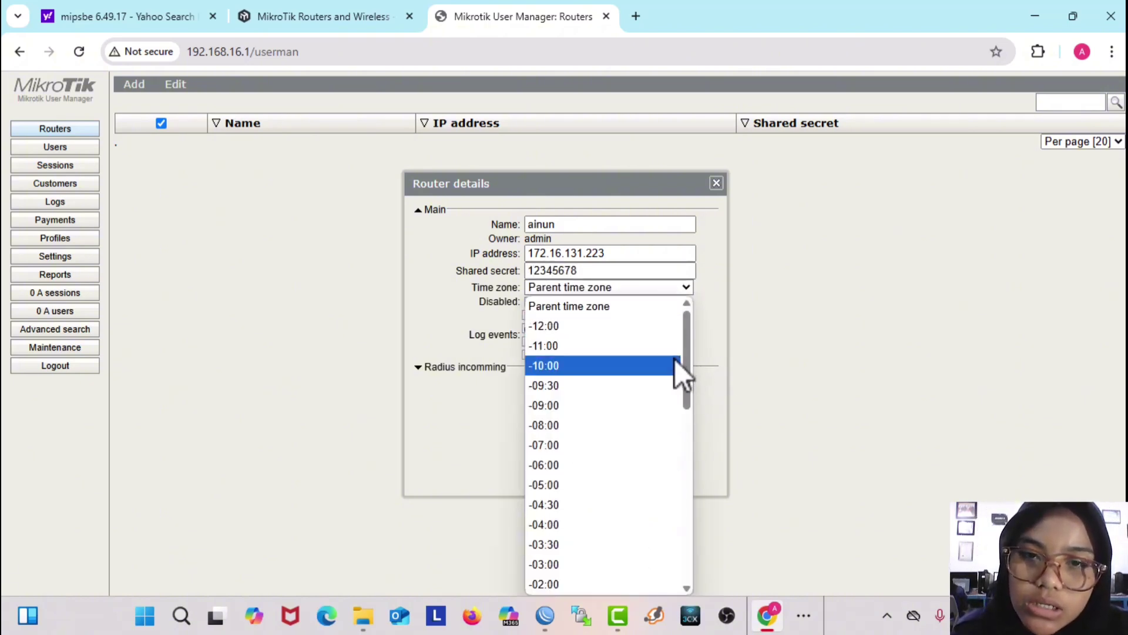
{"action": "left_click_drag", "start_coordinate": [690, 357], "coordinate": [680, 470]}
{"action": "left_click", "coordinate": [557, 521]}
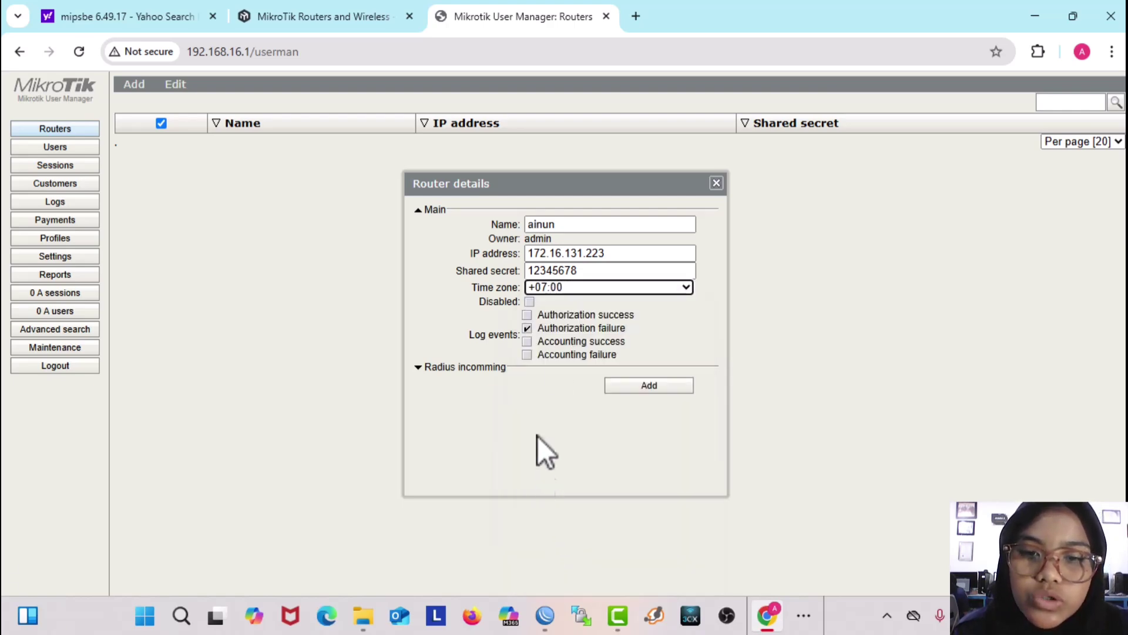
{"action": "left_click", "coordinate": [569, 316]}
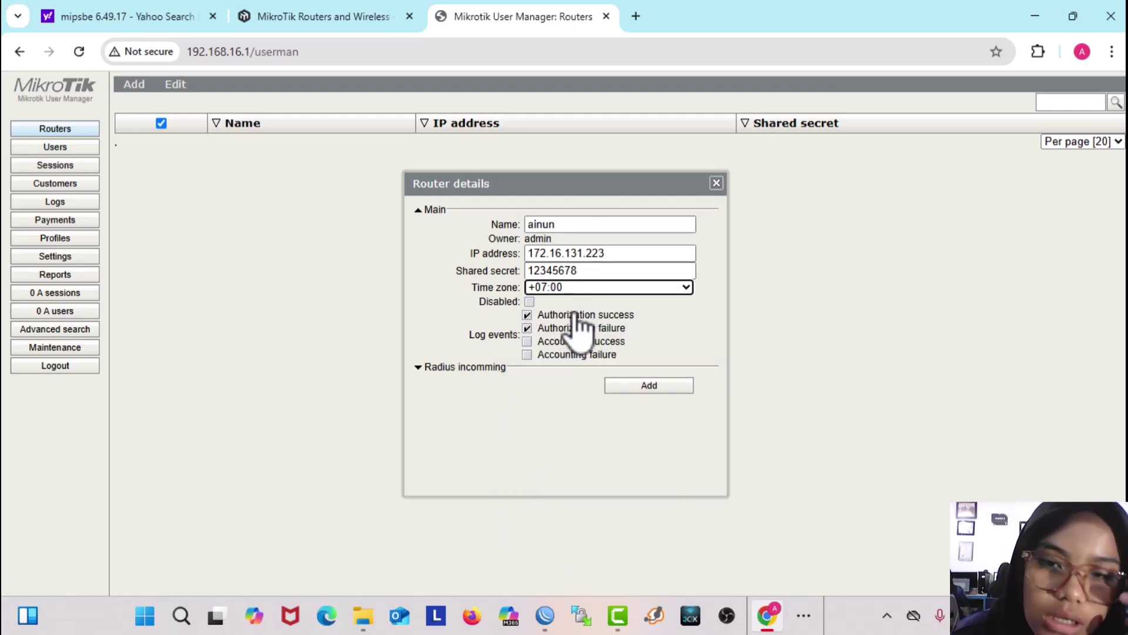
{"action": "left_click", "coordinate": [638, 388]}
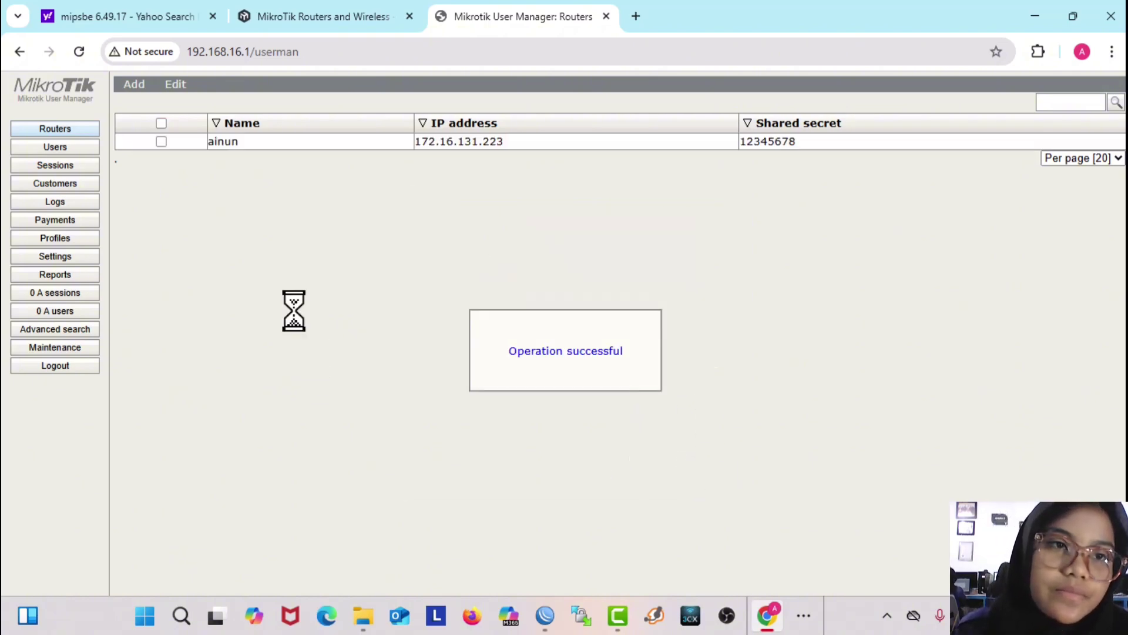
{"action": "left_click", "coordinate": [161, 123]}
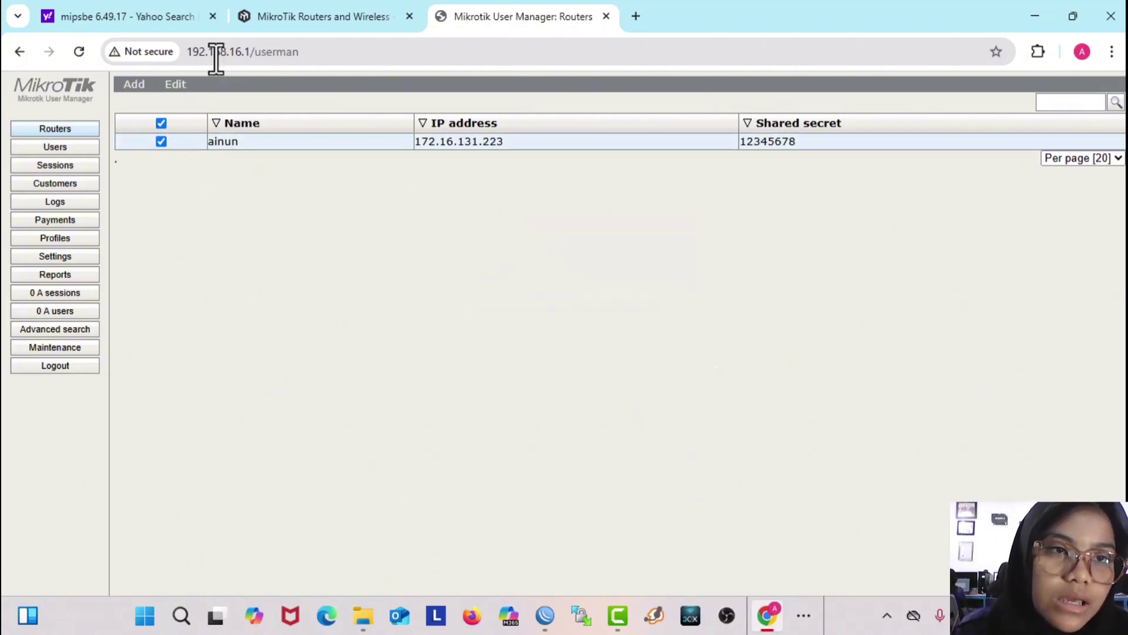
Step: Enable the ainun router from the Edit menu
{"action": "left_click", "coordinate": [177, 85]}
{"action": "left_click", "coordinate": [207, 118]}
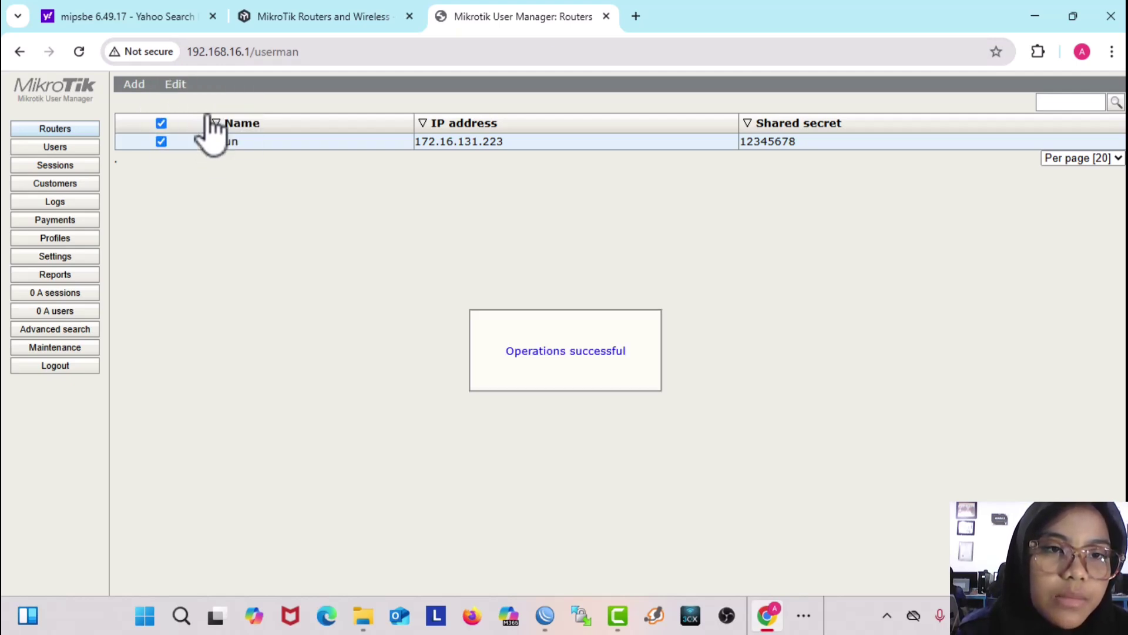
{"action": "left_click", "coordinate": [36, 147]}
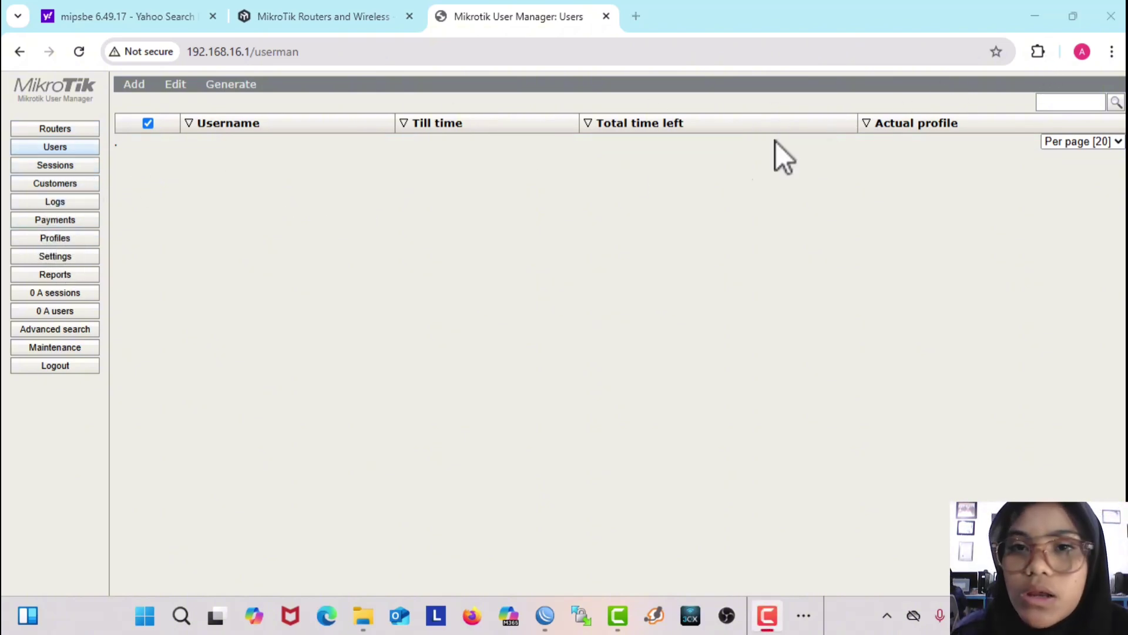
Step: Create profile 'ainun' with a limitation active from 7:00:00 to 23:59:59
{"action": "left_click", "coordinate": [54, 240]}
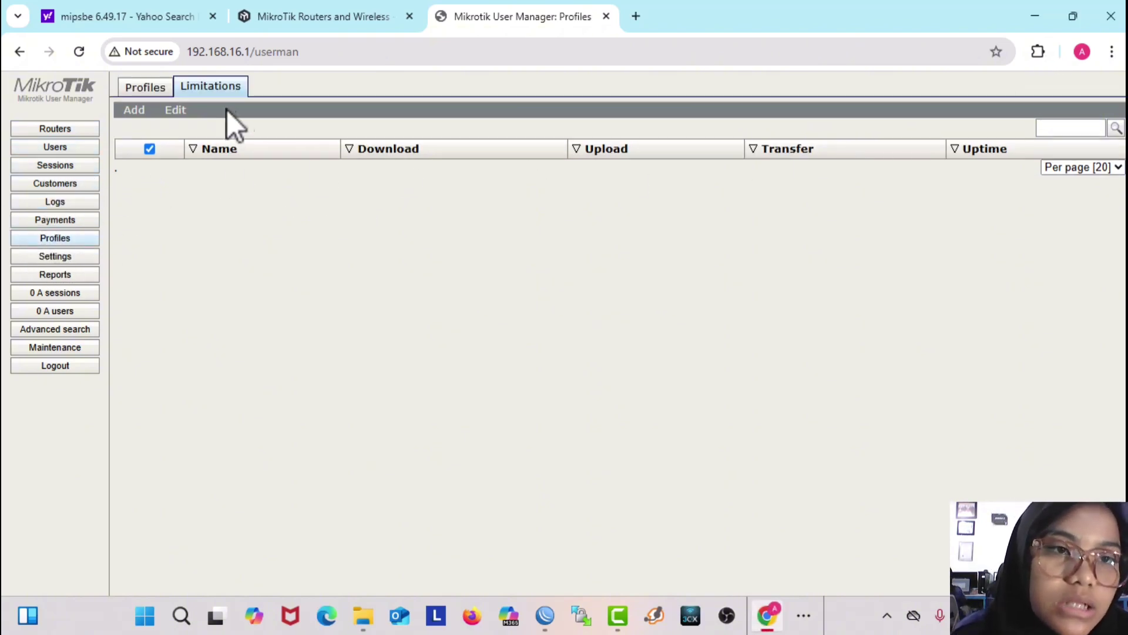
{"action": "left_click", "coordinate": [146, 91]}
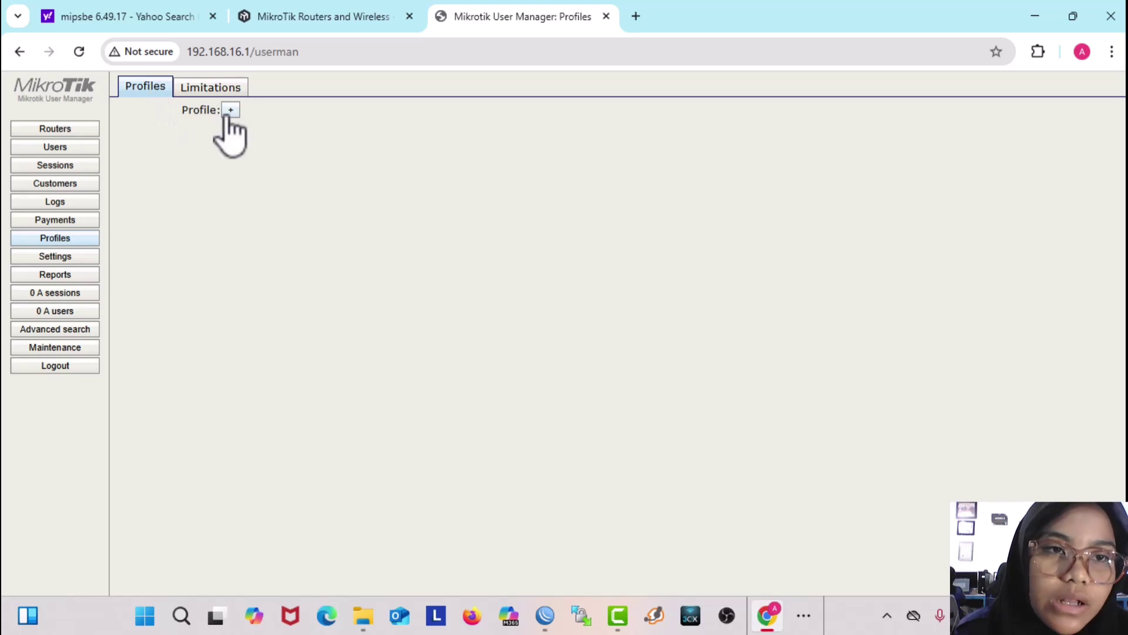
{"action": "left_click", "coordinate": [230, 110]}
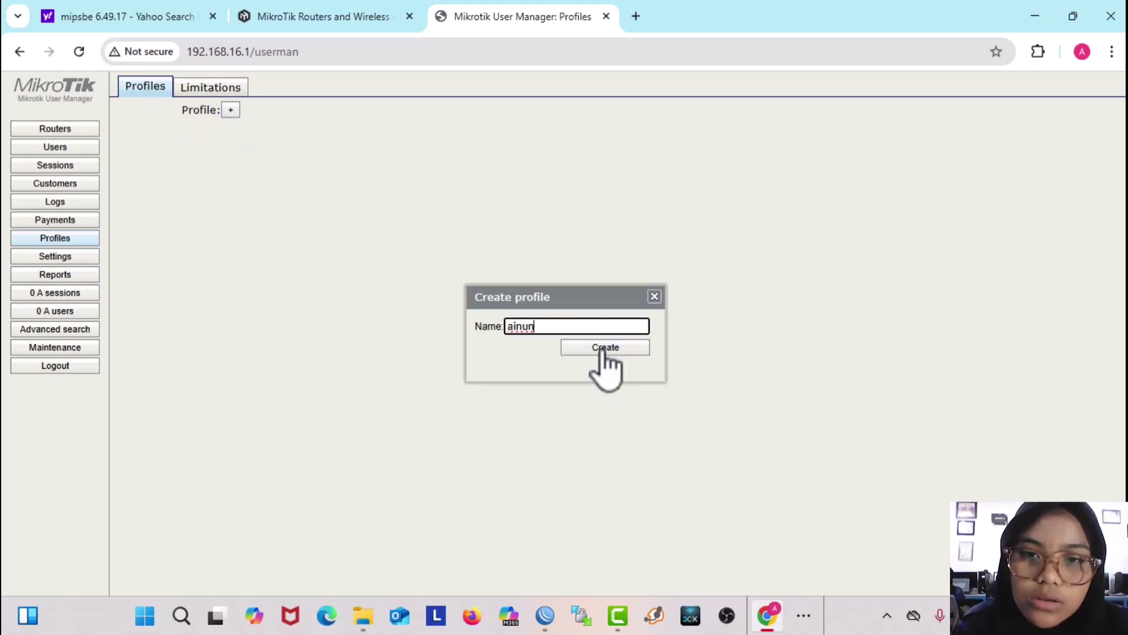
{"action": "left_click", "coordinate": [601, 350]}
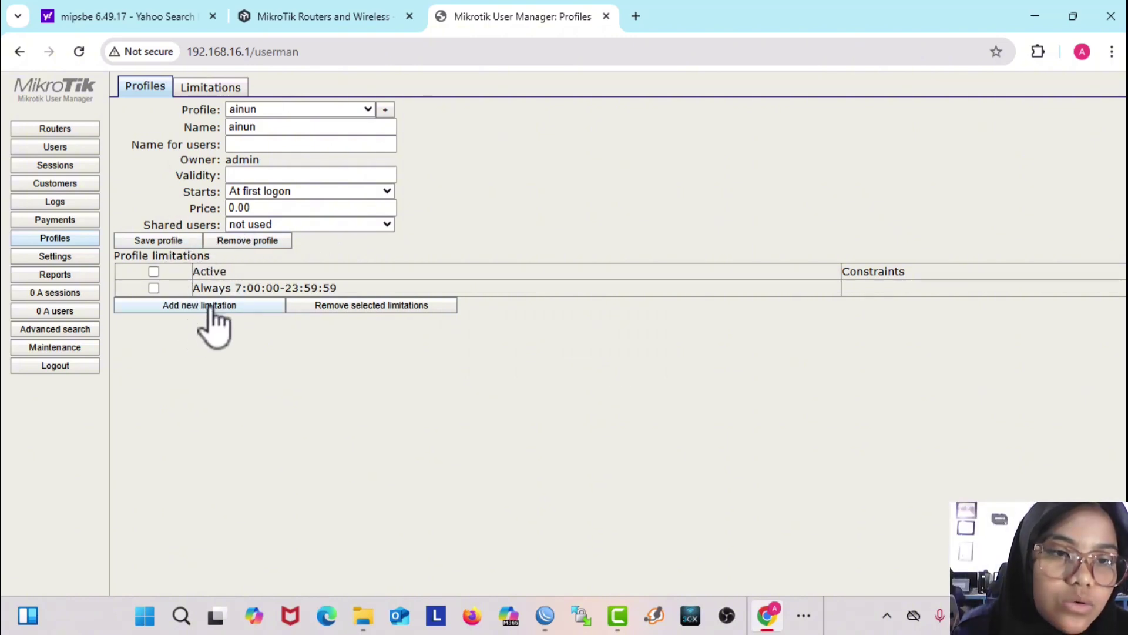
{"action": "left_click", "coordinate": [230, 308]}
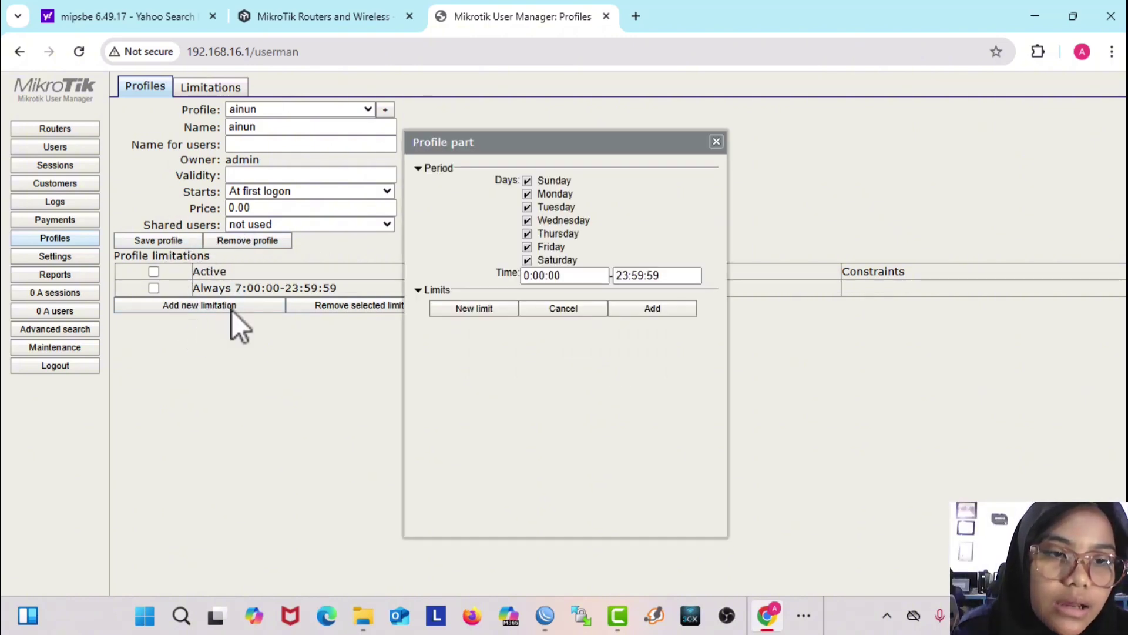
{"action": "left_click", "coordinate": [531, 277]}
{"action": "type", "text": "7"}
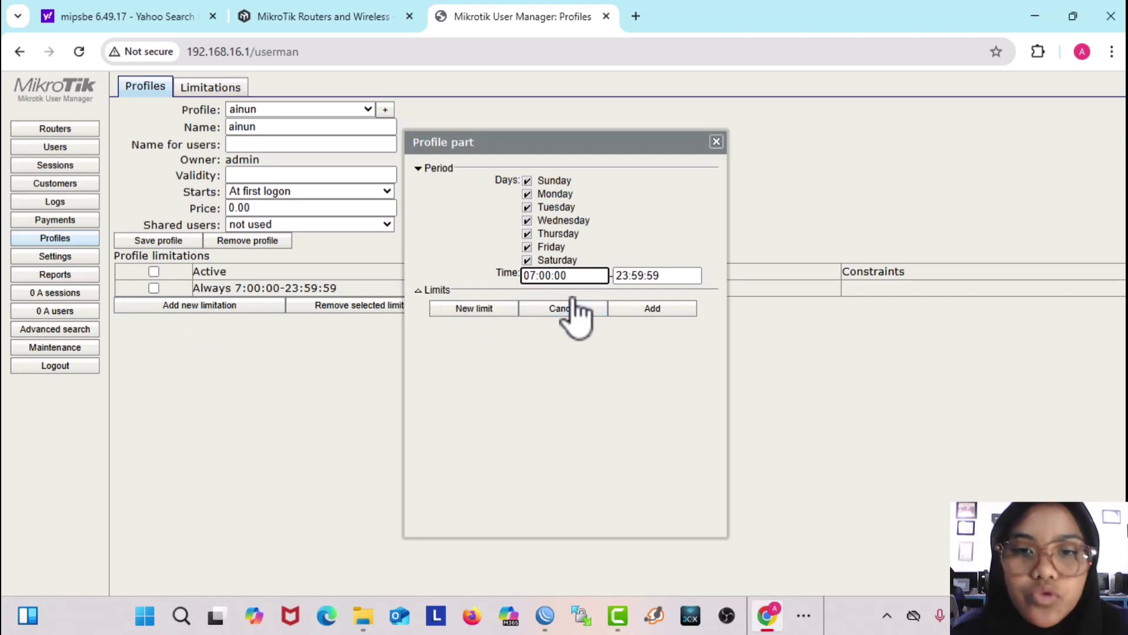
{"action": "left_click", "coordinate": [652, 308]}
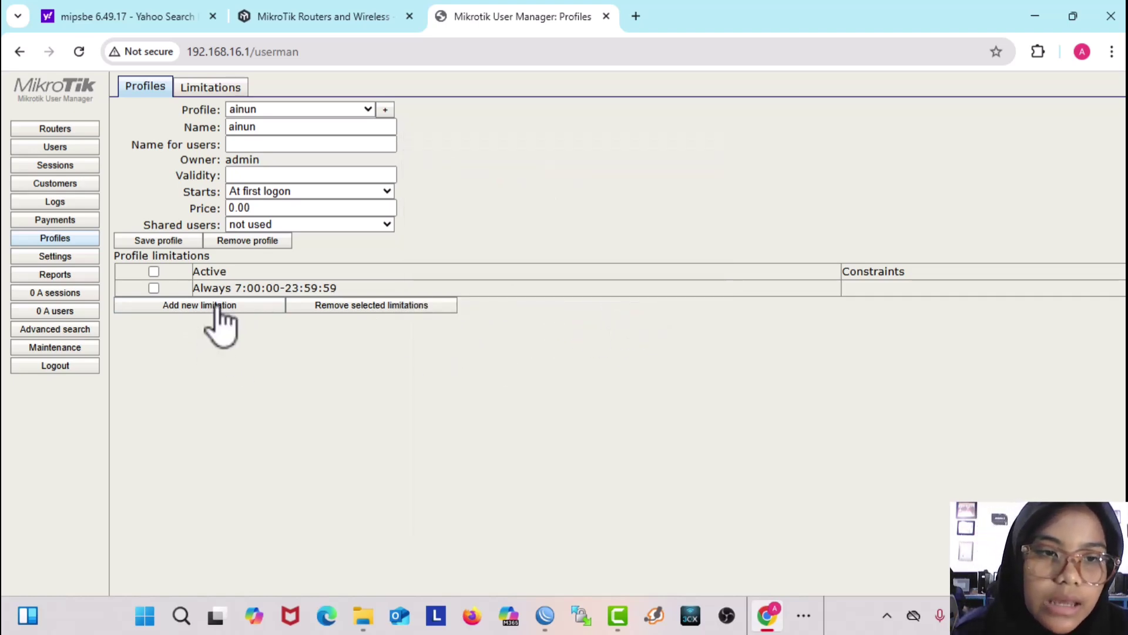
Step: Add a limitation named 'ainun' with Uptime 5000 seconds (1h23m20s)
{"action": "left_click", "coordinate": [216, 91]}
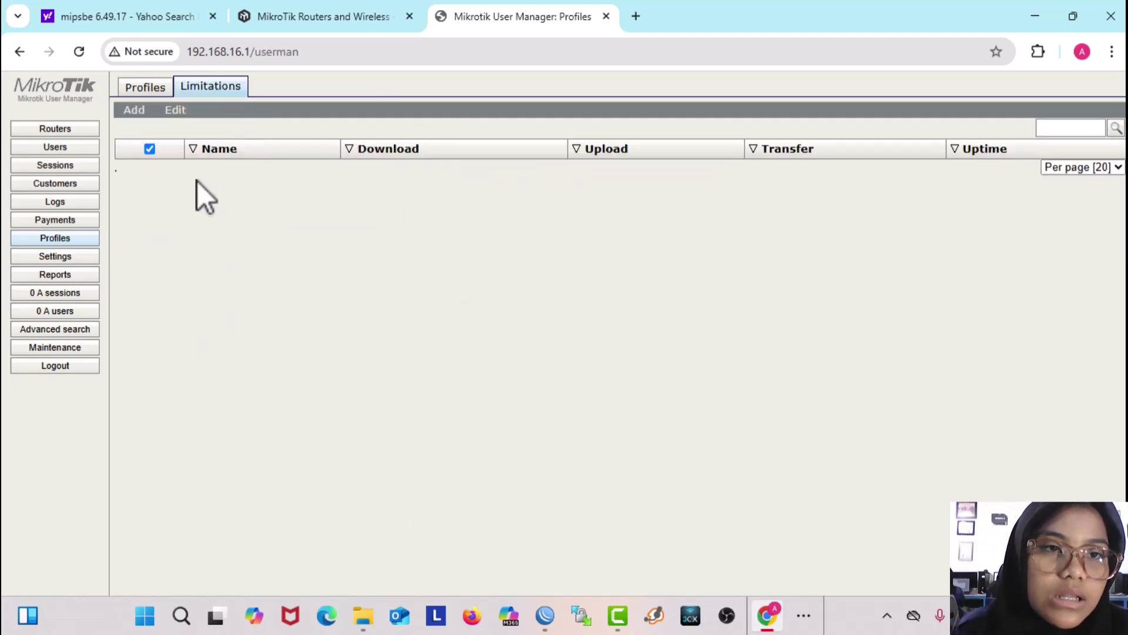
{"action": "left_click", "coordinate": [144, 128]}
{"action": "left_click", "coordinate": [537, 141]}
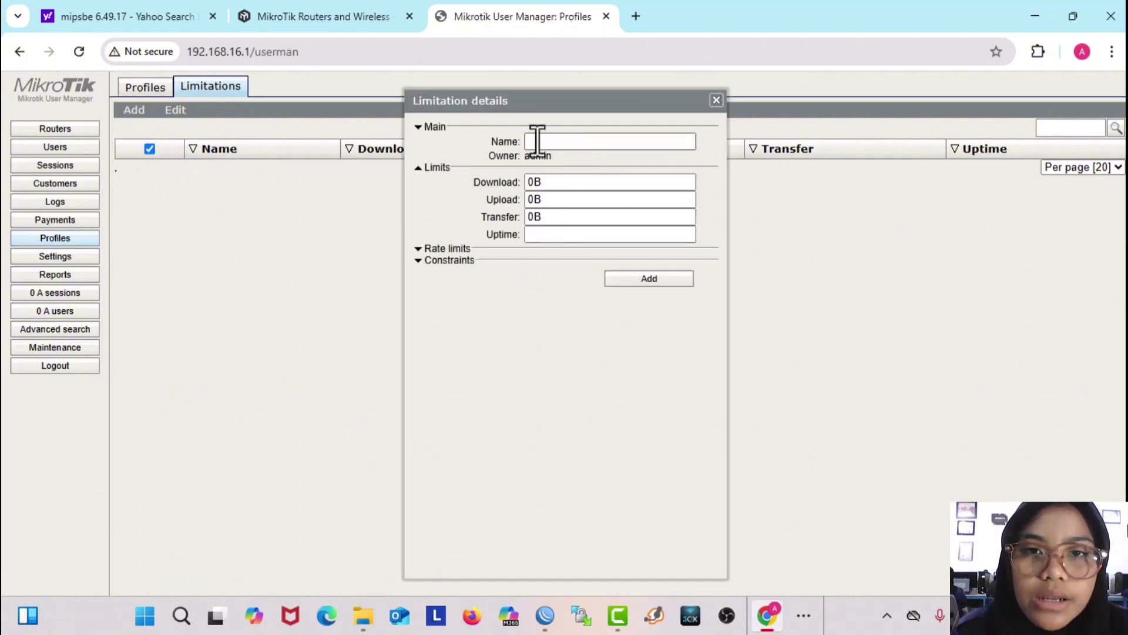
{"action": "left_click", "coordinate": [540, 142]}
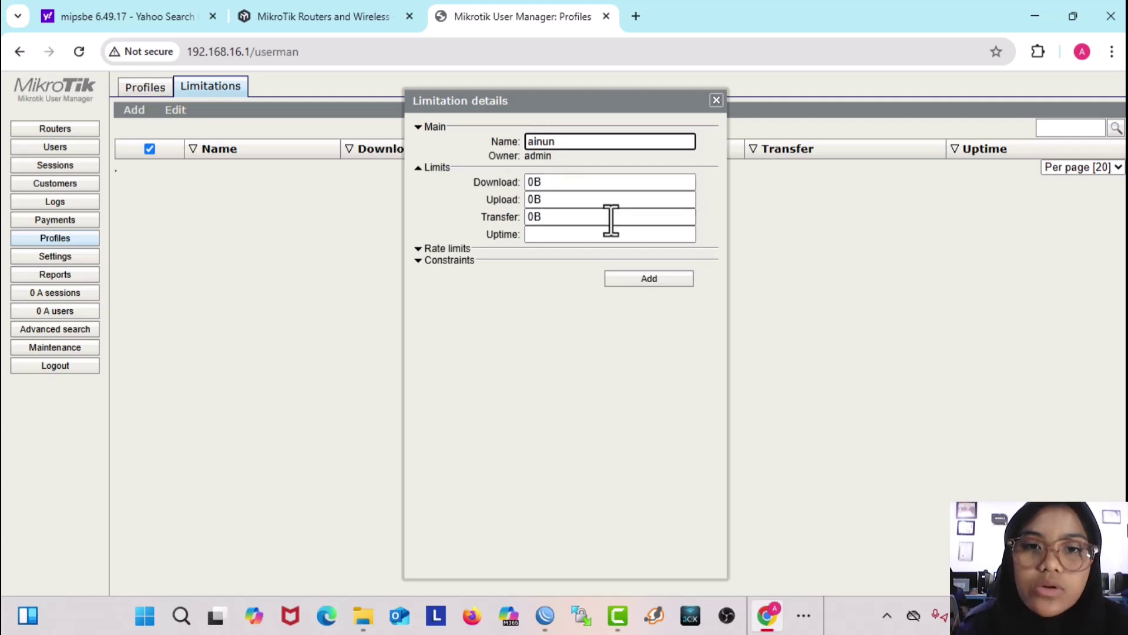
{"action": "left_click", "coordinate": [581, 235]}
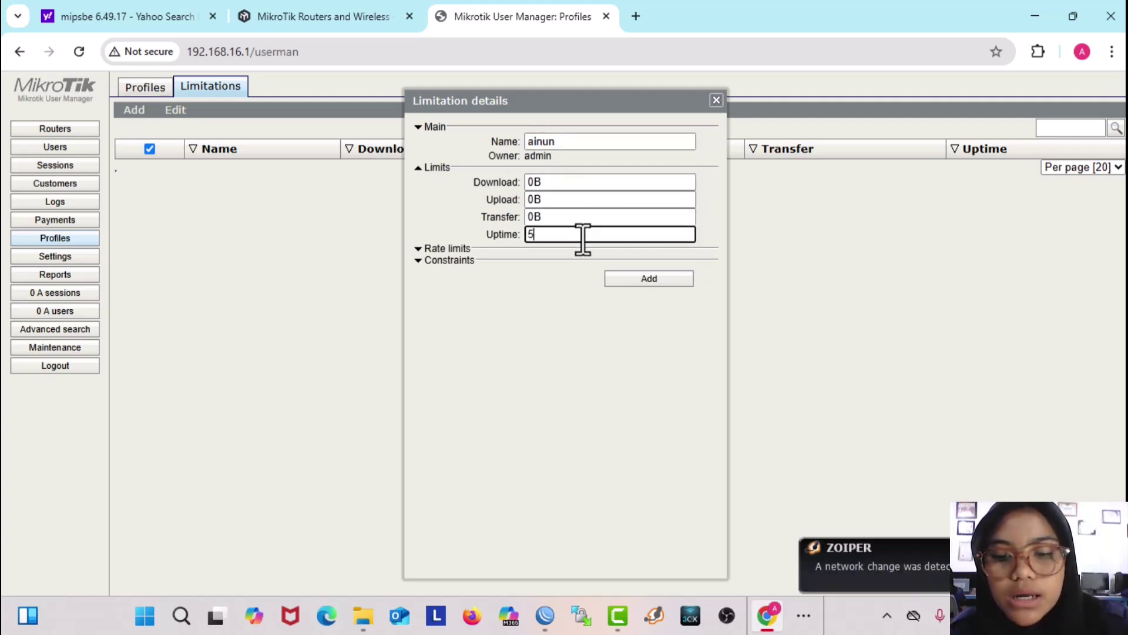
{"action": "left_click", "coordinate": [1019, 73]}
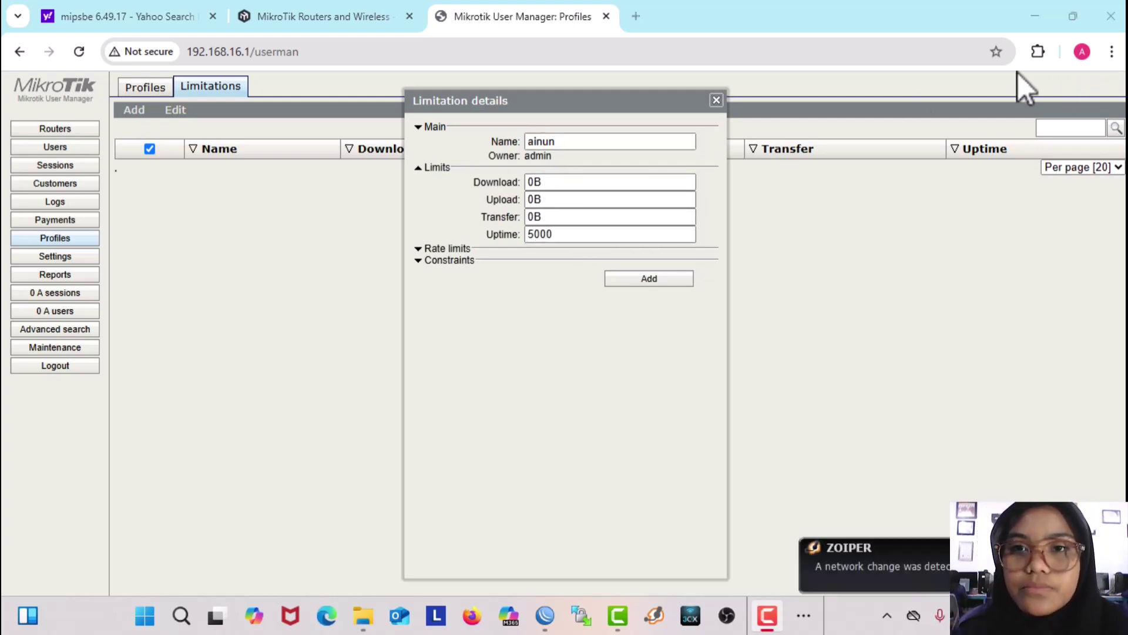
{"action": "left_click", "coordinate": [643, 279]}
{"action": "left_click", "coordinate": [144, 87]}
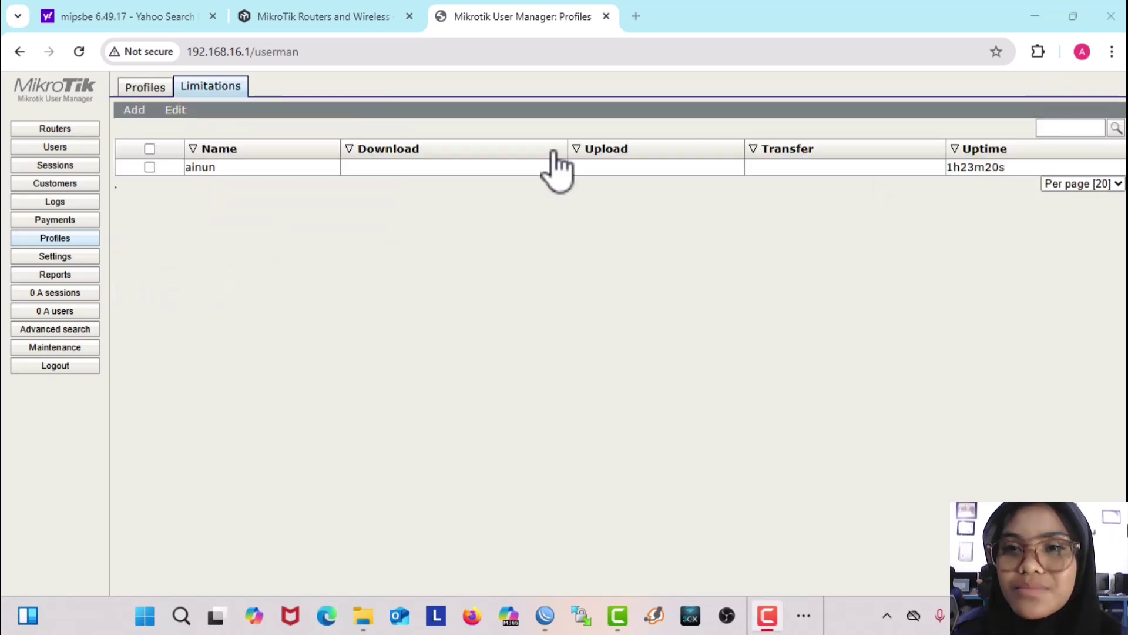
{"action": "left_click", "coordinate": [141, 88]}
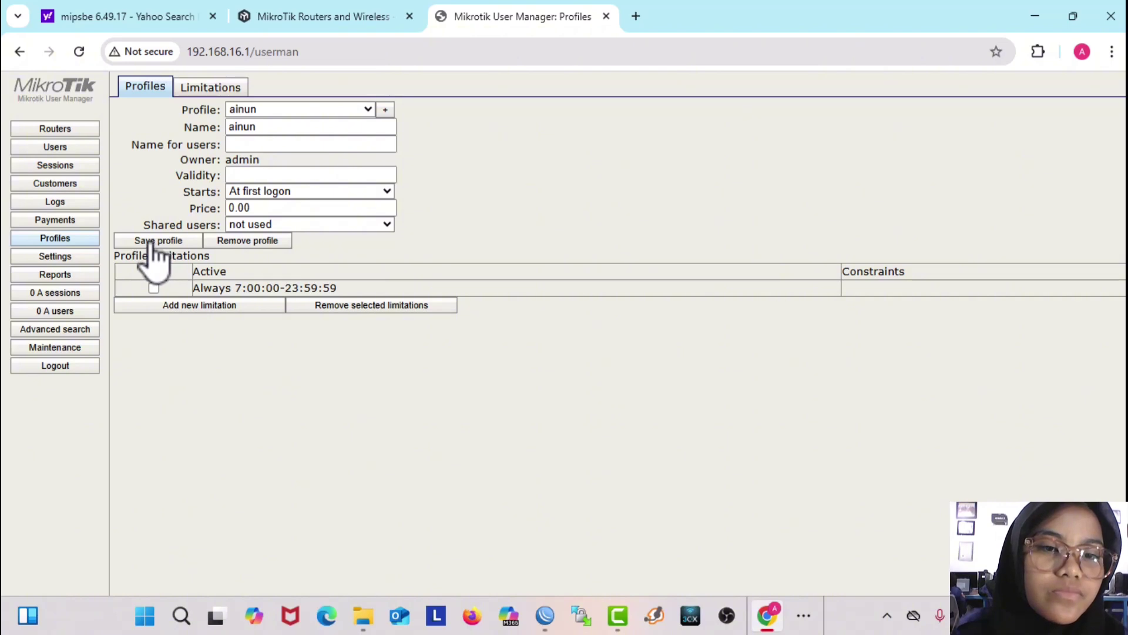
Step: Create a blank template named 'ainun' under Settings > Templates
{"action": "left_click", "coordinate": [37, 258]}
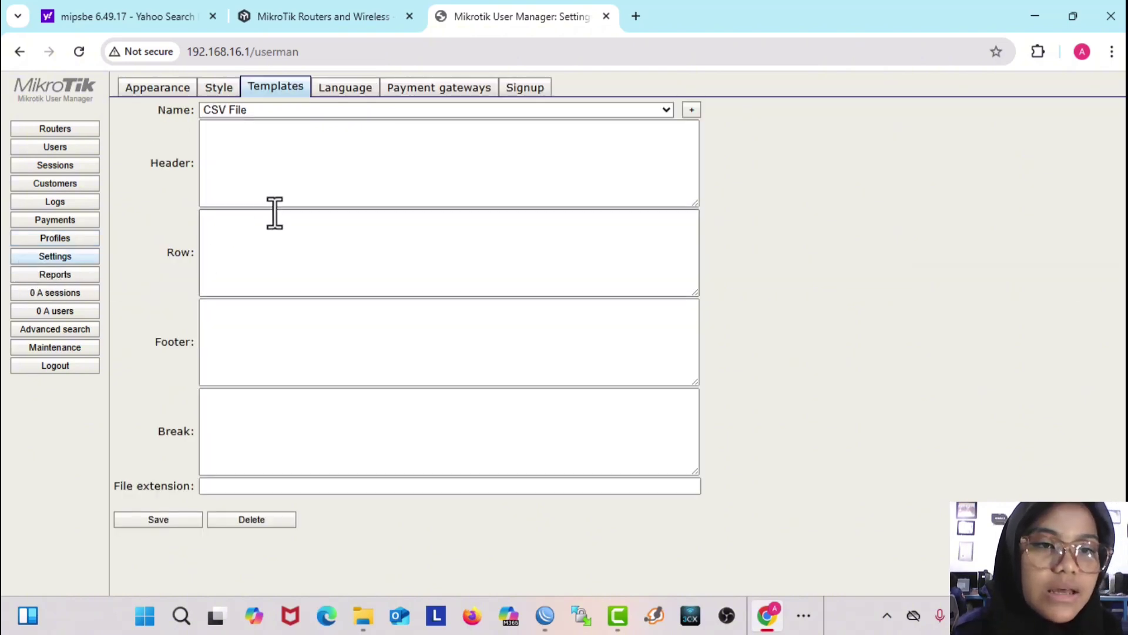
{"action": "left_click", "coordinate": [349, 111]}
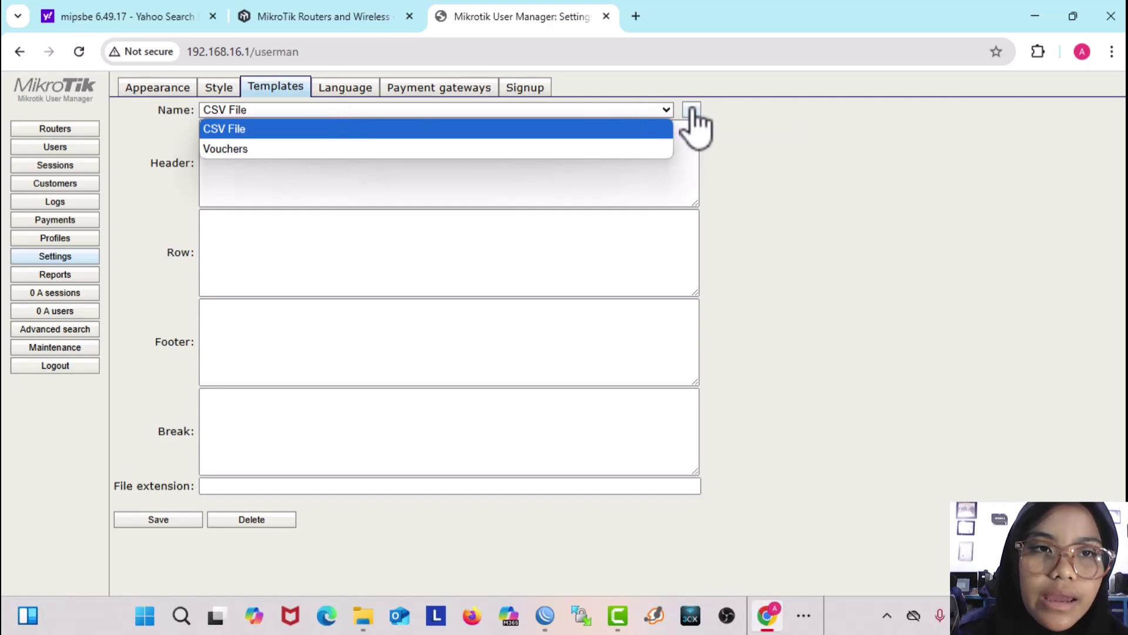
{"action": "left_click", "coordinate": [155, 91]}
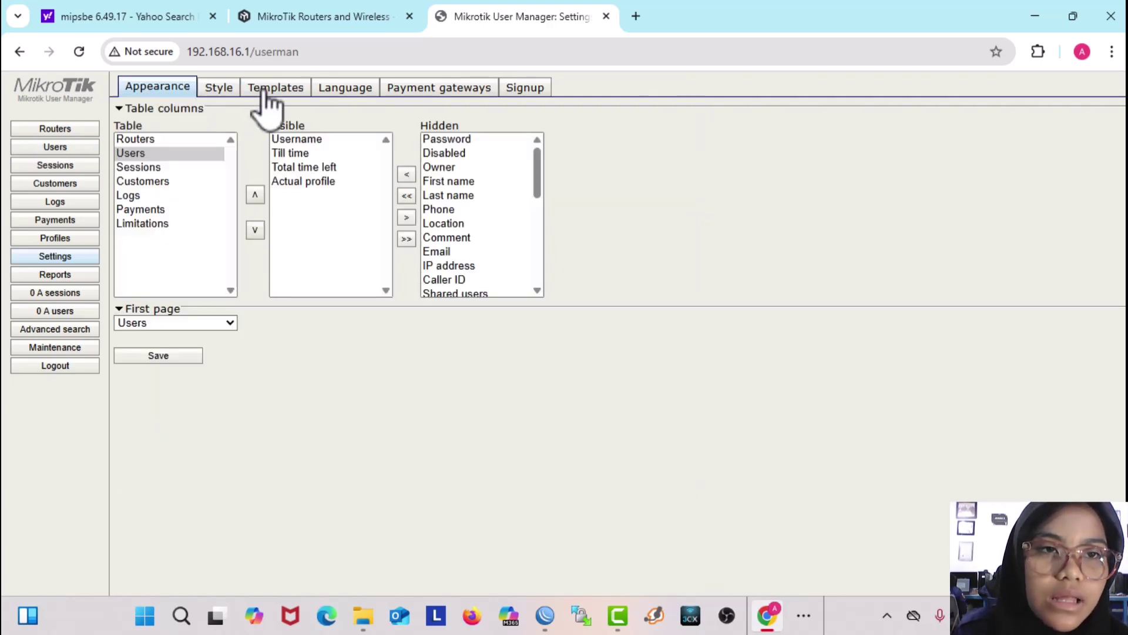
{"action": "left_click", "coordinate": [268, 97]}
{"action": "left_click", "coordinate": [692, 111]}
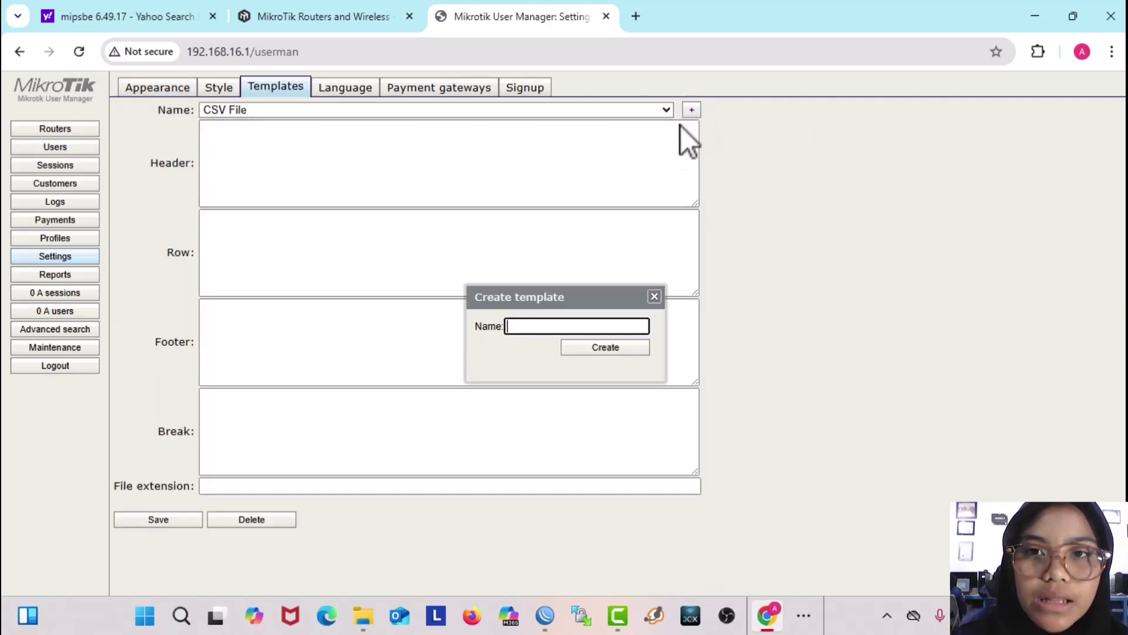
{"action": "type", "text": "ainun"}
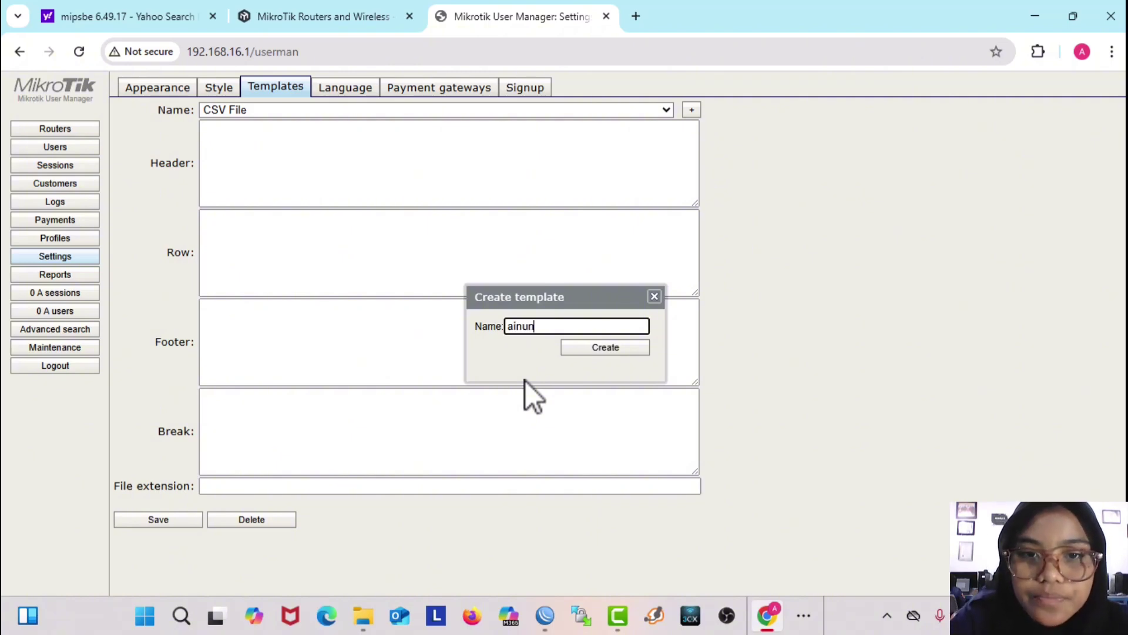
{"action": "left_click", "coordinate": [614, 353]}
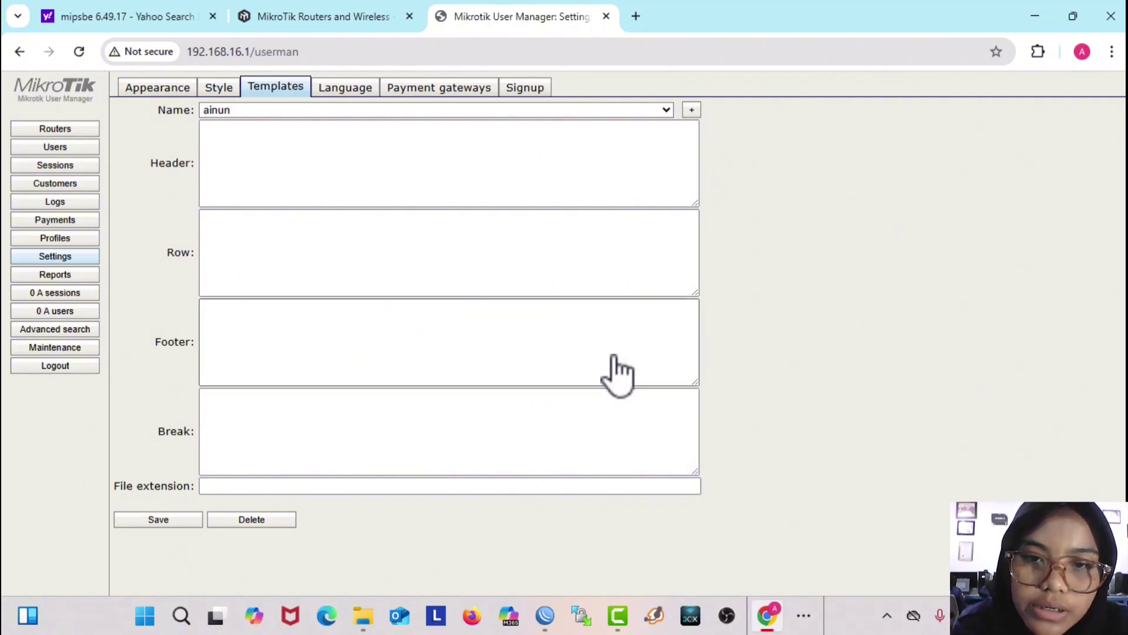
{"action": "left_click", "coordinate": [637, 16]}
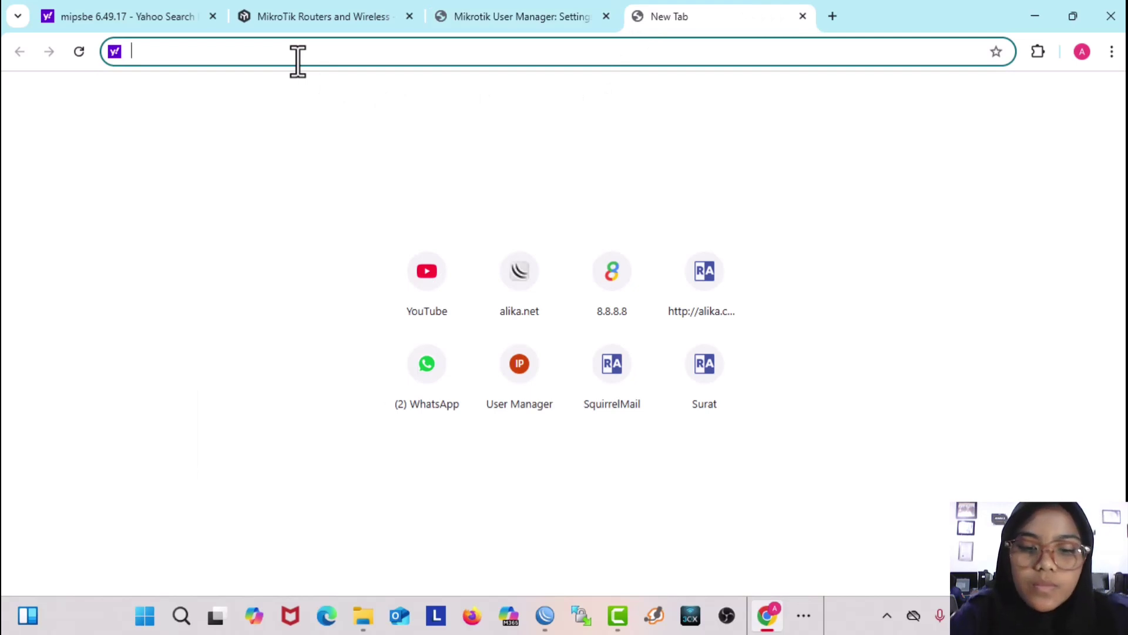
Step: Search 'template userman', open the o-om.com voucher article, and copy its Header code
{"action": "type", "text": "te"}
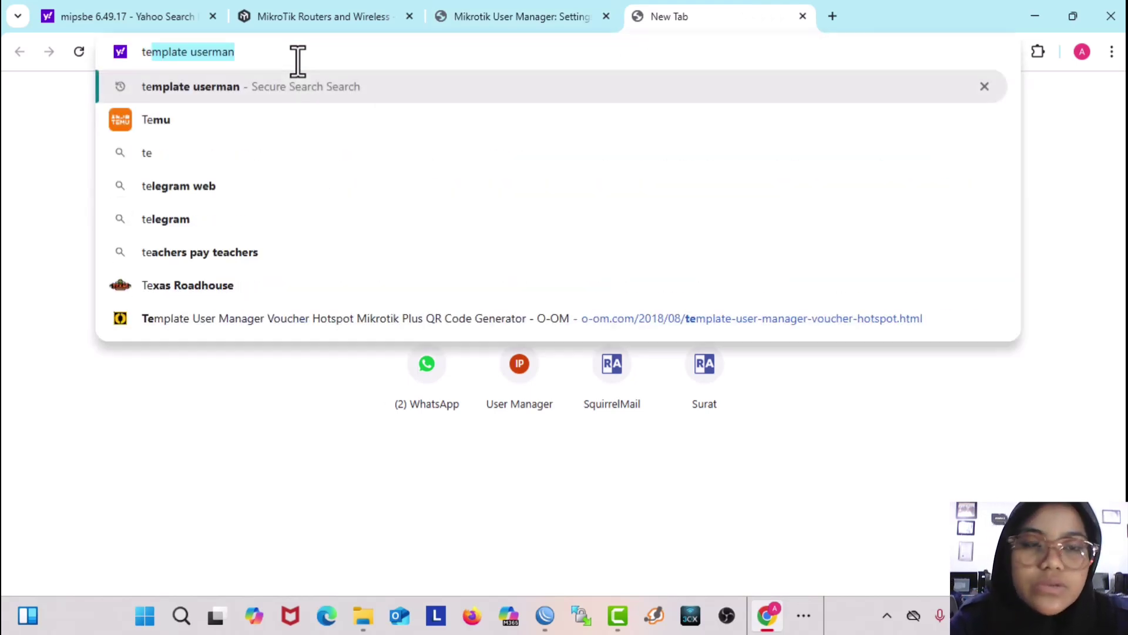
{"action": "key", "text": "Return"}
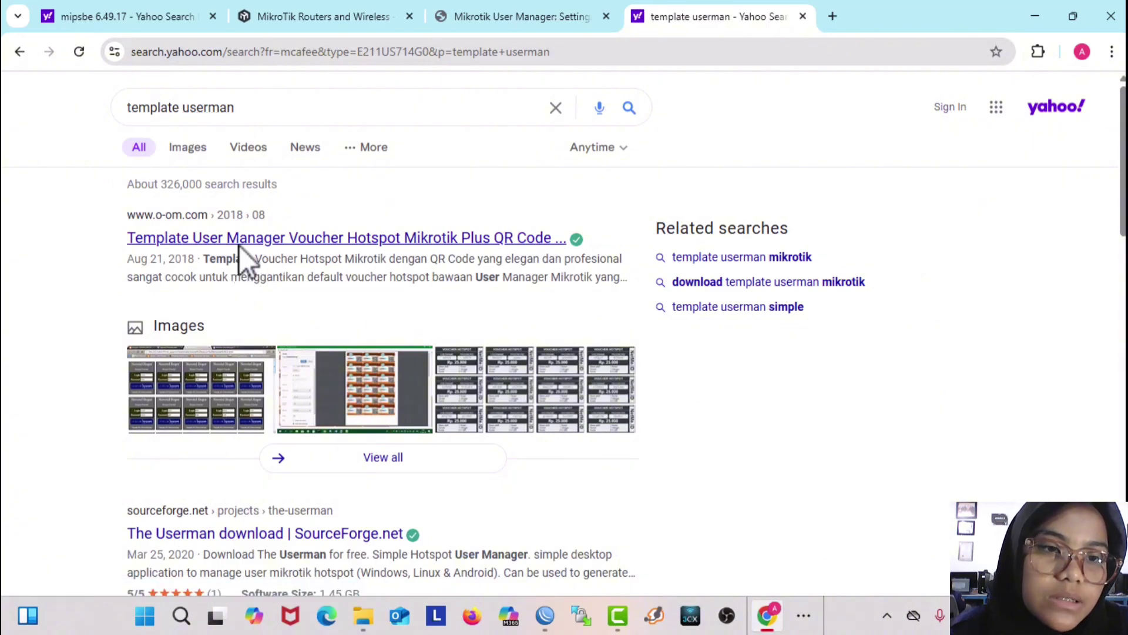
{"action": "left_click", "coordinate": [238, 244]}
{"action": "scroll", "coordinate": [280, 341], "scroll_direction": "down", "scroll_amount": 2}
{"action": "scroll", "coordinate": [280, 338], "scroll_direction": "down", "scroll_amount": 15}
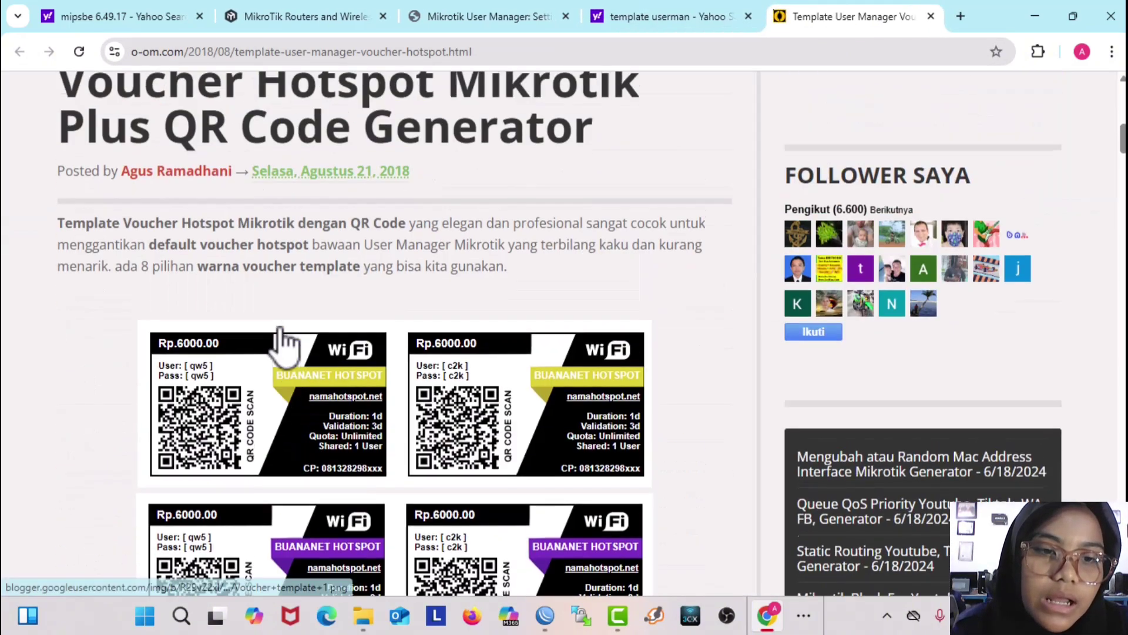
{"action": "scroll", "coordinate": [282, 335], "scroll_direction": "down", "scroll_amount": 7}
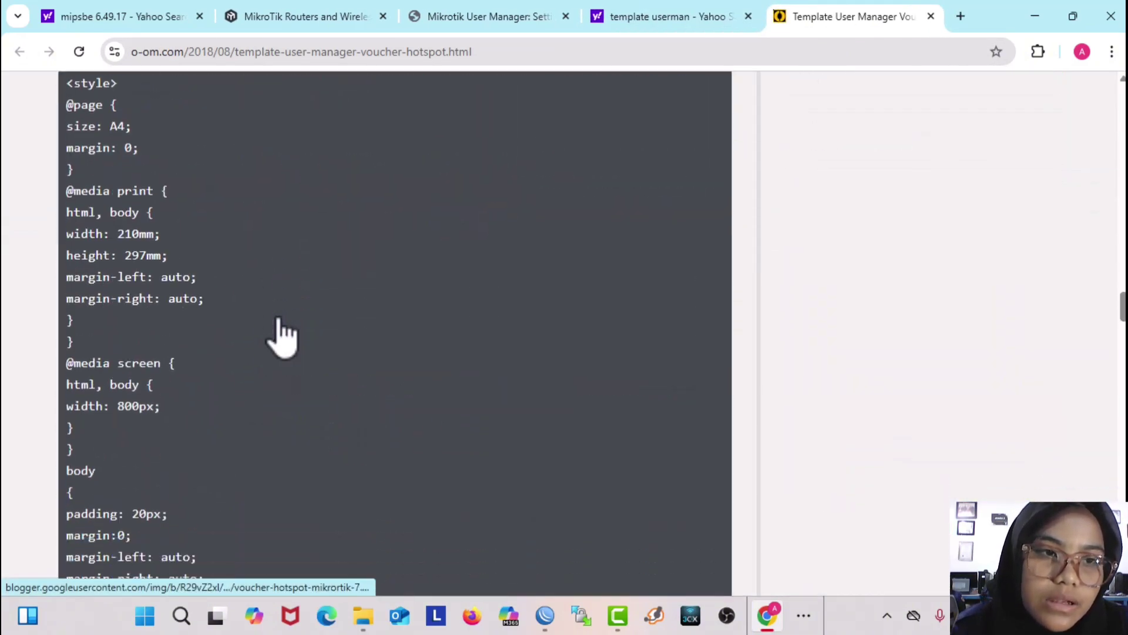
{"action": "scroll", "coordinate": [279, 332], "scroll_direction": "up", "scroll_amount": 7}
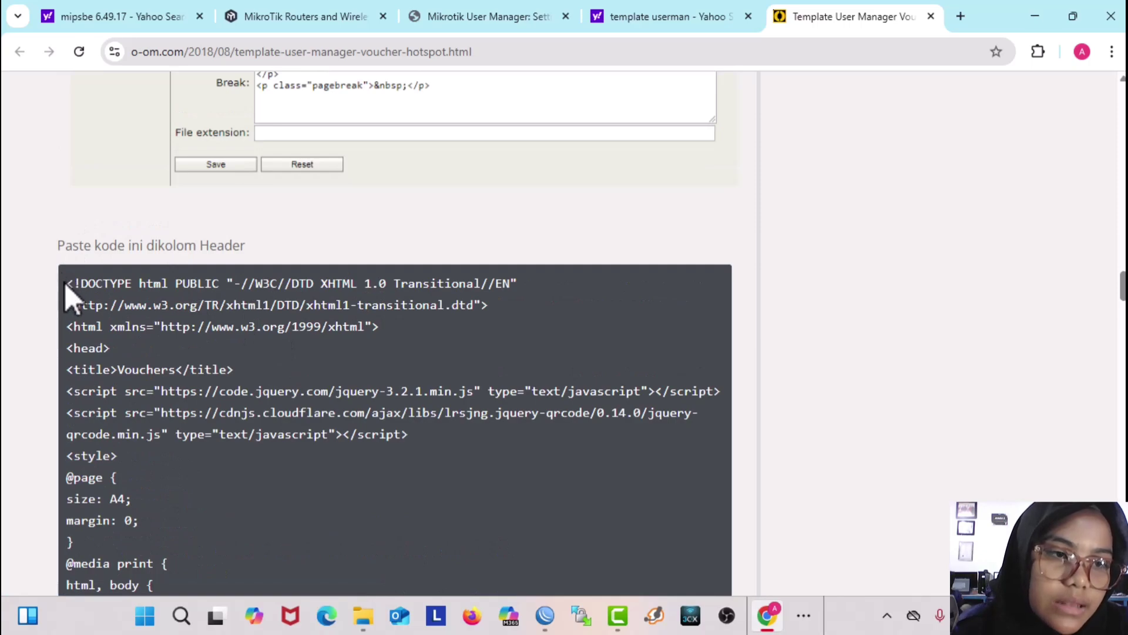
{"action": "left_click_drag", "start_coordinate": [70, 286], "coordinate": [288, 441]}
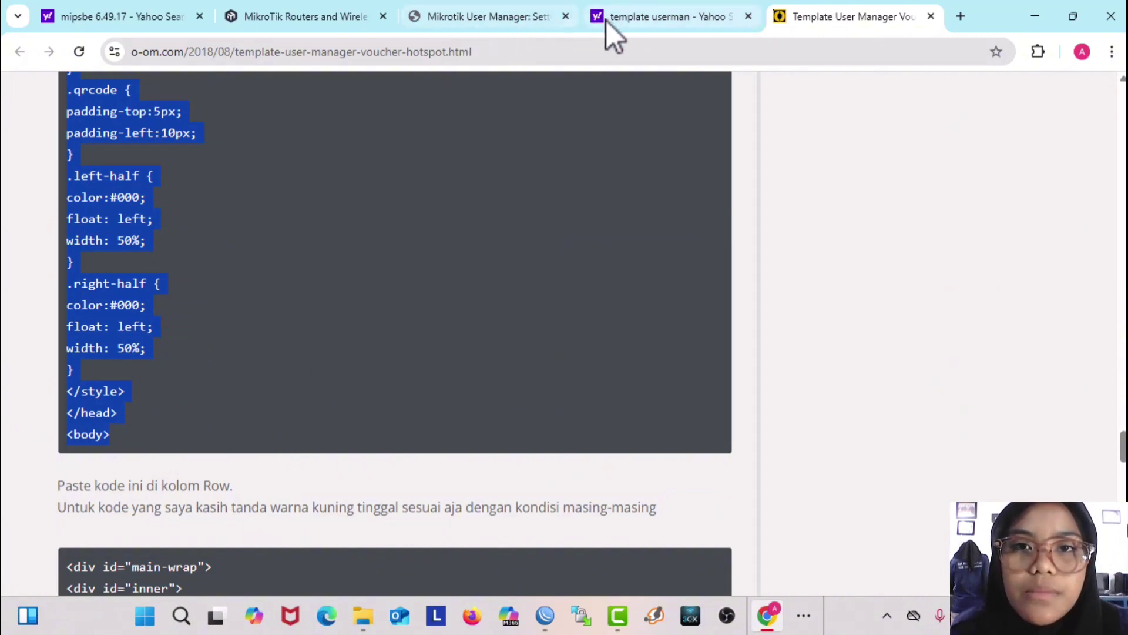
{"action": "left_click", "coordinate": [517, 25]}
Step: Paste the copied header code into the ainun template's Header box
{"action": "left_click", "coordinate": [225, 154]}
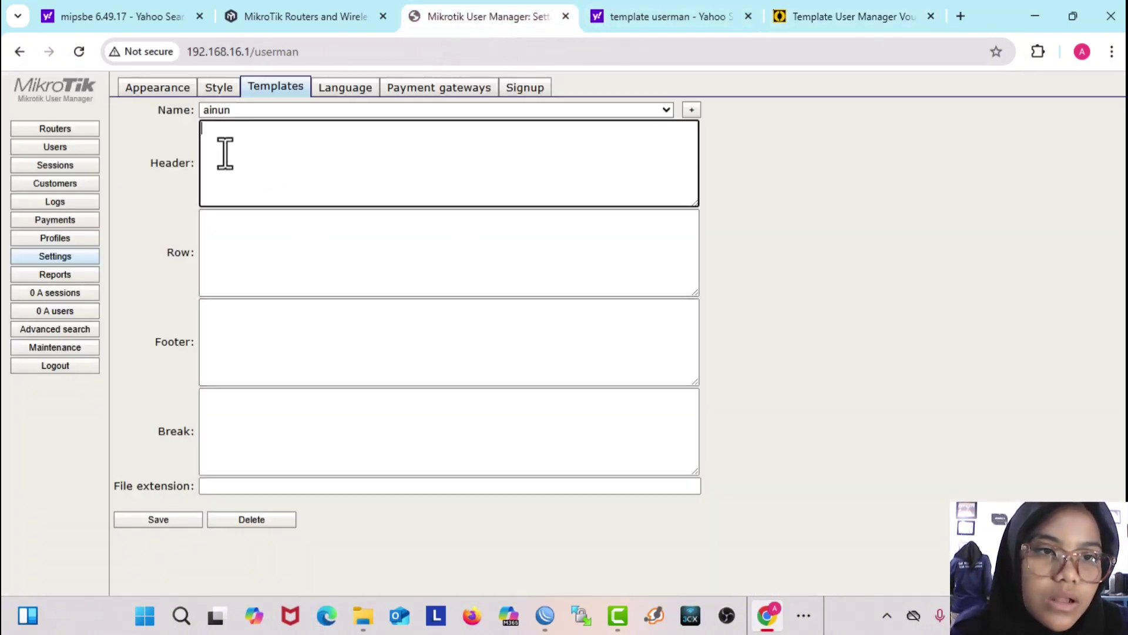
{"action": "key", "text": "ctrl+v"}
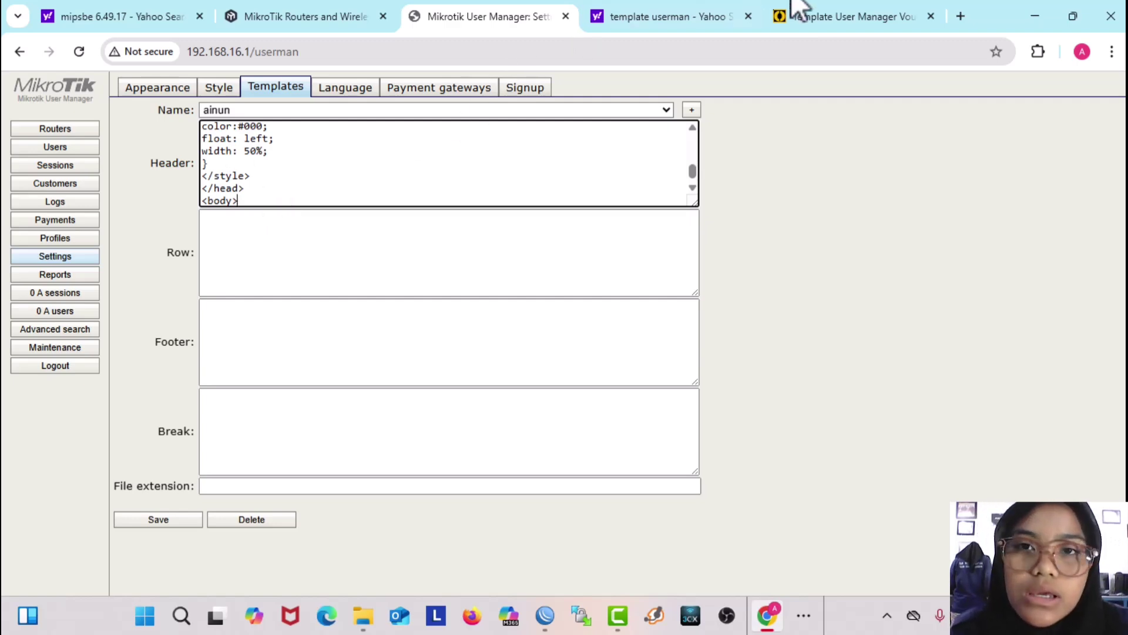
{"action": "left_click", "coordinate": [825, 17]}
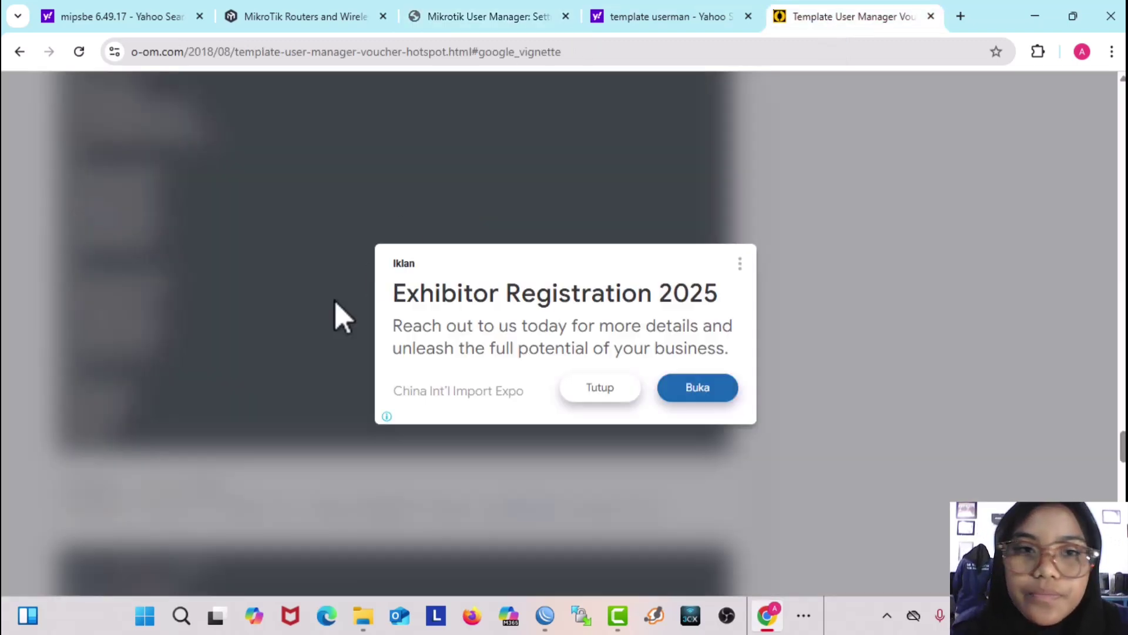
Step: Copy the QR voucher row code from the o-om.com article into the Row box
{"action": "left_click", "coordinate": [606, 390]}
{"action": "scroll", "coordinate": [388, 393], "scroll_direction": "down", "scroll_amount": 4}
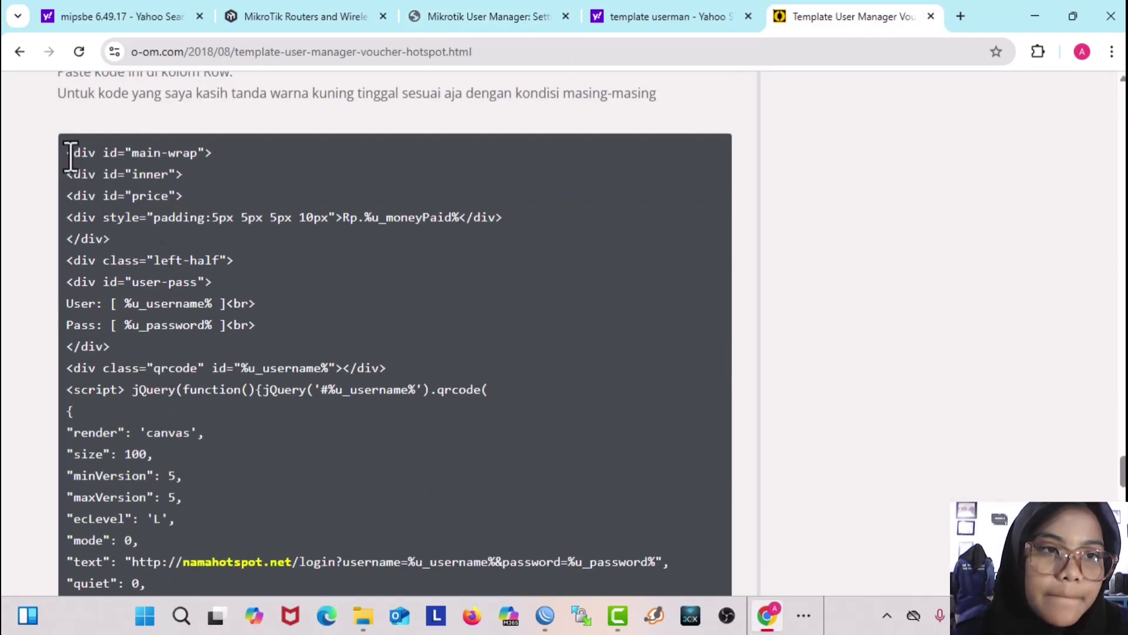
{"action": "left_click_drag", "start_coordinate": [67, 156], "coordinate": [334, 563]}
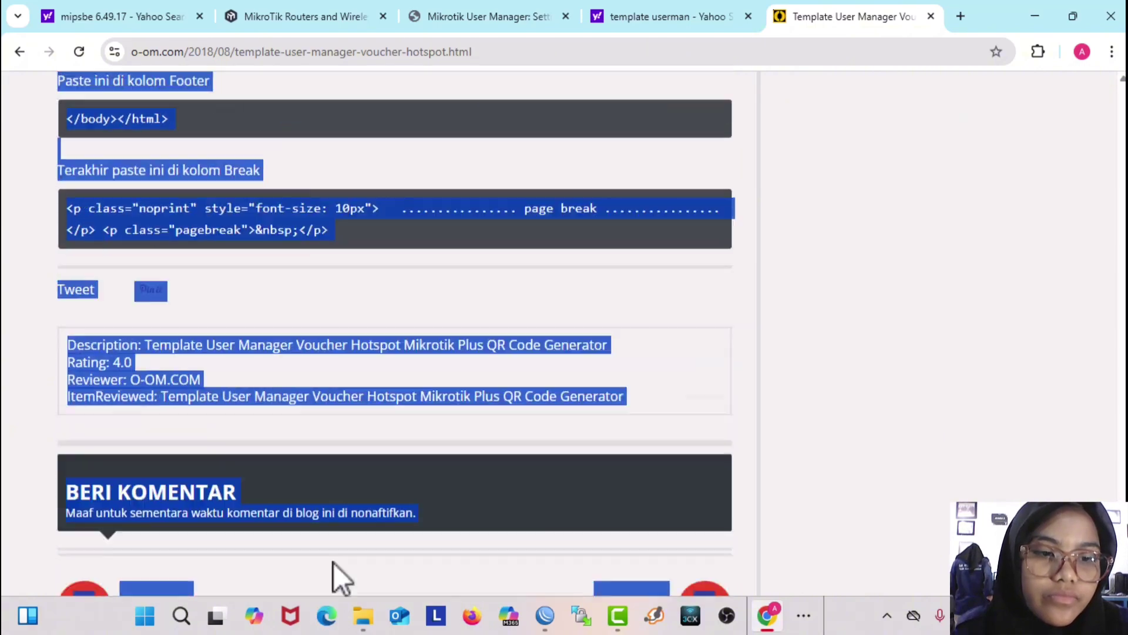
{"action": "left_click_drag", "start_coordinate": [241, 61], "coordinate": [205, 433]}
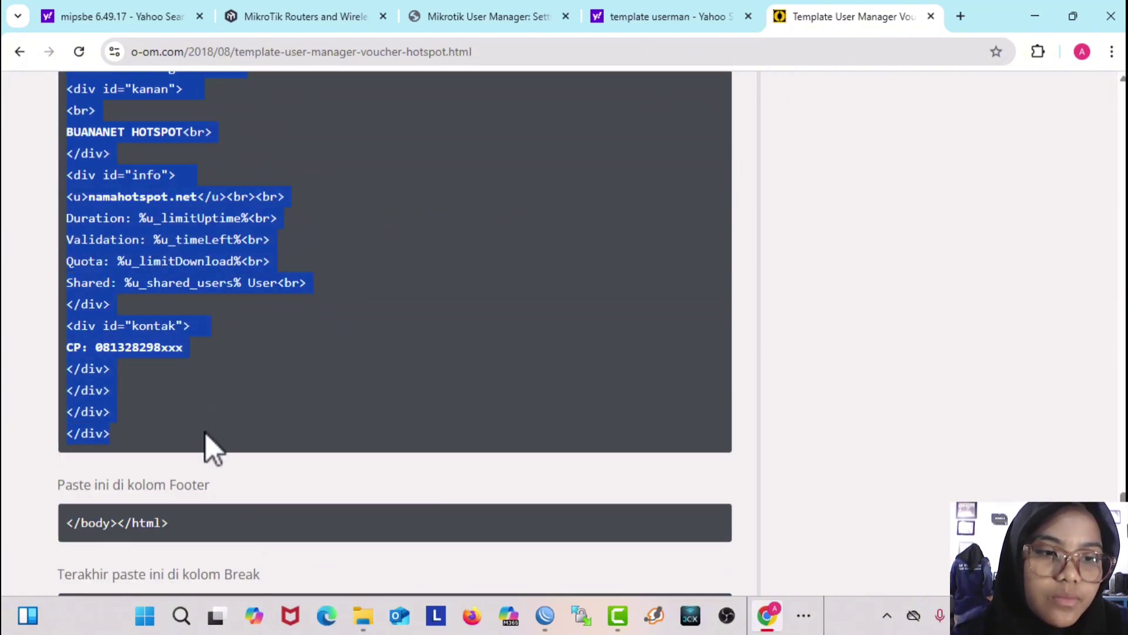
{"action": "left_click", "coordinate": [428, 17]}
{"action": "key", "text": "ctrl+v"}
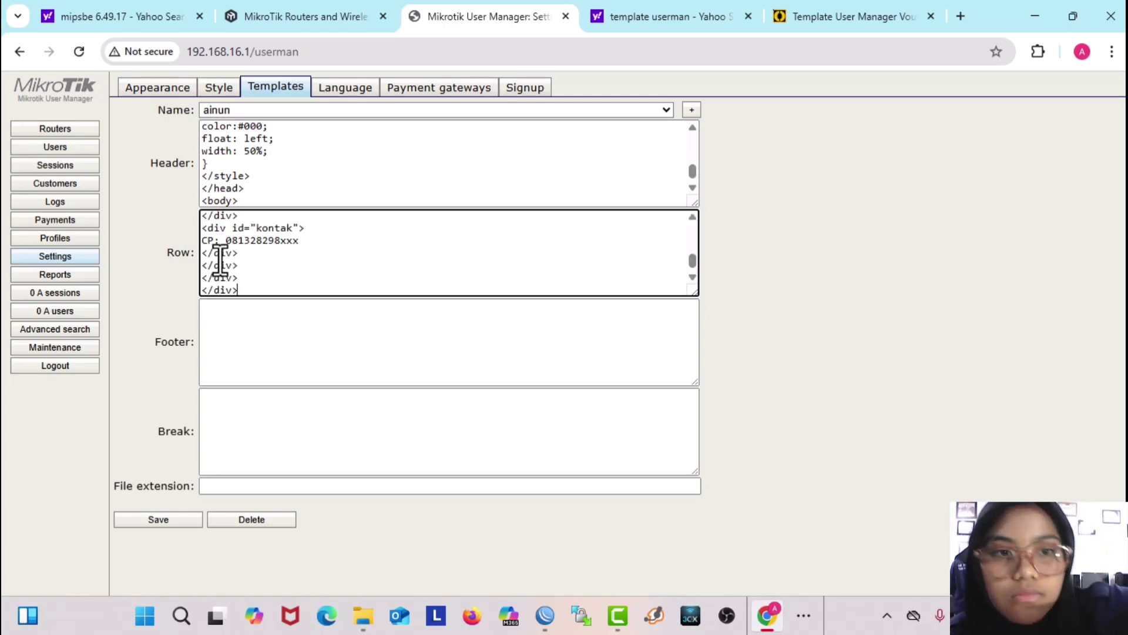
{"action": "scroll", "coordinate": [283, 281], "scroll_direction": "up", "scroll_amount": 3}
{"action": "scroll", "coordinate": [284, 281], "scroll_direction": "up", "scroll_amount": 3}
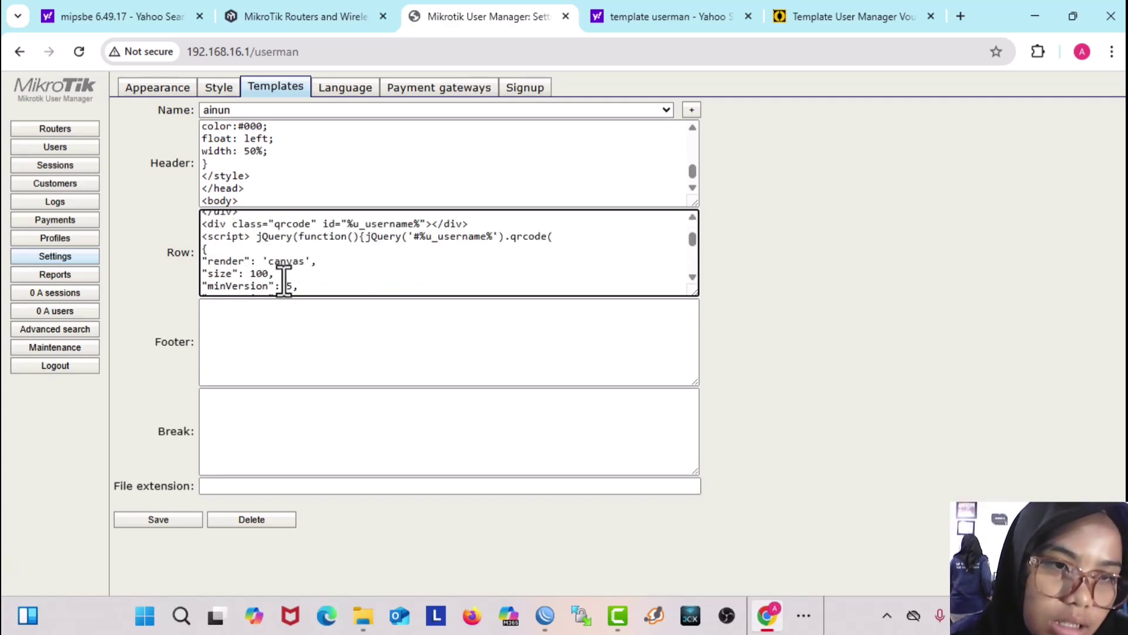
{"action": "scroll", "coordinate": [284, 280], "scroll_direction": "up", "scroll_amount": 6}
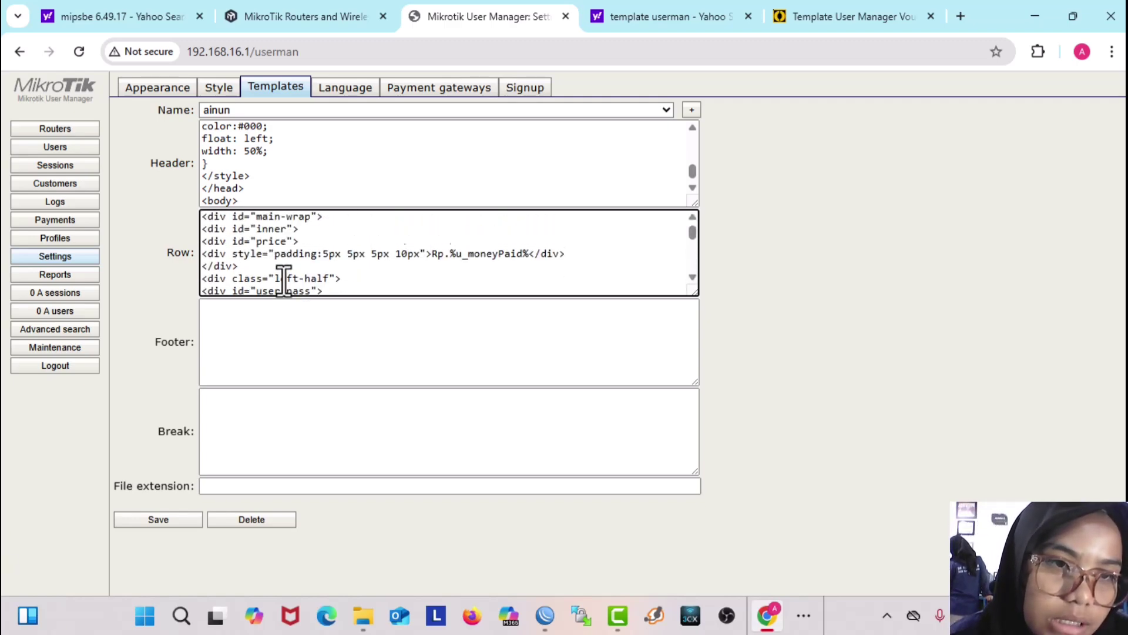
{"action": "scroll", "coordinate": [284, 281], "scroll_direction": "down", "scroll_amount": 12}
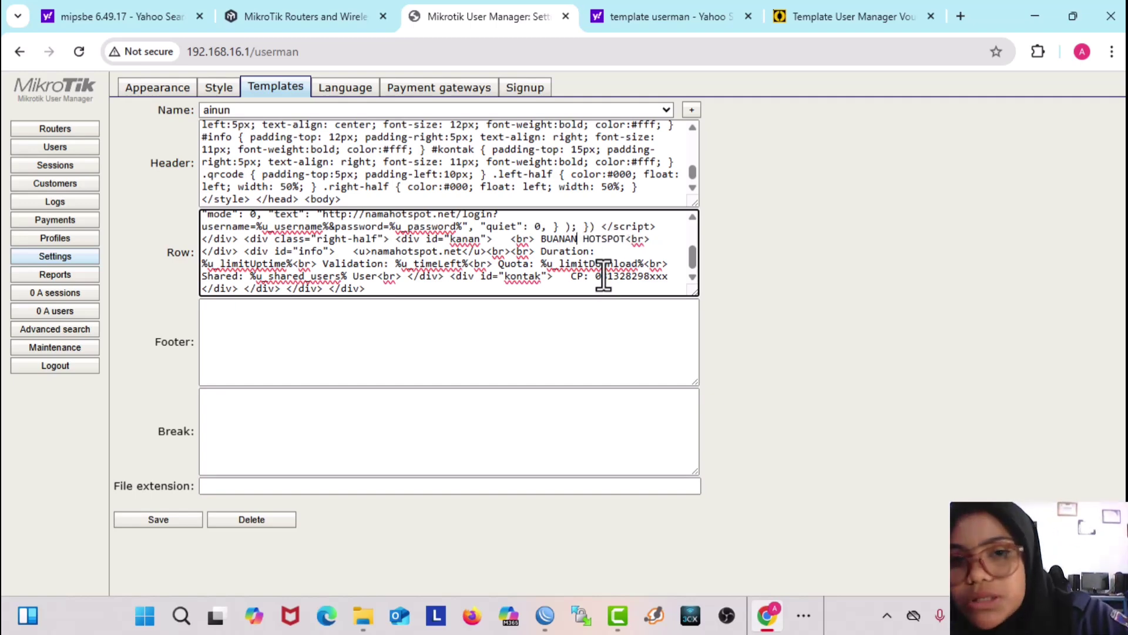
Step: Change the voucher's hotspot name to 'ainun' and paste </body></html> into Footer
{"action": "key", "text": "BackSpace"}
{"action": "key", "text": "BackSpace"}
{"action": "key", "text": "BackSpace"}
{"action": "key", "text": "BackSpace"}
{"action": "key", "text": "BackSpace"}
{"action": "key", "text": "BackSpace"}
{"action": "type", "text": "ai"}
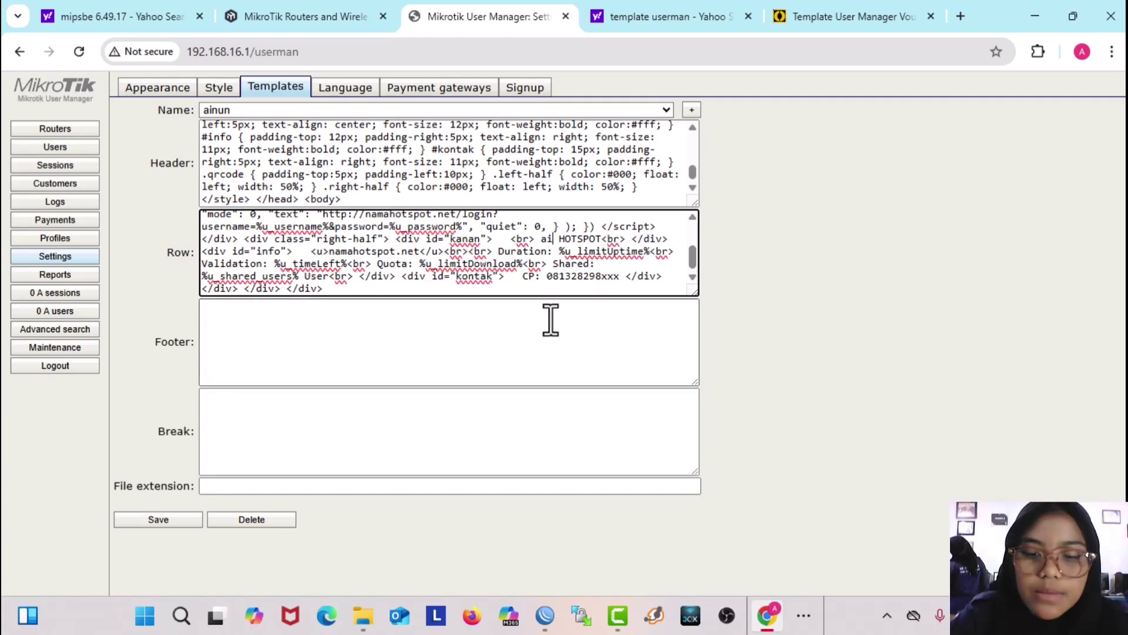
{"action": "type", "text": "nun"}
{"action": "left_click", "coordinate": [812, 15]}
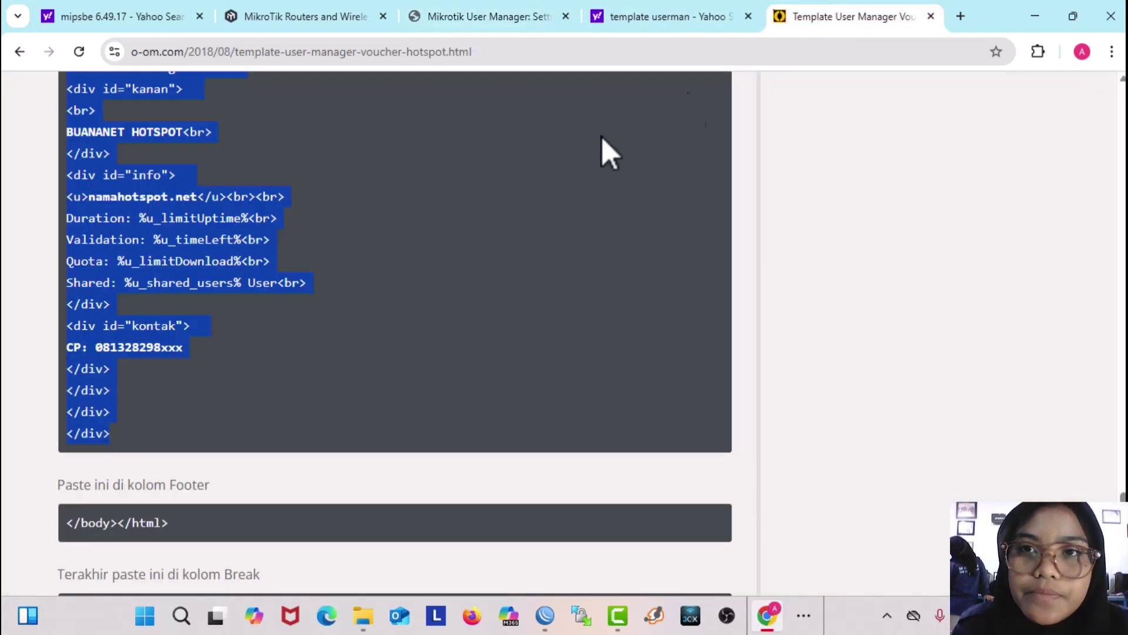
{"action": "scroll", "coordinate": [237, 407], "scroll_direction": "down", "scroll_amount": 3}
{"action": "left_click_drag", "start_coordinate": [167, 357], "coordinate": [57, 354]}
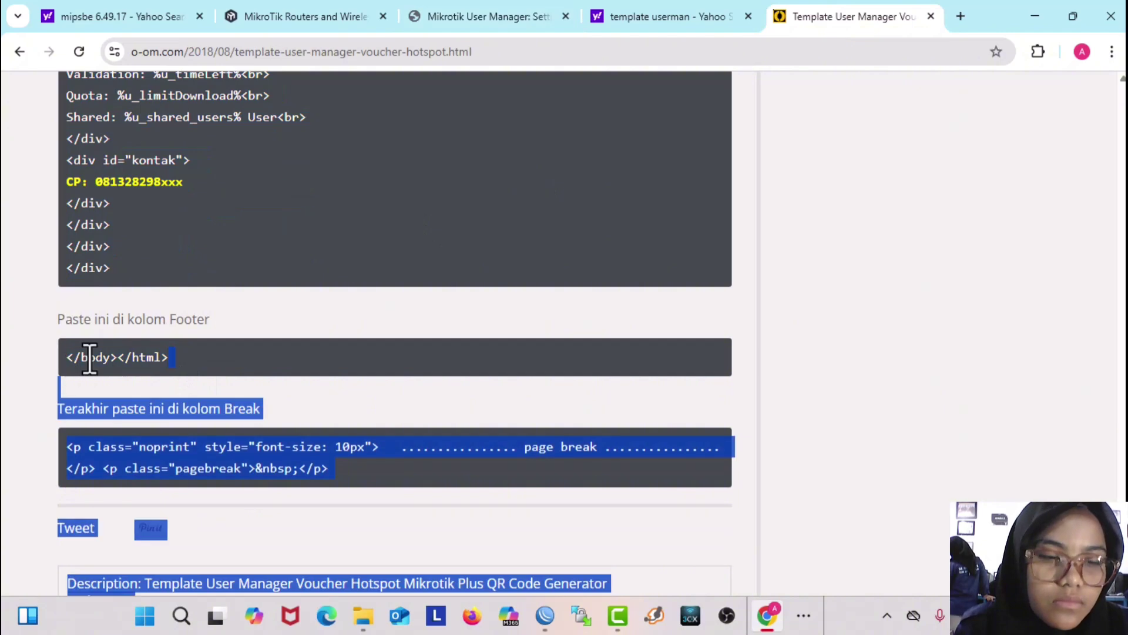
{"action": "left_click", "coordinate": [174, 354]}
{"action": "left_click_drag", "start_coordinate": [174, 356], "coordinate": [71, 360]}
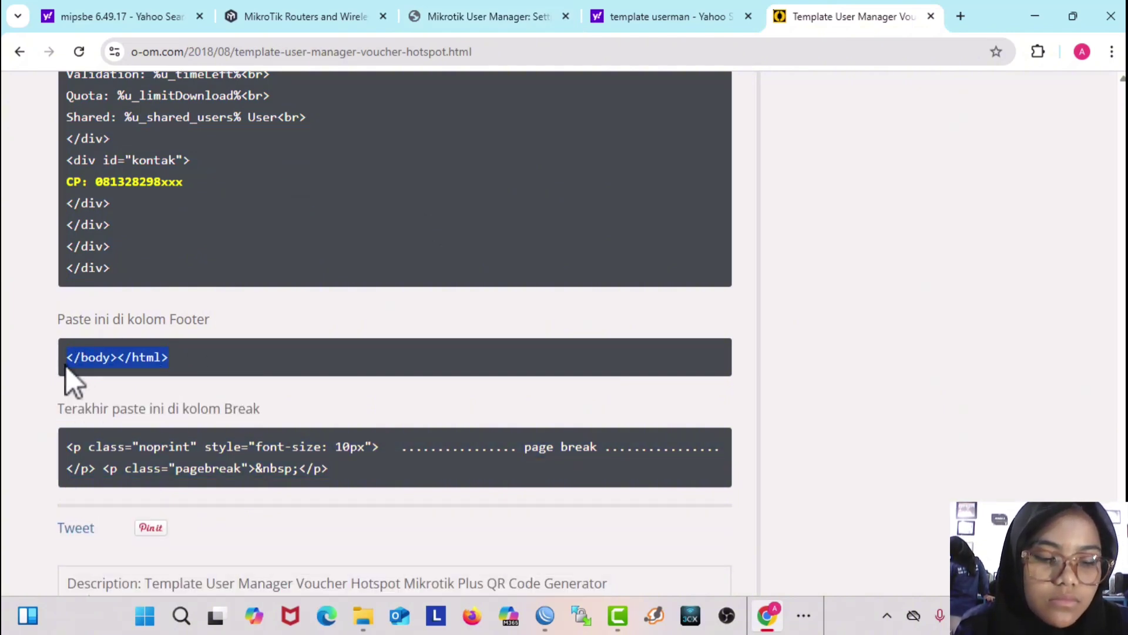
{"action": "left_click", "coordinate": [497, 24]}
{"action": "left_click", "coordinate": [265, 344]}
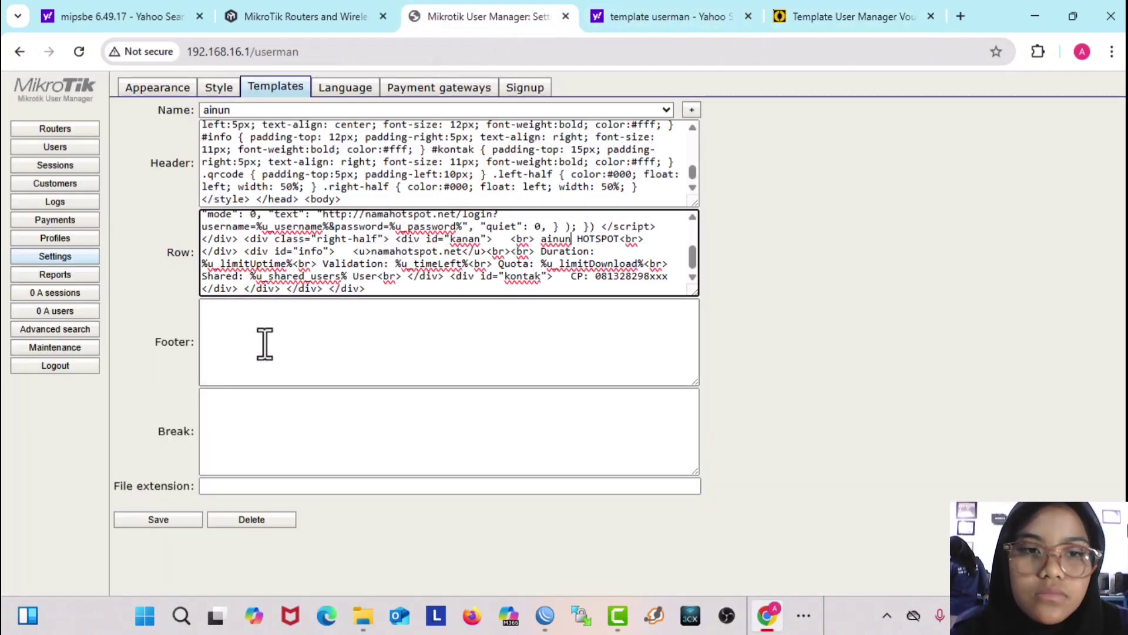
{"action": "type", "text": "</body></html>"}
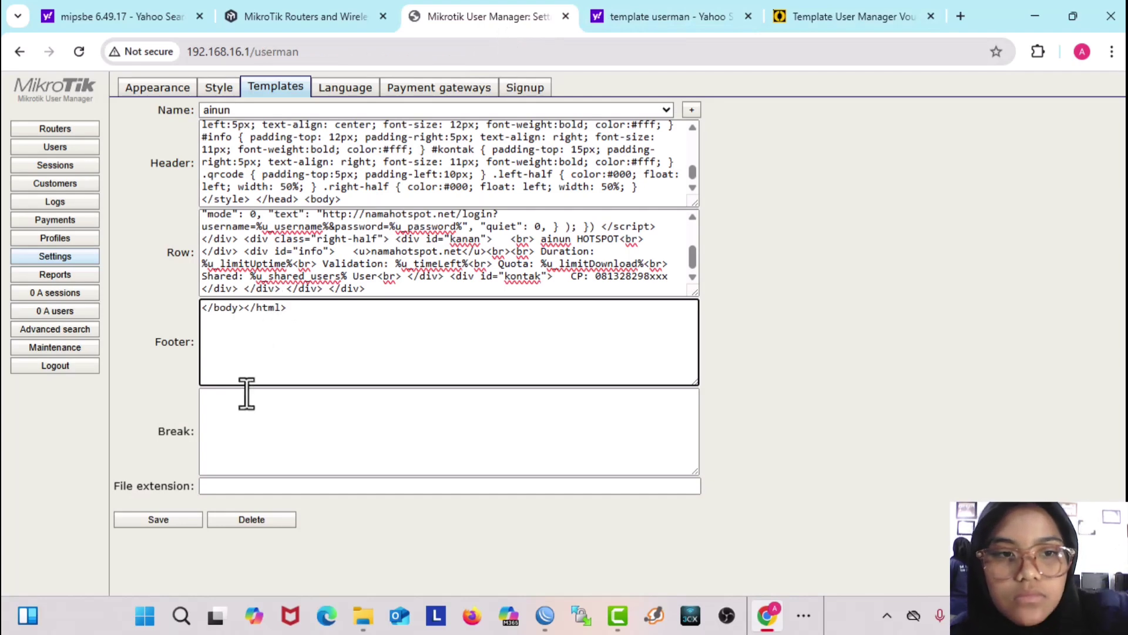
Step: Paste the noprint page-break code into Break and save the template
{"action": "left_click", "coordinate": [235, 400]}
{"action": "left_click", "coordinate": [822, 15]}
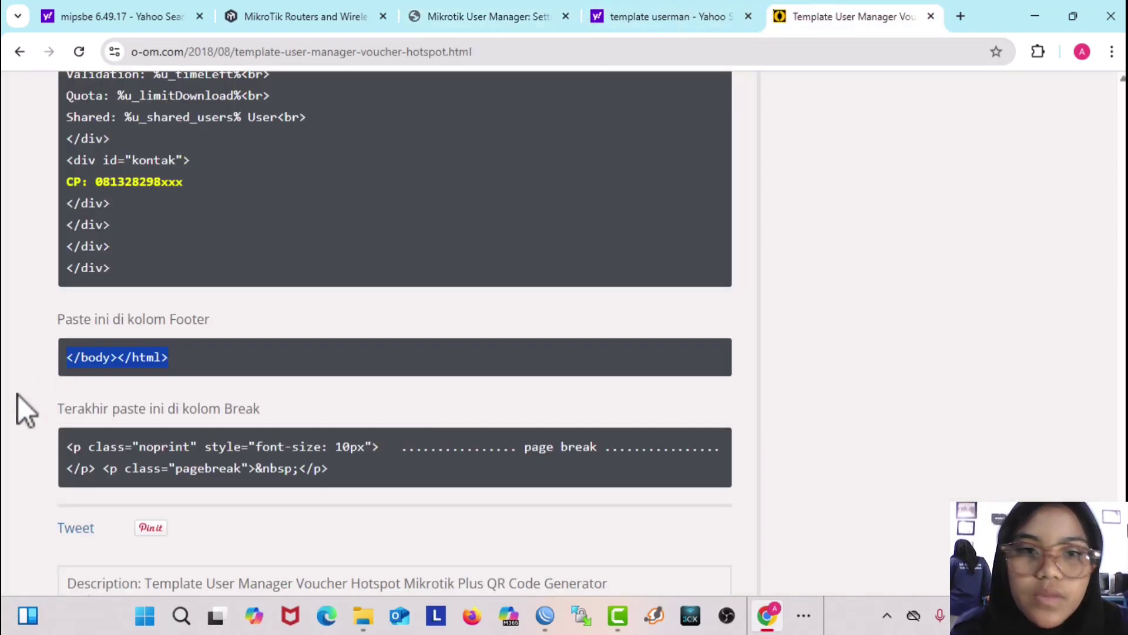
{"action": "scroll", "coordinate": [35, 382], "scroll_direction": "down", "scroll_amount": 2}
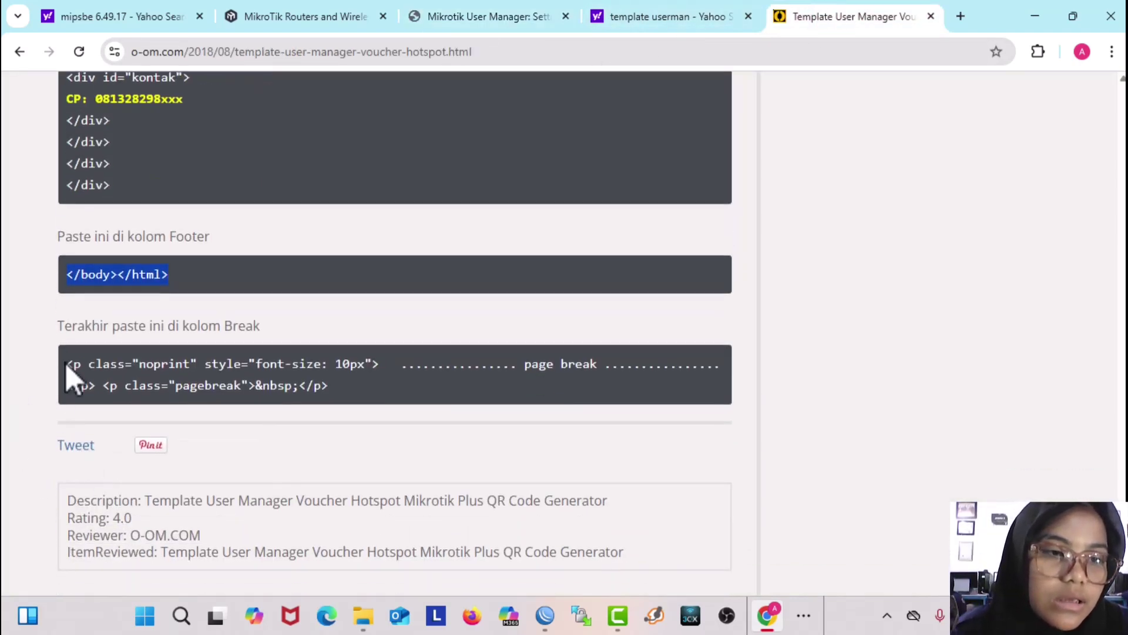
{"action": "left_click_drag", "start_coordinate": [66, 364], "coordinate": [372, 382]}
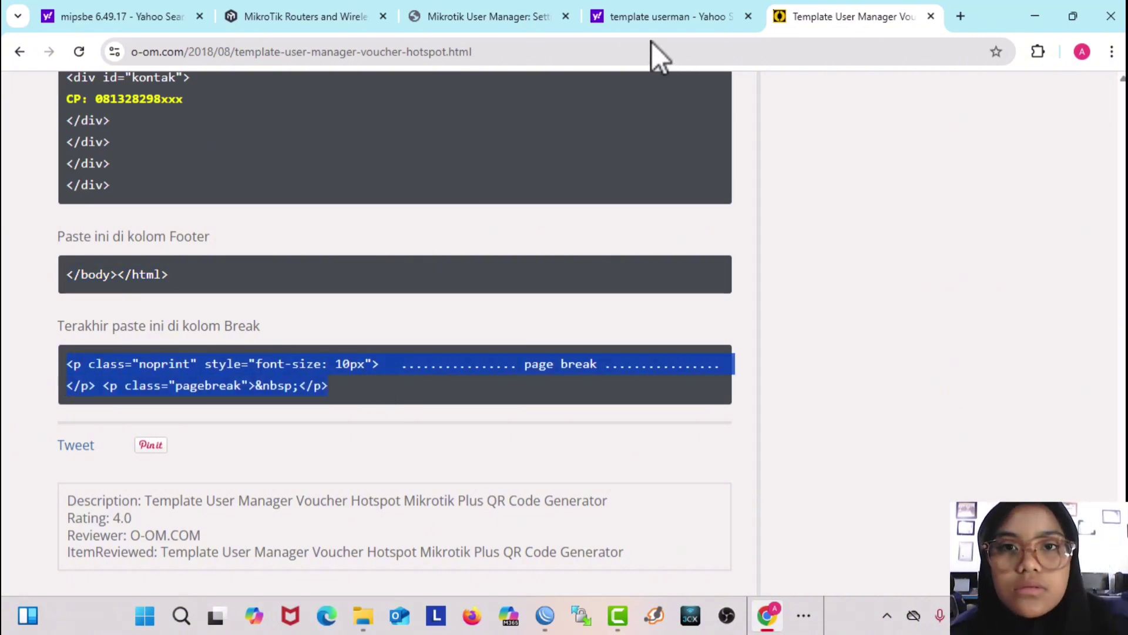
{"action": "left_click", "coordinate": [509, 16]}
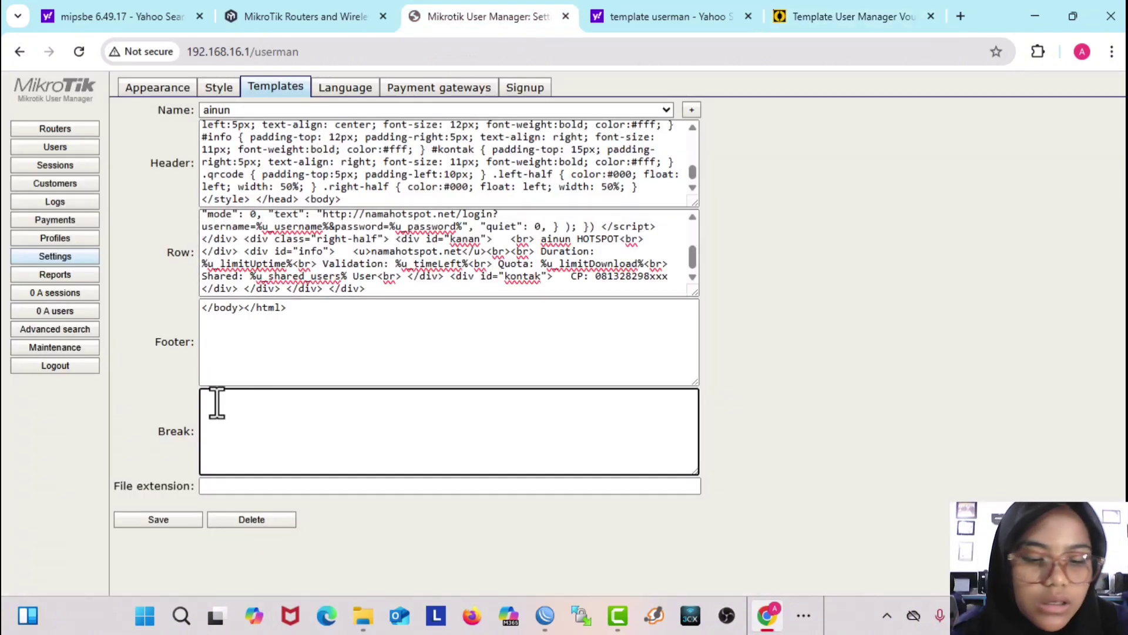
{"action": "key", "text": "ctrl+v"}
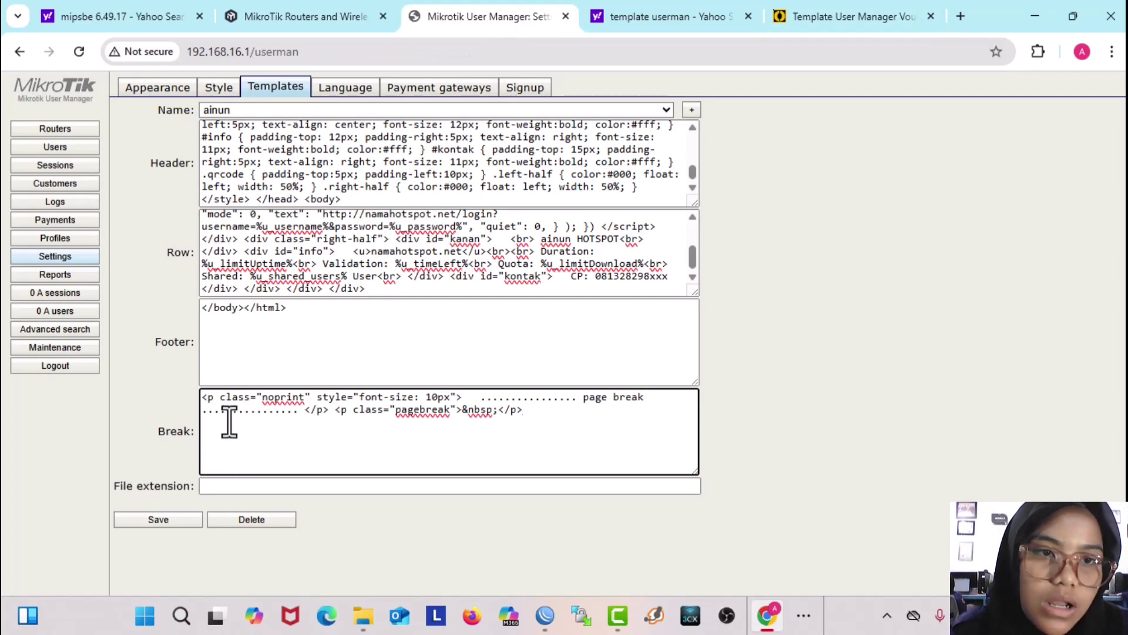
{"action": "scroll", "coordinate": [365, 235], "scroll_direction": "up", "scroll_amount": 3}
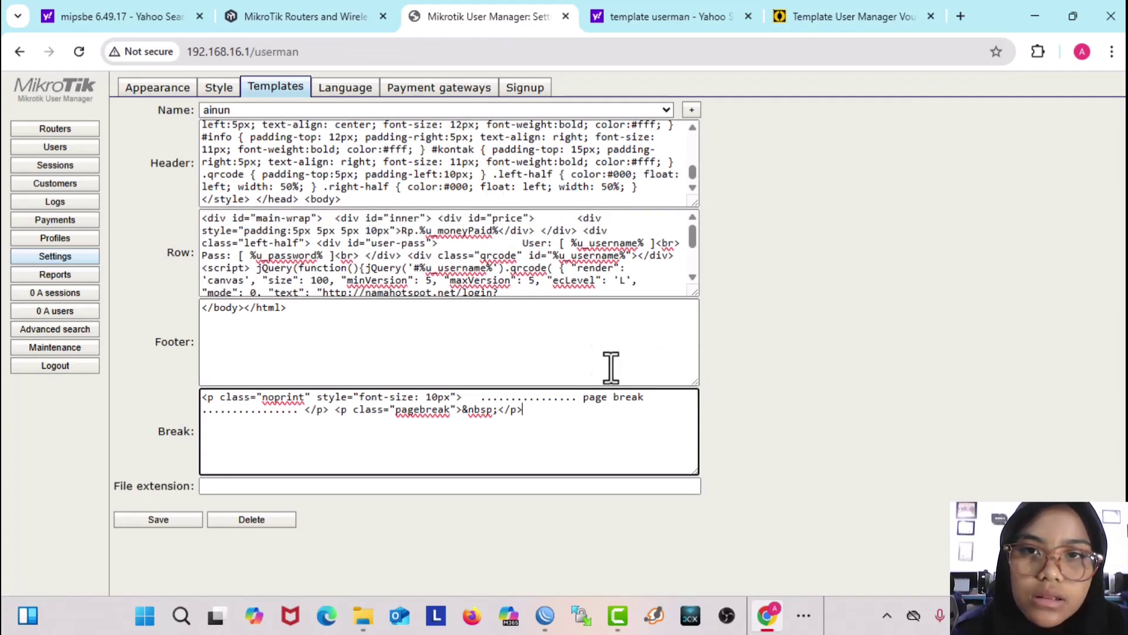
{"action": "left_click", "coordinate": [157, 520]}
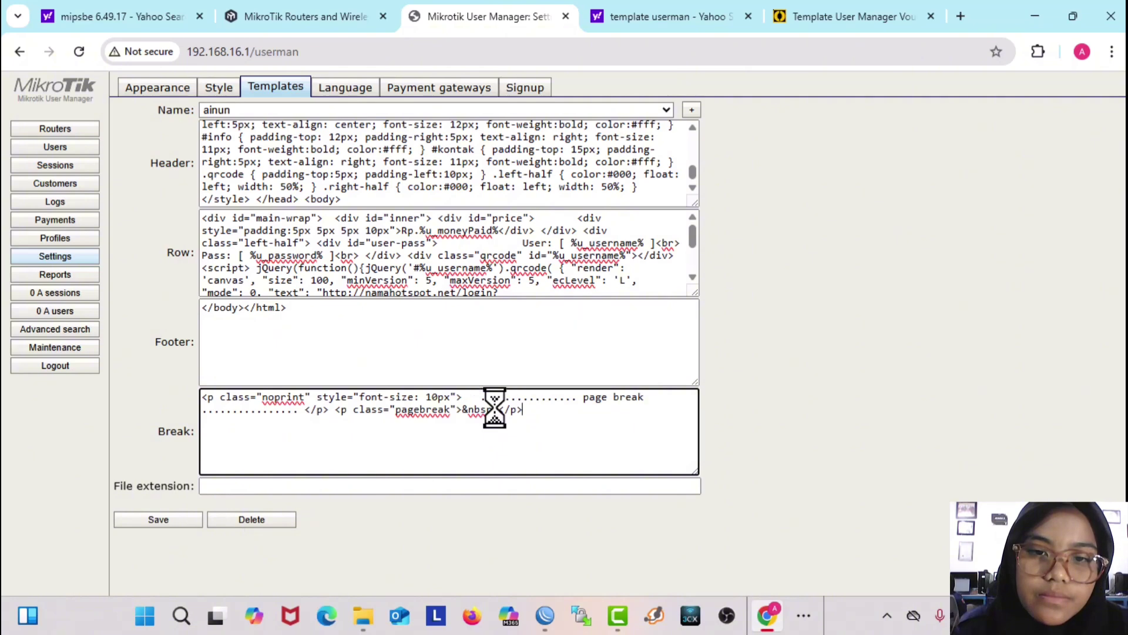
Step: Fill the batch-add users form with 10 users and 3-character usernames, leaving password-same-as-login off
{"action": "left_click", "coordinate": [83, 151]}
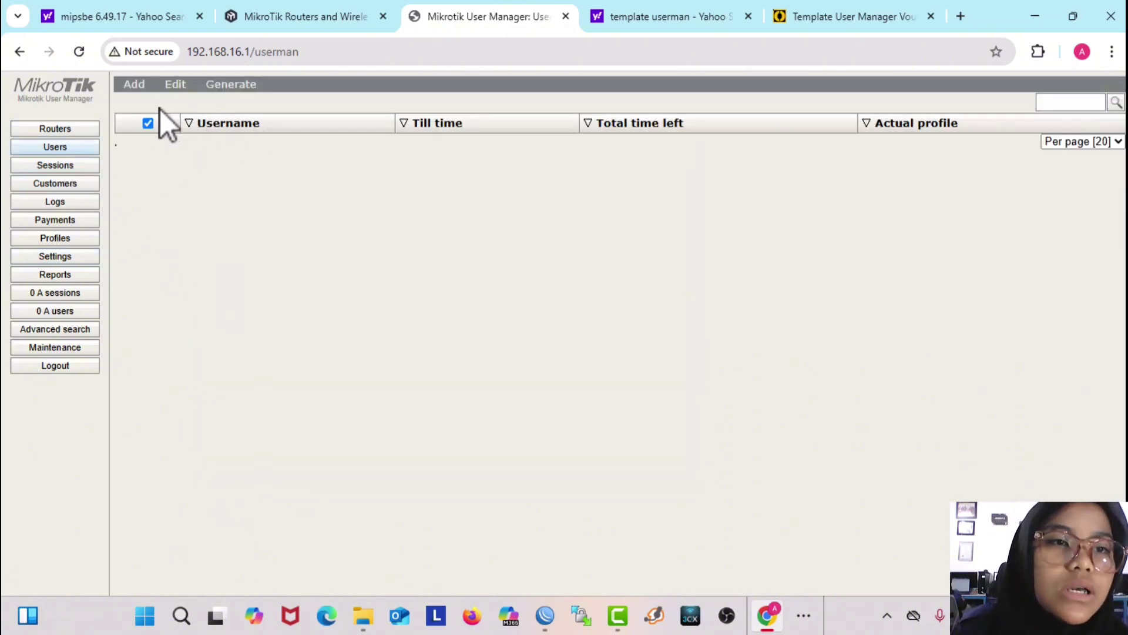
{"action": "left_click", "coordinate": [135, 86]}
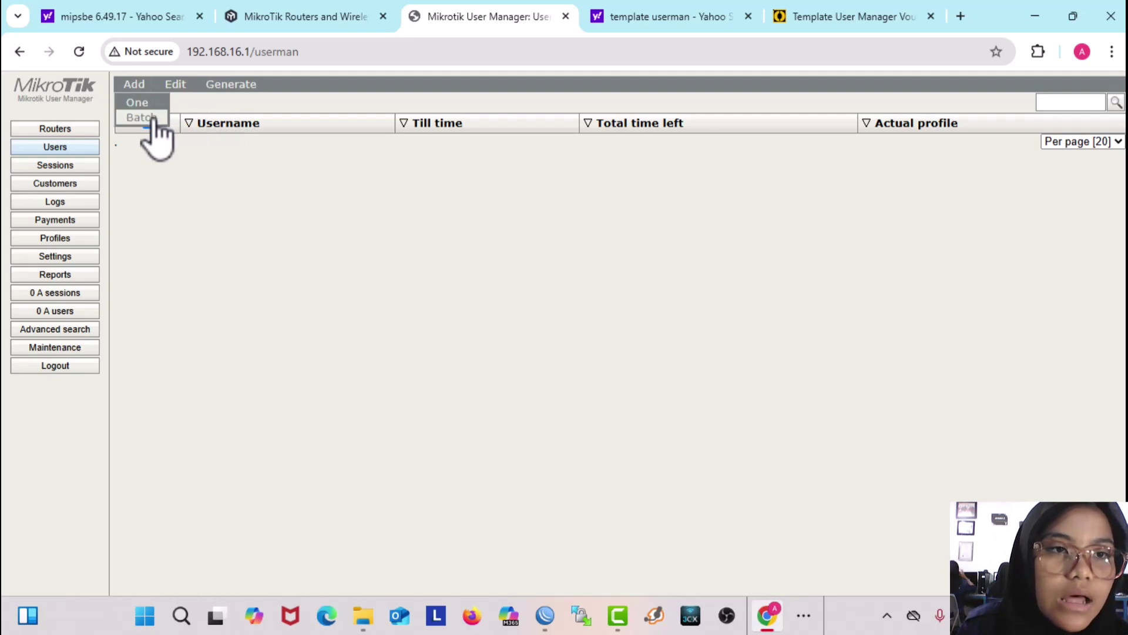
{"action": "left_click", "coordinate": [149, 117]}
{"action": "left_click", "coordinate": [537, 175]}
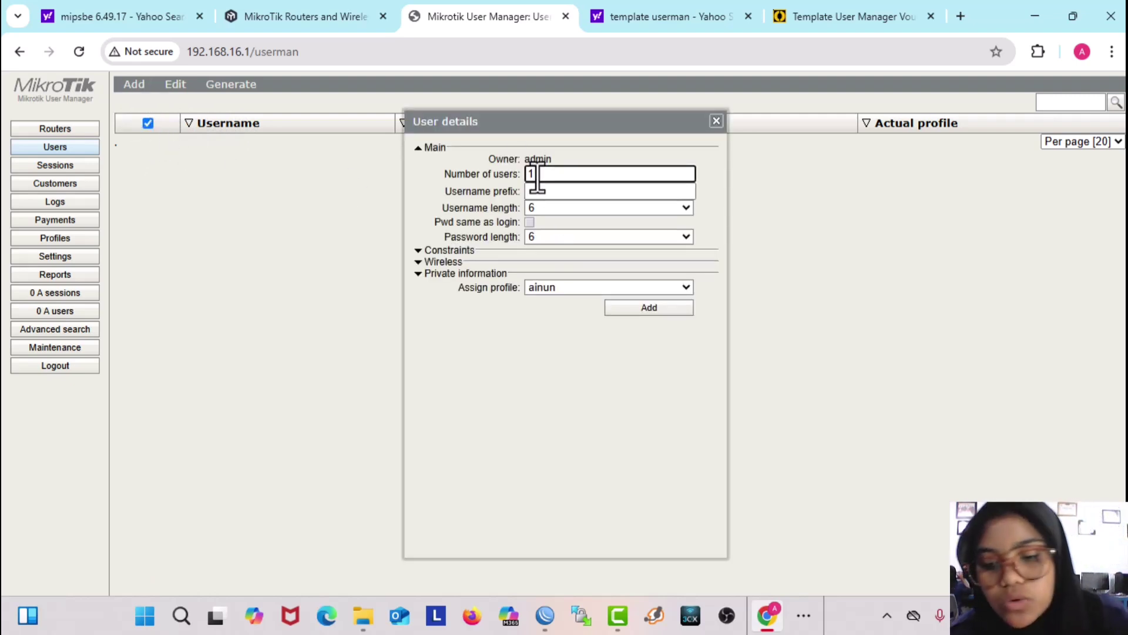
{"action": "type", "text": "0"}
{"action": "key", "text": "BackSpace"}
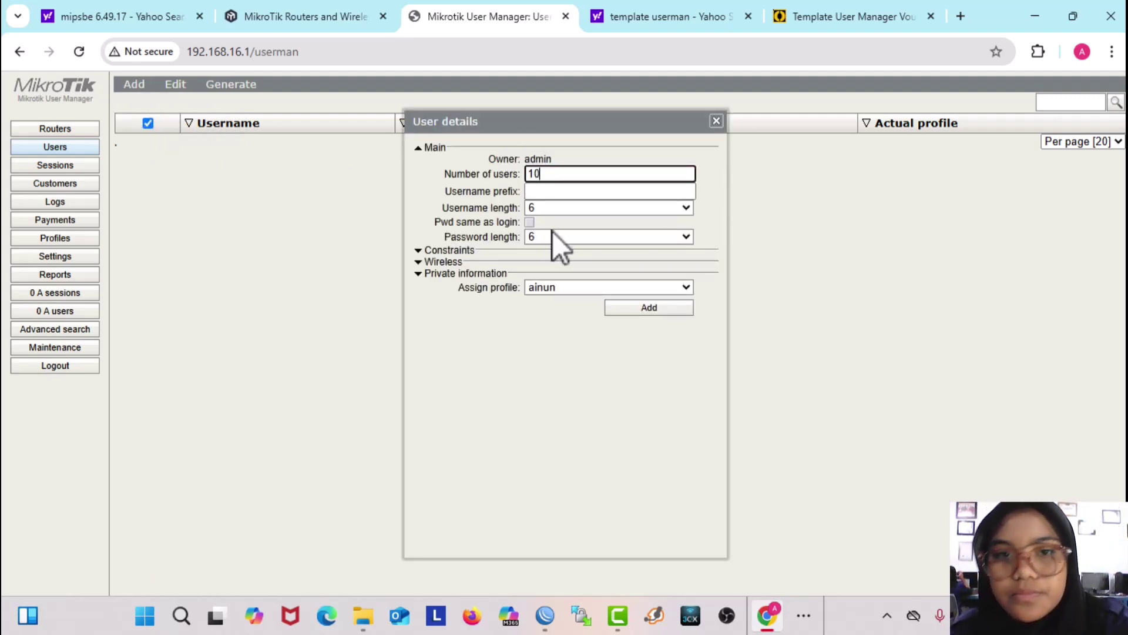
{"action": "left_click", "coordinate": [549, 210]}
{"action": "left_click", "coordinate": [550, 244]}
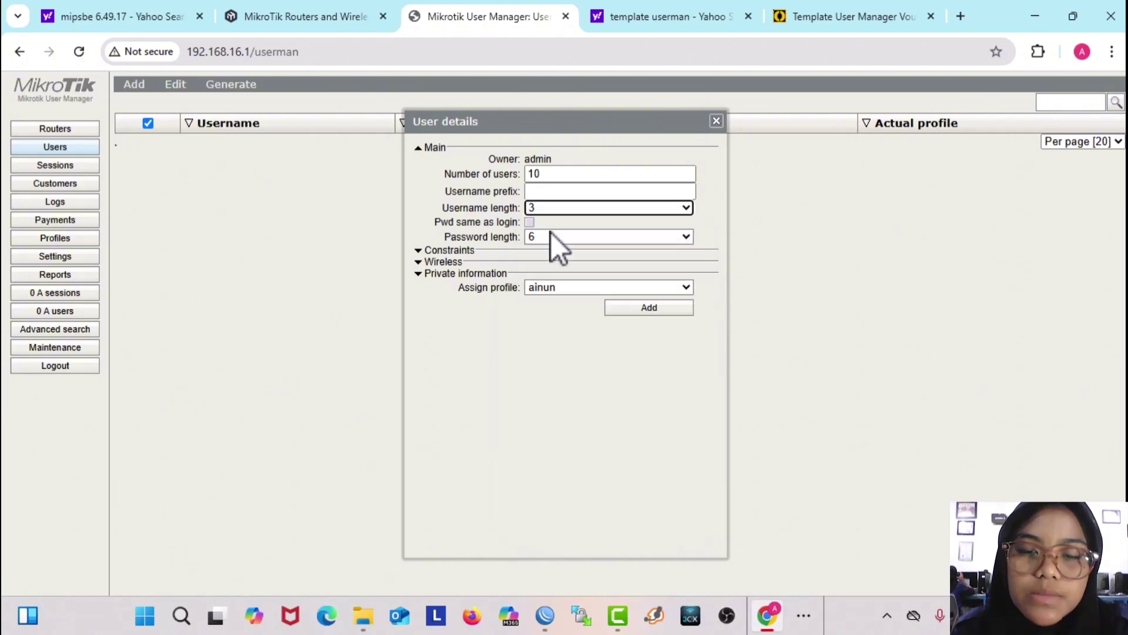
{"action": "left_click", "coordinate": [528, 224]}
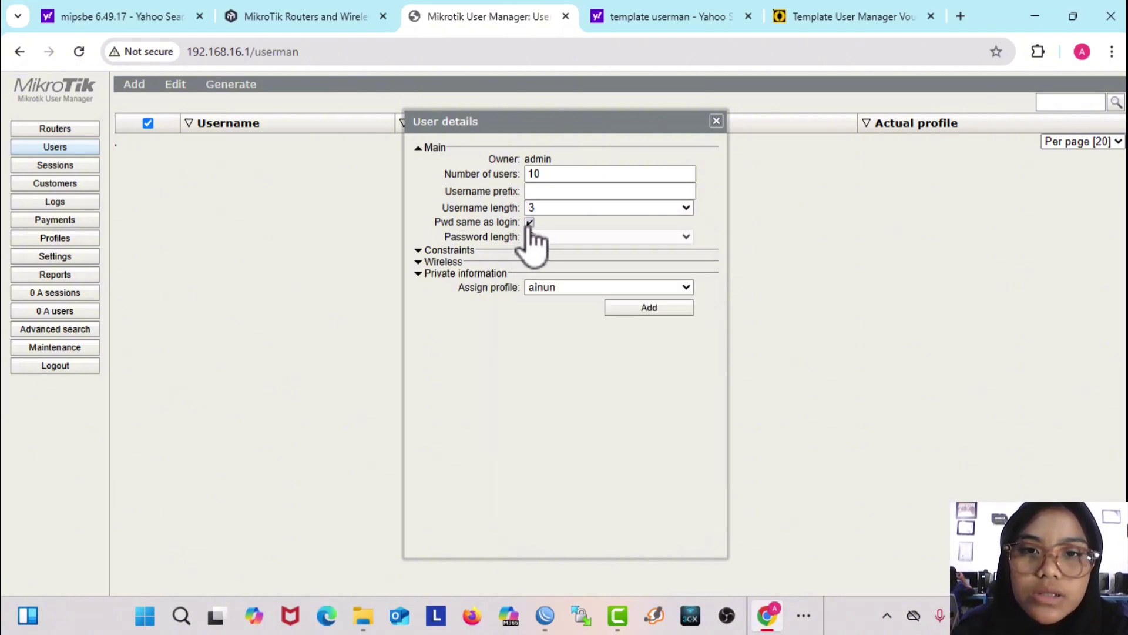
{"action": "left_click", "coordinate": [531, 222]}
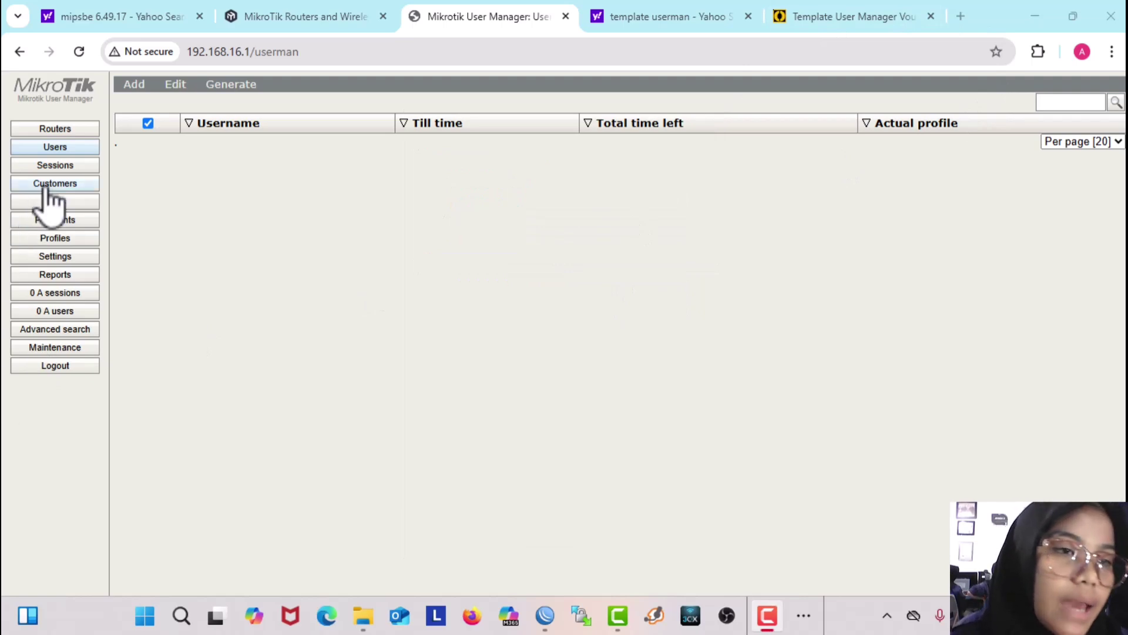
Step: Add a 07:00:00–23:59:59 limitation with the existing 1h23m20s uptime limit to the ainun profile
{"action": "left_click", "coordinate": [62, 239]}
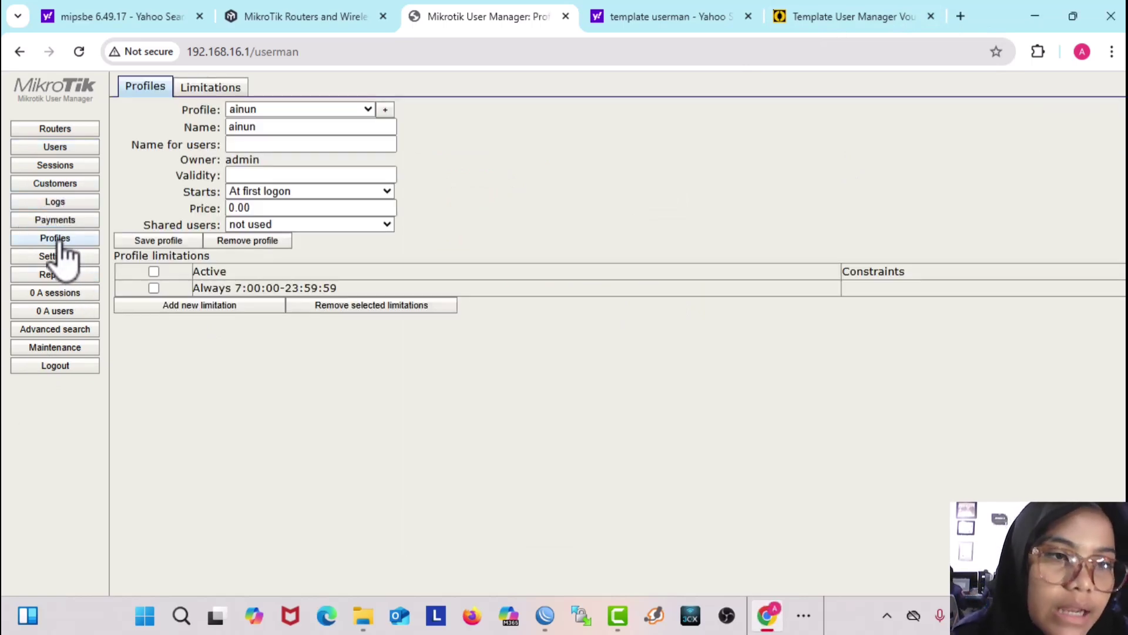
{"action": "left_click", "coordinate": [191, 305]}
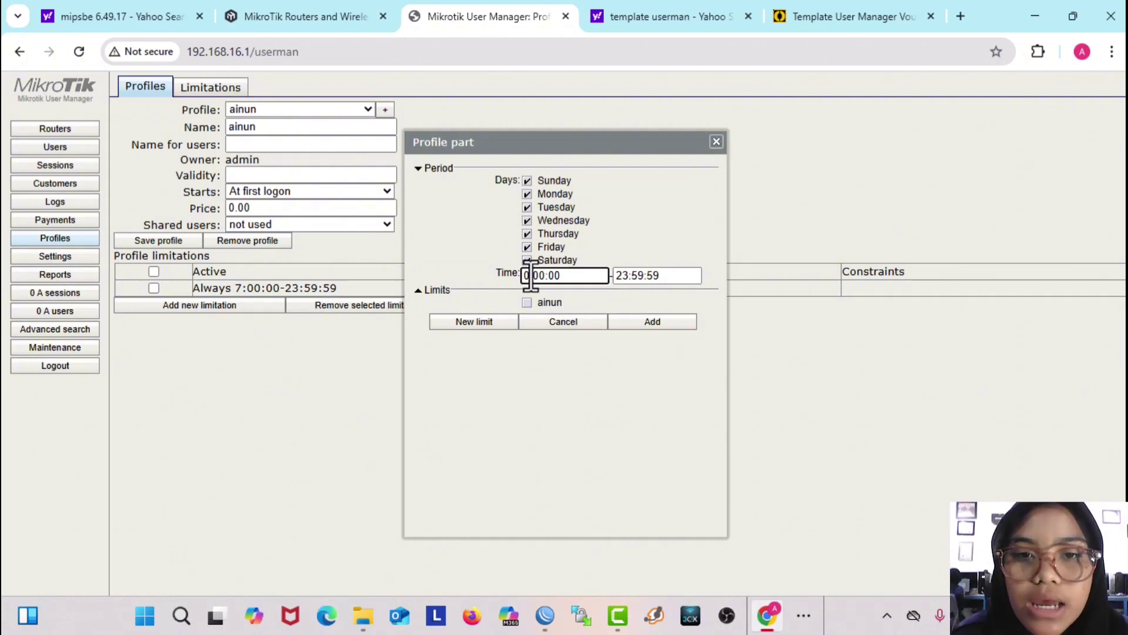
{"action": "type", "text": "7"}
{"action": "left_click", "coordinate": [527, 302]}
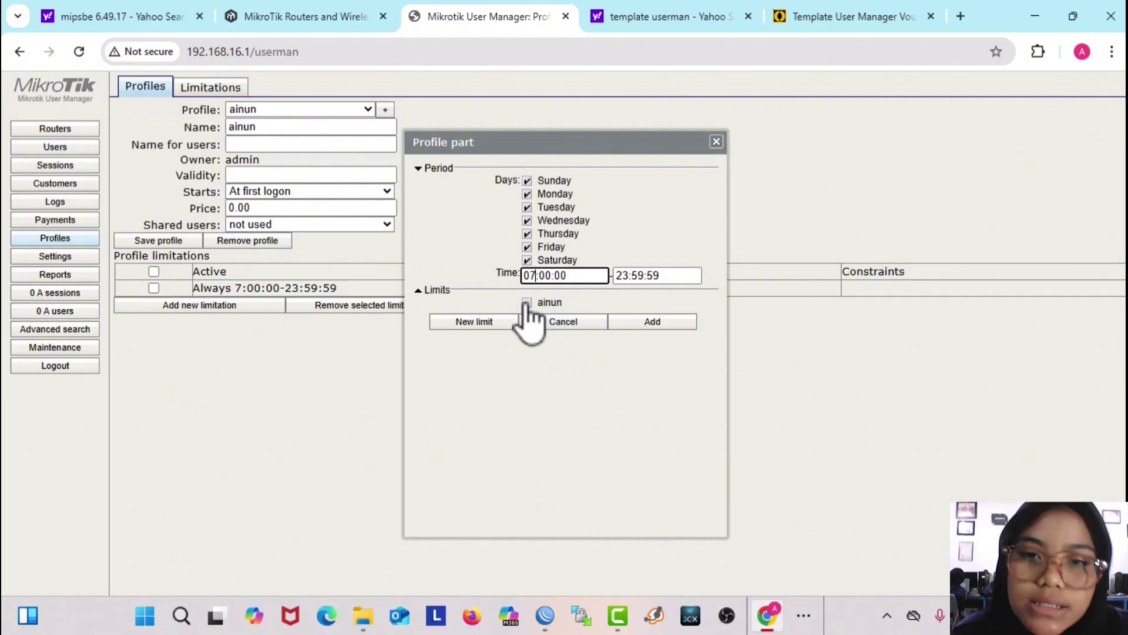
{"action": "left_click", "coordinate": [661, 321]}
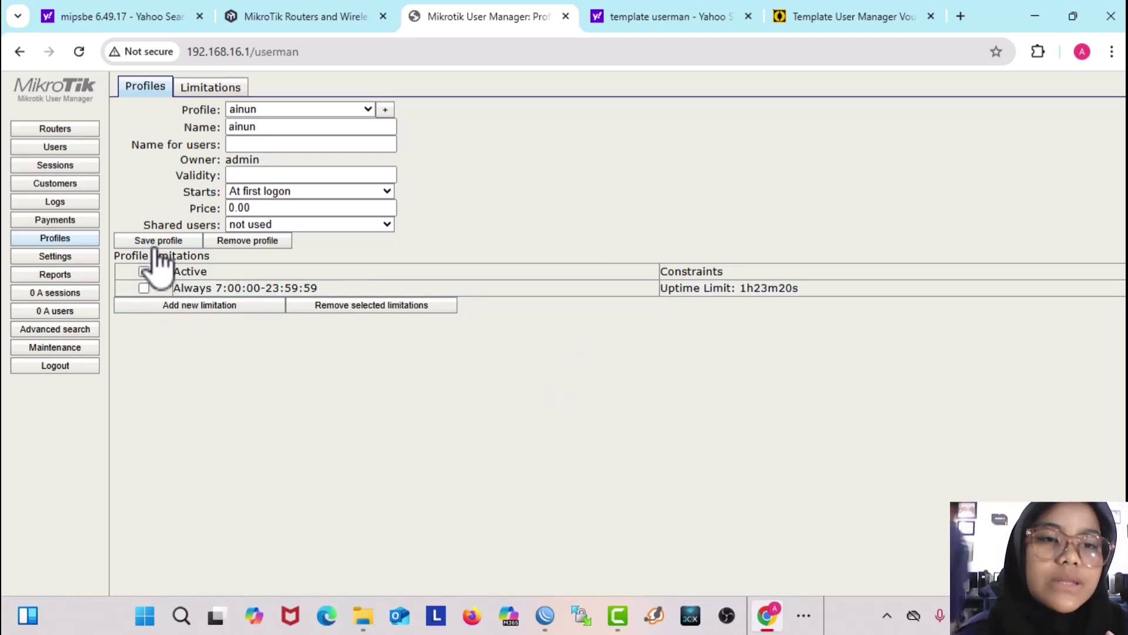
{"action": "left_click", "coordinate": [68, 148]}
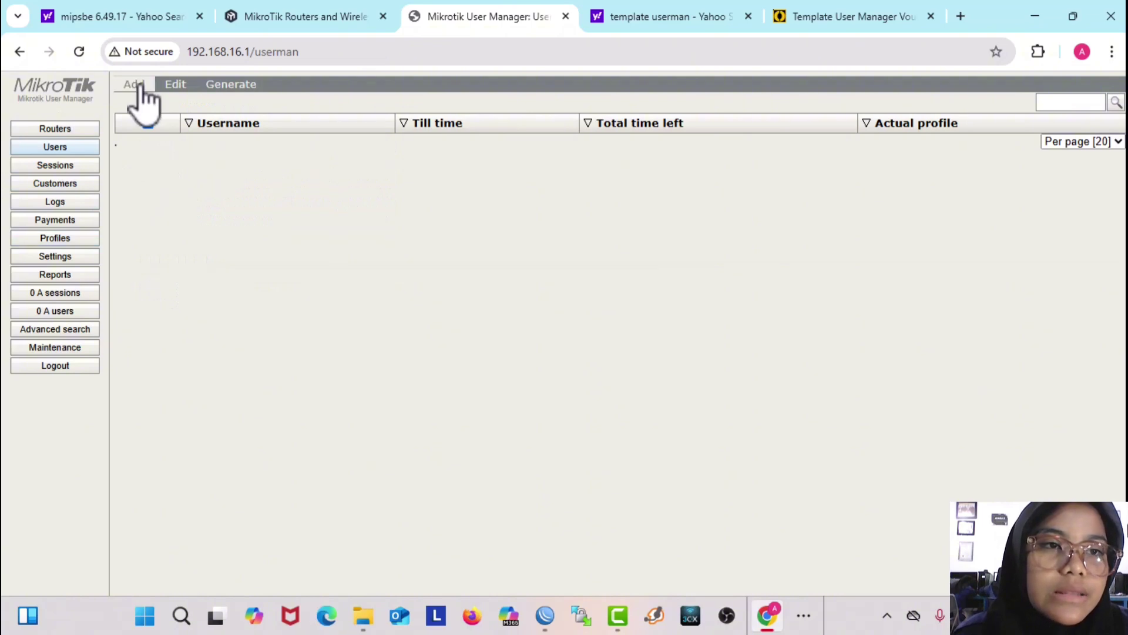
Step: Batch-create 10 users with 3-character usernames and passwords matching their logins
{"action": "left_click", "coordinate": [141, 86]}
{"action": "left_click", "coordinate": [144, 116]}
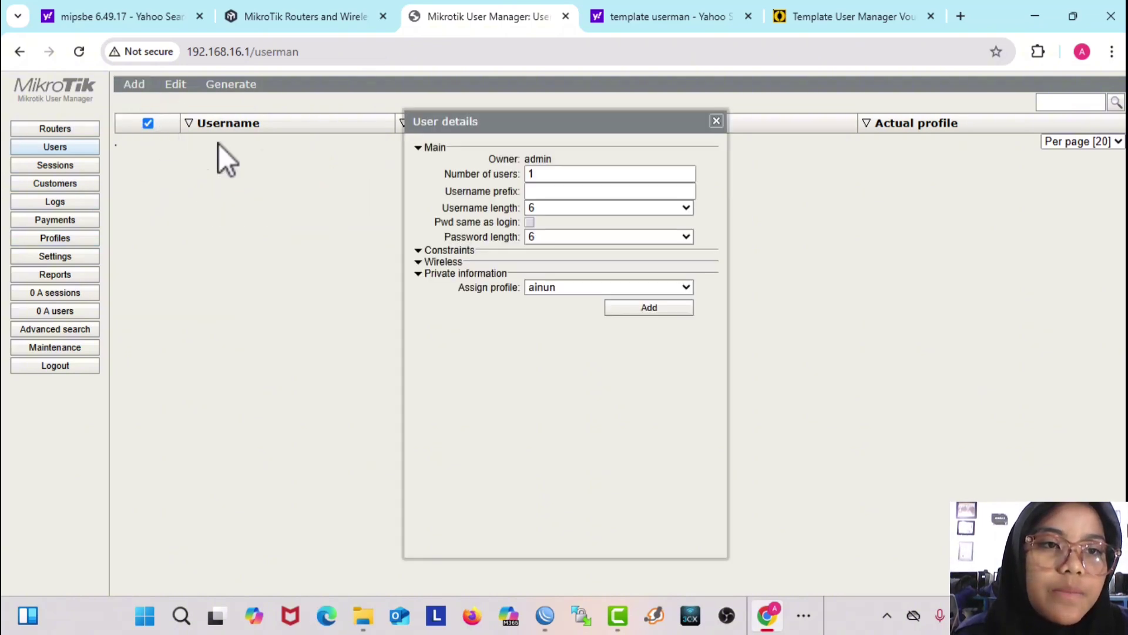
{"action": "left_click", "coordinate": [543, 174]}
{"action": "type", "text": "0"}
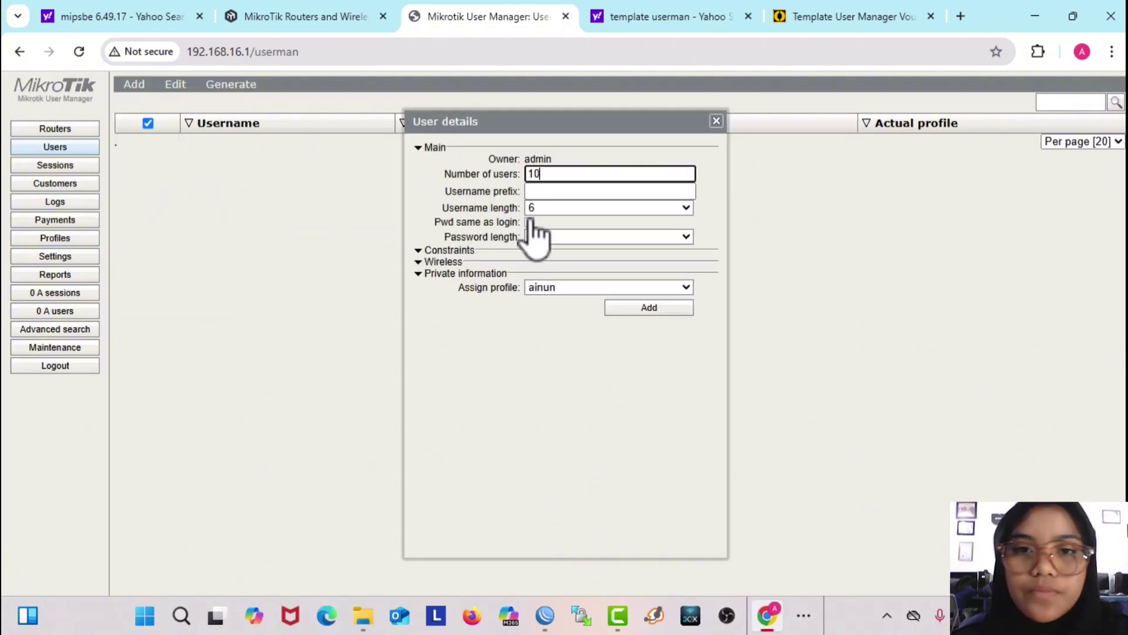
{"action": "left_click", "coordinate": [535, 208]}
{"action": "left_click", "coordinate": [538, 223]}
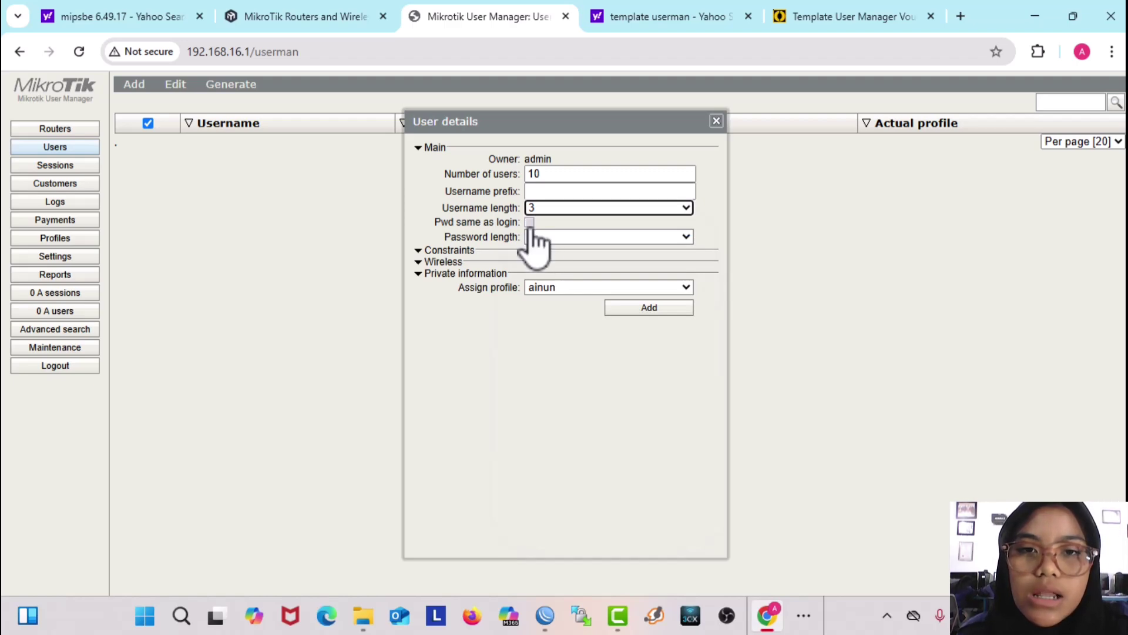
{"action": "left_click", "coordinate": [530, 222]}
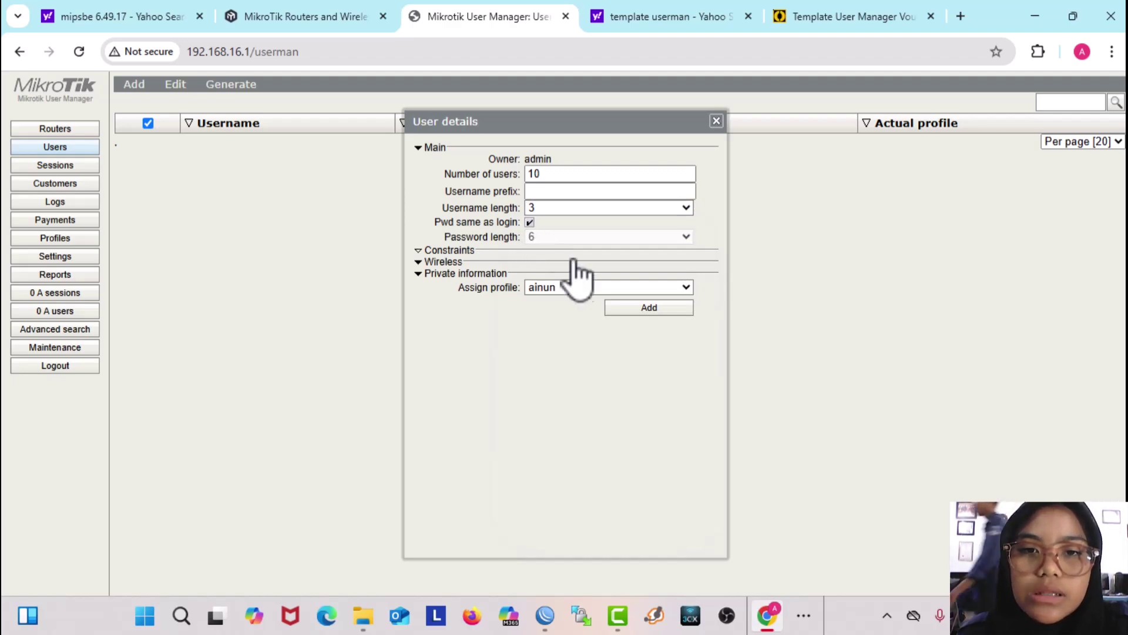
{"action": "left_click", "coordinate": [623, 309]}
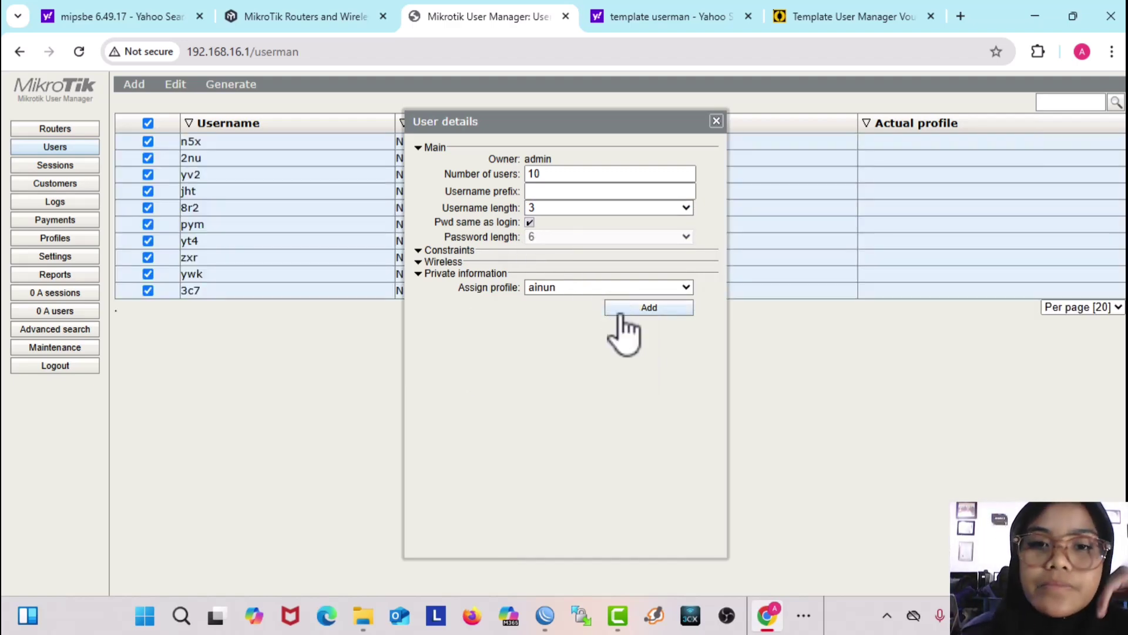
Step: Delete the accidental duplicate batch of ten users, keeping only the first ten
{"action": "left_click", "coordinate": [665, 309]}
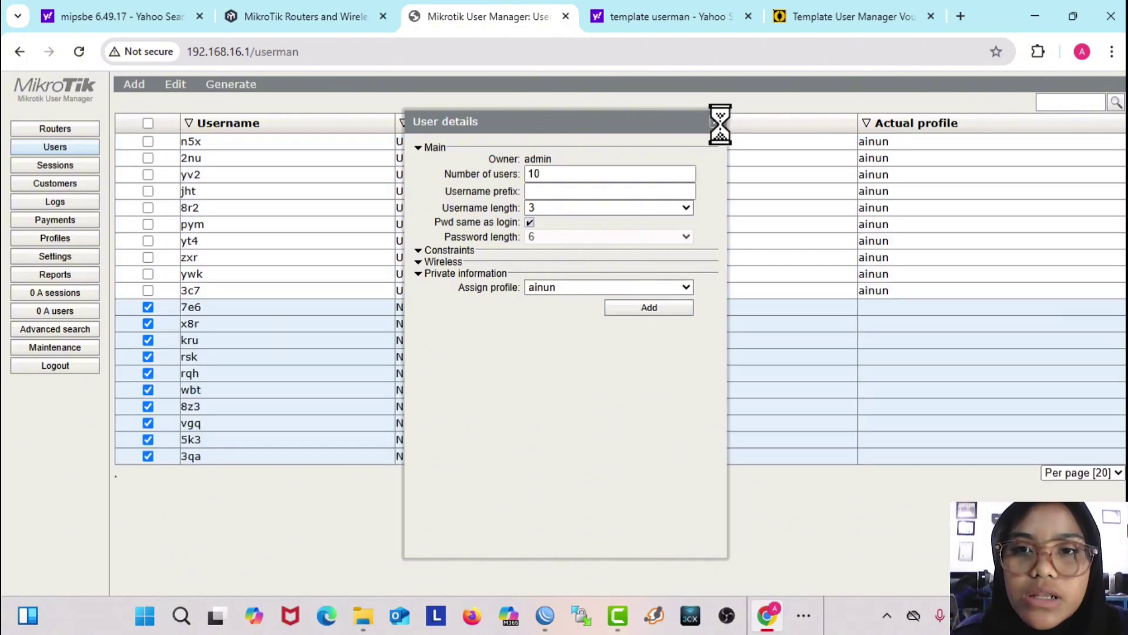
{"action": "left_click", "coordinate": [719, 125]}
{"action": "mouse_move", "coordinate": [282, 311]}
{"action": "left_mouse_down"}
{"action": "mouse_move", "coordinate": [298, 347]}
{"action": "mouse_move", "coordinate": [277, 325]}
{"action": "left_mouse_up"}
{"action": "left_click", "coordinate": [167, 85]}
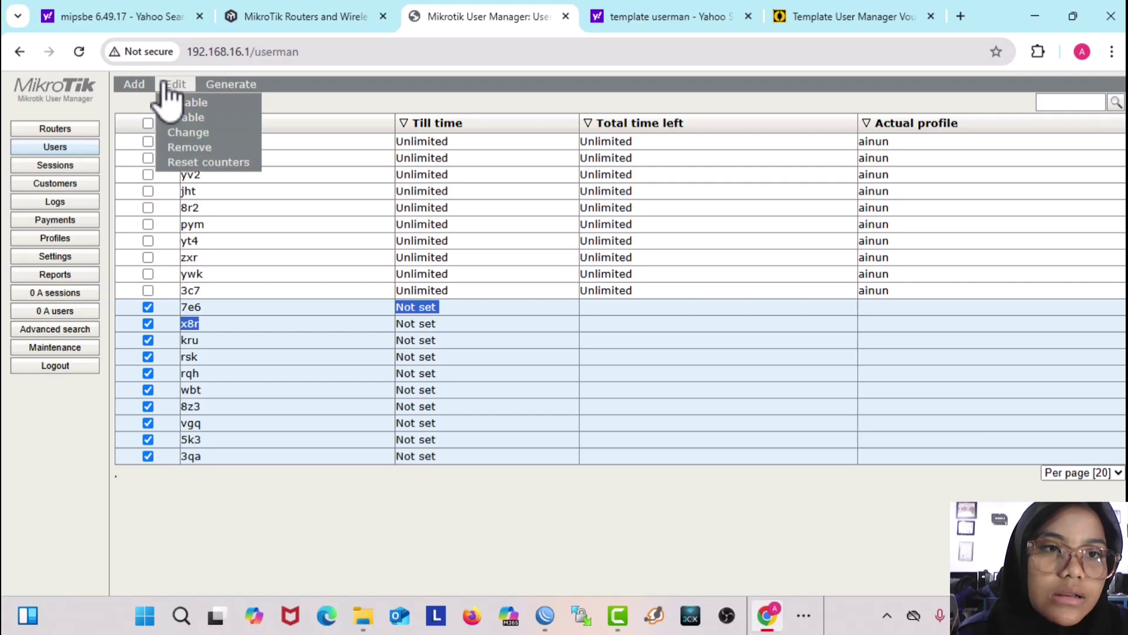
{"action": "left_click", "coordinate": [211, 150]}
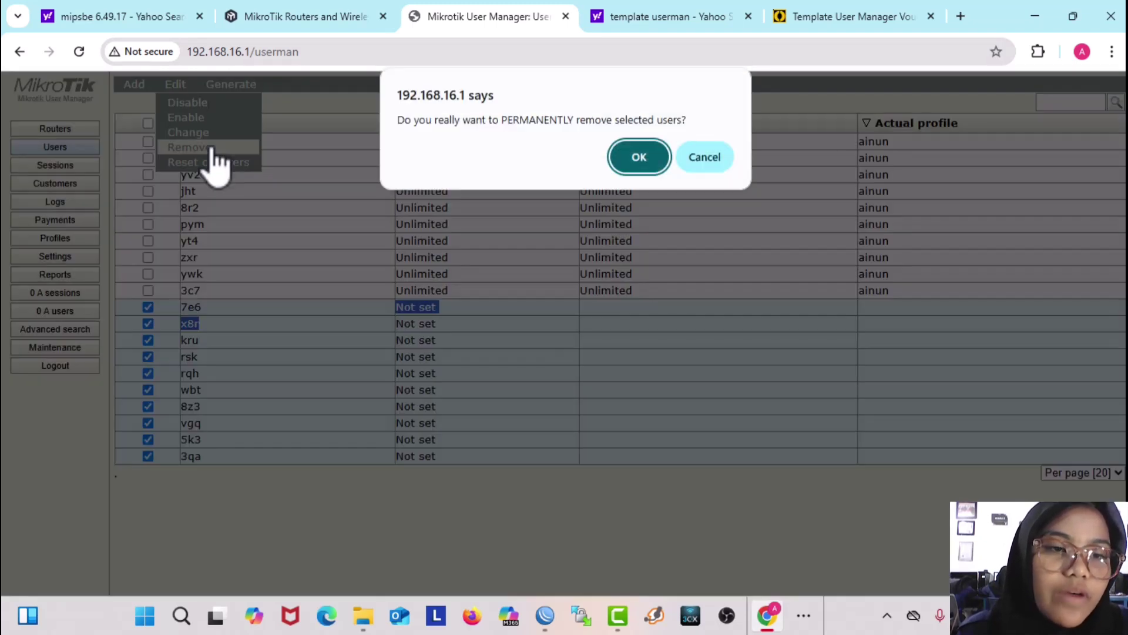
{"action": "left_click", "coordinate": [632, 157]}
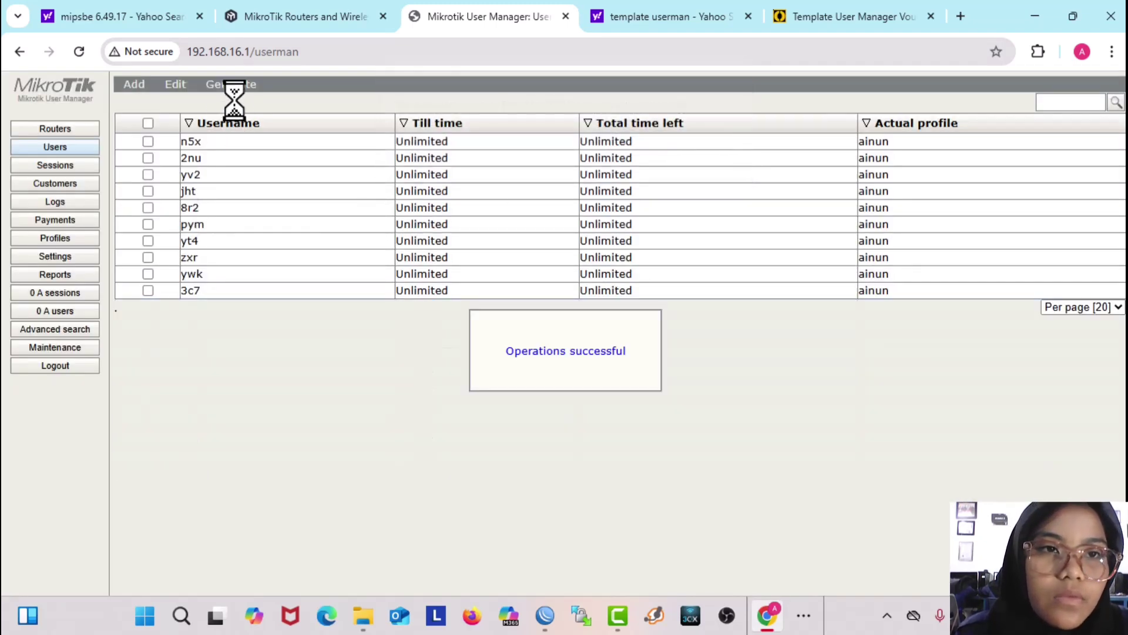
{"action": "left_click", "coordinate": [230, 87]}
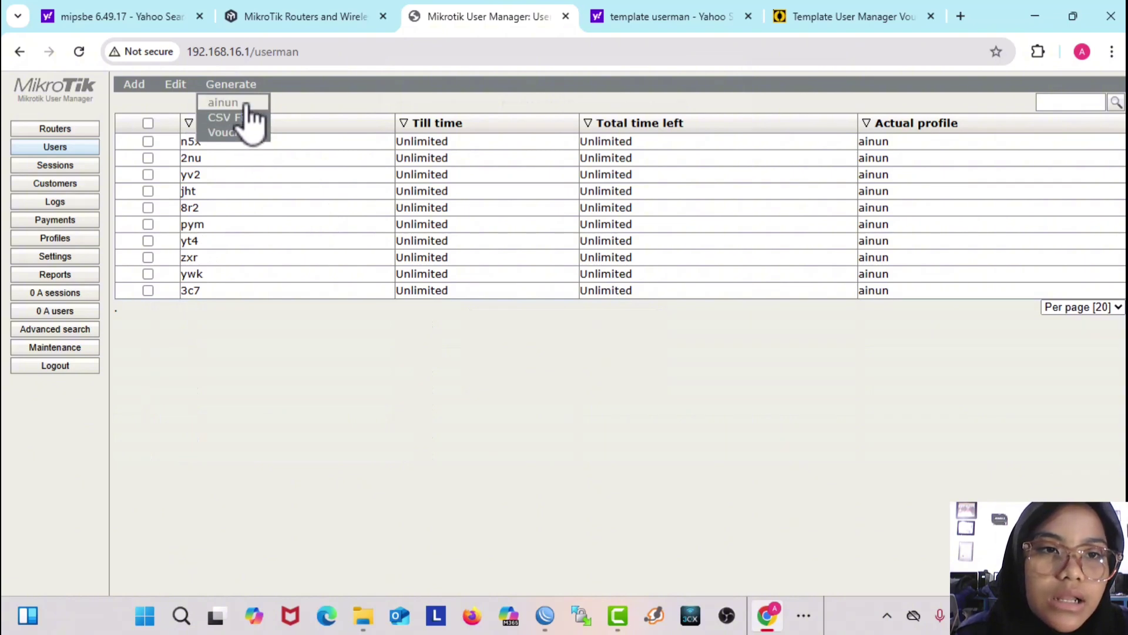
Step: Generate vouchers for all ten users with the ainun template, breaking pages after 10
{"action": "left_click", "coordinate": [246, 102]}
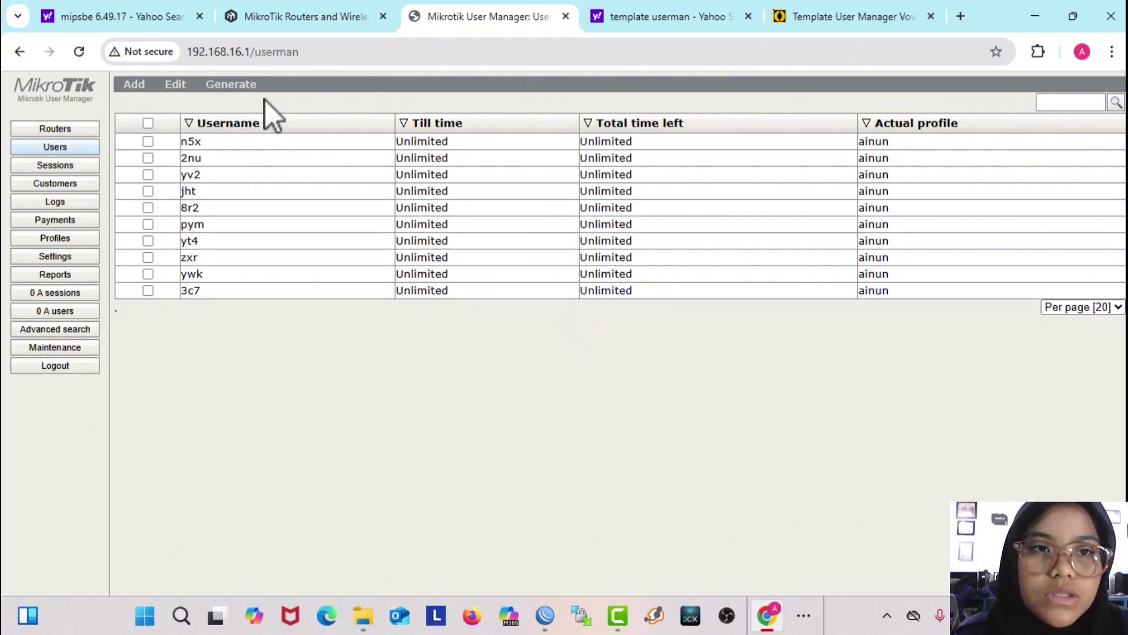
{"action": "left_click", "coordinate": [147, 123]}
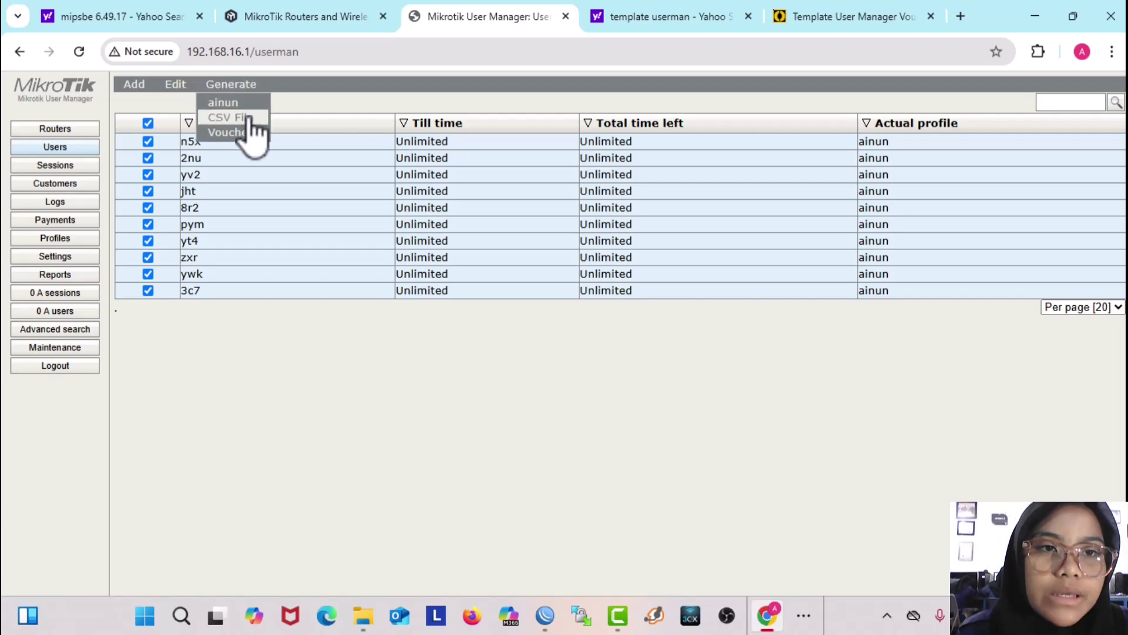
{"action": "left_click", "coordinate": [235, 84]}
{"action": "left_click", "coordinate": [573, 316]}
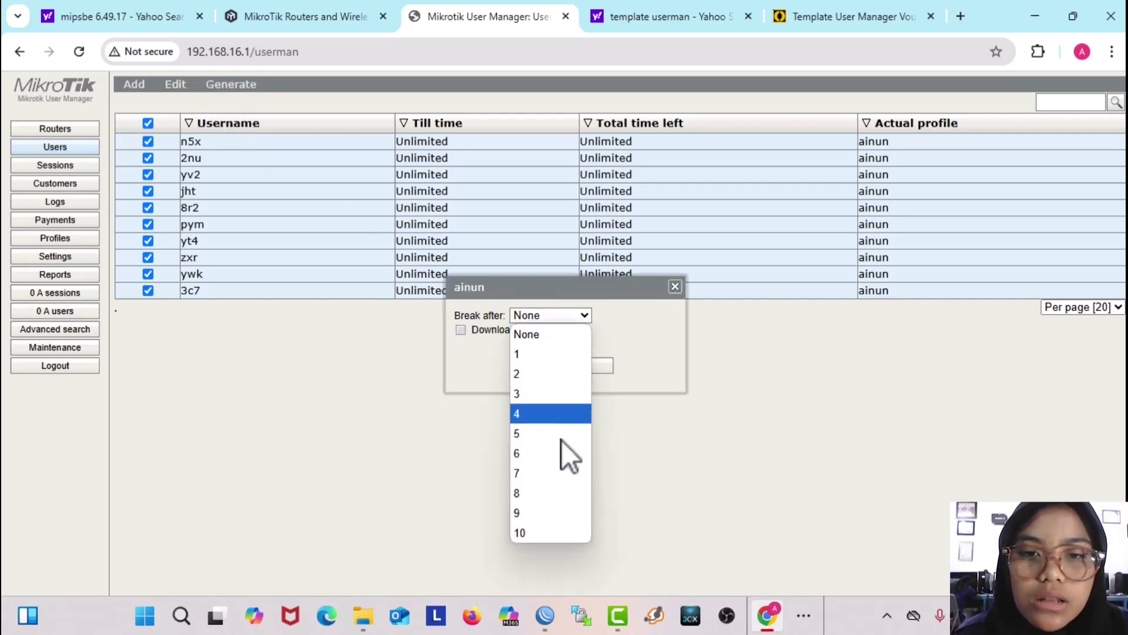
{"action": "left_click", "coordinate": [573, 535]}
{"action": "left_click", "coordinate": [566, 367]}
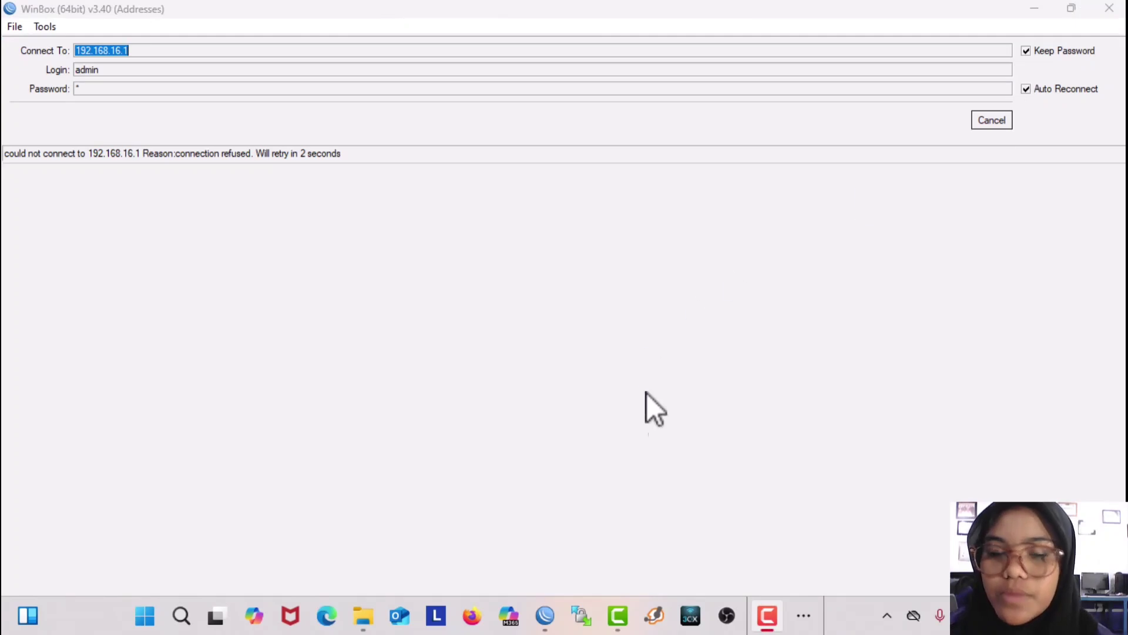
Step: Return to the User Manager browser window
{"action": "left_click", "coordinate": [804, 616]}
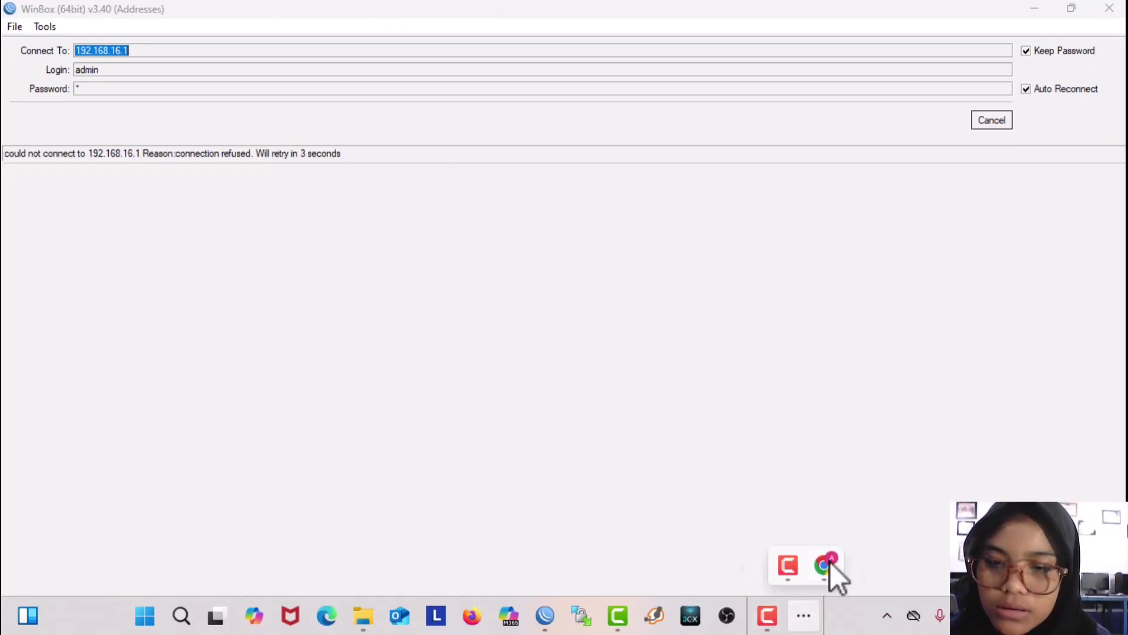
{"action": "mouse_move", "coordinate": [831, 563]}
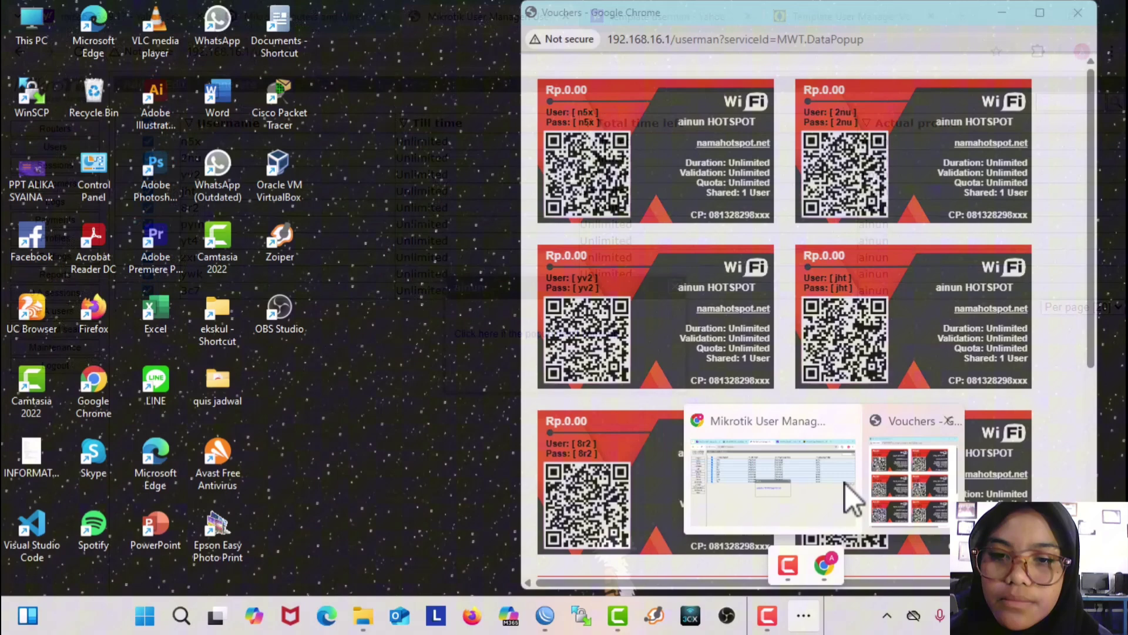
{"action": "left_click", "coordinate": [845, 483]}
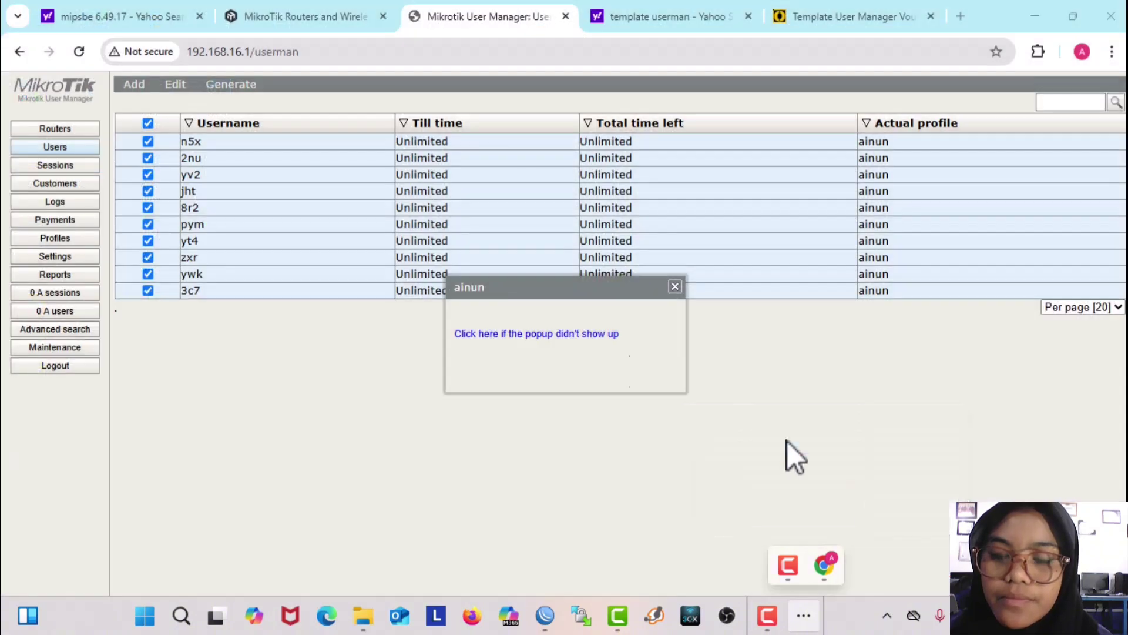
Step: Load ainun.net in a new Chrome tab to reach the hotspot login page
{"action": "left_click", "coordinate": [961, 15]}
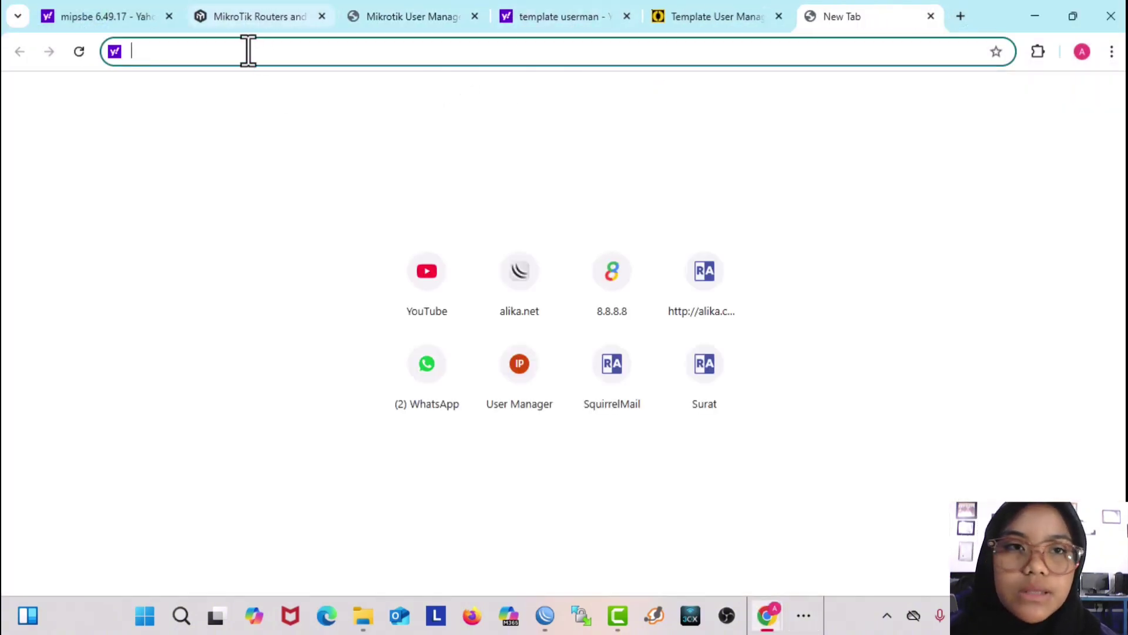
{"action": "type", "text": "ainu"}
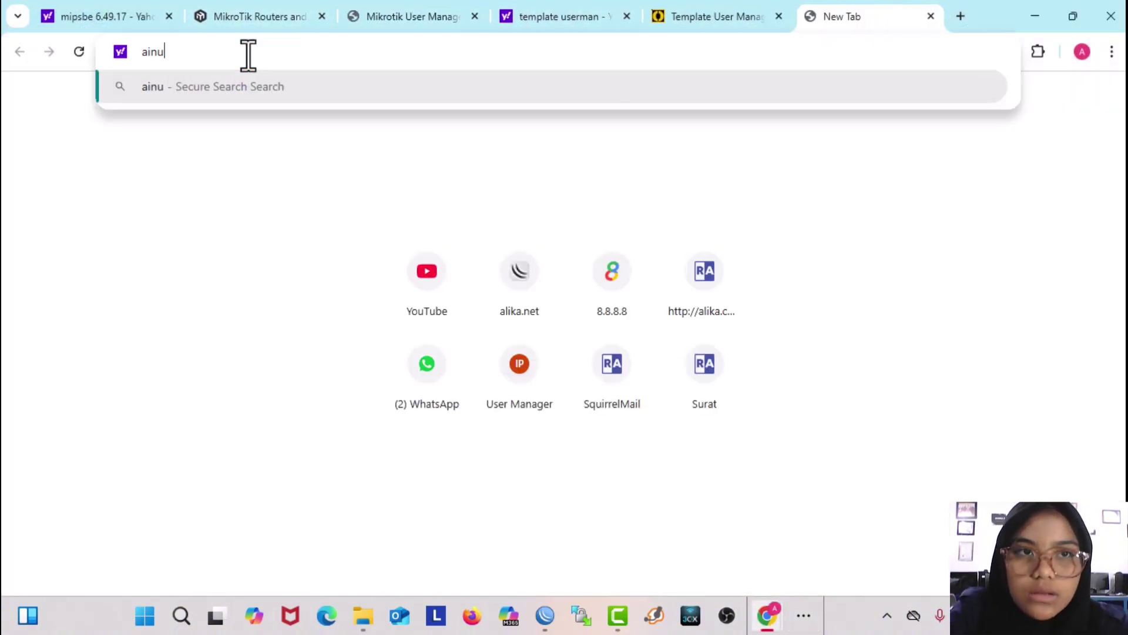
{"action": "type", "text": "n.net"}
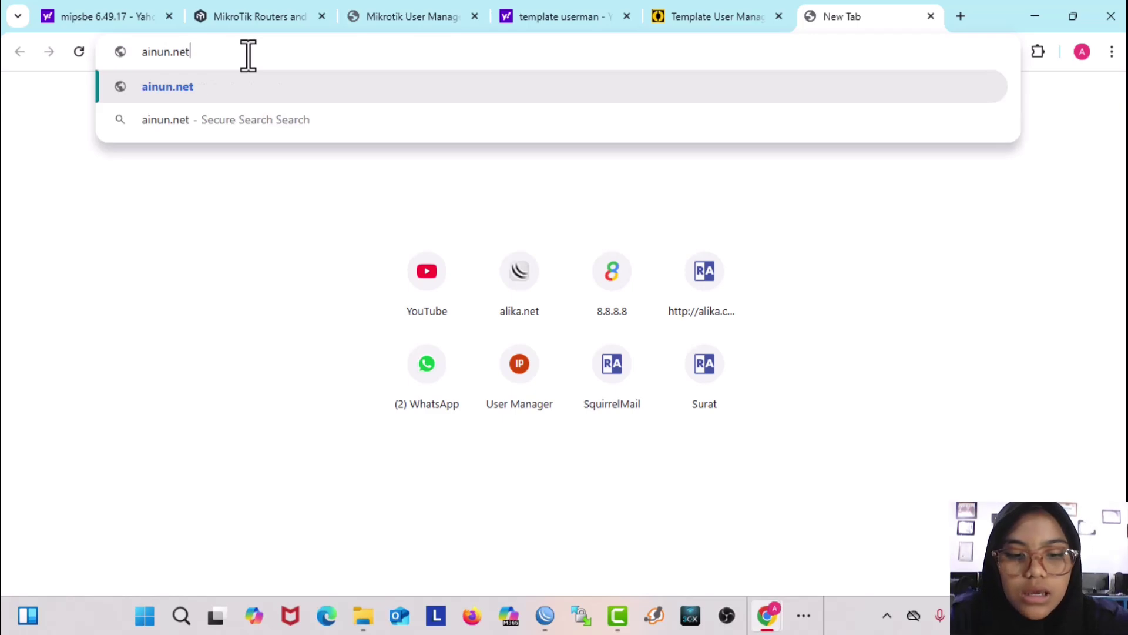
{"action": "key", "text": "Return"}
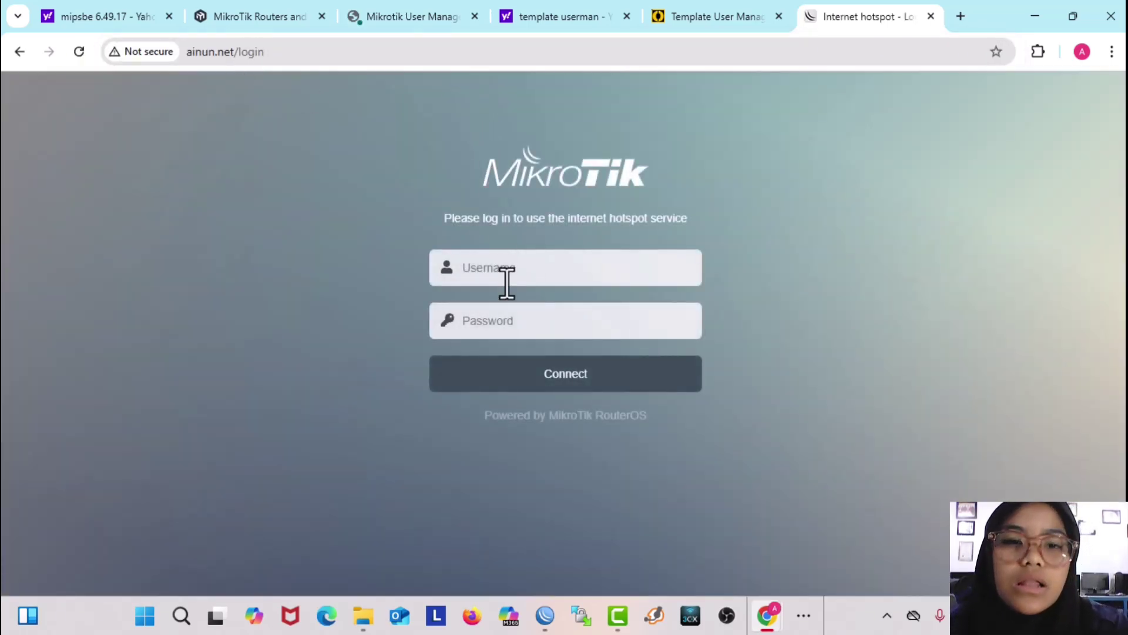
{"action": "left_click", "coordinate": [506, 281]}
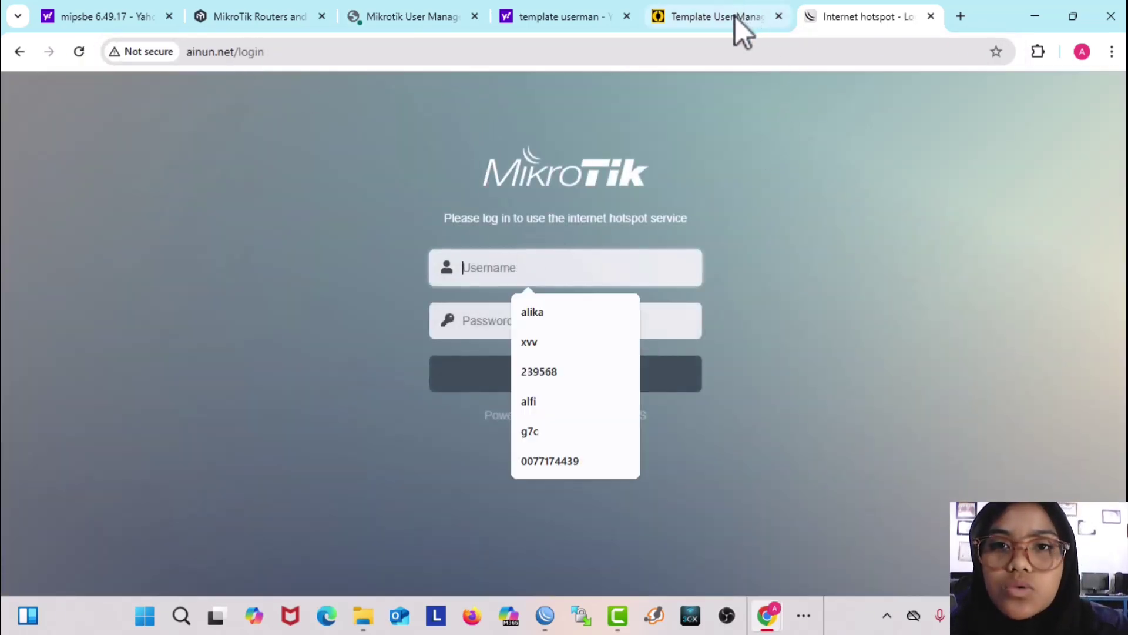
Step: Check the generated voucher cards, close the vouchers window, and select the username field
{"action": "mouse_move", "coordinate": [769, 617]}
{"action": "left_click", "coordinate": [847, 518]}
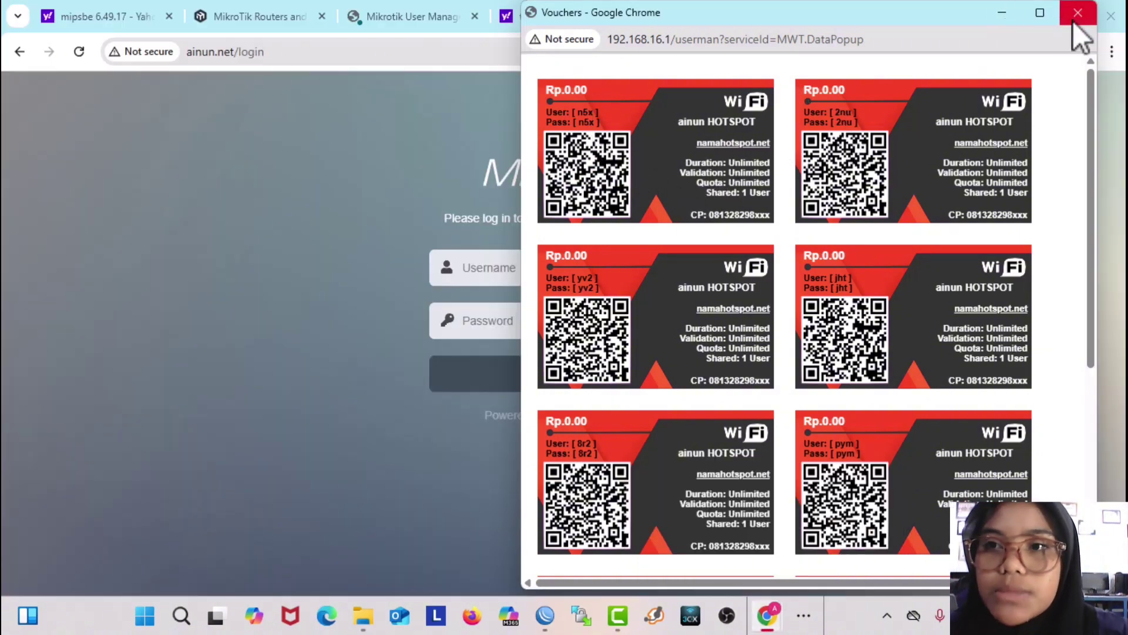
{"action": "left_click", "coordinate": [1009, 13]}
{"action": "left_click", "coordinate": [545, 274]}
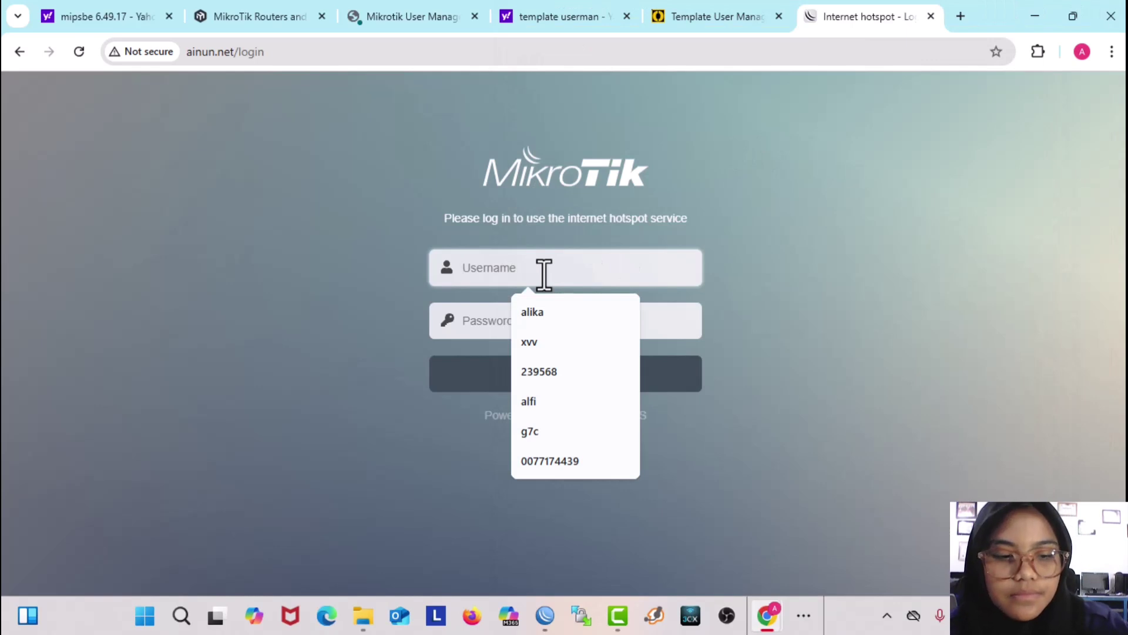
Step: Log in to the hotspot with a generated voucher's username and password, then return to WinBox
{"action": "type", "text": "2nu"}
{"action": "left_click", "coordinate": [523, 322]}
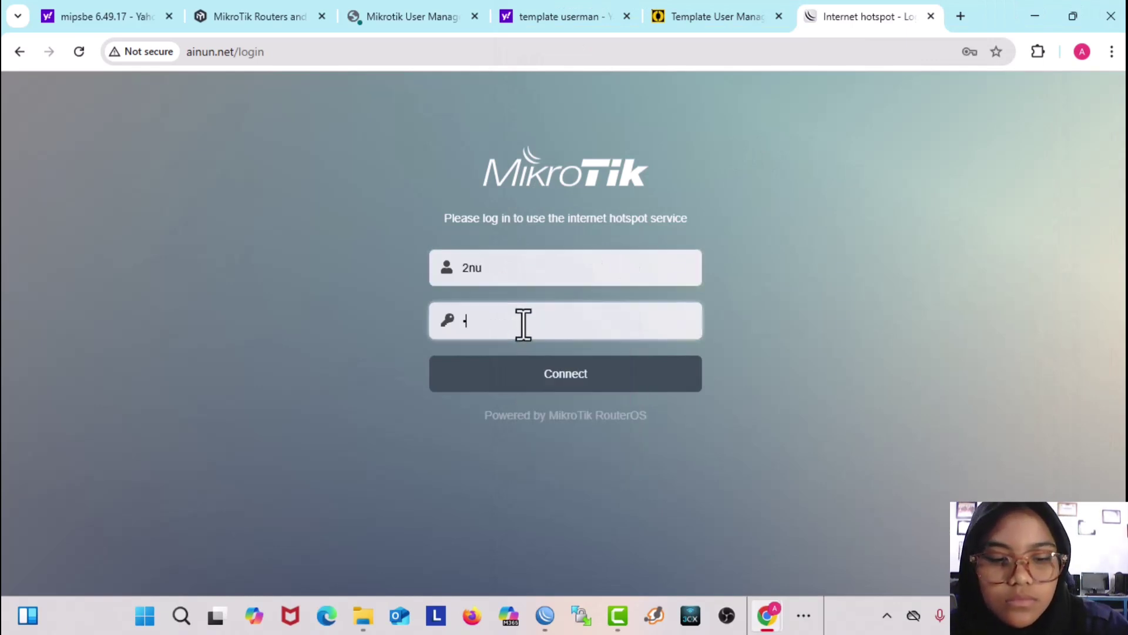
{"action": "left_click", "coordinate": [535, 389]}
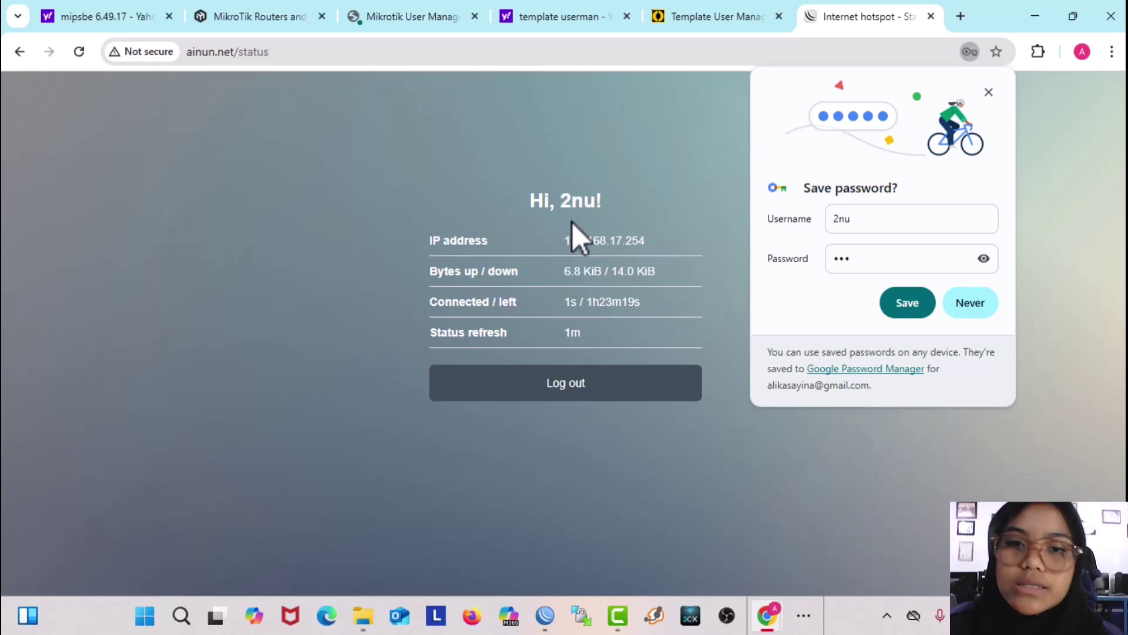
{"action": "left_click", "coordinate": [551, 624]}
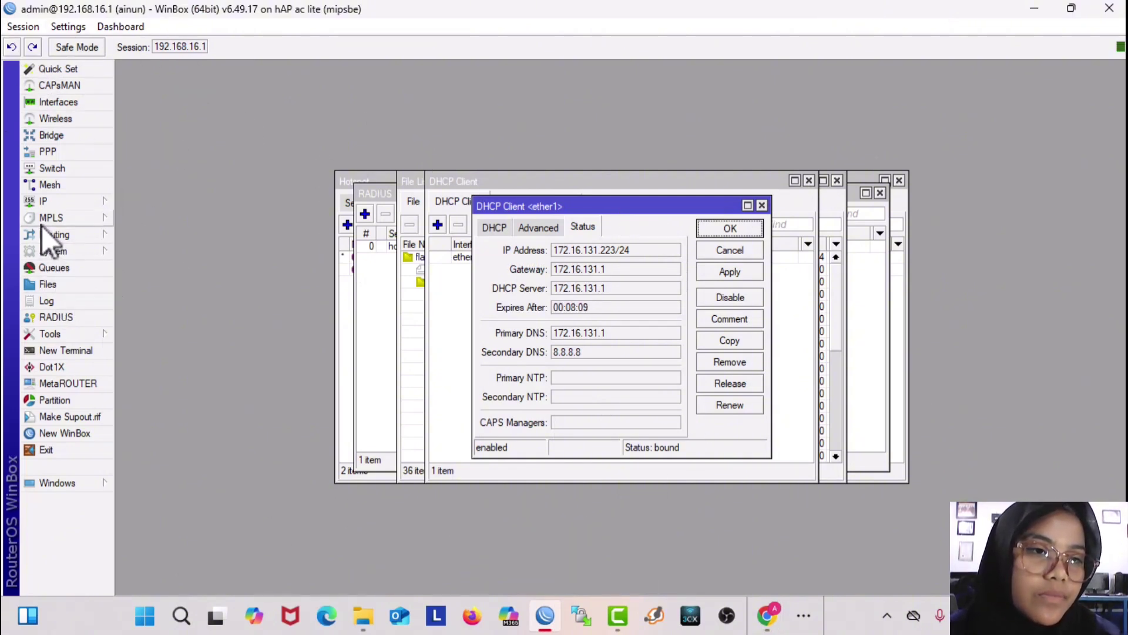
Step: Reset the router configuration with Do Not Backup checked and confirm the reboot
{"action": "left_click", "coordinate": [59, 250]}
{"action": "left_click", "coordinate": [186, 441]}
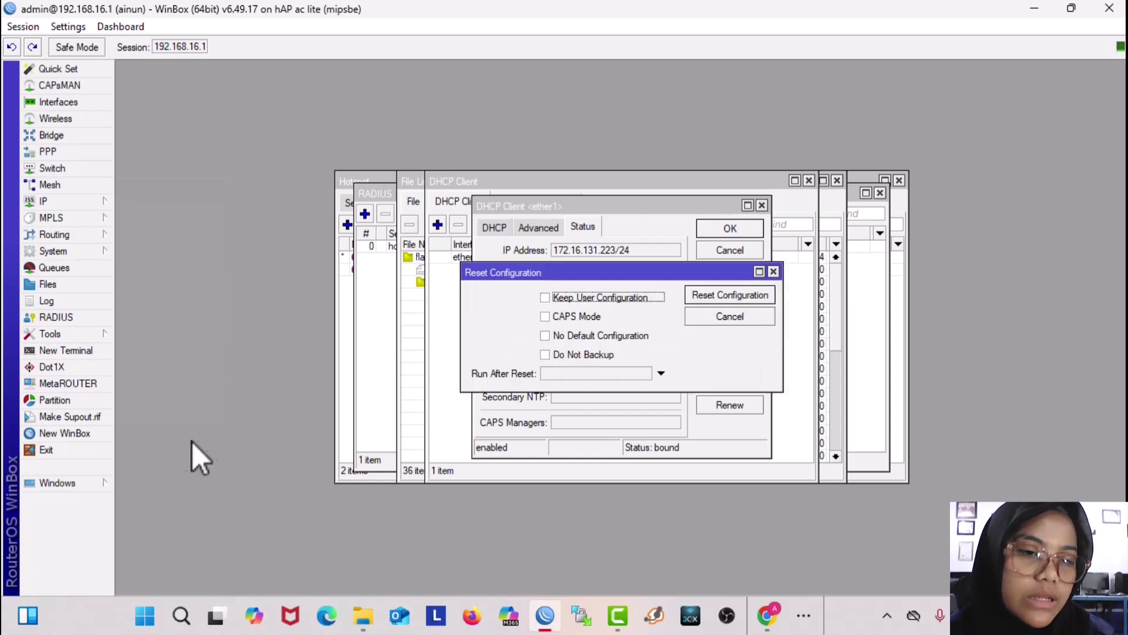
{"action": "left_click", "coordinate": [563, 355]}
{"action": "left_click", "coordinate": [712, 300]}
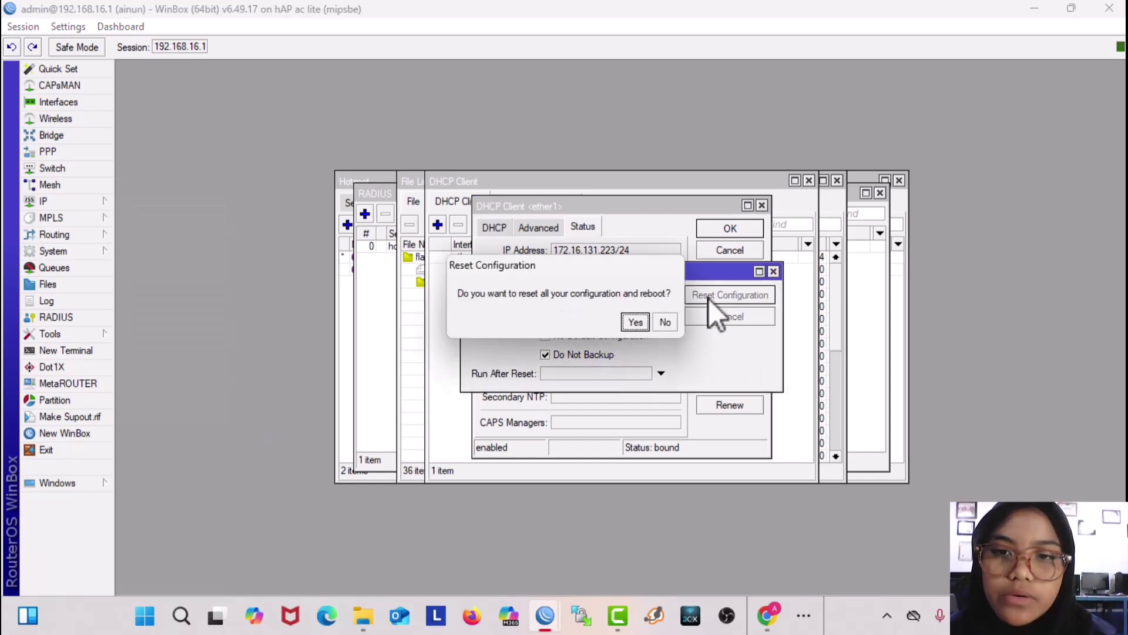
{"action": "left_click", "coordinate": [634, 323]}
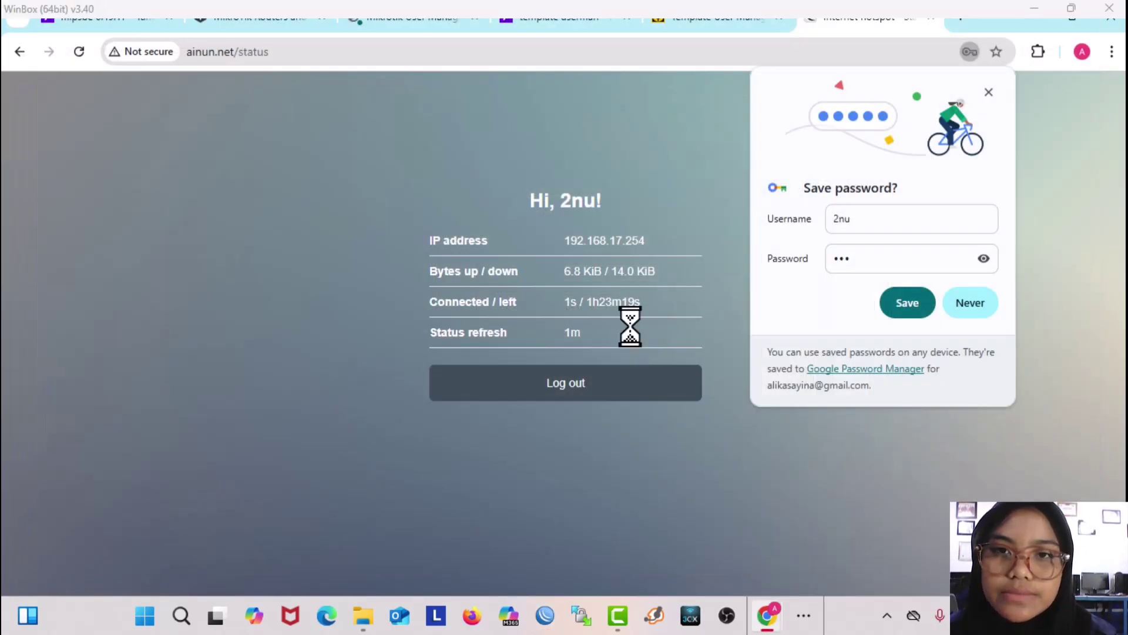